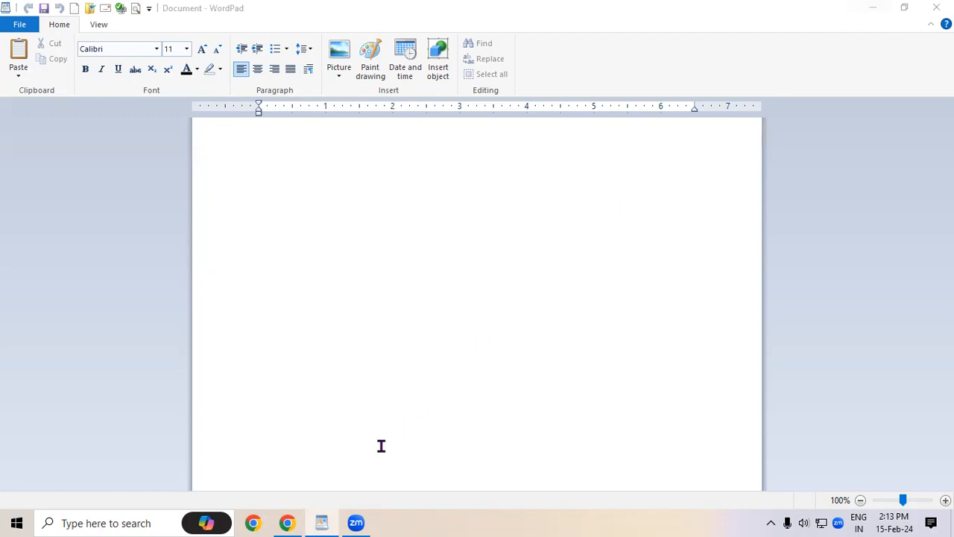
- Launch Microsoft Word with the winword command and create a new blank document
{"action": "key", "text": "super+r"}
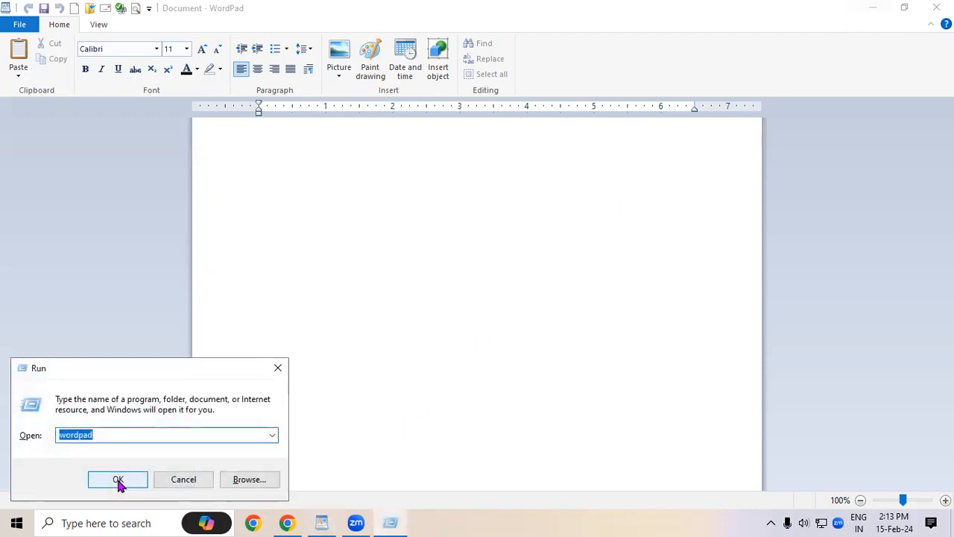
{"action": "type", "text": "w"}
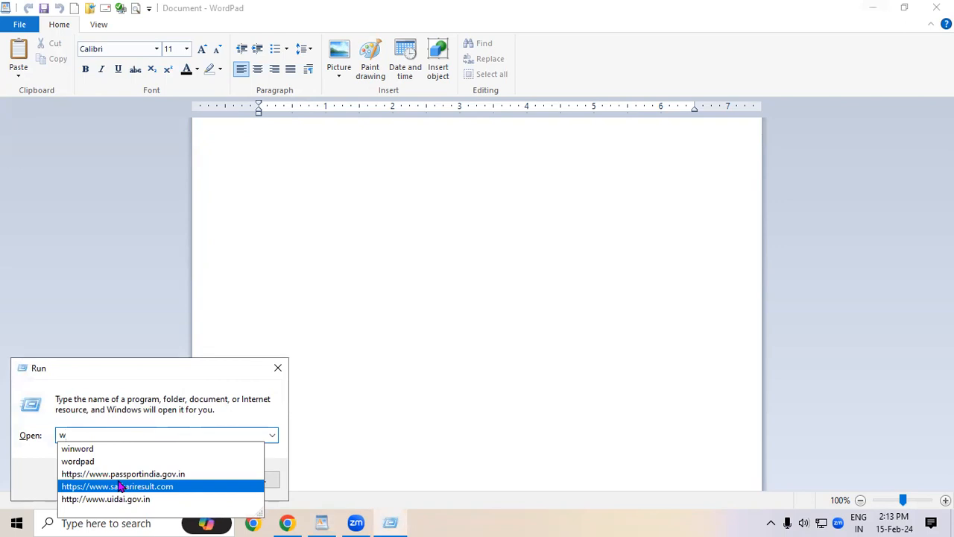
{"action": "key", "text": "Up"}
{"action": "key", "text": "Up"}
{"action": "key", "text": "Up"}
{"action": "key", "text": "Return"}
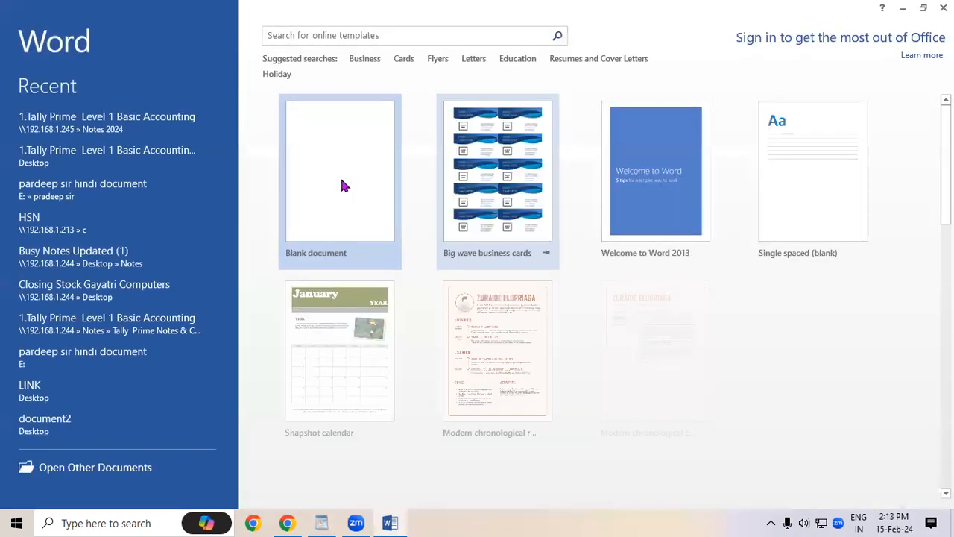
{"action": "left_click", "coordinate": [341, 185]}
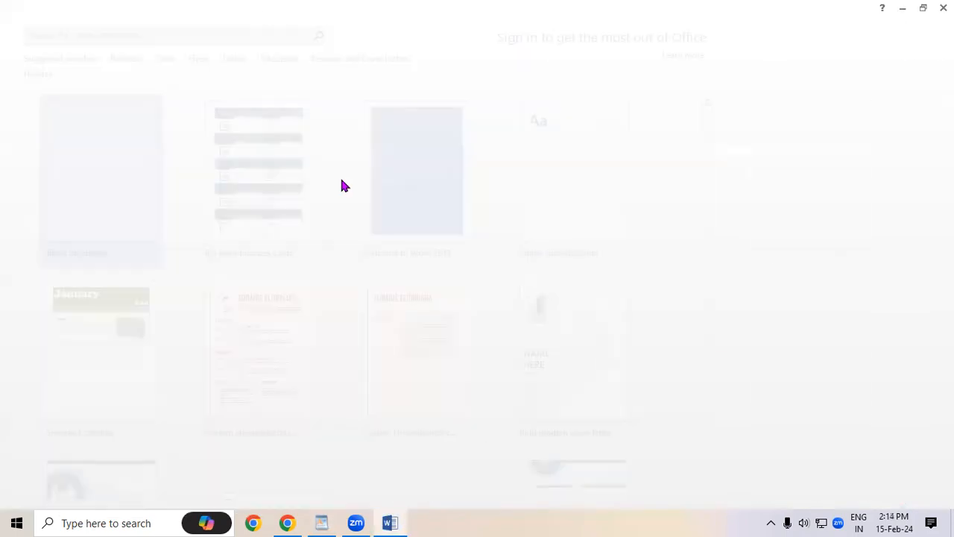
- Generate sample paragraphs in Word with =rand() and copy all of the text into the WordPad document
{"action": "type", "text": "=rand()"}
{"action": "key", "text": "Return"}
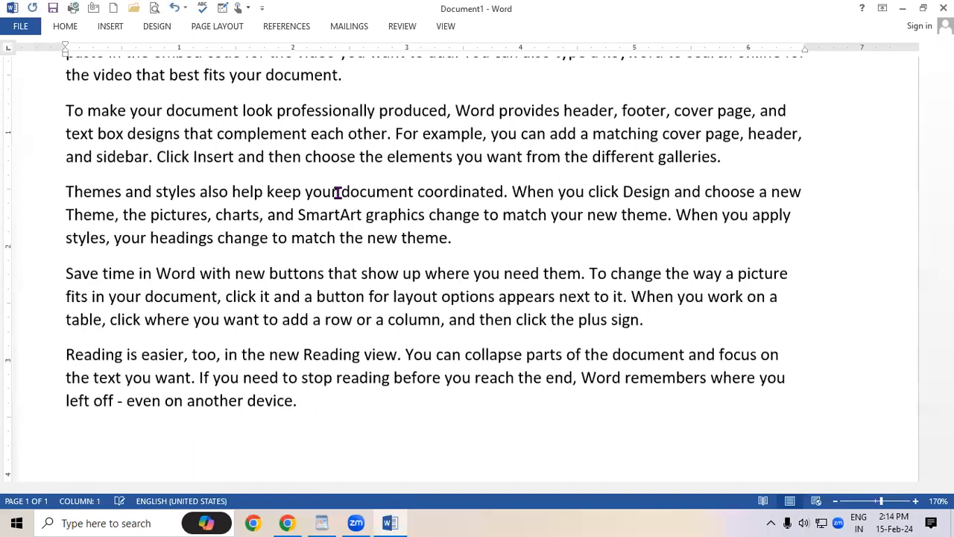
{"action": "key", "text": "ctrl+a"}
{"action": "key", "text": "ctrl+c"}
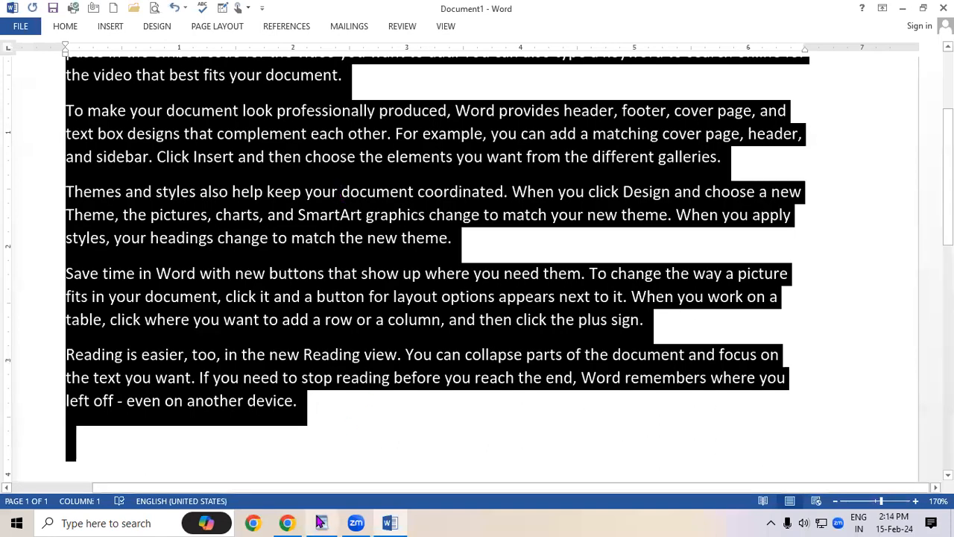
{"action": "left_click", "coordinate": [333, 522]}
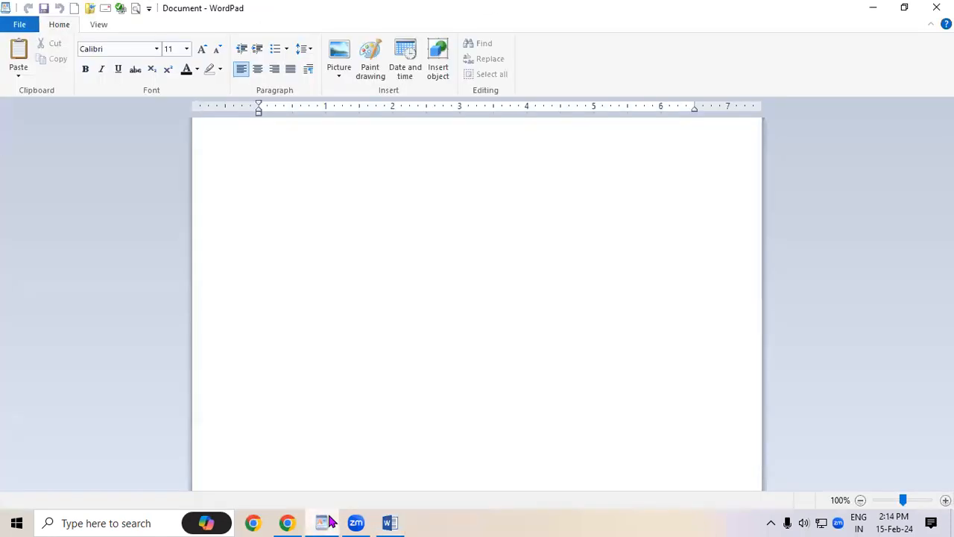
{"action": "key", "text": "ctrl+v"}
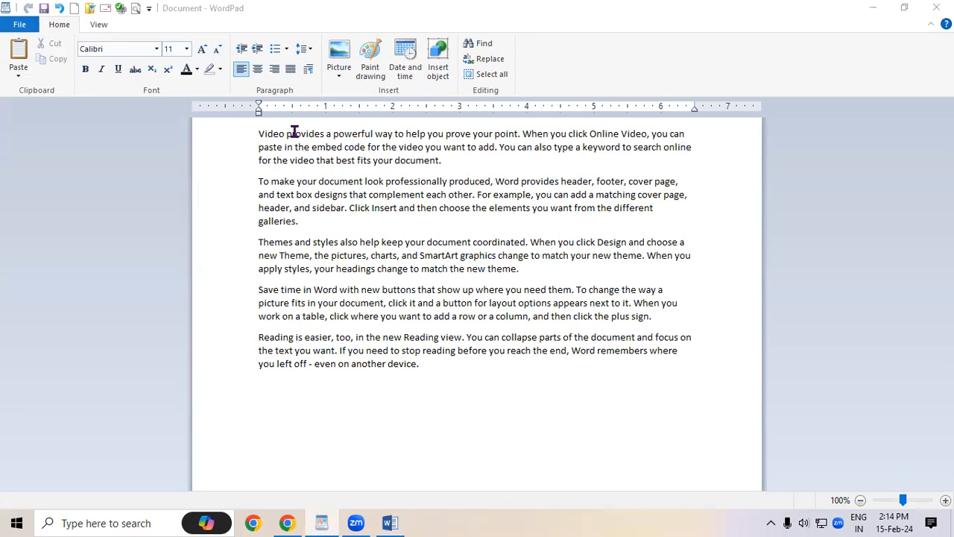
{"action": "left_click", "coordinate": [322, 177]}
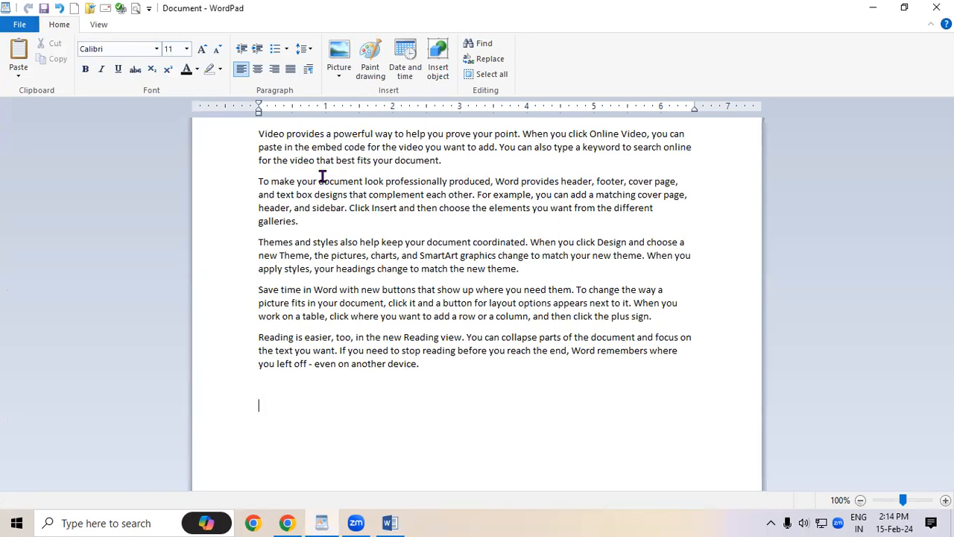
- Increase the indent of all the WordPad paragraphs to 3 inches
{"action": "key", "text": "ctrl+a"}
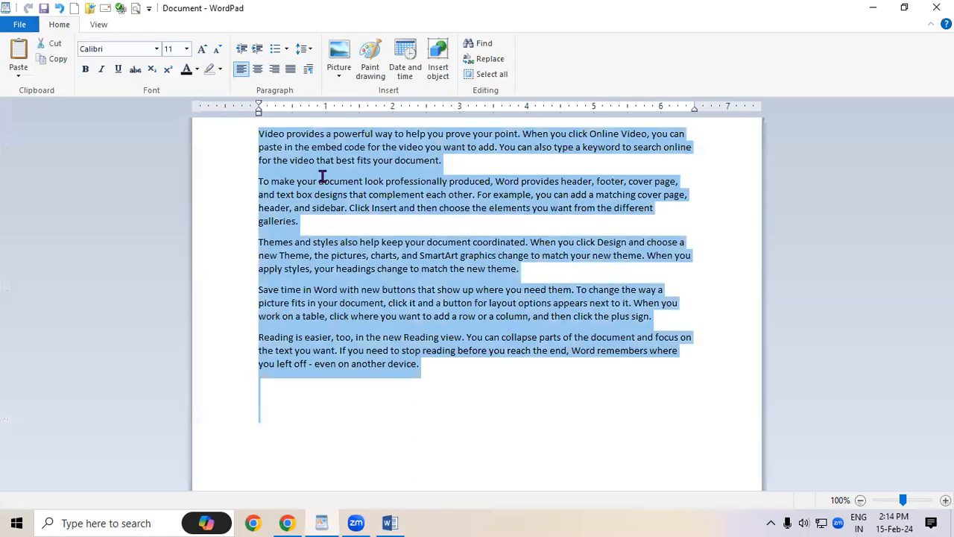
{"action": "left_click", "coordinate": [257, 51]}
{"action": "left_click", "coordinate": [257, 50]}
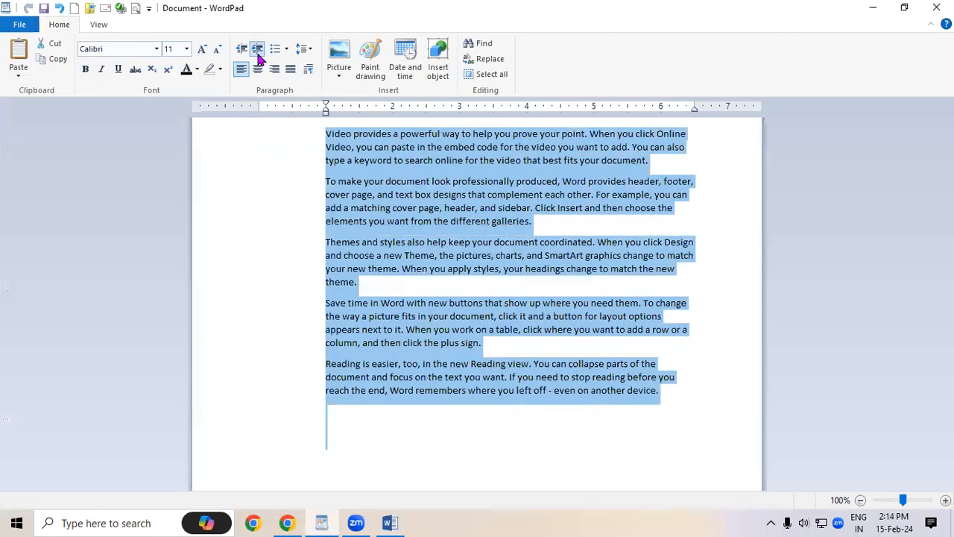
{"action": "left_click", "coordinate": [258, 52]}
{"action": "left_click", "coordinate": [257, 52]}
{"action": "left_click", "coordinate": [256, 52]}
{"action": "left_click", "coordinate": [257, 53]}
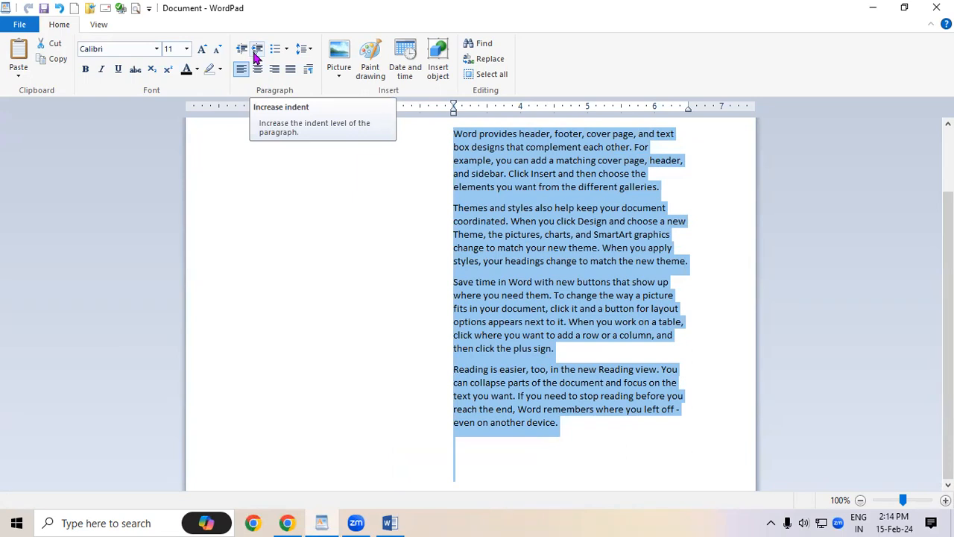
- Decrease the indent of all the paragraphs back to zero
{"action": "left_click", "coordinate": [242, 48]}
{"action": "left_click", "coordinate": [242, 49]}
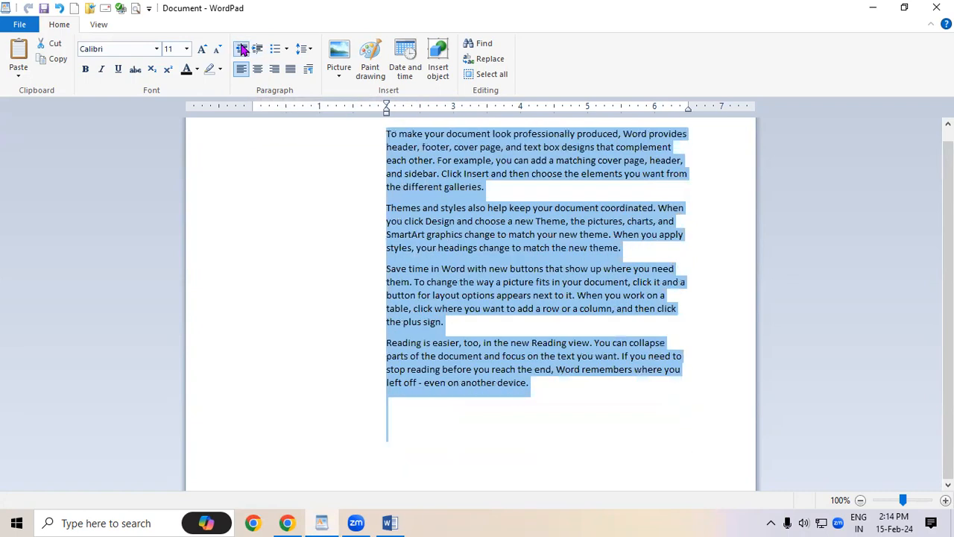
{"action": "left_click", "coordinate": [243, 48]}
{"action": "left_click", "coordinate": [242, 48]}
{"action": "left_click", "coordinate": [243, 48]}
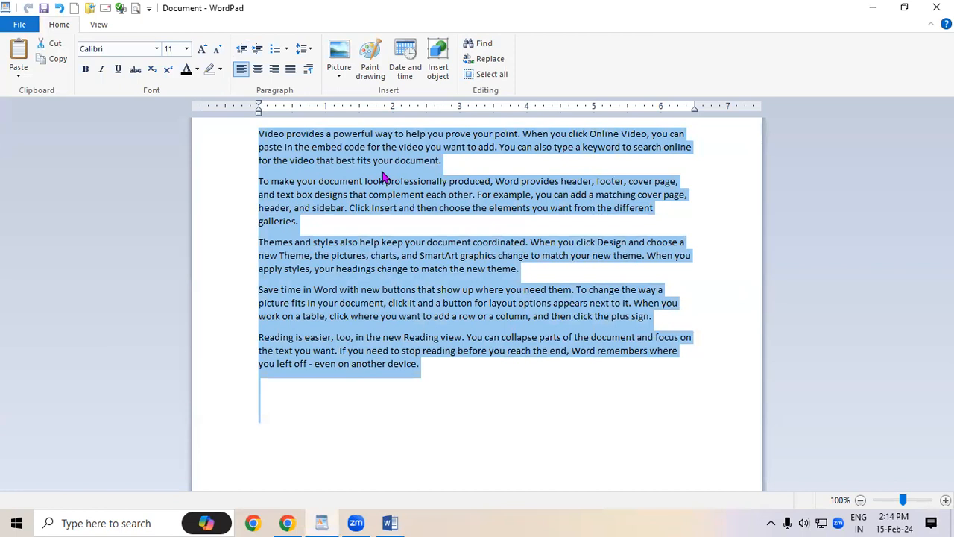
- Switch to Word, indent all the paragraphs to 4 inches, and reset their paragraph formatting
{"action": "left_click", "coordinate": [390, 523]}
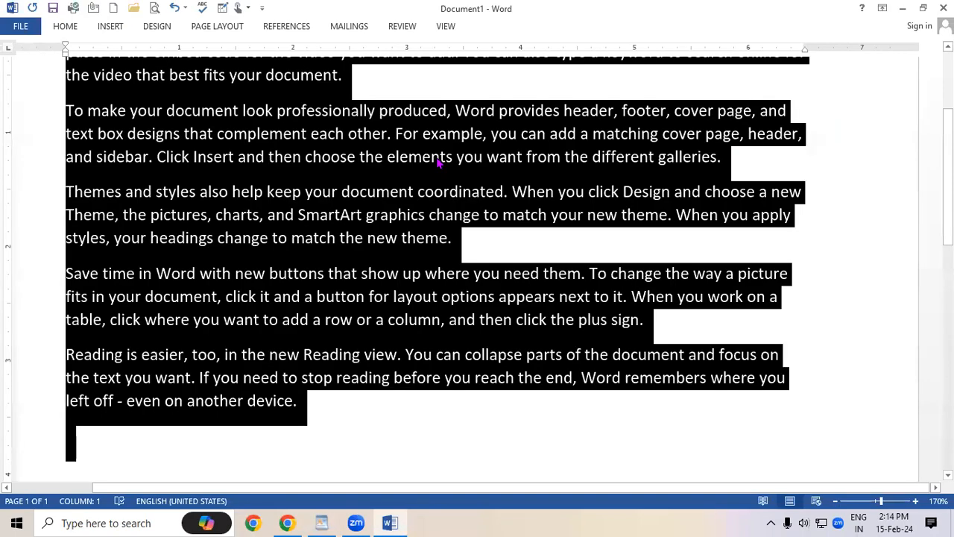
{"action": "key", "text": "ctrl+m"}
{"action": "key", "text": "ctrl+m"}
{"action": "key", "text": "ctrl+m"}
{"action": "key", "text": "ctrl+m"}
{"action": "key", "text": "ctrl+m"}
{"action": "key", "text": "ctrl+m"}
{"action": "key", "text": "ctrl+m"}
{"action": "key", "text": "ctrl+m"}
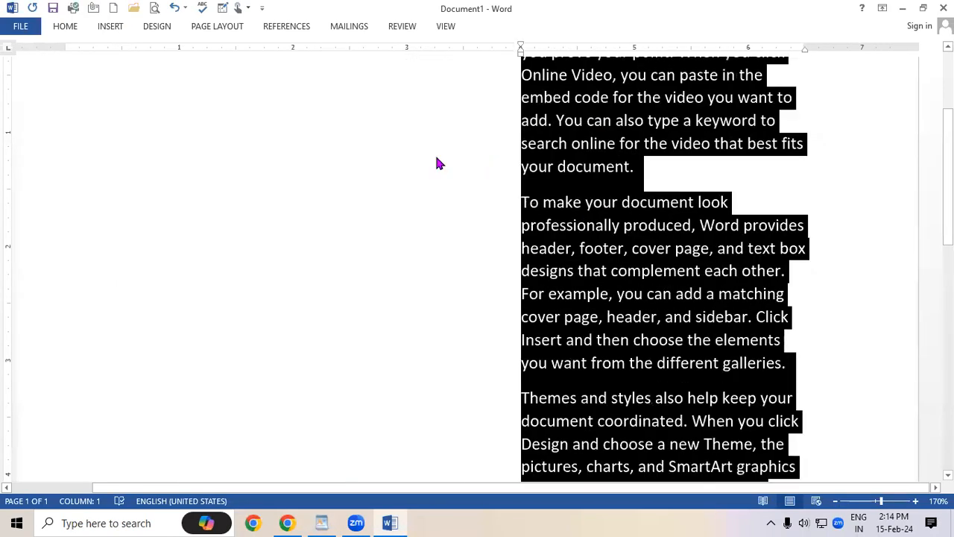
{"action": "key", "text": "ctrl+q"}
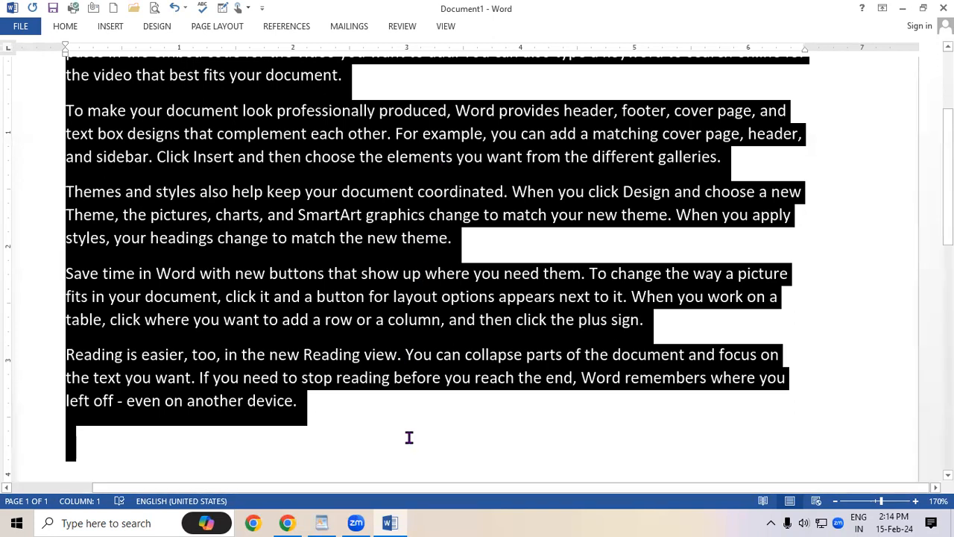
- Switch back to WordPad and enlarge all the text to font size 16
{"action": "left_click", "coordinate": [324, 523]}
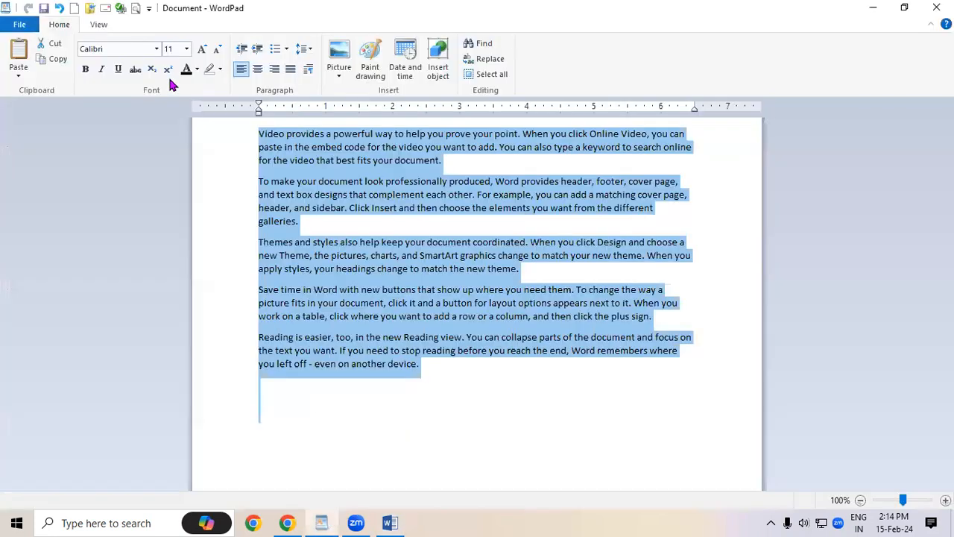
{"action": "key", "text": "ctrl+shift+period"}
{"action": "key", "text": "ctrl+shift+period"}
{"action": "key", "text": "ctrl+shift+period"}
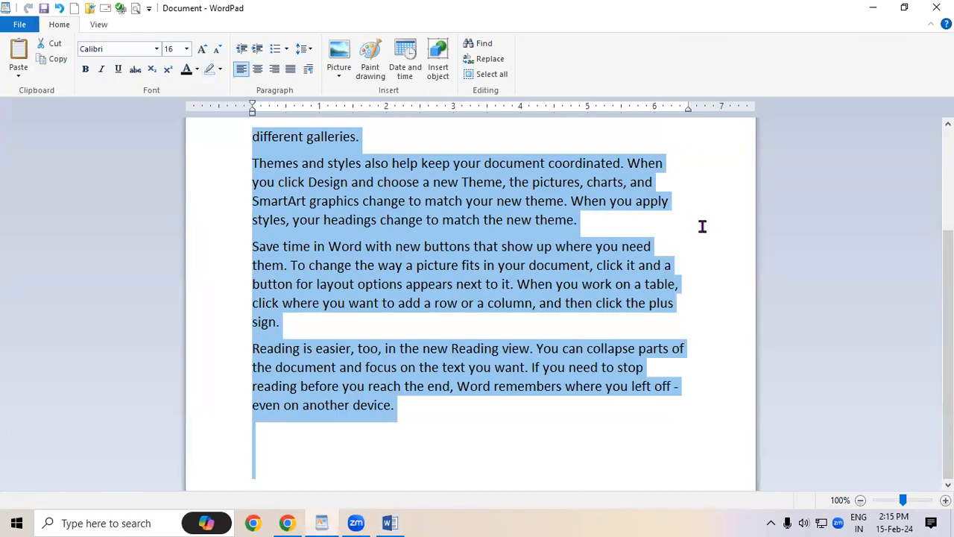
- Increase the indent of all the size 16 paragraphs up to the 6.5-inch right margin
{"action": "left_click", "coordinate": [257, 48]}
{"action": "left_click", "coordinate": [257, 48]}
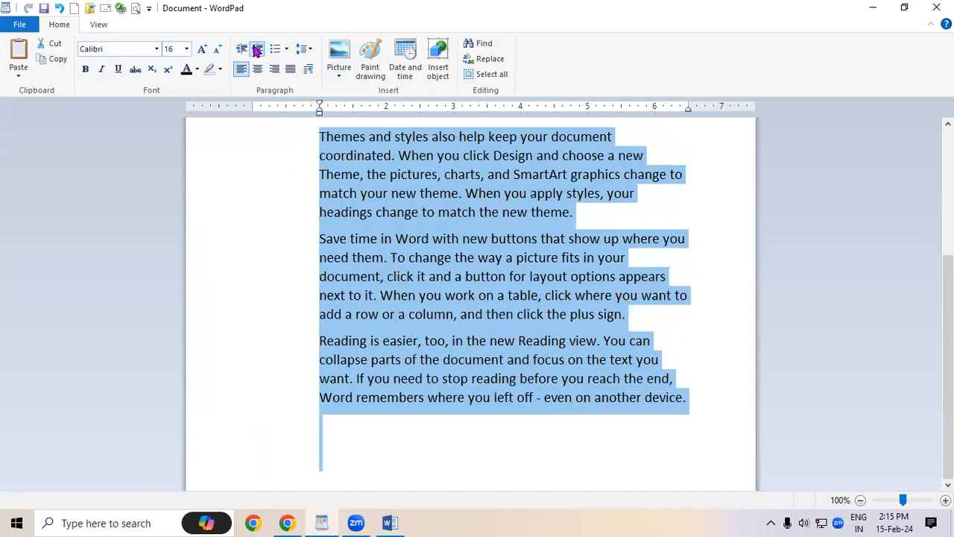
{"action": "left_click", "coordinate": [257, 49]}
{"action": "left_click", "coordinate": [257, 48]}
{"action": "left_click", "coordinate": [257, 48]}
{"action": "left_click", "coordinate": [257, 48]}
{"action": "left_click", "coordinate": [257, 49]}
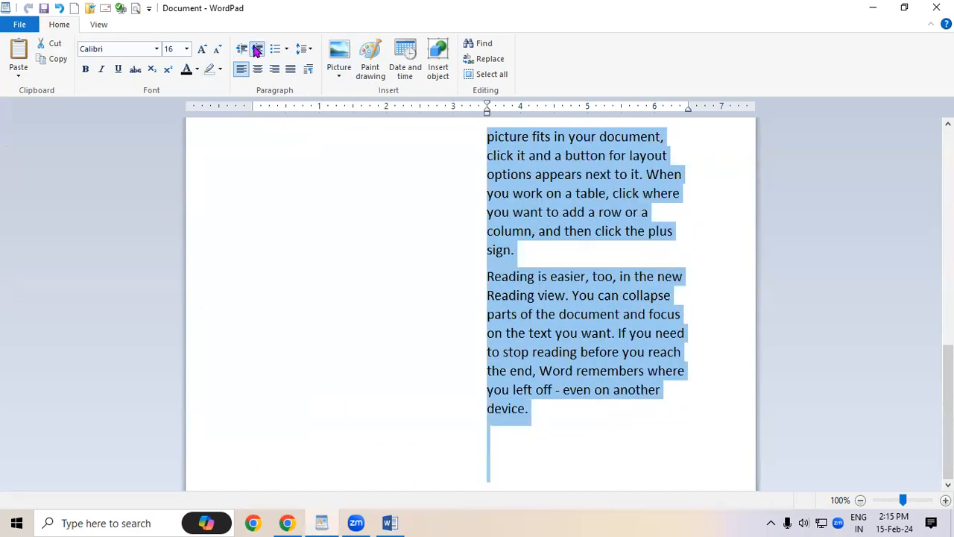
{"action": "left_click", "coordinate": [257, 48]}
{"action": "left_click", "coordinate": [257, 48]}
{"action": "left_click", "coordinate": [257, 48]}
{"action": "left_click", "coordinate": [257, 49]}
{"action": "left_click", "coordinate": [257, 49]}
{"action": "left_click", "coordinate": [258, 49]}
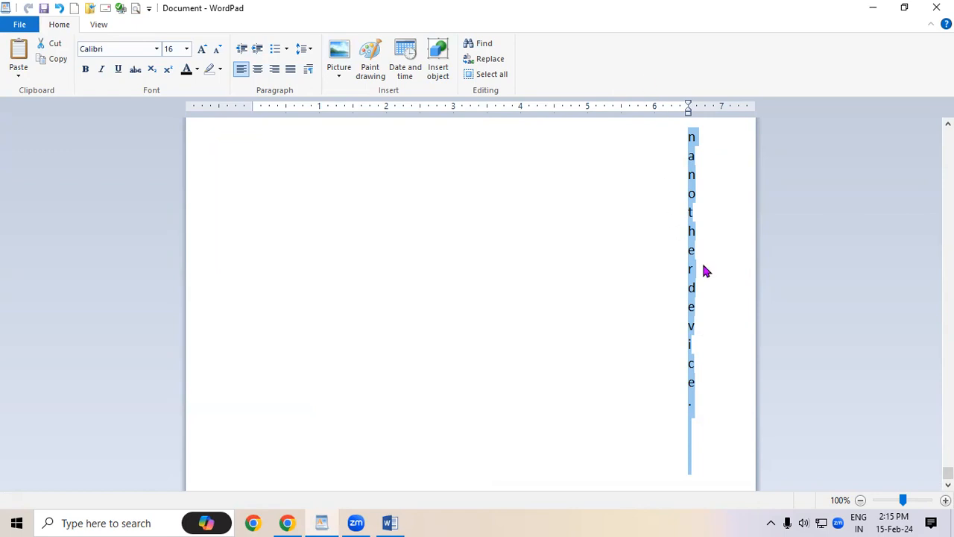
- Decrease the indent of the selected text until it starts at the left margin again
{"action": "left_click", "coordinate": [246, 50]}
{"action": "left_click", "coordinate": [246, 51]}
{"action": "left_click", "coordinate": [246, 51]}
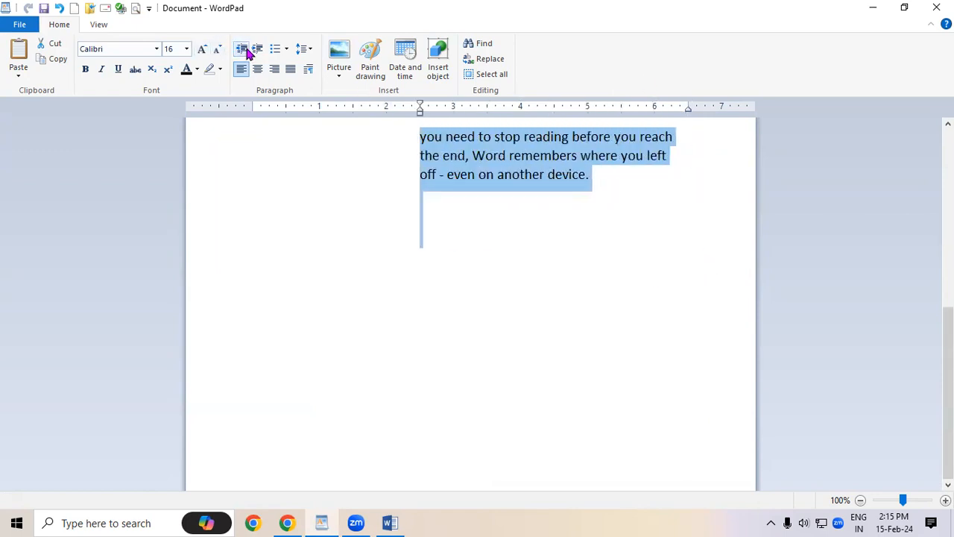
{"action": "left_click", "coordinate": [246, 50]}
{"action": "left_click", "coordinate": [246, 51]}
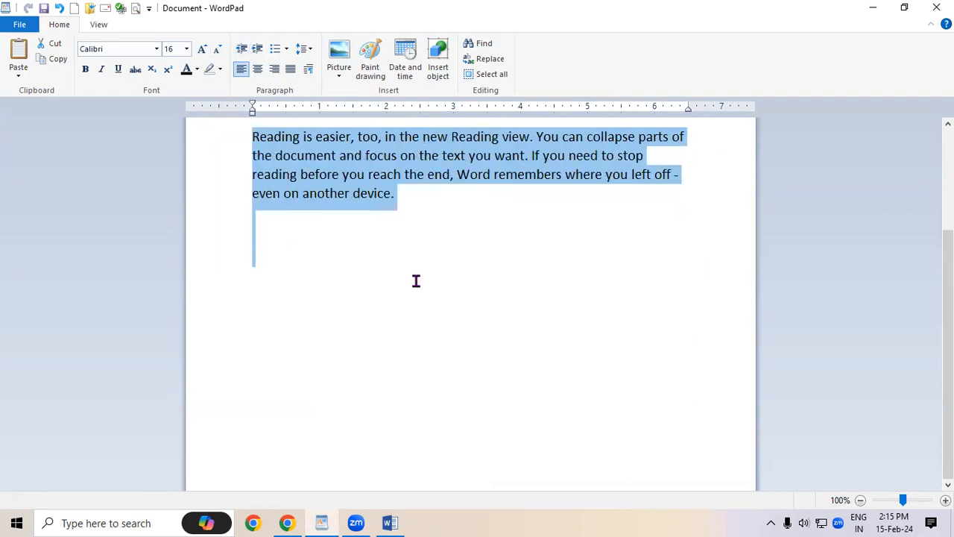
- Try centre alignment and right alignment on all the paragraphs
{"action": "scroll", "coordinate": [416, 280], "scroll_direction": "up", "scroll_amount": 4}
{"action": "scroll", "coordinate": [416, 280], "scroll_direction": "up", "scroll_amount": 1}
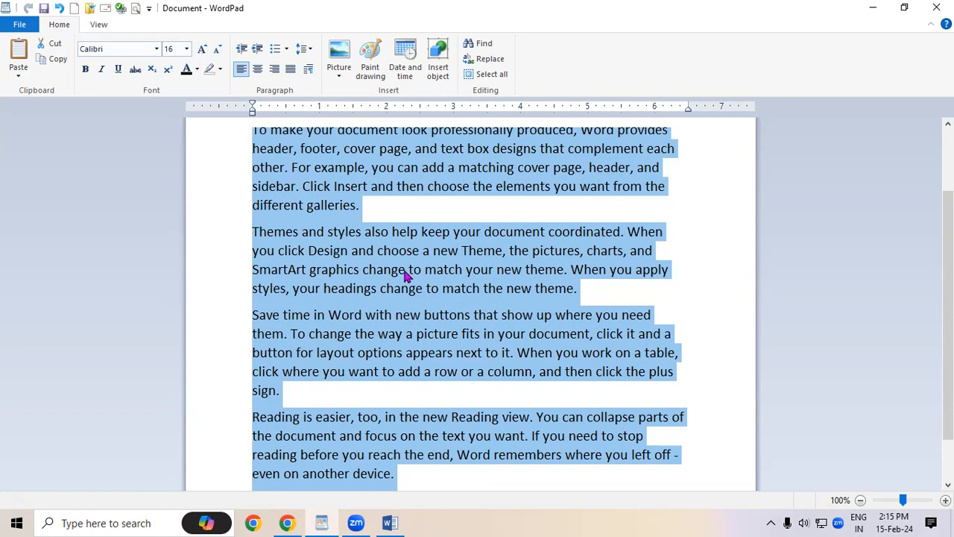
{"action": "scroll", "coordinate": [406, 275], "scroll_direction": "up", "scroll_amount": 3}
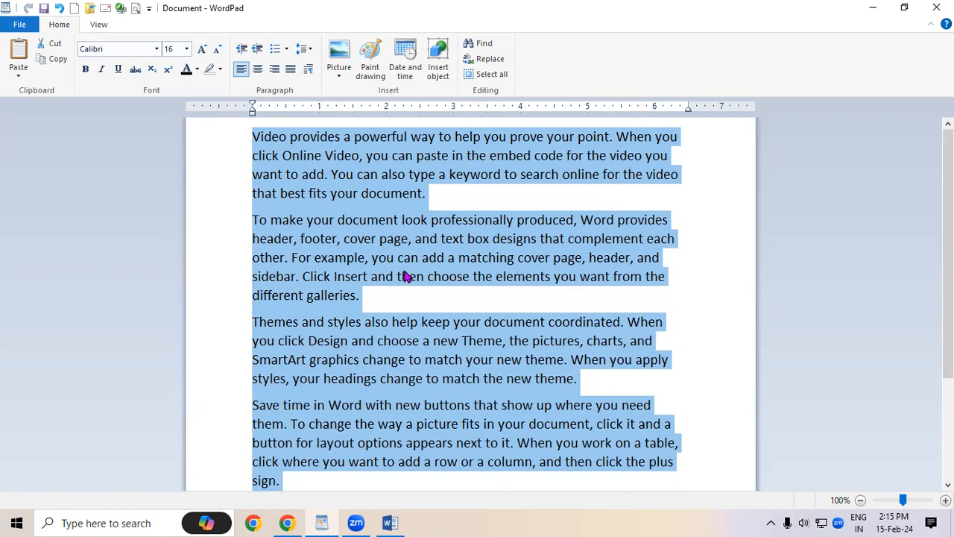
{"action": "key", "text": "ctrl+e"}
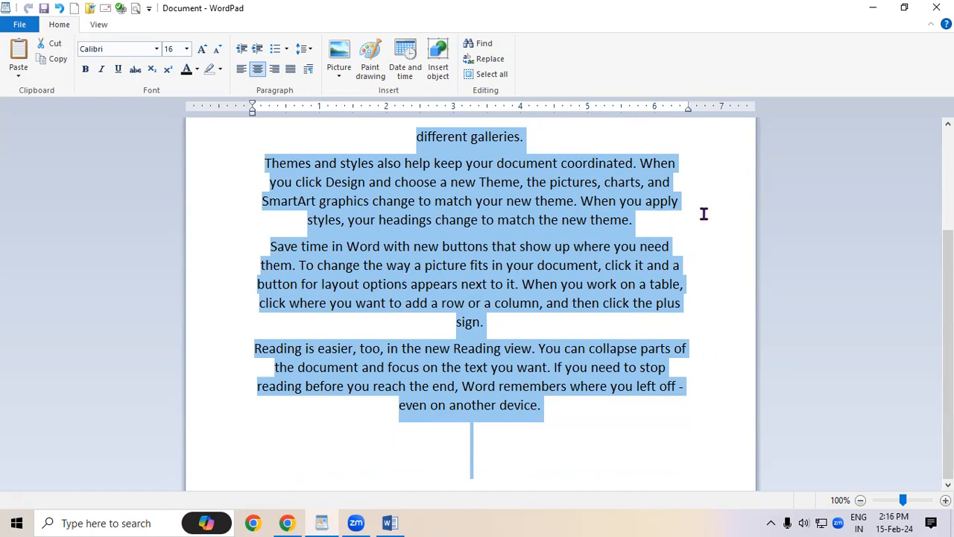
{"action": "left_click_drag", "start_coordinate": [948, 328], "coordinate": [948, 225]}
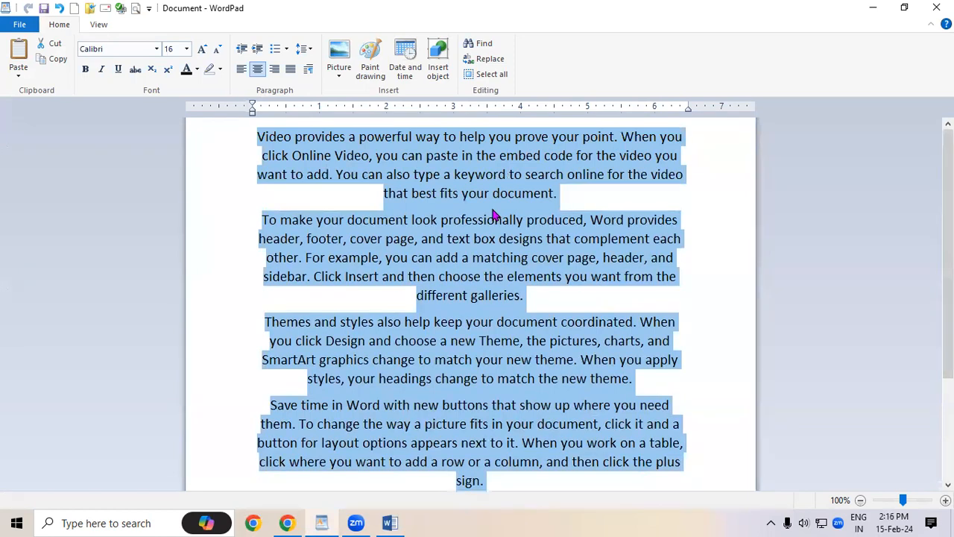
{"action": "key", "text": "ctrl+r"}
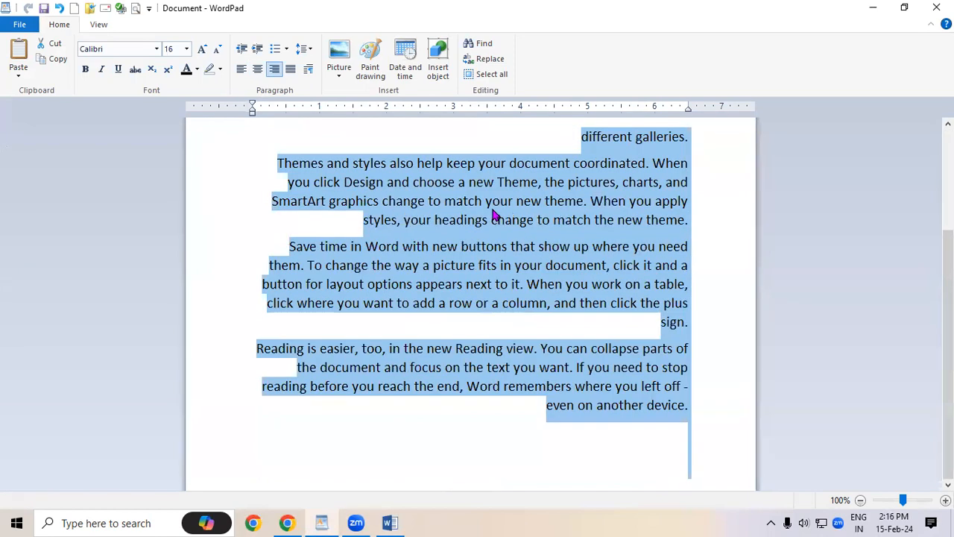
- Justify all the paragraphs and clear the text selection
{"action": "scroll", "coordinate": [503, 216], "scroll_direction": "up", "scroll_amount": 3}
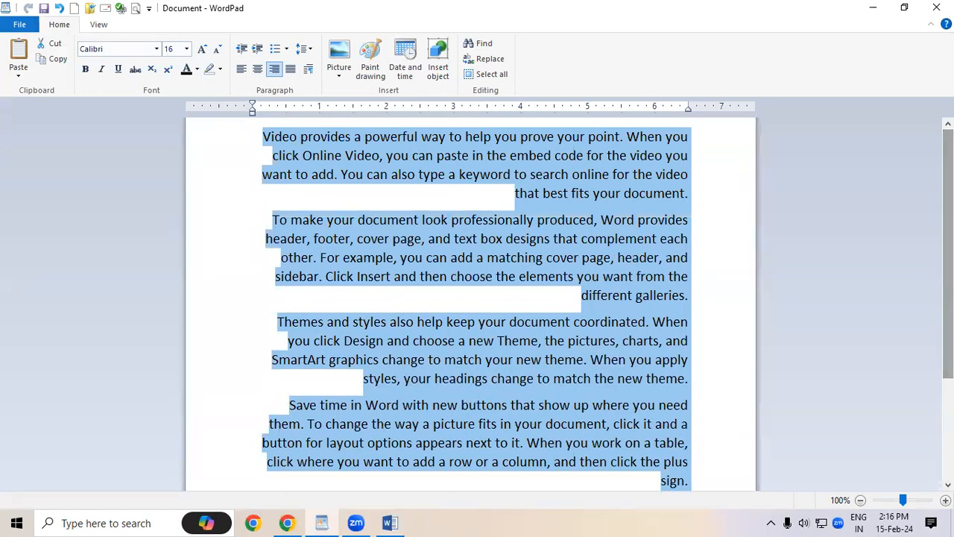
{"action": "key", "text": "ctrl+j"}
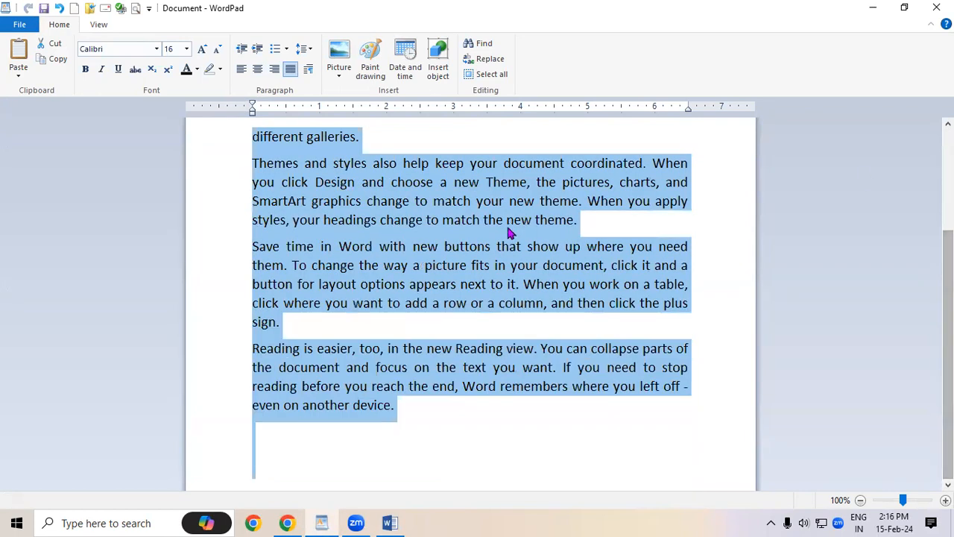
{"action": "scroll", "coordinate": [509, 233], "scroll_direction": "up", "scroll_amount": 2}
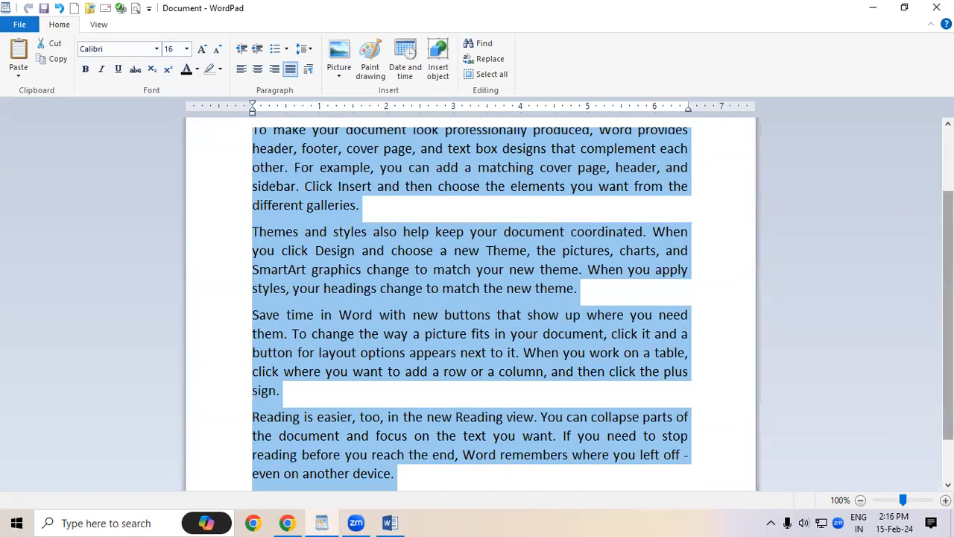
{"action": "scroll", "coordinate": [871, 187], "scroll_direction": "up", "scroll_amount": 3}
{"action": "left_click", "coordinate": [343, 237]}
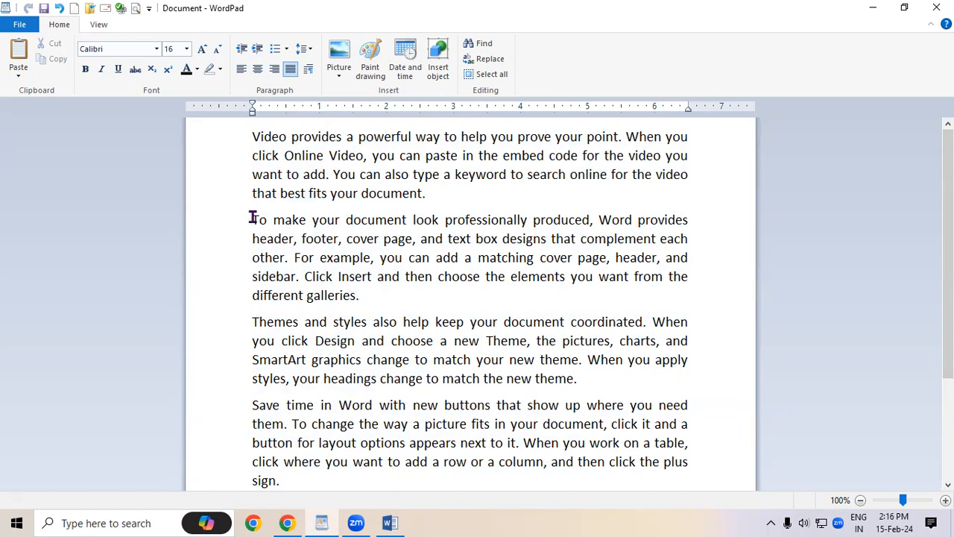
- Merge the five justified paragraphs into one continuous block by removing the paragraph break before each following paragraph
{"action": "left_click", "coordinate": [252, 217]}
{"action": "key", "text": "BackSpace"}
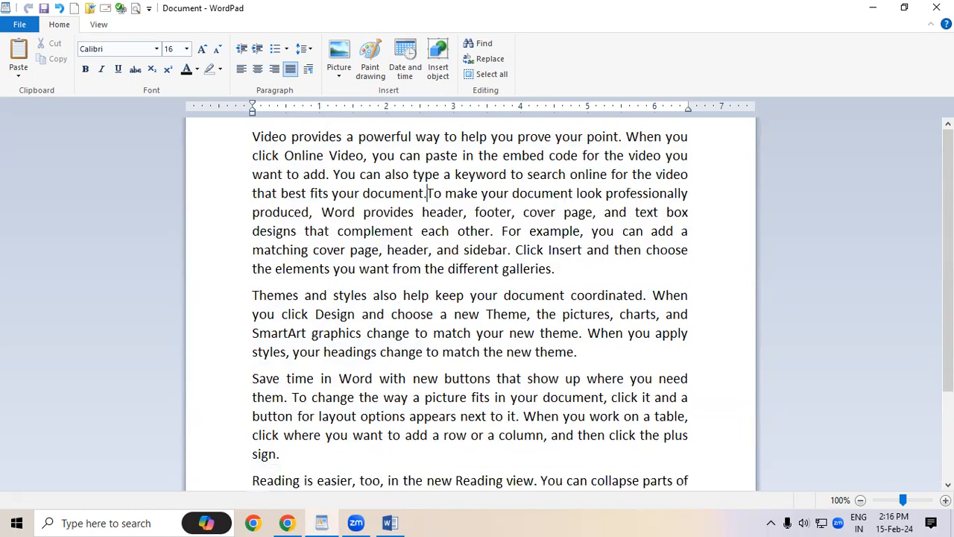
{"action": "left_click", "coordinate": [252, 295]}
{"action": "key", "text": "BackSpace"}
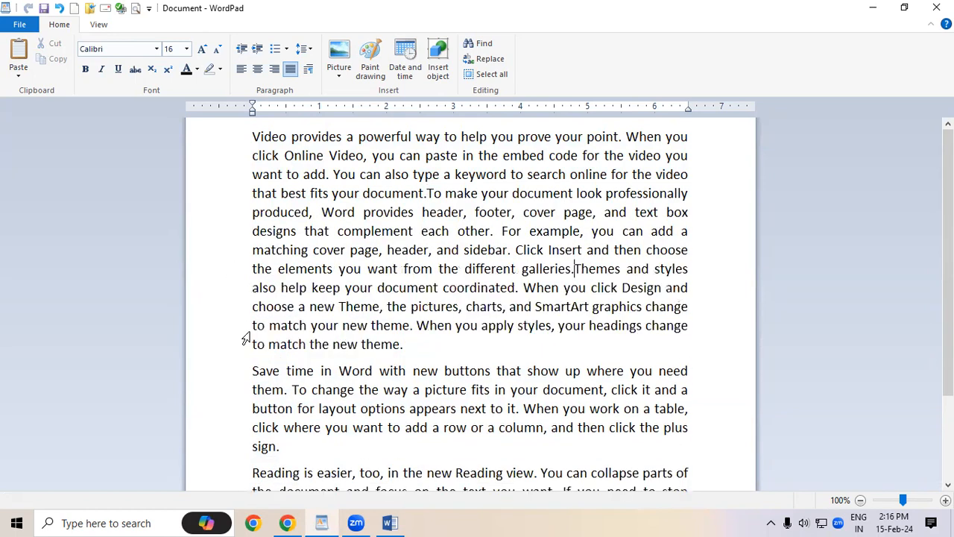
{"action": "left_click", "coordinate": [247, 372]}
{"action": "left_click", "coordinate": [252, 370]}
{"action": "key", "text": "BackSpace"}
{"action": "scroll", "coordinate": [341, 424], "scroll_direction": "down", "scroll_amount": 2}
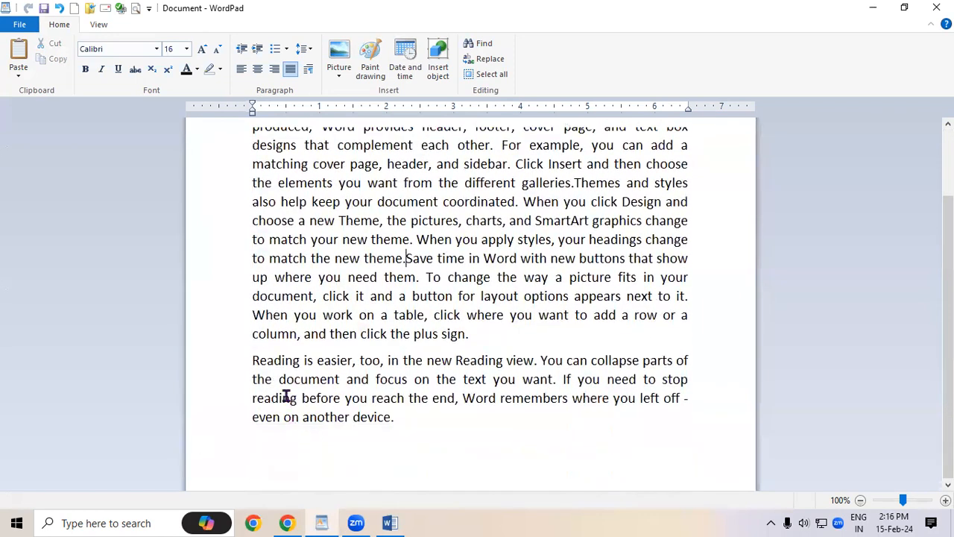
{"action": "left_click", "coordinate": [252, 360]}
{"action": "key", "text": "BackSpace"}
{"action": "scroll", "coordinate": [546, 346], "scroll_direction": "up", "scroll_amount": 2}
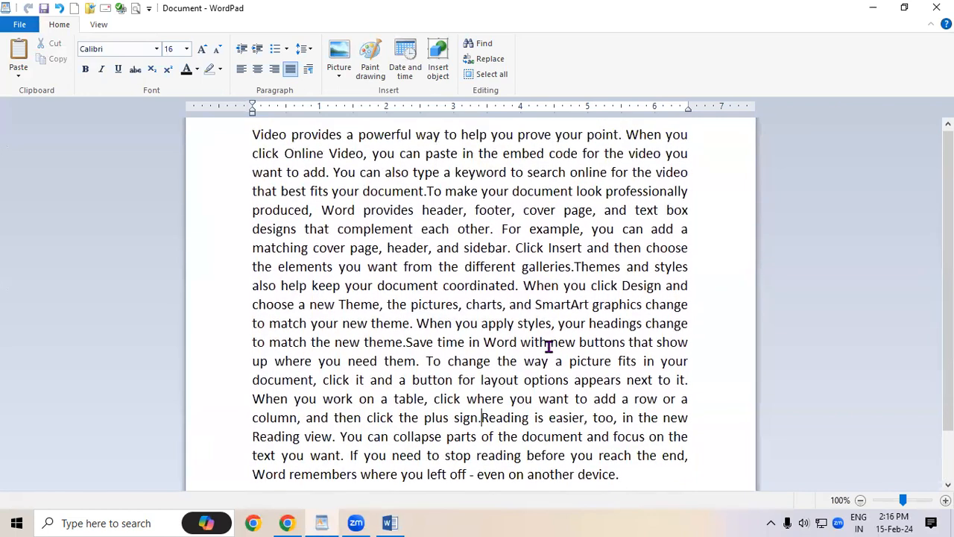
- Try left and centre alignment on the whole merged text block, and justify it again
{"action": "key", "text": "ctrl+a"}
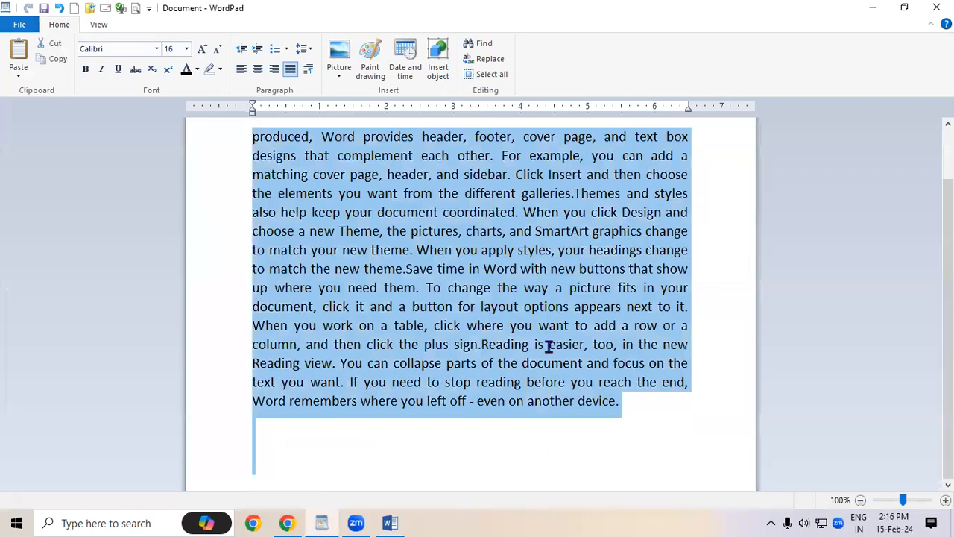
{"action": "scroll", "coordinate": [548, 345], "scroll_direction": "up", "scroll_amount": 2}
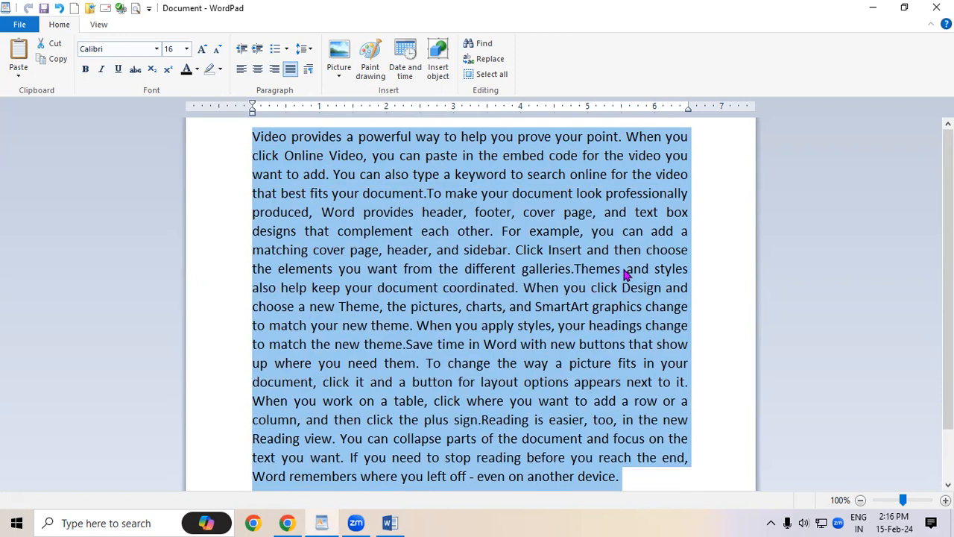
{"action": "key", "text": "ctrl+l"}
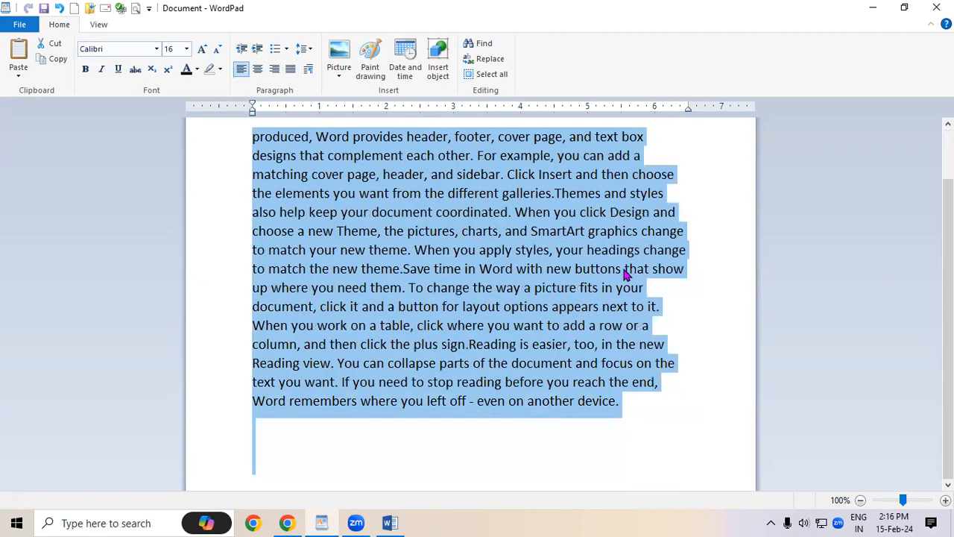
{"action": "scroll", "coordinate": [625, 274], "scroll_direction": "up", "scroll_amount": 2}
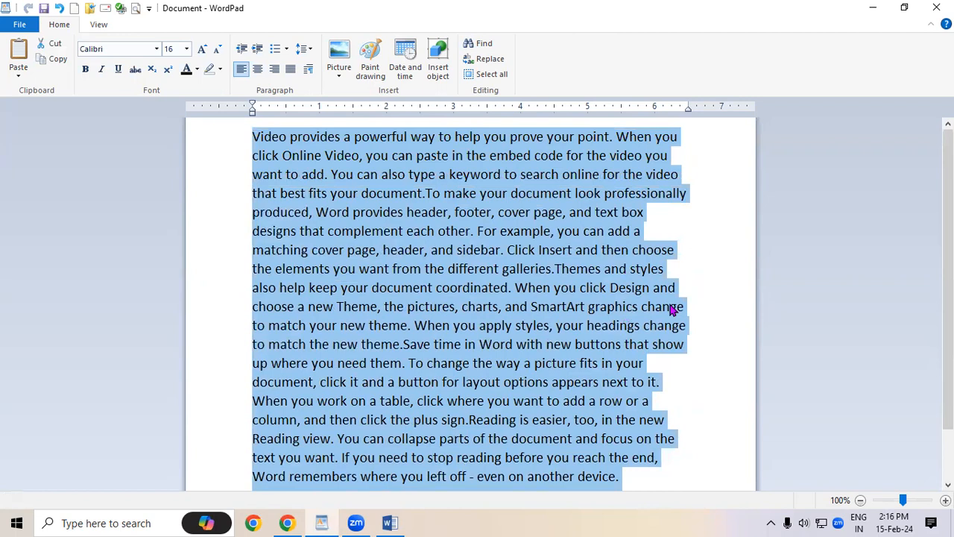
{"action": "key", "text": "ctrl+e"}
{"action": "scroll", "coordinate": [671, 309], "scroll_direction": "up", "scroll_amount": 1}
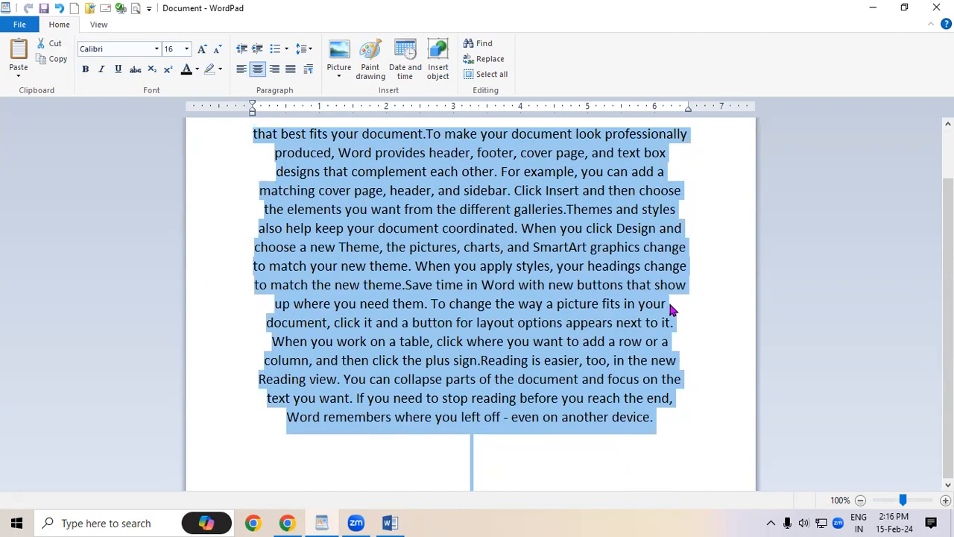
{"action": "key", "text": "ctrl+j"}
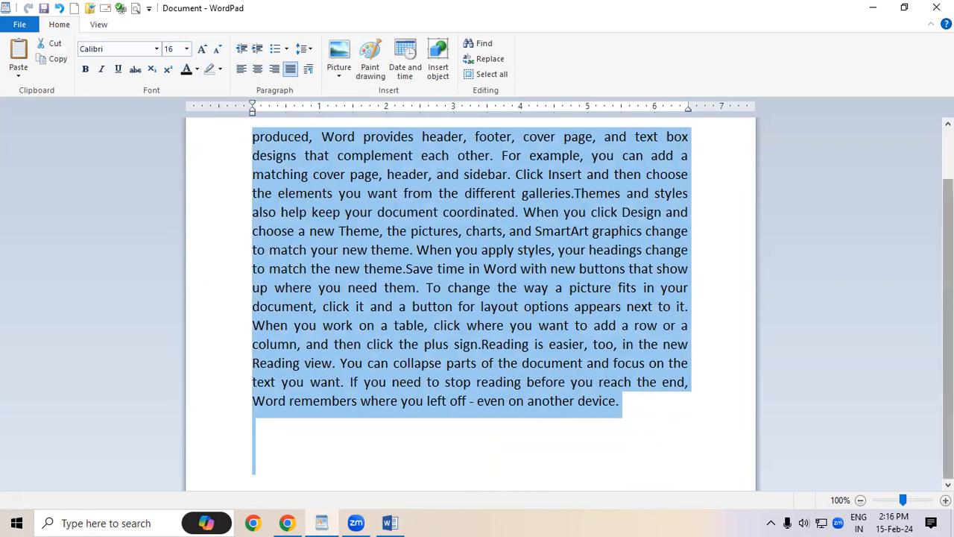
{"action": "scroll", "coordinate": [948, 298], "scroll_direction": "up", "scroll_amount": 2}
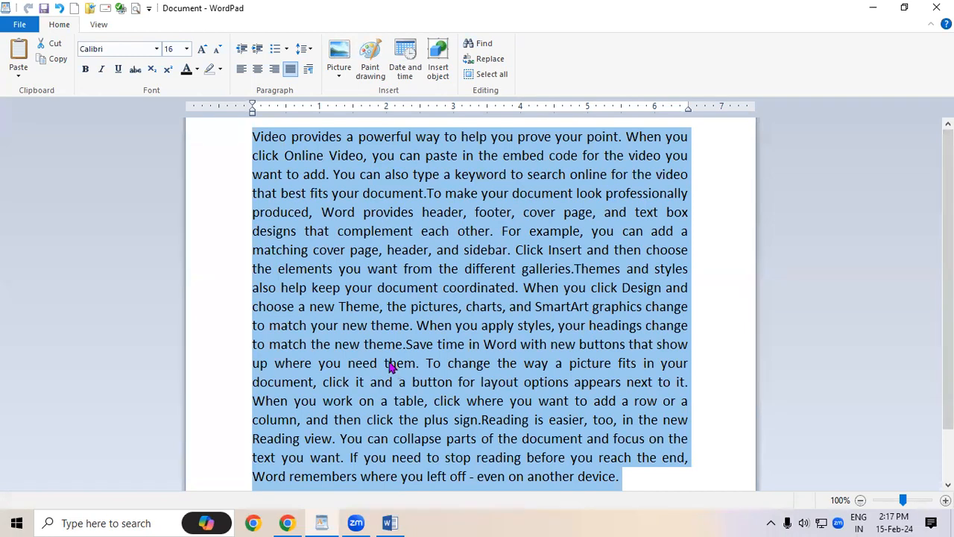
- Undo the alignment changes and the paragraph merges until the text is split into its separate paragraphs again
{"action": "key", "text": "ctrl+z"}
{"action": "key", "text": "ctrl+z"}
{"action": "key", "text": "ctrl+z"}
{"action": "key", "text": "ctrl+z"}
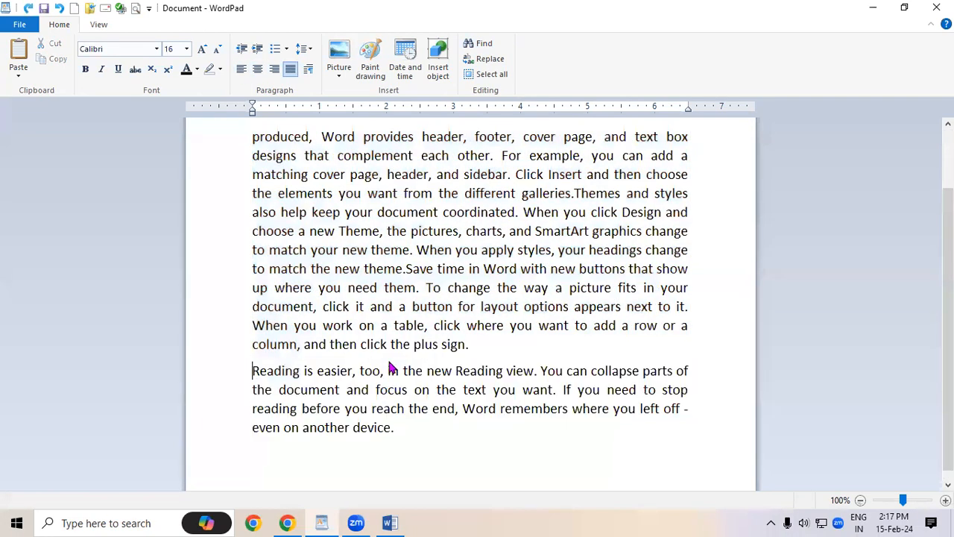
{"action": "key", "text": "ctrl+z"}
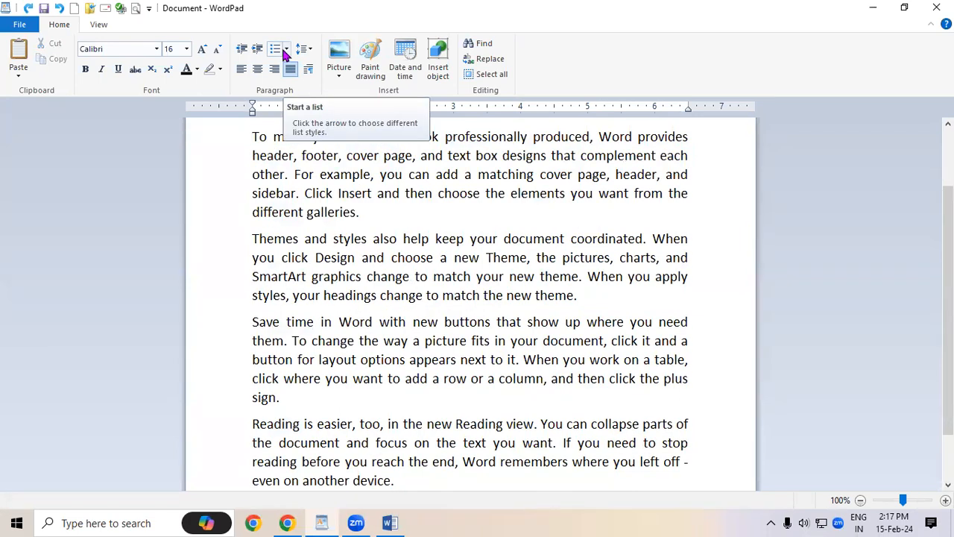
{"action": "scroll", "coordinate": [541, 316], "scroll_direction": "up", "scroll_amount": 2}
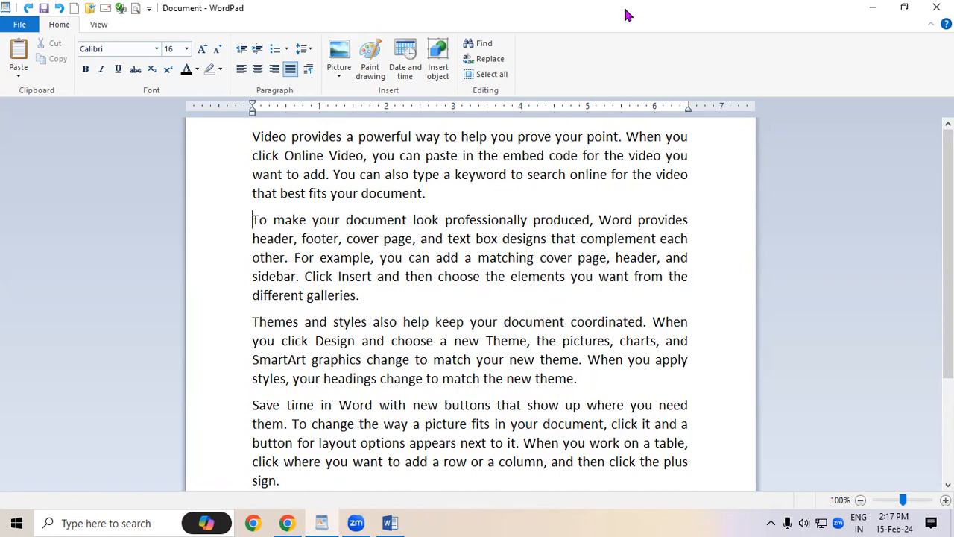
- Apply the 1. 2. 3. numbered list style to all the size 16 paragraphs and check the numbering
{"action": "double_click", "coordinate": [669, 385]}
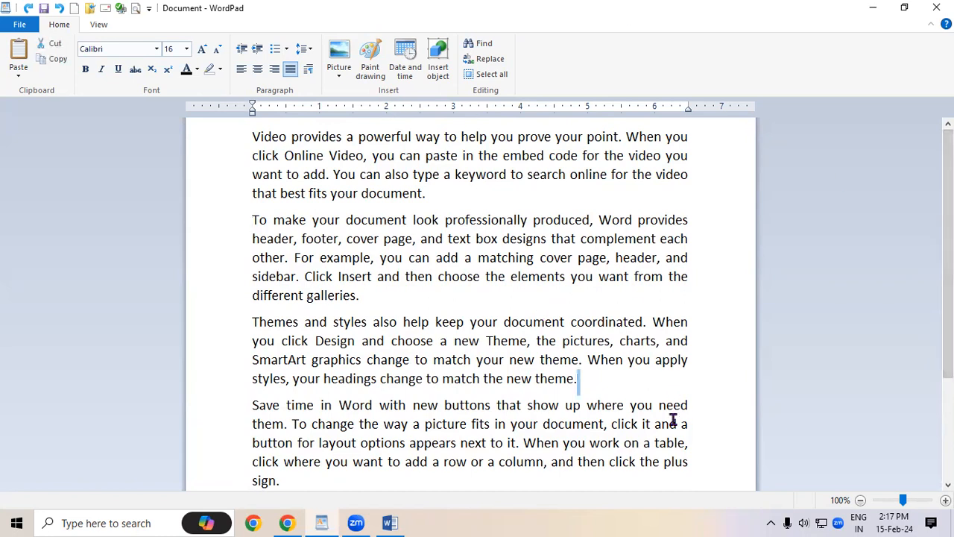
{"action": "left_click", "coordinate": [709, 3]}
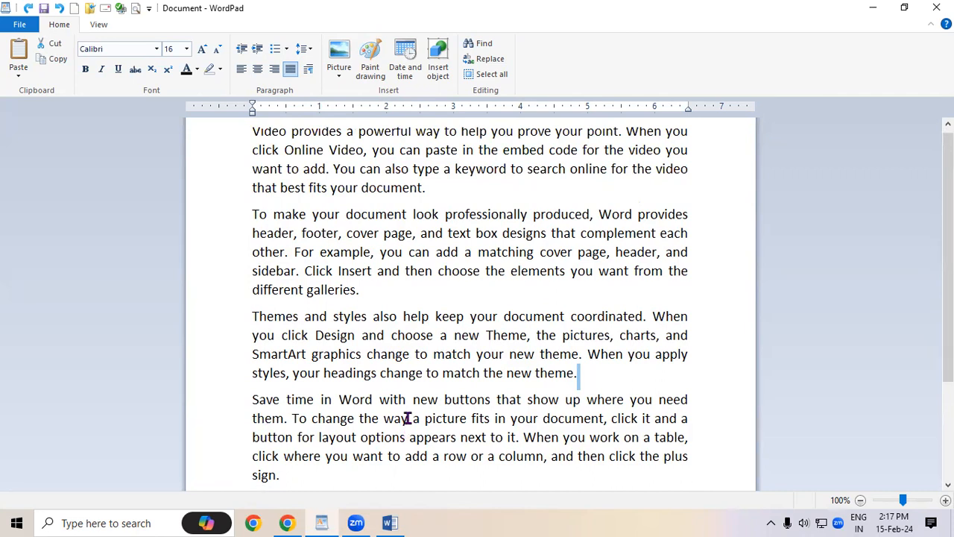
{"action": "key", "text": "ctrl+a"}
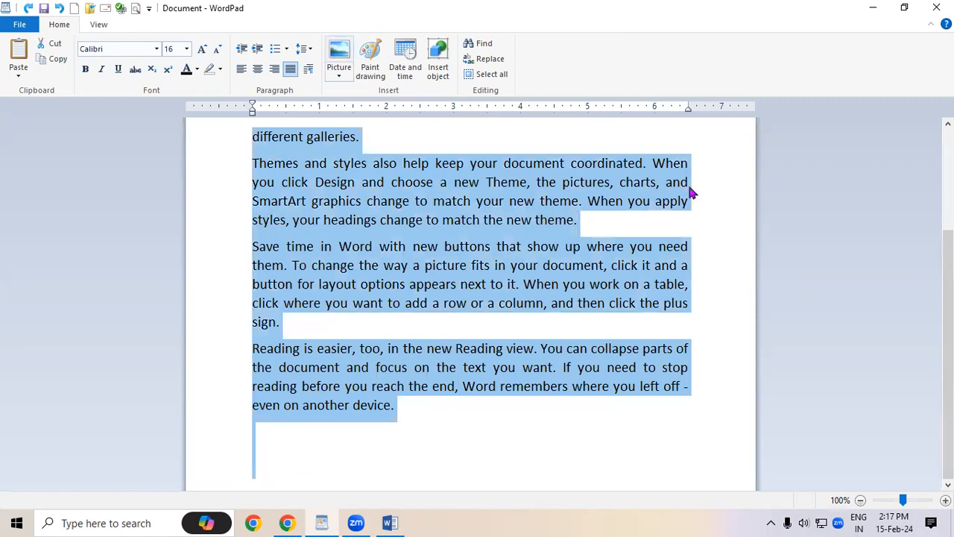
{"action": "left_click", "coordinate": [290, 49]}
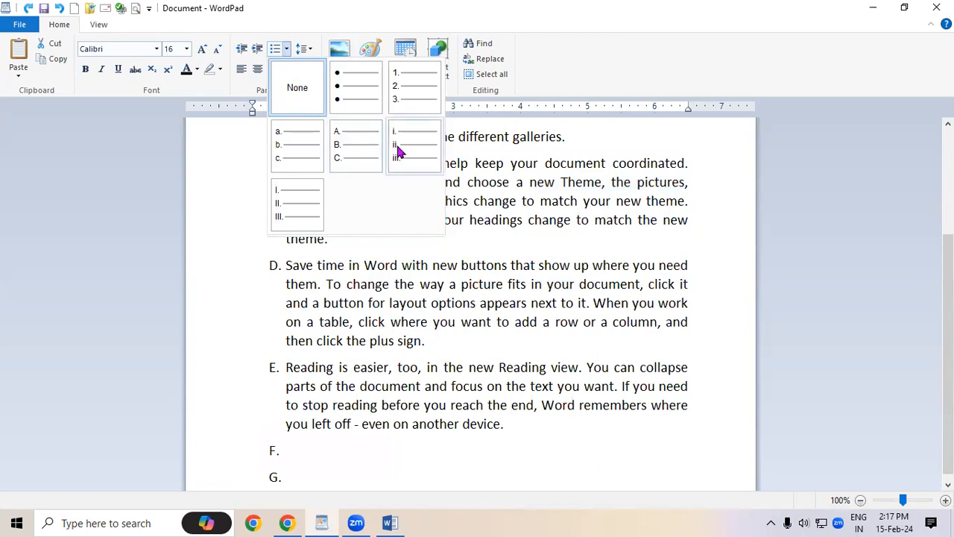
{"action": "left_click", "coordinate": [397, 101]}
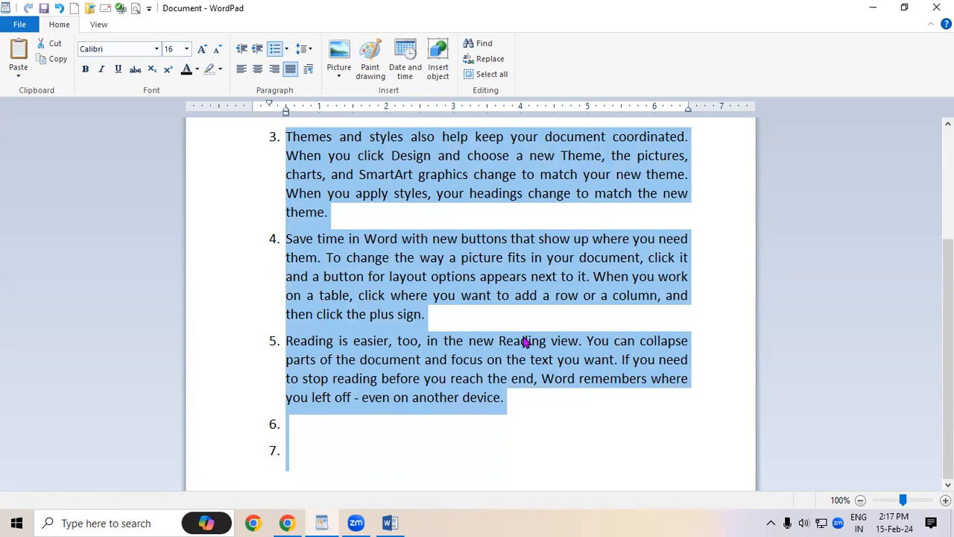
{"action": "scroll", "coordinate": [525, 342], "scroll_direction": "up", "scroll_amount": 1}
{"action": "left_click", "coordinate": [747, 384]}
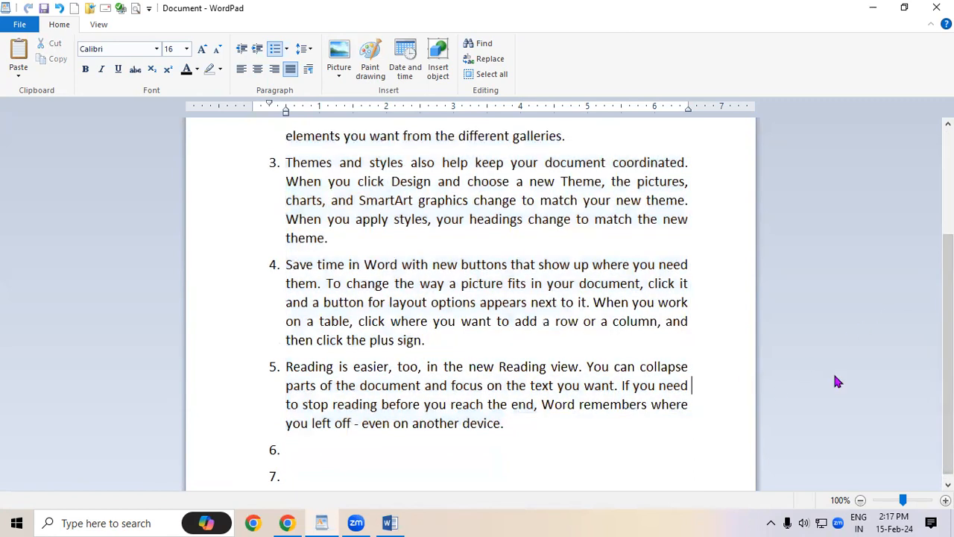
{"action": "scroll", "coordinate": [692, 386], "scroll_direction": "up", "scroll_amount": 5}
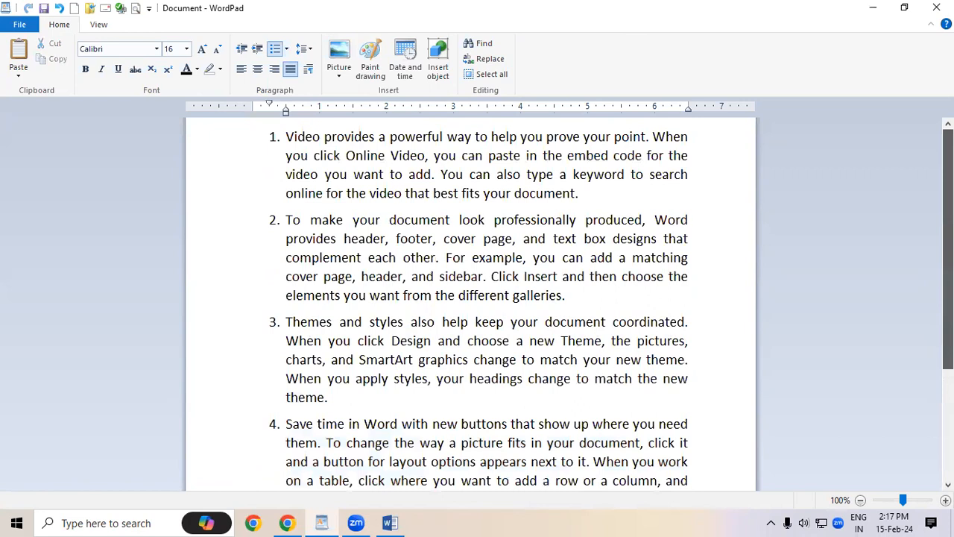
{"action": "scroll", "coordinate": [922, 296], "scroll_direction": "down", "scroll_amount": 1}
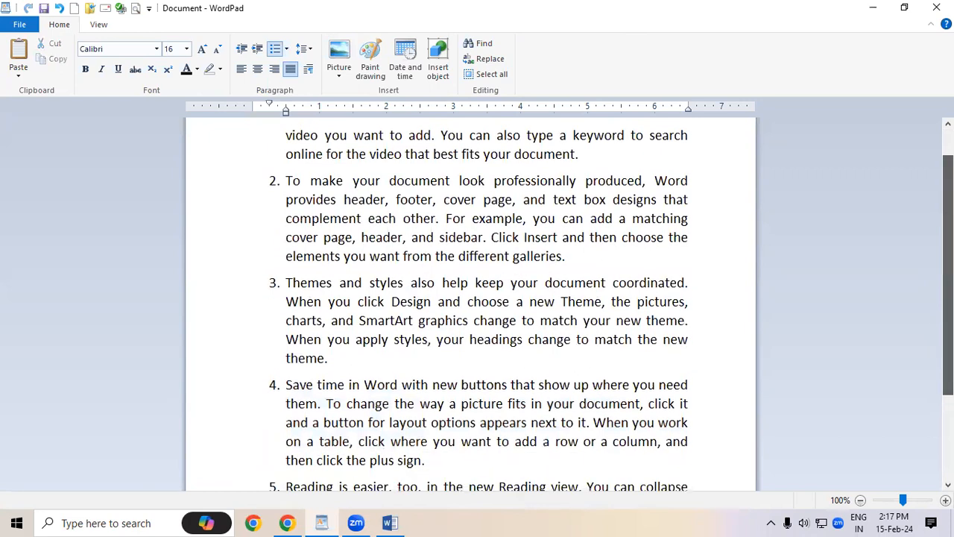
- Delete the entire numbered text and paste the copied sample paragraphs into the emptied document
{"action": "key", "text": "ctrl+a"}
{"action": "key", "text": "Delete"}
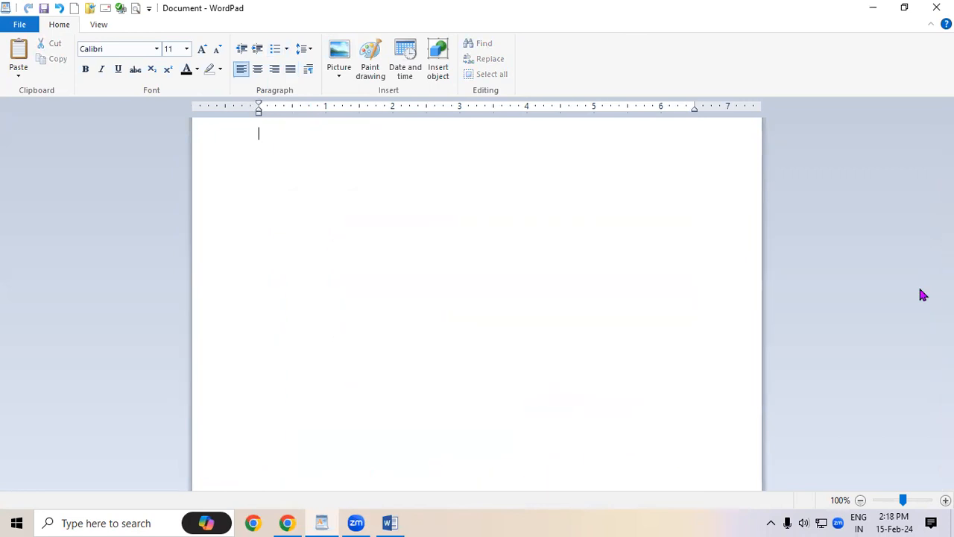
{"action": "key", "text": "ctrl+v"}
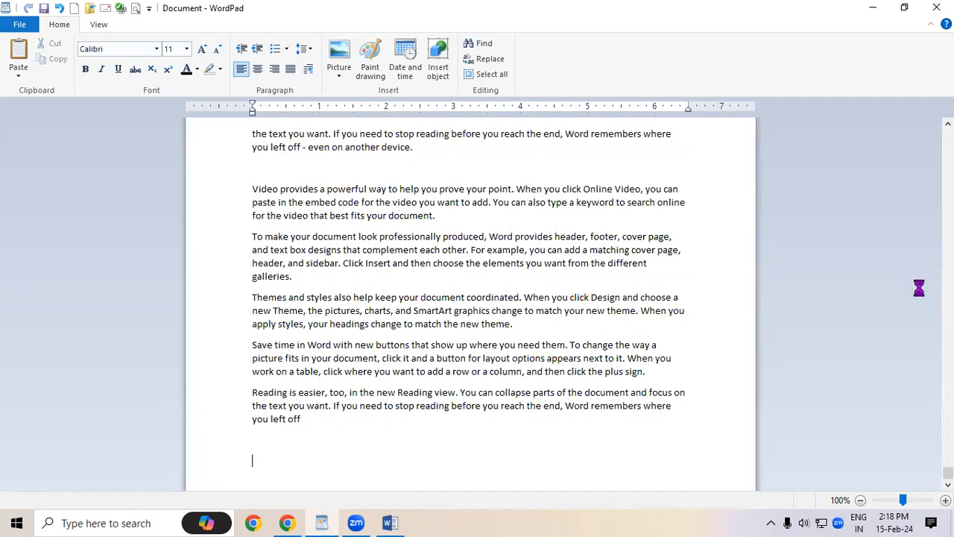
{"action": "key", "text": "Return"}
{"action": "key", "text": "Return"}
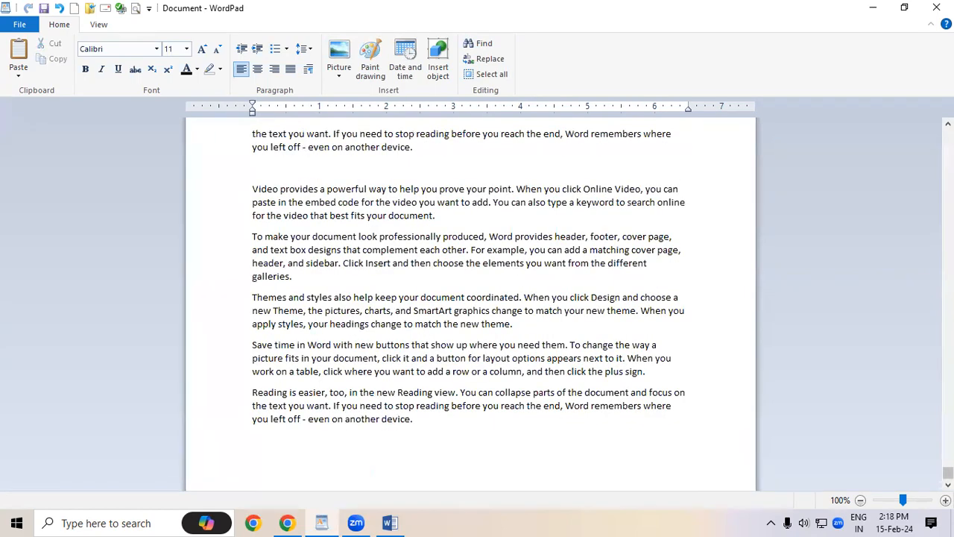
{"action": "scroll", "coordinate": [470, 306], "scroll_direction": "up", "scroll_amount": 5}
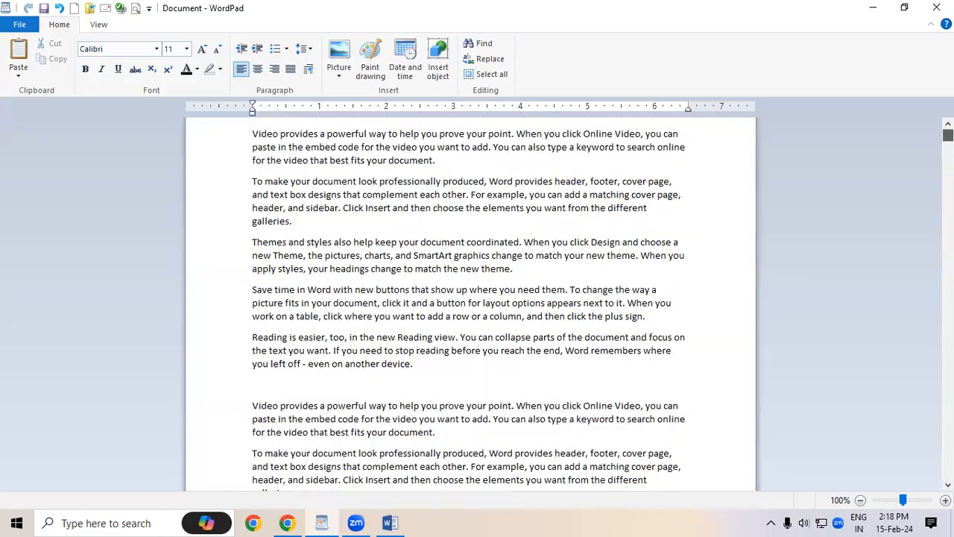
{"action": "scroll", "coordinate": [469, 306], "scroll_direction": "down", "scroll_amount": 10}
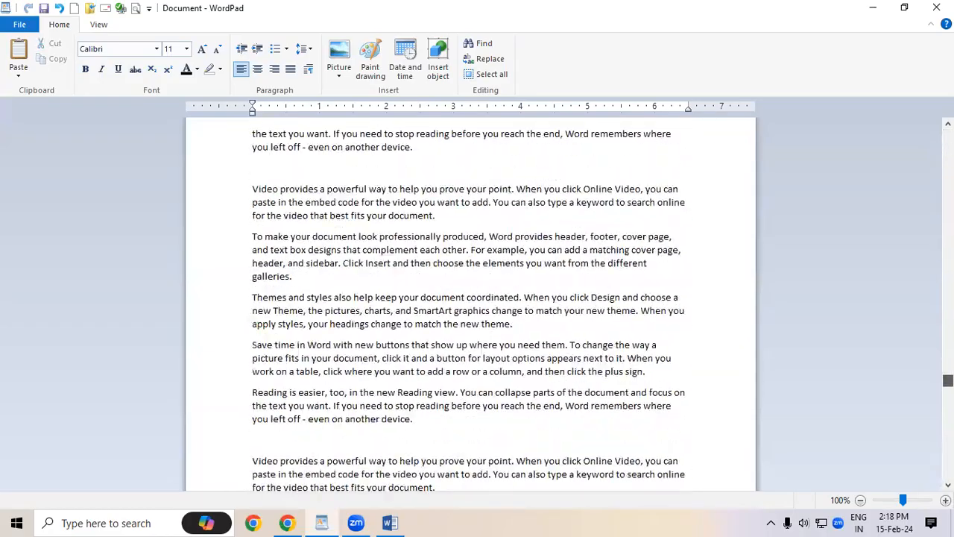
{"action": "scroll", "coordinate": [470, 306], "scroll_direction": "down", "scroll_amount": 8}
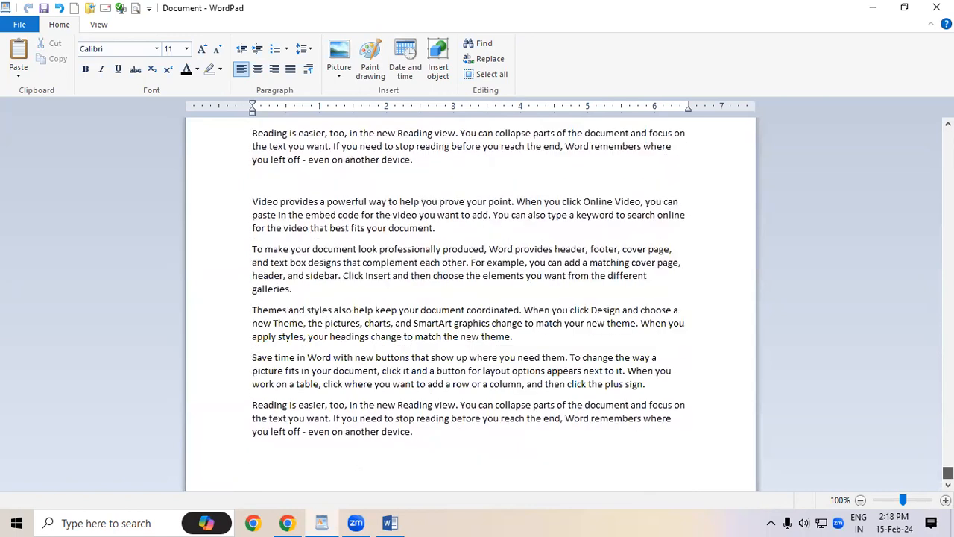
- Copy all the pasted text and number its paragraphs with the 1. 2. 3. list style, clearing the selection
{"action": "key", "text": "ctrl+a"}
{"action": "key", "text": "ctrl+c"}
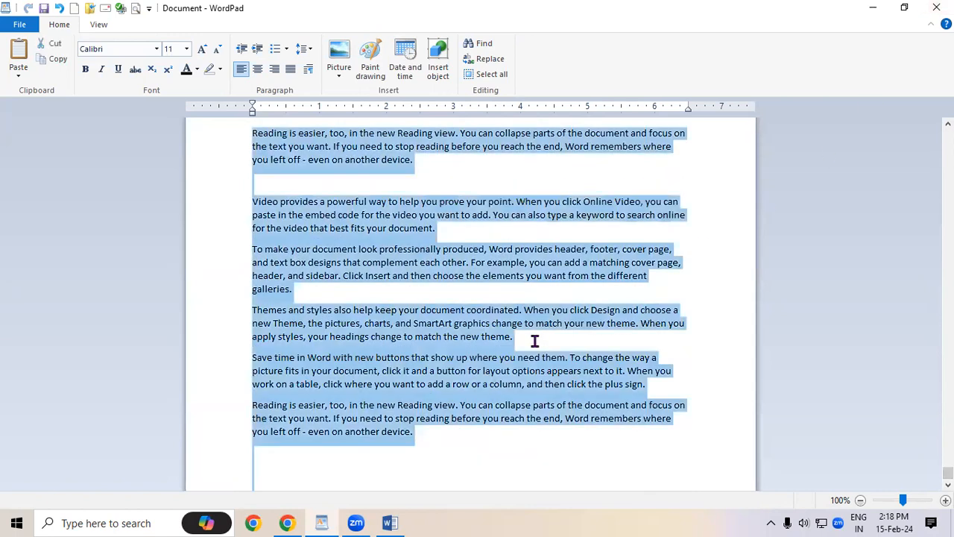
{"action": "left_click", "coordinate": [287, 49]}
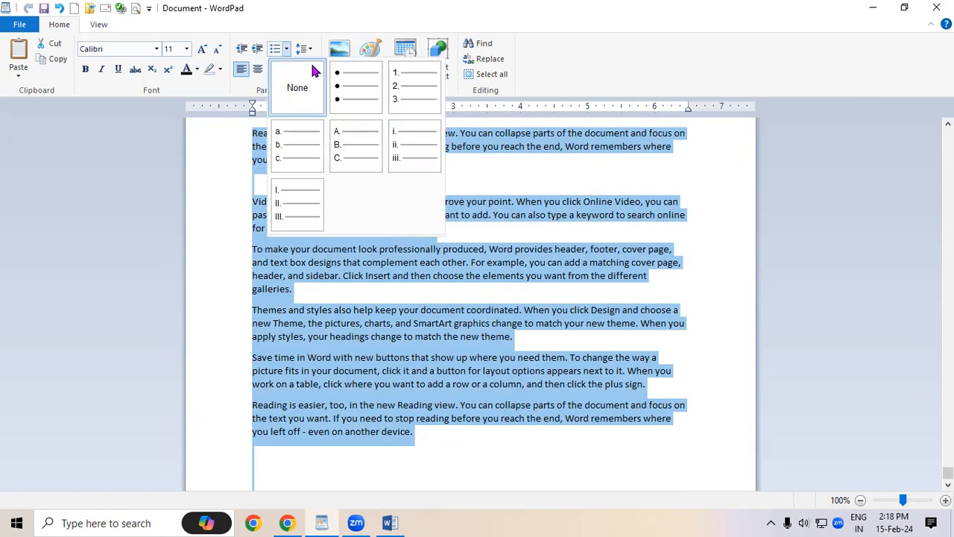
{"action": "left_click", "coordinate": [417, 95]}
{"action": "left_click", "coordinate": [478, 322]}
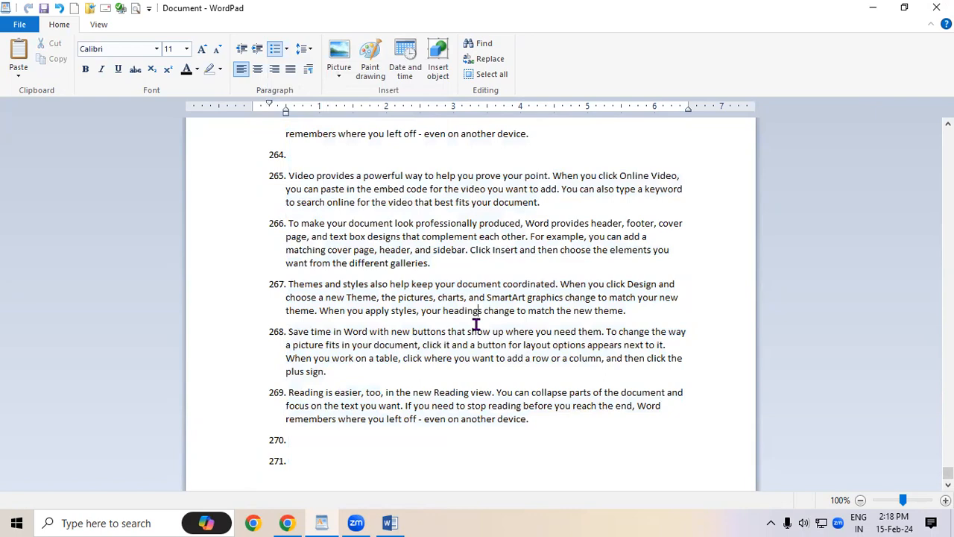
- Start a new blank document without saving the numbered one and paste the copied sample paragraphs into it
{"action": "scroll", "coordinate": [477, 325], "scroll_direction": "up", "scroll_amount": 12}
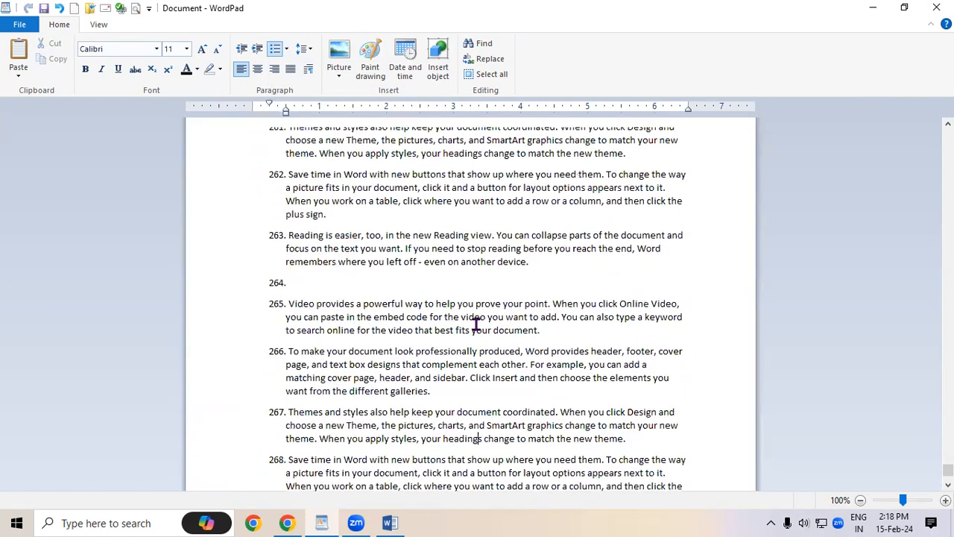
{"action": "scroll", "coordinate": [477, 325], "scroll_direction": "up", "scroll_amount": 12}
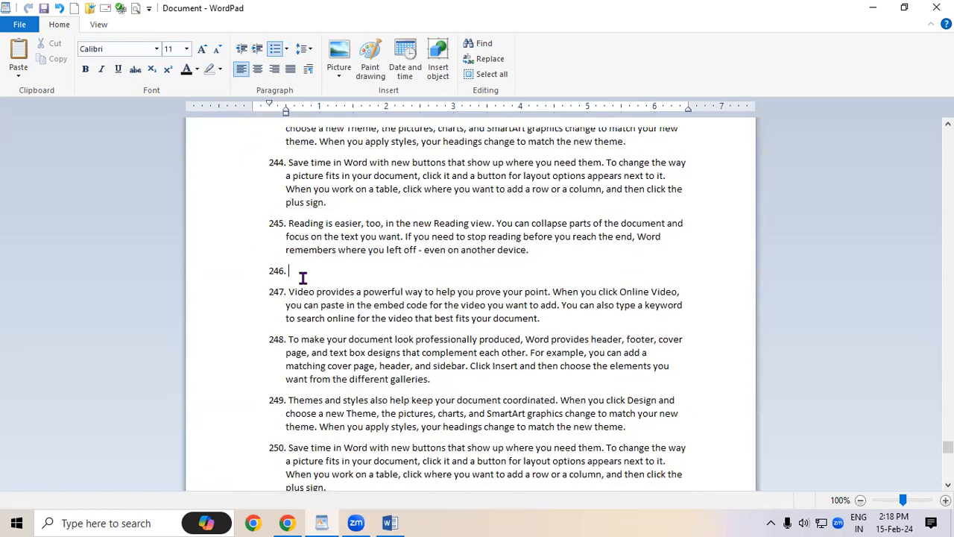
{"action": "scroll", "coordinate": [302, 278], "scroll_direction": "up", "scroll_amount": 5}
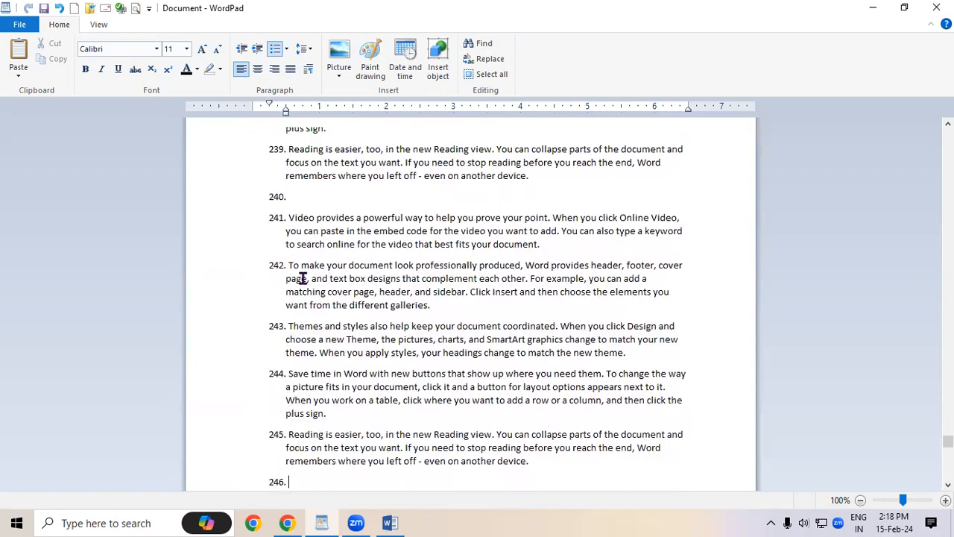
{"action": "key", "text": "alt+F4"}
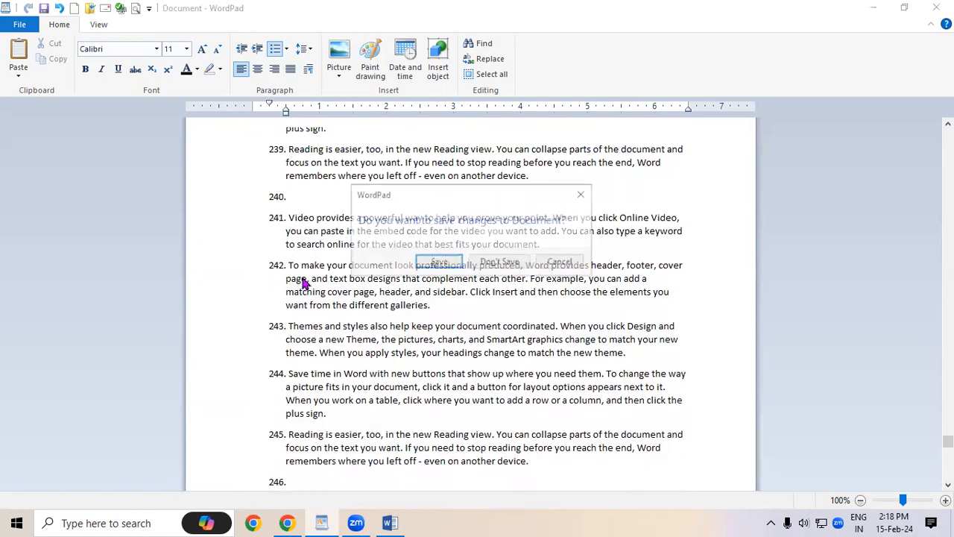
{"action": "left_click", "coordinate": [489, 269]}
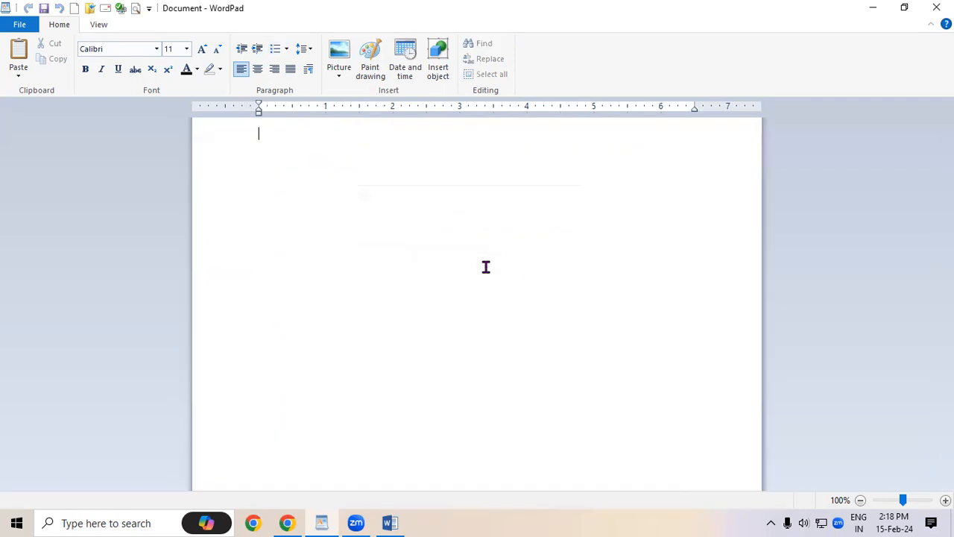
{"action": "key", "text": "ctrl+v"}
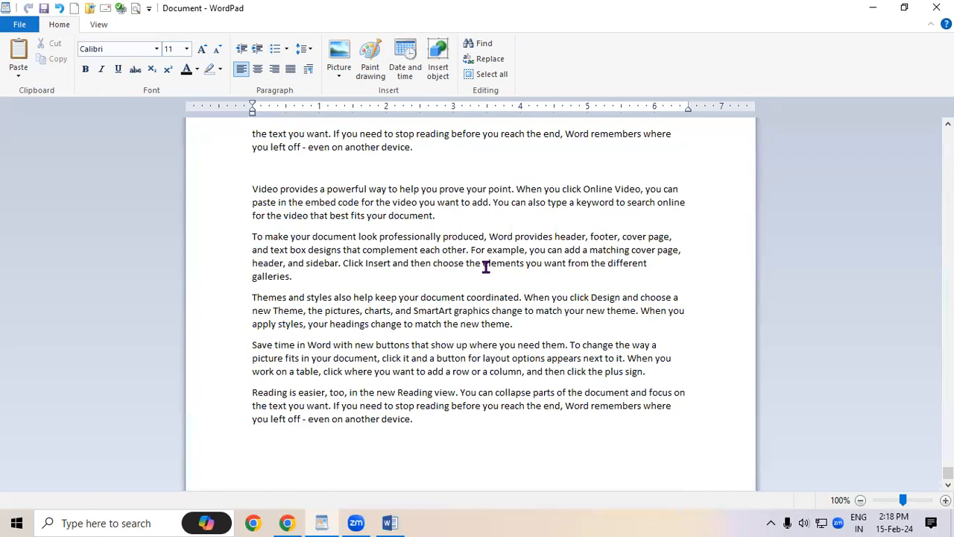
- Apply the 1. 2. 3. numbered list style to all the pasted paragraphs and check the numbering near the document's end
{"action": "key", "text": "ctrl+a"}
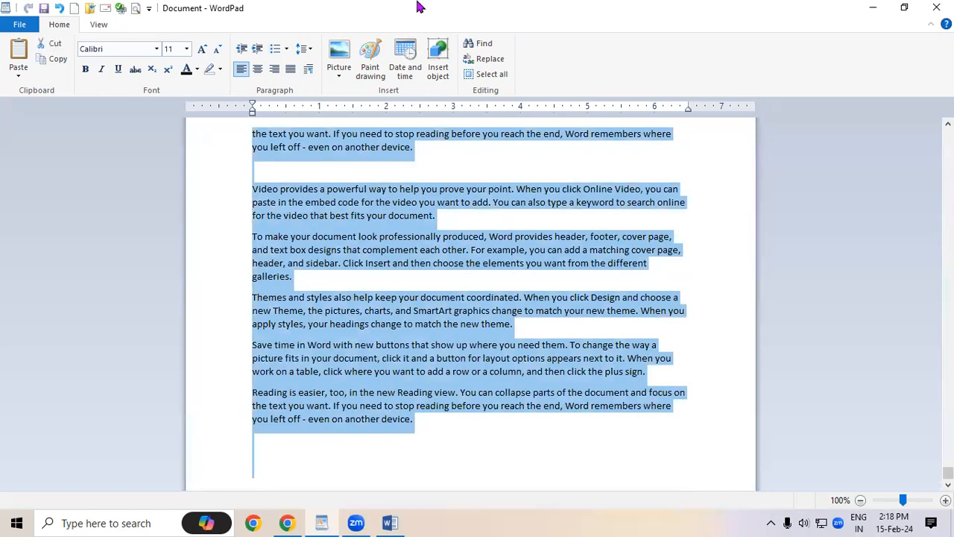
{"action": "left_click", "coordinate": [287, 50]}
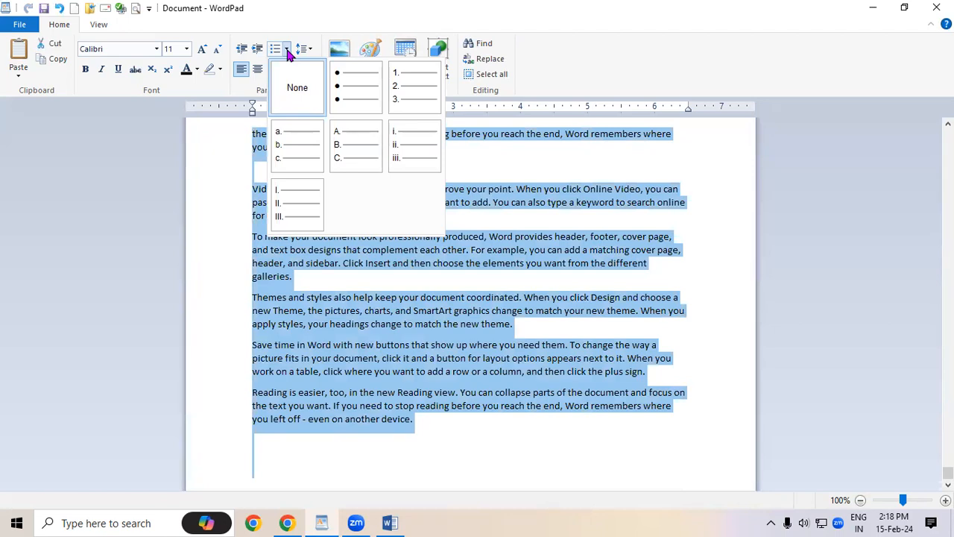
{"action": "left_click", "coordinate": [414, 86]}
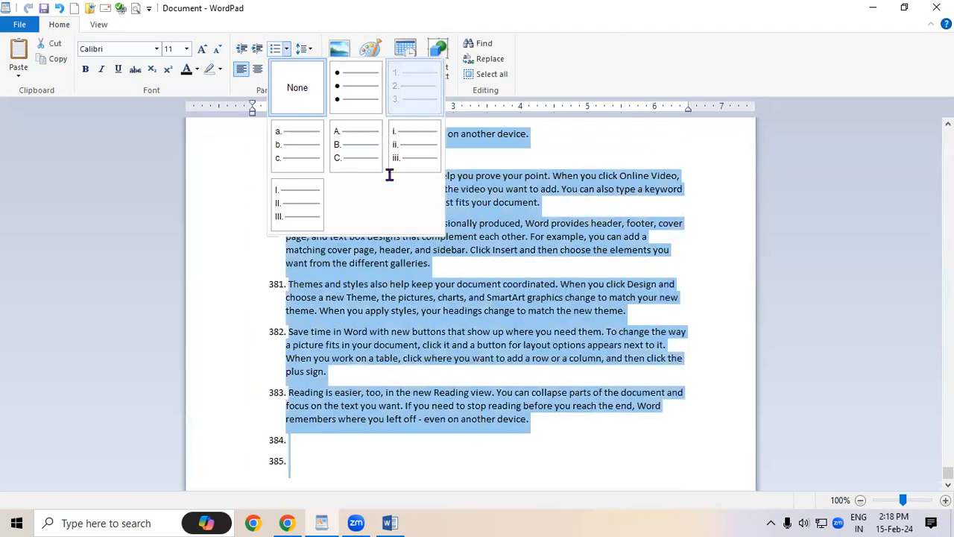
{"action": "left_click", "coordinate": [403, 331]}
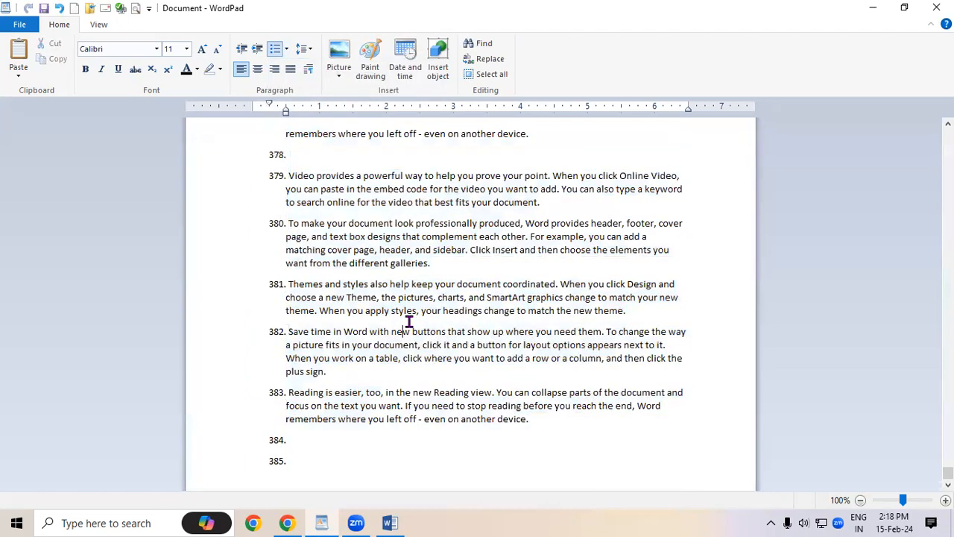
{"action": "scroll", "coordinate": [408, 322], "scroll_direction": "up", "scroll_amount": 5}
{"action": "scroll", "coordinate": [408, 322], "scroll_direction": "up", "scroll_amount": 5}
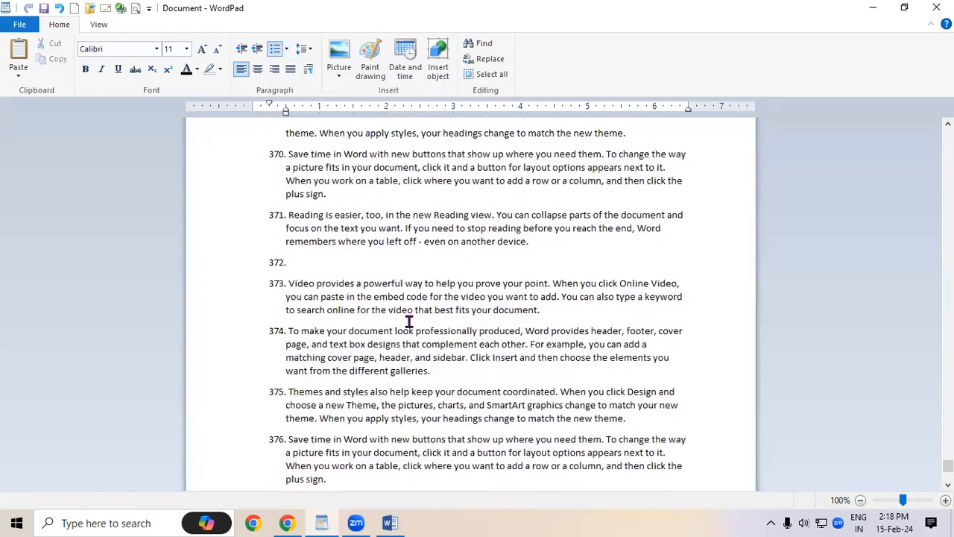
{"action": "scroll", "coordinate": [329, 228], "scroll_direction": "up", "scroll_amount": 1}
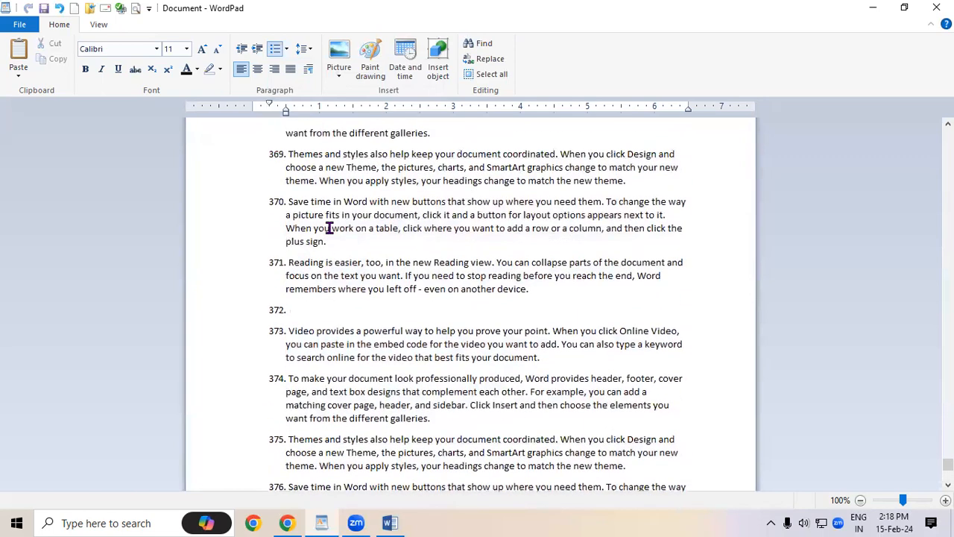
- Delete the empty numbered item 372 directly above the "Video provides a powerful way" paragraph
{"action": "scroll", "coordinate": [328, 228], "scroll_direction": "down", "scroll_amount": 3}
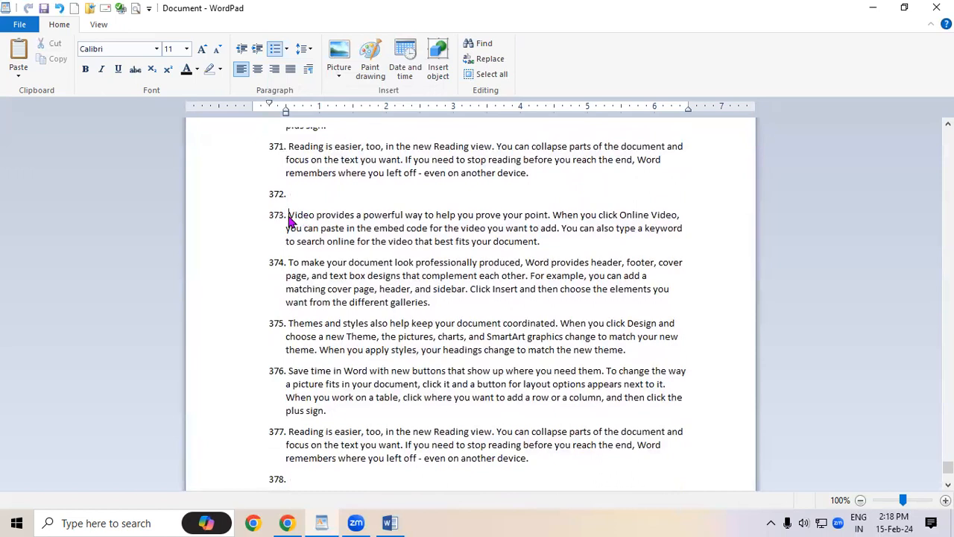
{"action": "key", "text": "BackSpace"}
{"action": "key", "text": "BackSpace"}
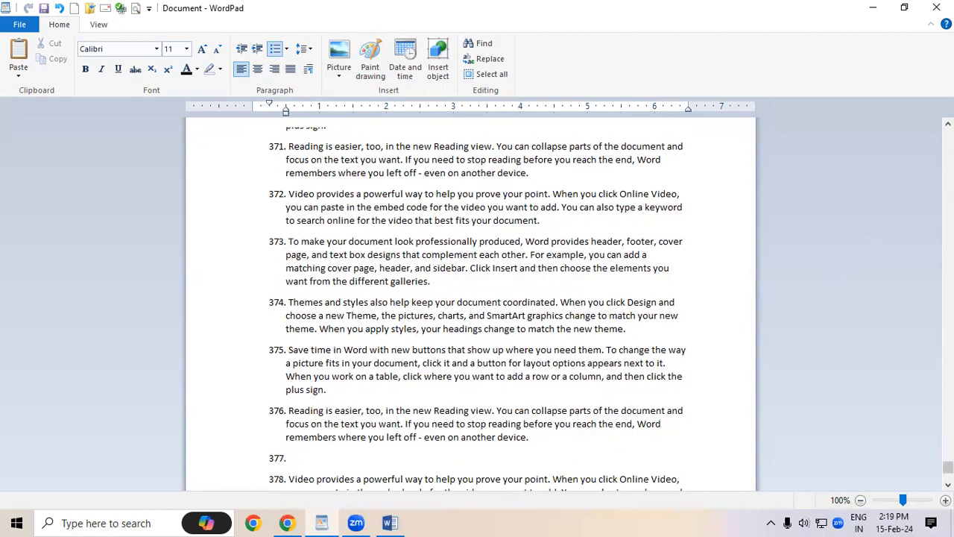
- Change the list style of the whole text to uppercase letters A. B. C. and check the lettering through the document
{"action": "left_click_drag", "start_coordinate": [948, 467], "coordinate": [948, 134]}
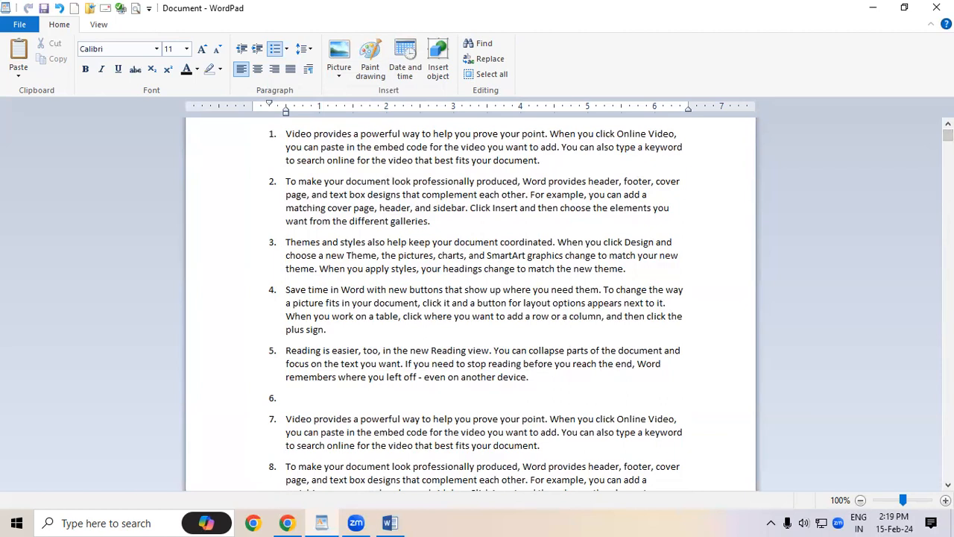
{"action": "key", "text": "ctrl+a"}
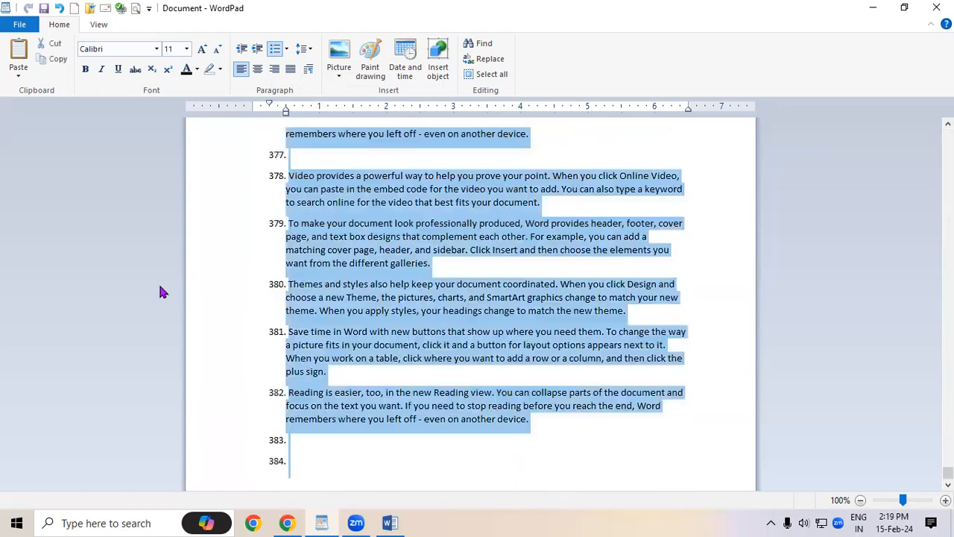
{"action": "left_click", "coordinate": [286, 50]}
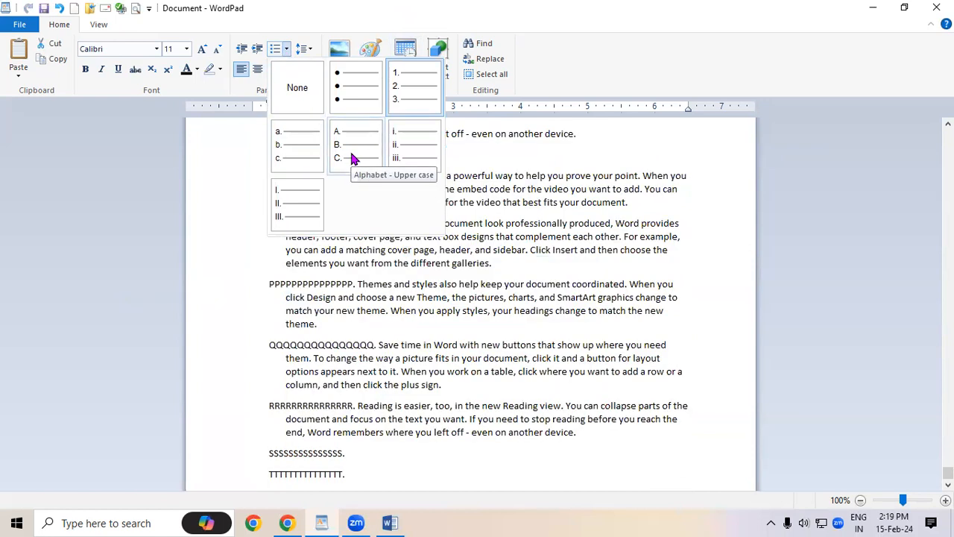
{"action": "left_click", "coordinate": [495, 273]}
{"action": "left_click", "coordinate": [503, 264]}
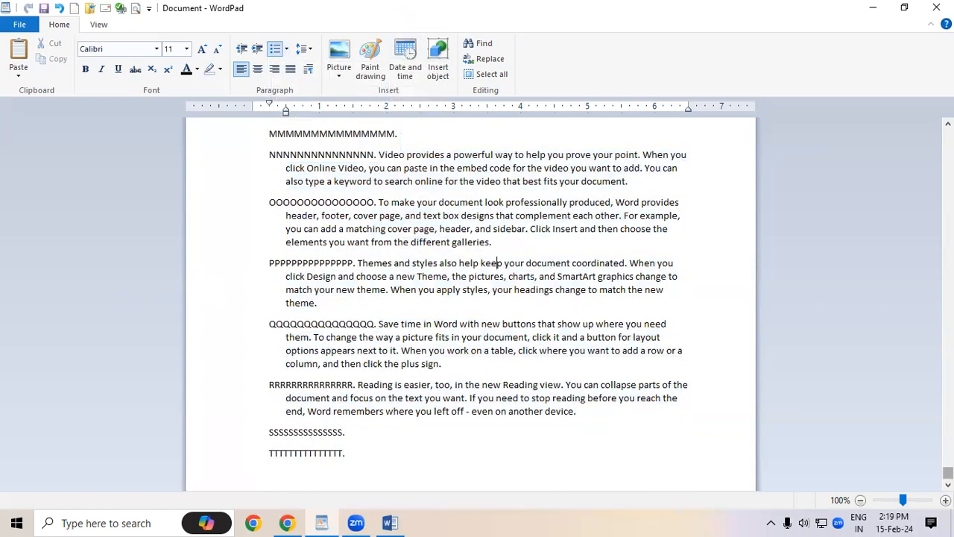
{"action": "scroll", "coordinate": [477, 298], "scroll_direction": "up", "scroll_amount": 10}
{"action": "left_click_drag", "start_coordinate": [948, 367], "coordinate": [949, 473]}
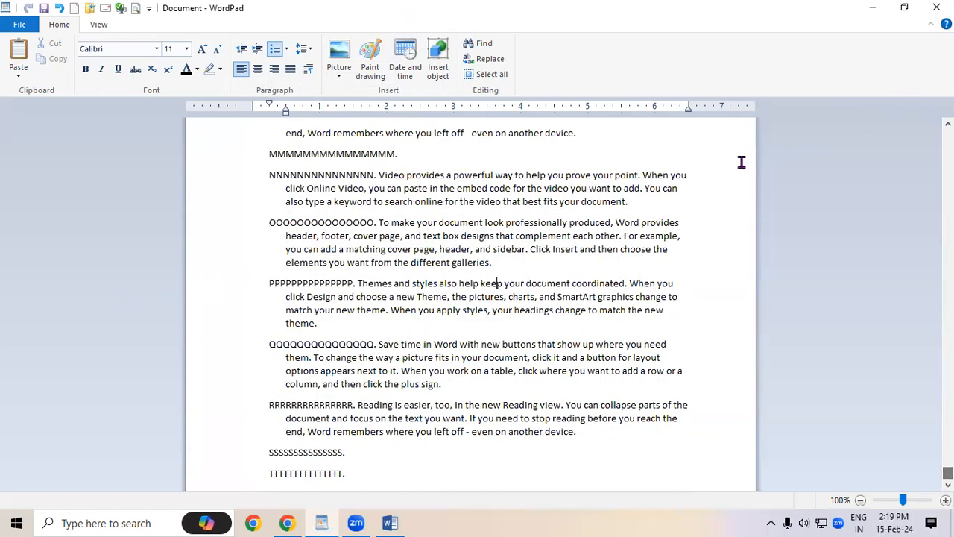
- Switch the list style of all the paragraphs to lowercase Roman numerals i. ii. iii. and clear the selection
{"action": "key", "text": "ctrl+a"}
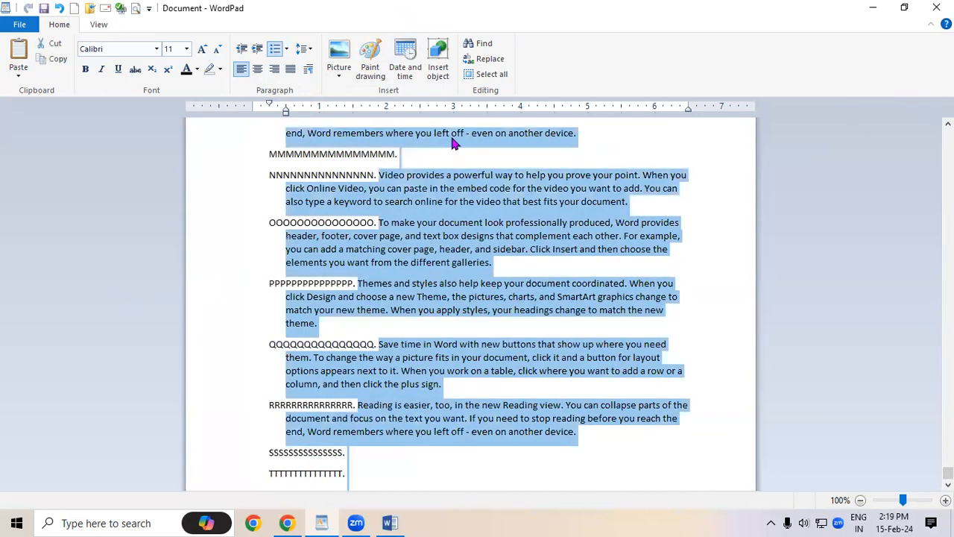
{"action": "left_click", "coordinate": [286, 49]}
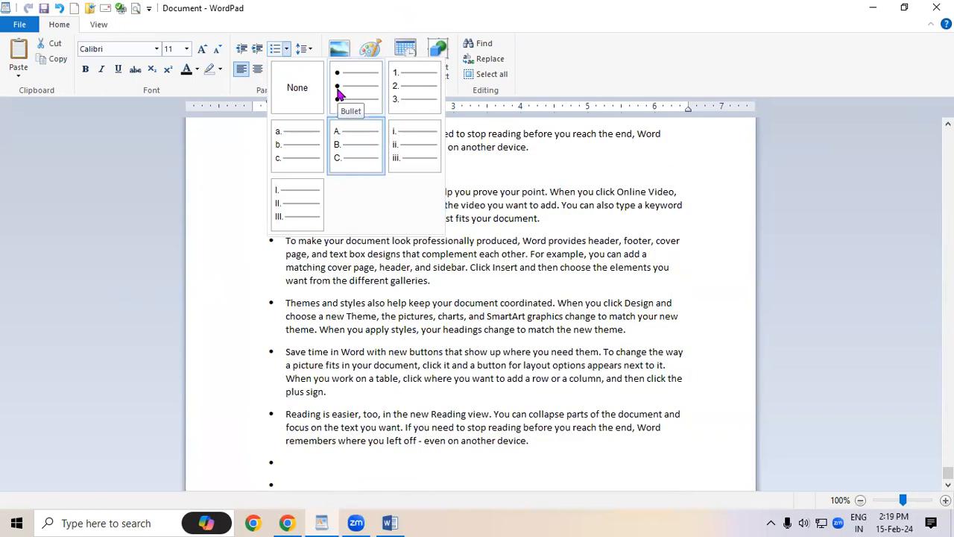
{"action": "left_click", "coordinate": [416, 145]}
{"action": "left_click", "coordinate": [438, 357]}
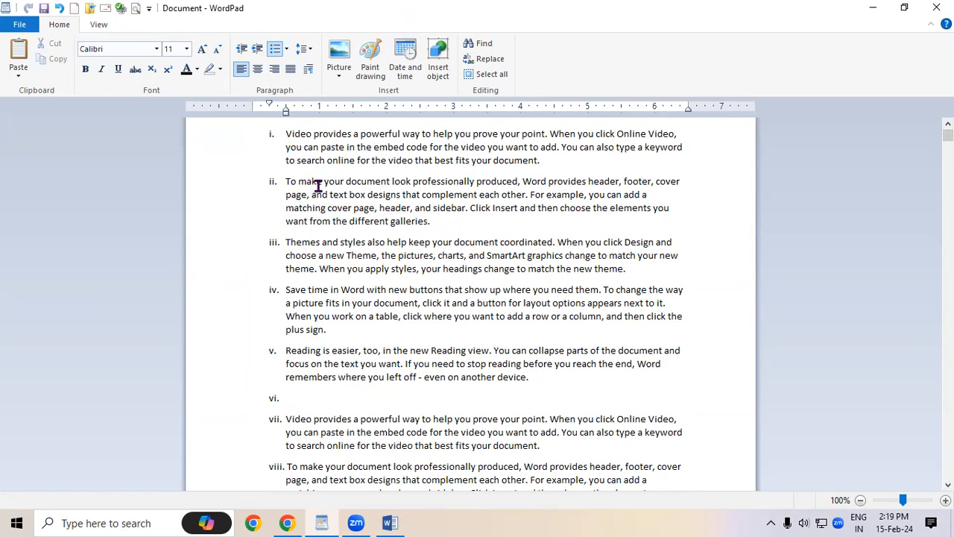
- Set the whole list back to the 1. 2. 3. number style and review the numbering of the last pages
{"action": "key", "text": "ctrl+a"}
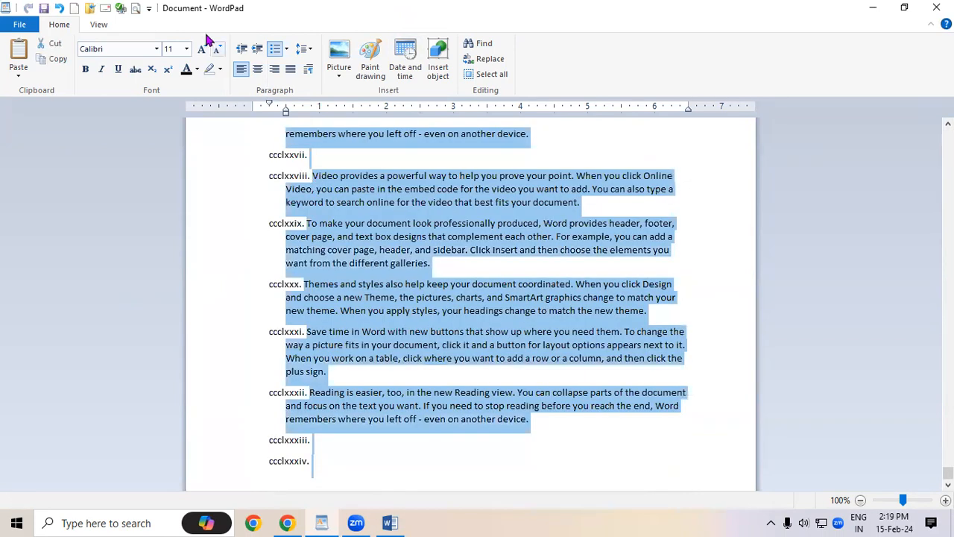
{"action": "left_click", "coordinate": [286, 49]}
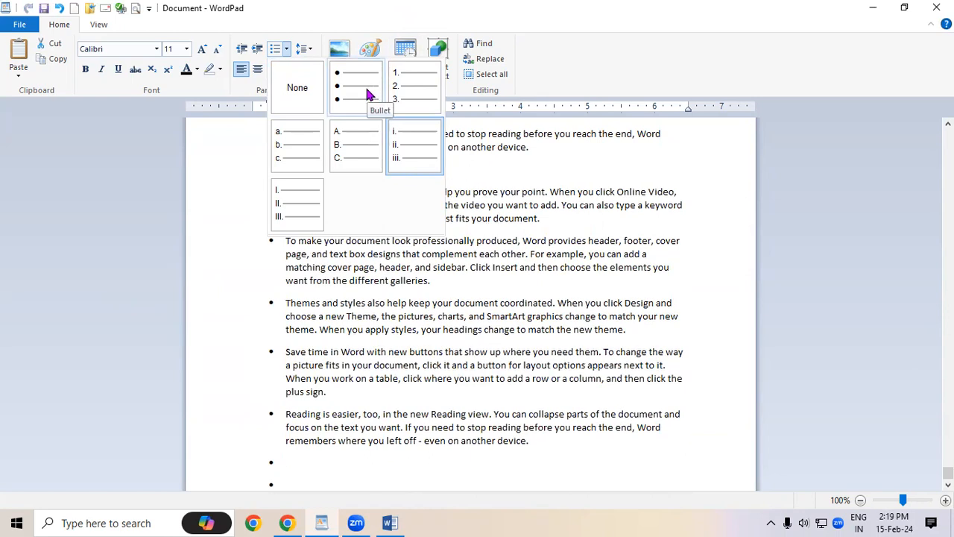
{"action": "left_click", "coordinate": [417, 85]}
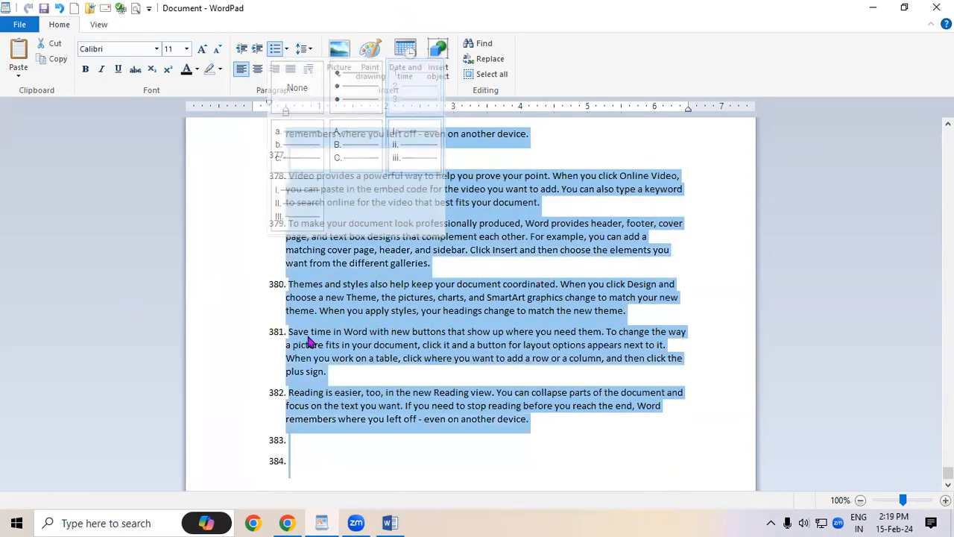
{"action": "scroll", "coordinate": [424, 296], "scroll_direction": "up", "scroll_amount": 1}
{"action": "scroll", "coordinate": [424, 296], "scroll_direction": "up", "scroll_amount": 2}
{"action": "scroll", "coordinate": [424, 296], "scroll_direction": "down", "scroll_amount": 2}
{"action": "scroll", "coordinate": [424, 296], "scroll_direction": "up", "scroll_amount": 12}
{"action": "scroll", "coordinate": [424, 293], "scroll_direction": "up", "scroll_amount": 1}
{"action": "scroll", "coordinate": [424, 293], "scroll_direction": "up", "scroll_amount": 2}
{"action": "scroll", "coordinate": [424, 293], "scroll_direction": "down", "scroll_amount": 2}
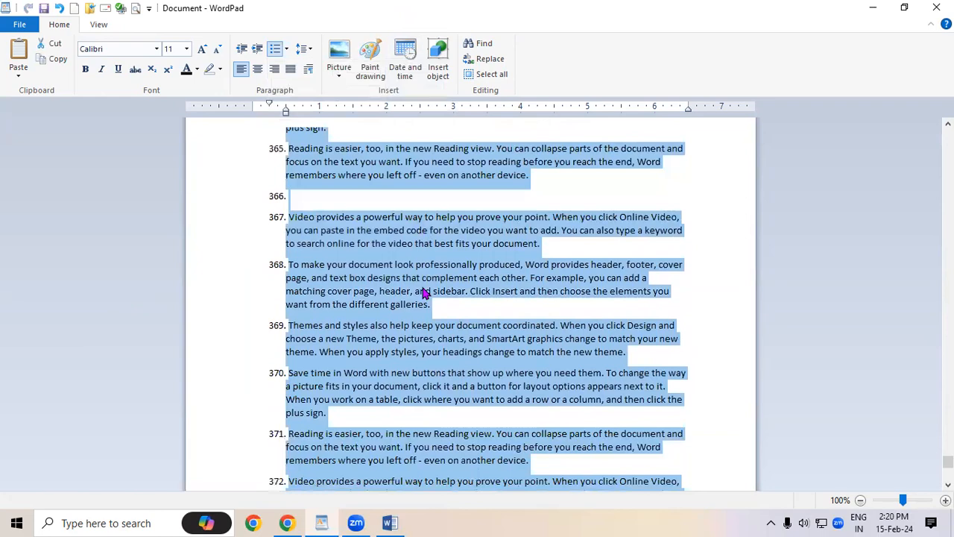
{"action": "scroll", "coordinate": [424, 293], "scroll_direction": "up", "scroll_amount": 15}
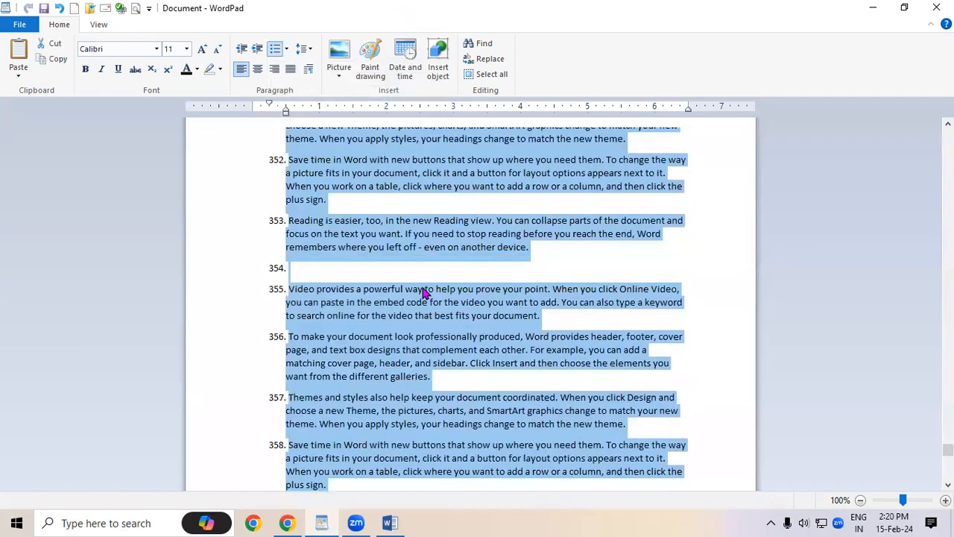
{"action": "scroll", "coordinate": [424, 293], "scroll_direction": "down", "scroll_amount": 20}
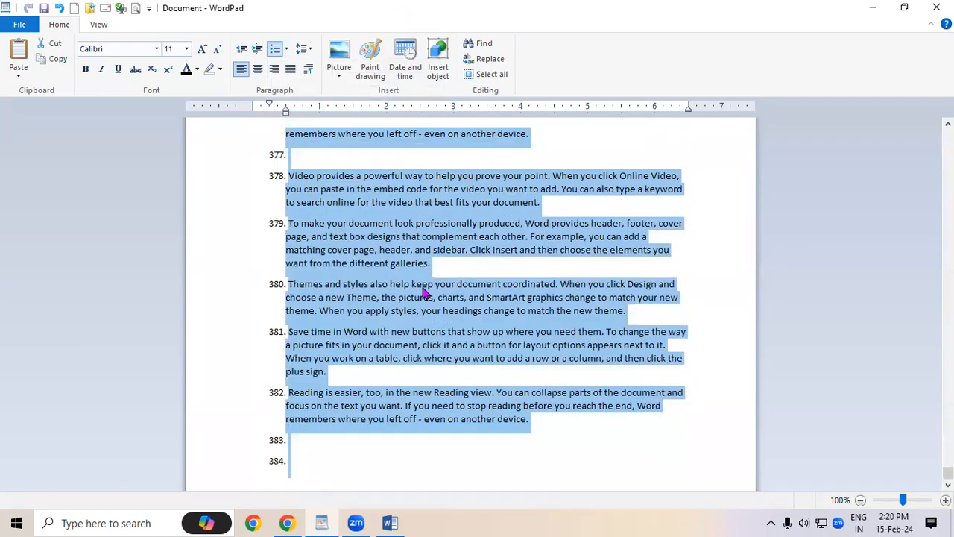
- Remove the list numbering from the whole text, set its line spacing to 2, and clear the selection
{"action": "left_click", "coordinate": [287, 50]}
{"action": "left_click", "coordinate": [297, 87]}
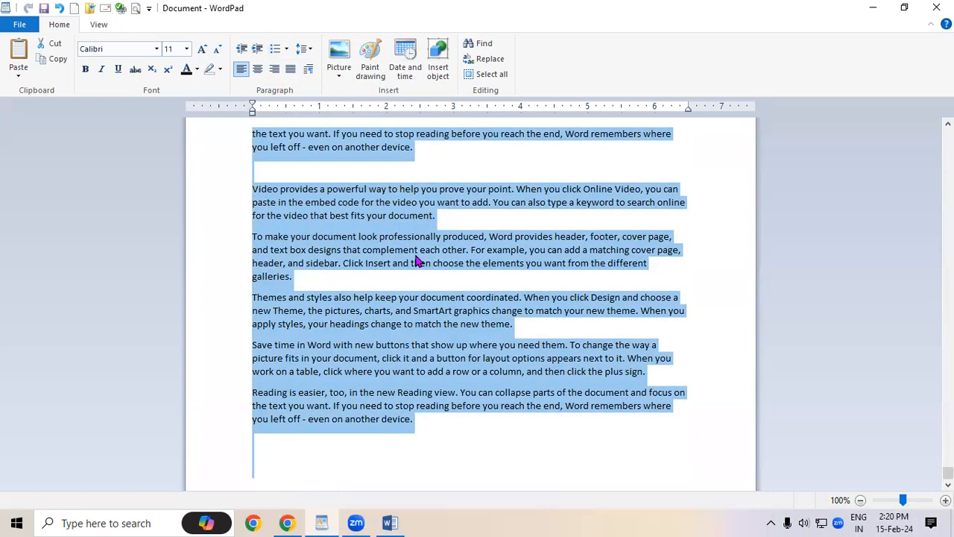
{"action": "left_click", "coordinate": [302, 49]}
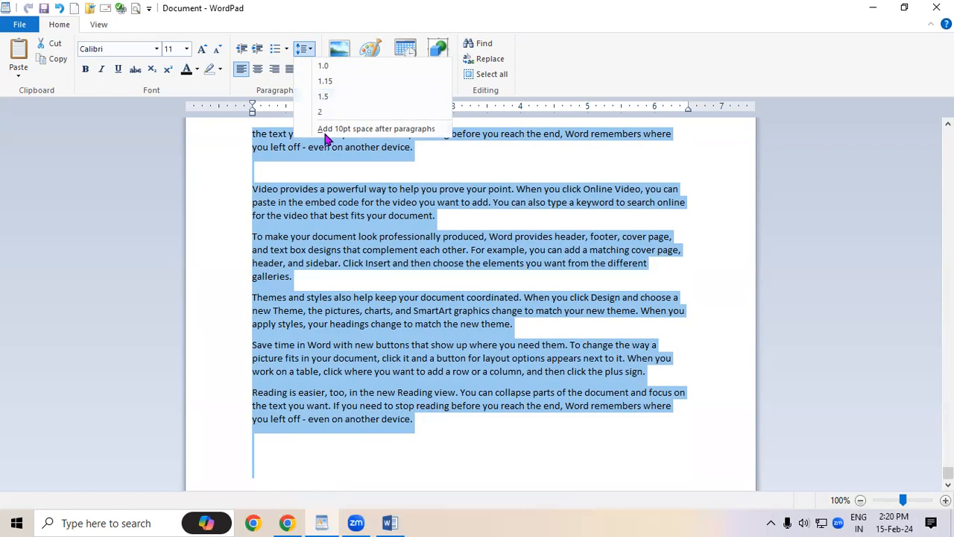
{"action": "left_click", "coordinate": [339, 112]}
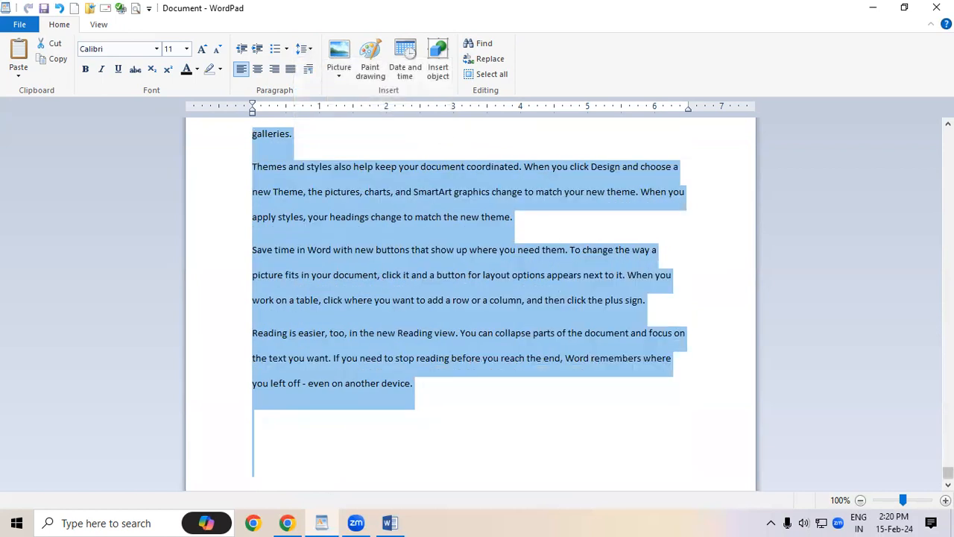
{"action": "scroll", "coordinate": [679, 237], "scroll_direction": "up", "scroll_amount": 5}
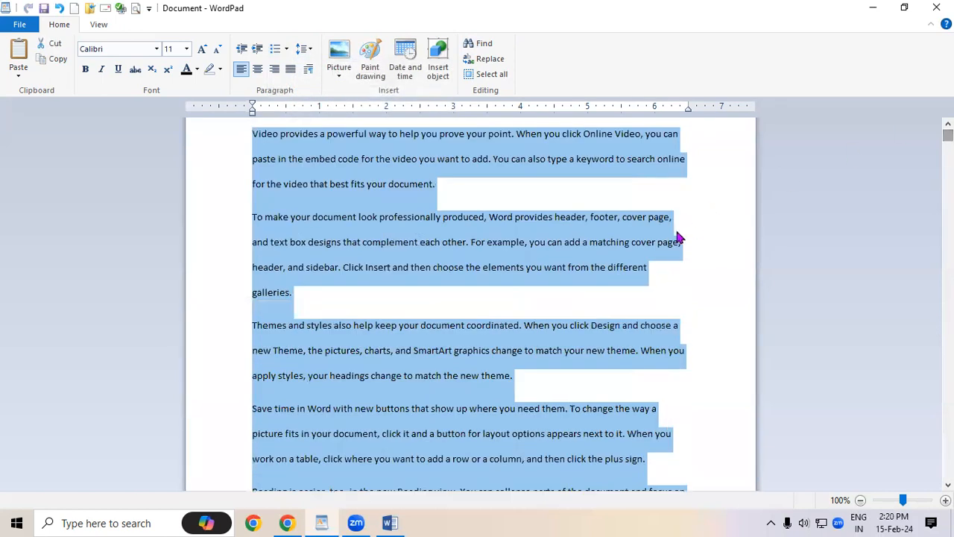
{"action": "left_click", "coordinate": [550, 264]}
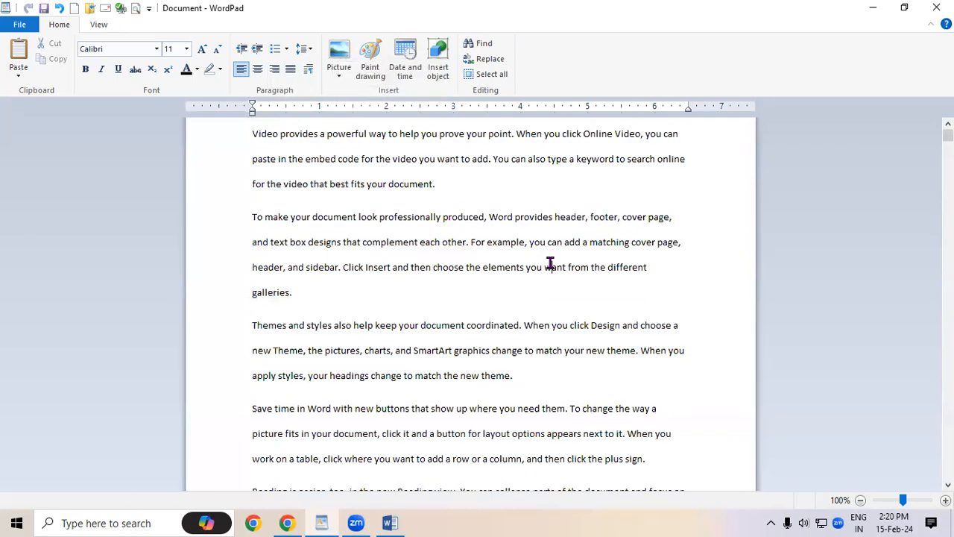
- Increase the font size of the double-spaced text to 18
{"action": "key", "text": "ctrl+shift+End"}
{"action": "key", "text": "ctrl+shift+period"}
{"action": "key", "text": "ctrl+shift+period"}
{"action": "key", "text": "ctrl+shift+period"}
{"action": "key", "text": "ctrl+shift+period"}
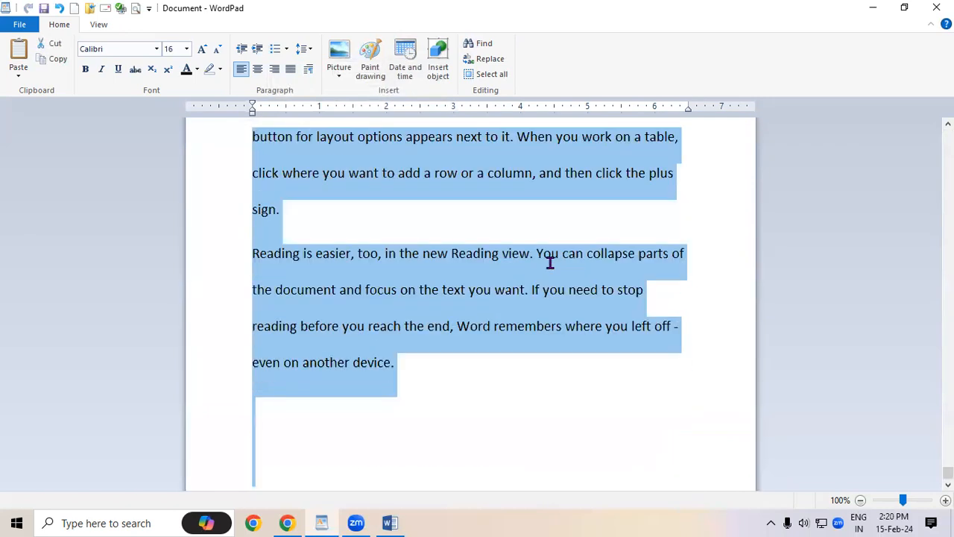
{"action": "left_click", "coordinate": [948, 473]}
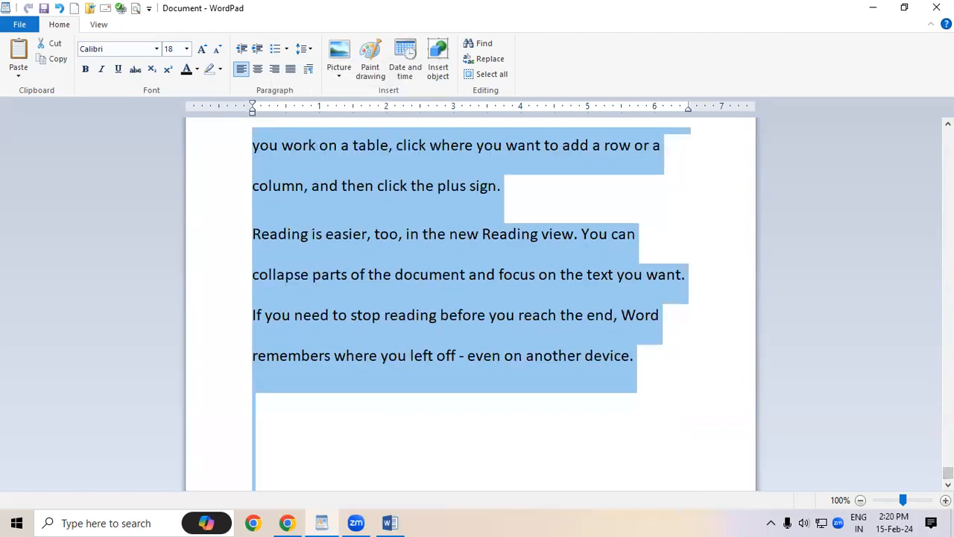
- Set the line spacing of the whole selected text to 1.15
{"action": "scroll", "coordinate": [472, 309], "scroll_direction": "up", "scroll_amount": 5}
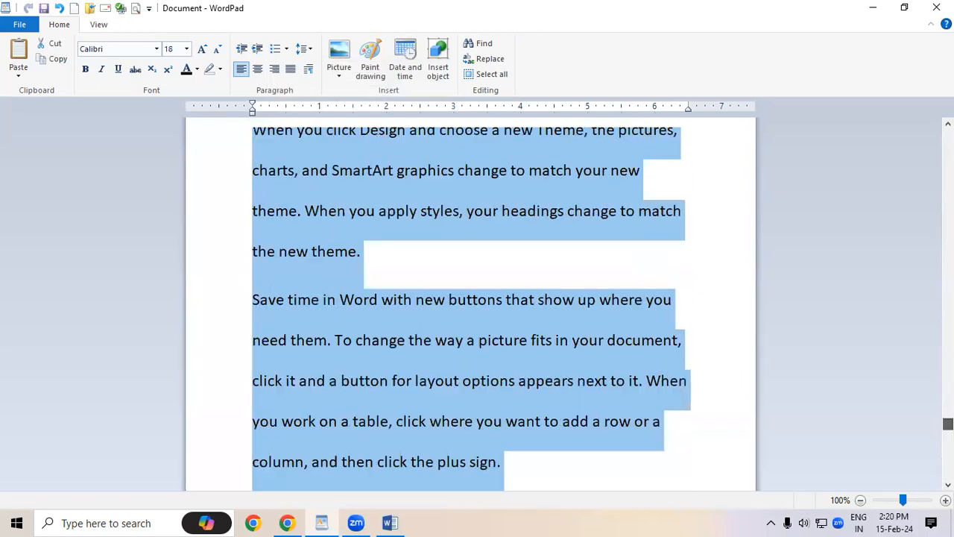
{"action": "scroll", "coordinate": [472, 310], "scroll_direction": "down", "scroll_amount": 2}
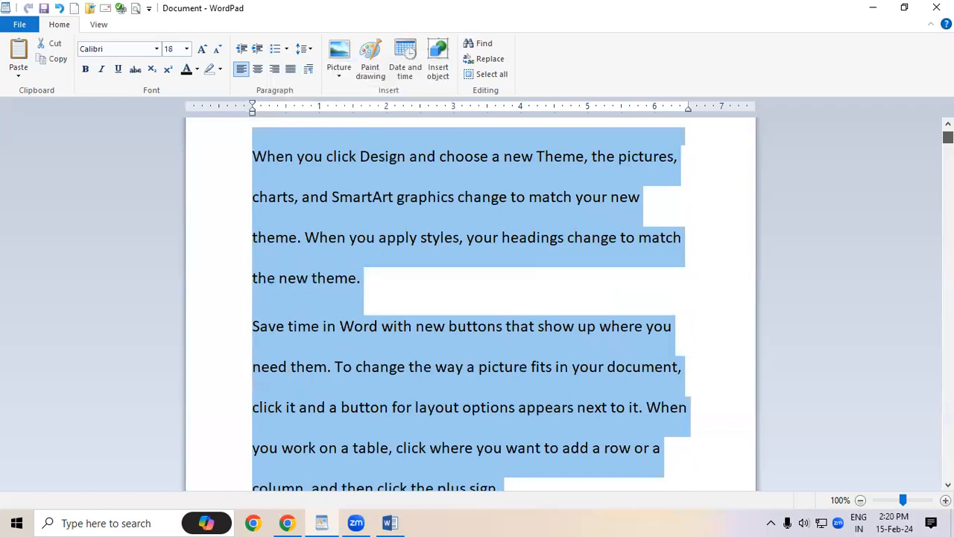
{"action": "left_click", "coordinate": [303, 52]}
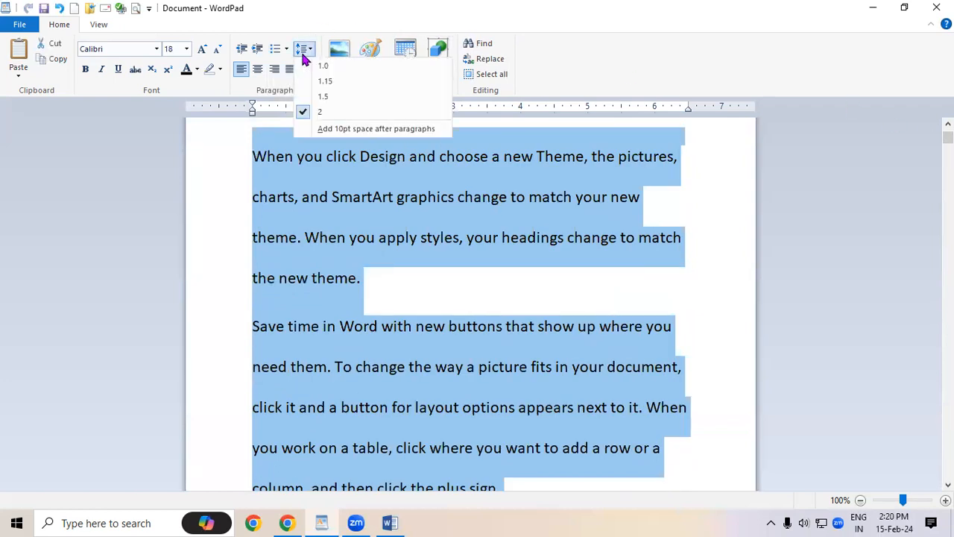
{"action": "left_click", "coordinate": [321, 83]}
{"action": "scroll", "coordinate": [351, 213], "scroll_direction": "up", "scroll_amount": 2}
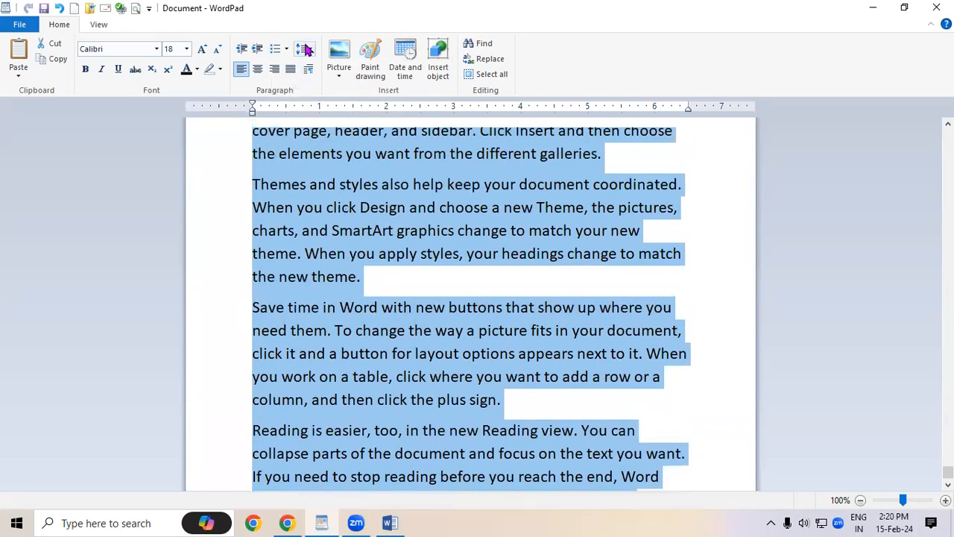
- Reduce the line spacing of the whole text to 1.0 and look over the available spacing values
{"action": "left_click", "coordinate": [305, 49]}
{"action": "left_click", "coordinate": [323, 66]}
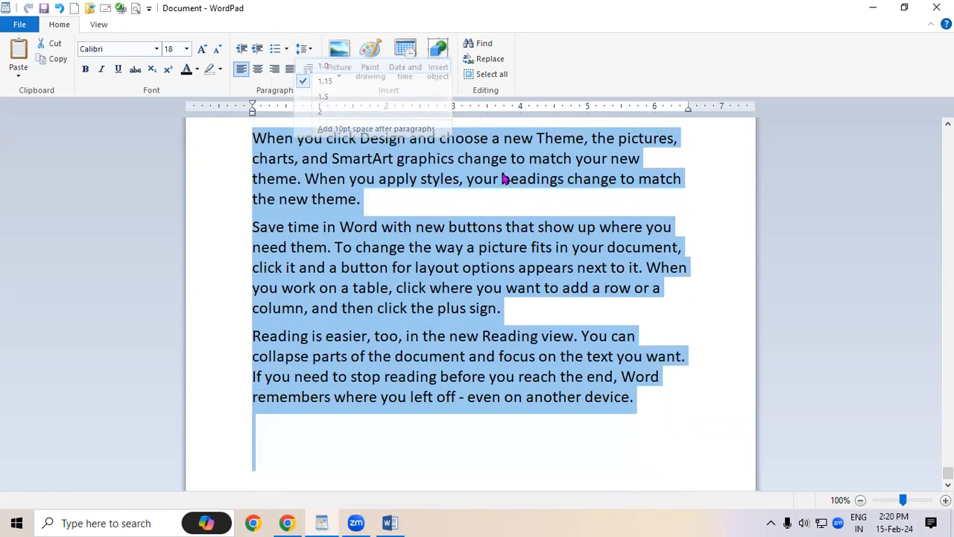
{"action": "scroll", "coordinate": [507, 350], "scroll_direction": "up", "scroll_amount": 1}
{"action": "scroll", "coordinate": [499, 363], "scroll_direction": "up", "scroll_amount": 5}
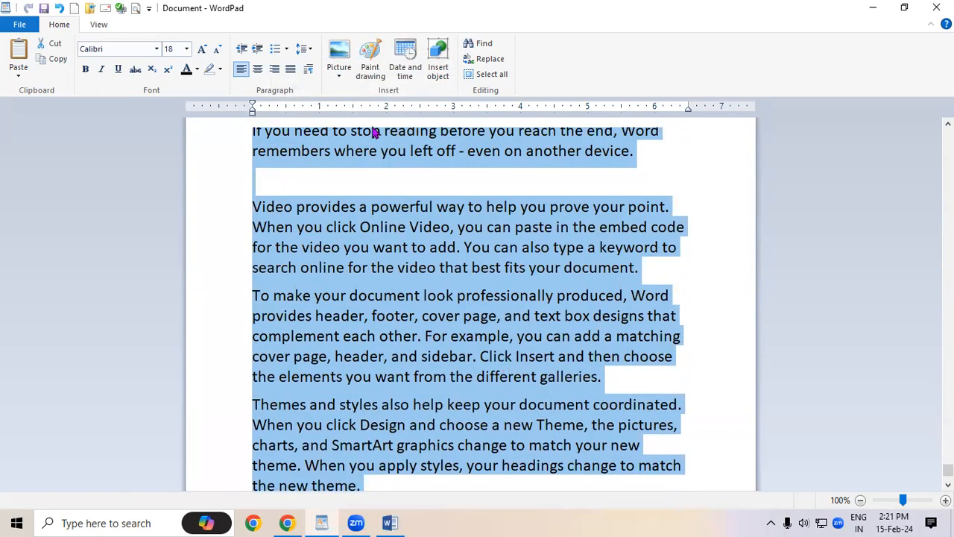
{"action": "left_click", "coordinate": [303, 49]}
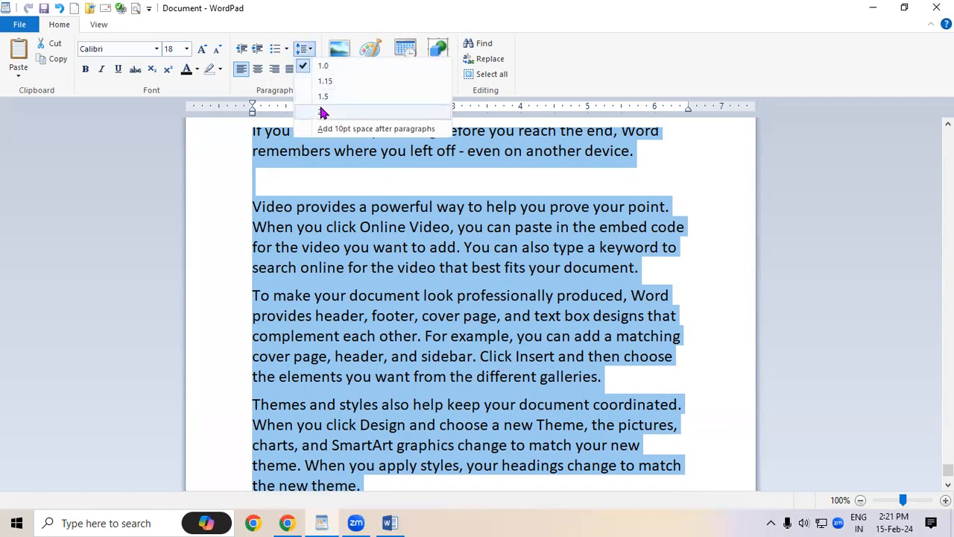
{"action": "left_click", "coordinate": [350, 275]}
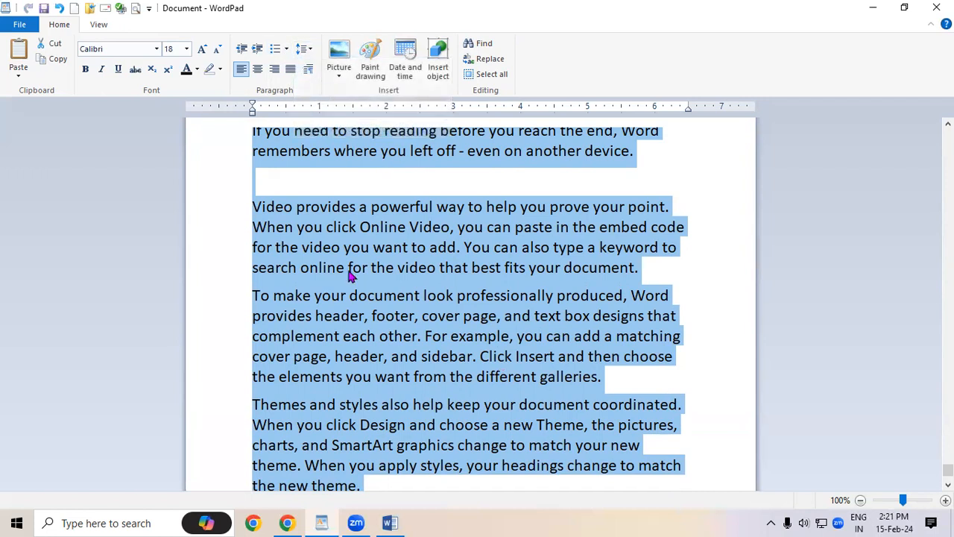
- In the paragraph settings, set the whole text to 1.50 line spacing with Center alignment and review the pages
{"action": "left_click", "coordinate": [307, 70]}
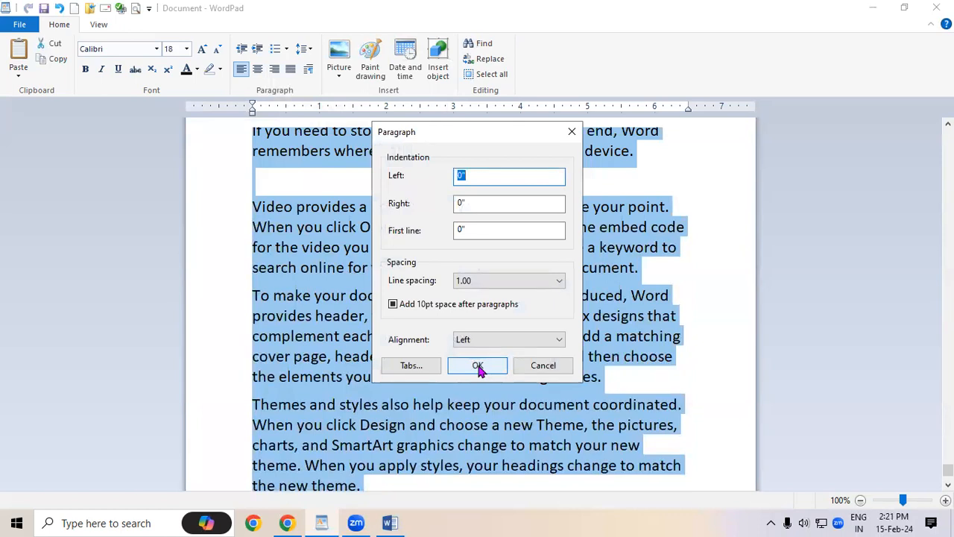
{"action": "left_click", "coordinate": [541, 282]}
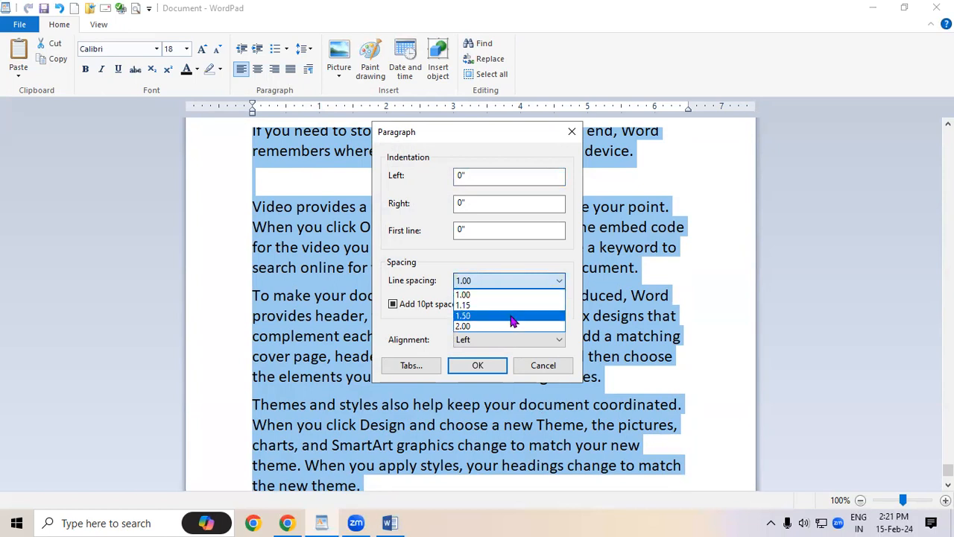
{"action": "left_click", "coordinate": [513, 316]}
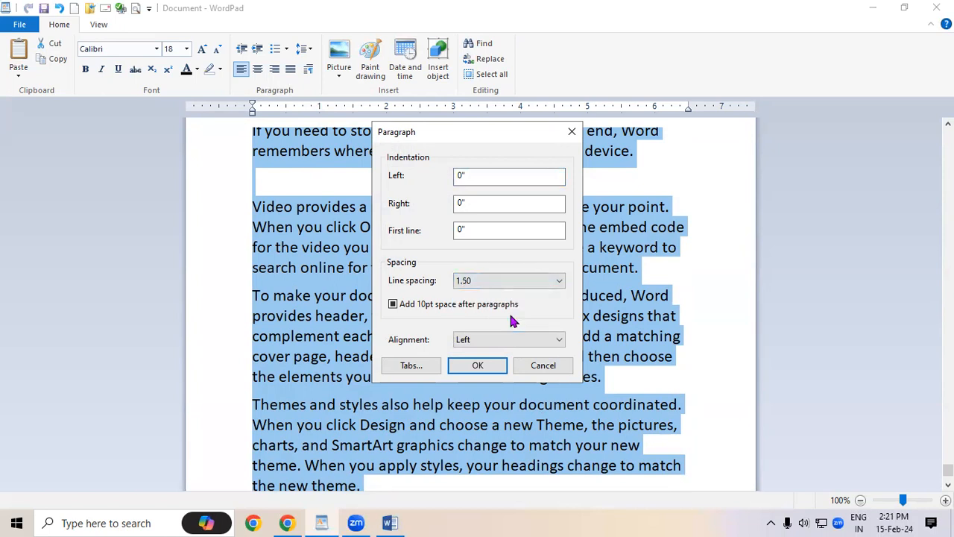
{"action": "left_click", "coordinate": [518, 342]}
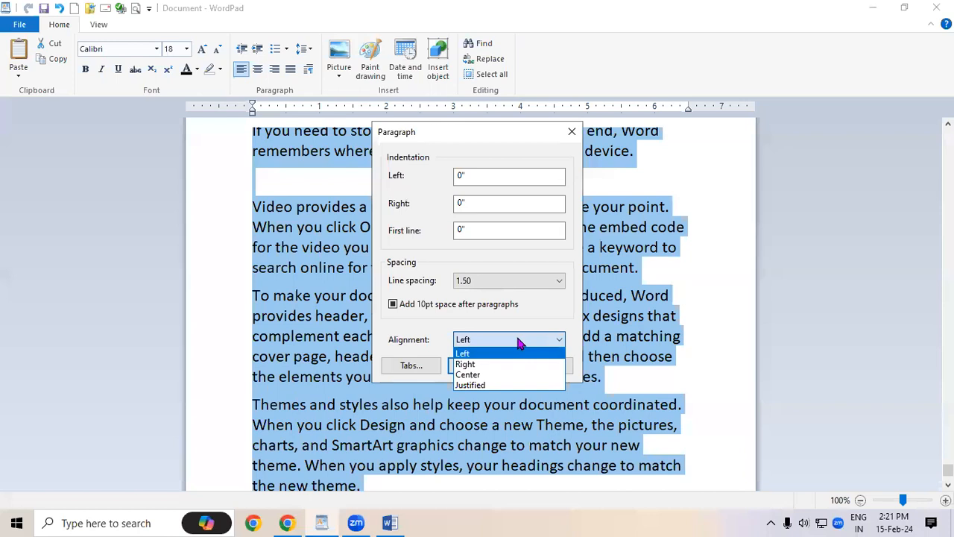
{"action": "left_click", "coordinate": [488, 374]}
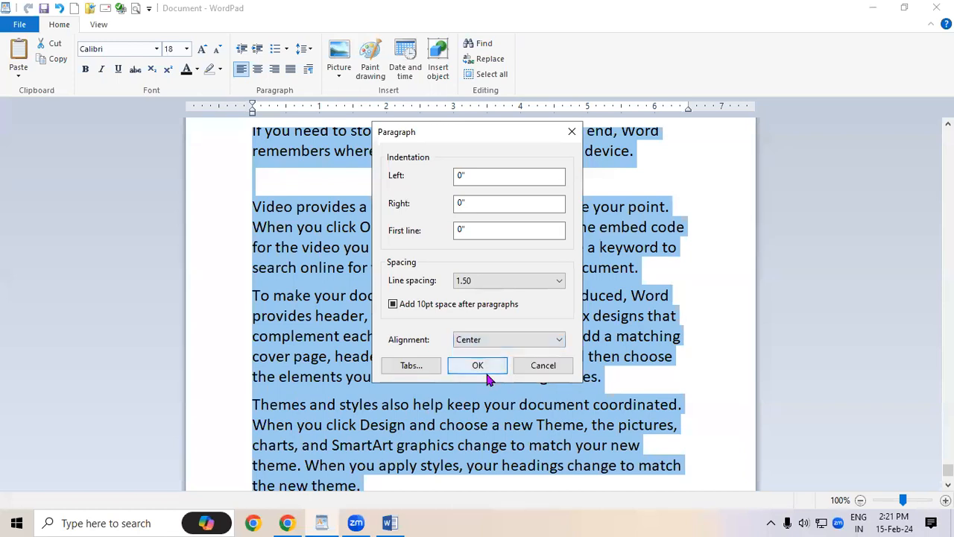
{"action": "left_click", "coordinate": [488, 366]}
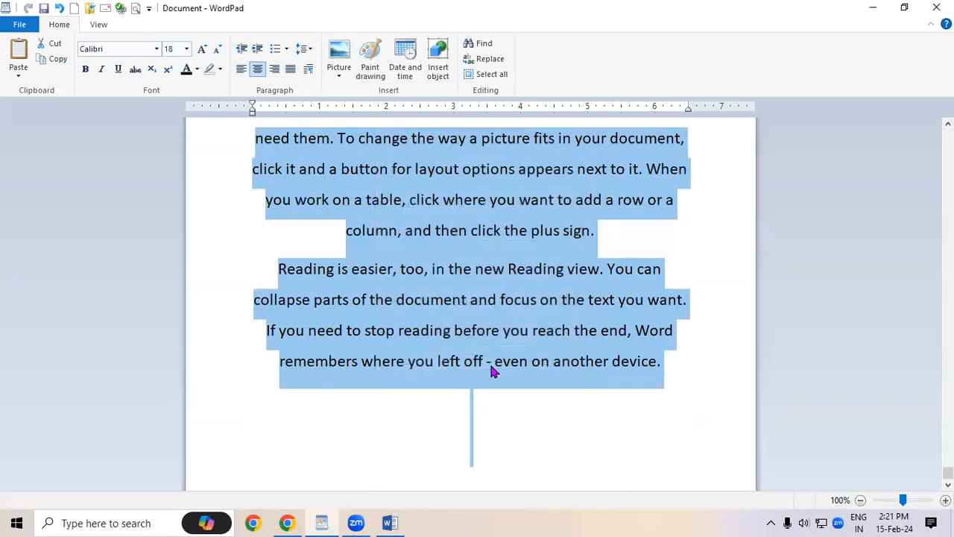
{"action": "scroll", "coordinate": [492, 371], "scroll_direction": "up", "scroll_amount": 5}
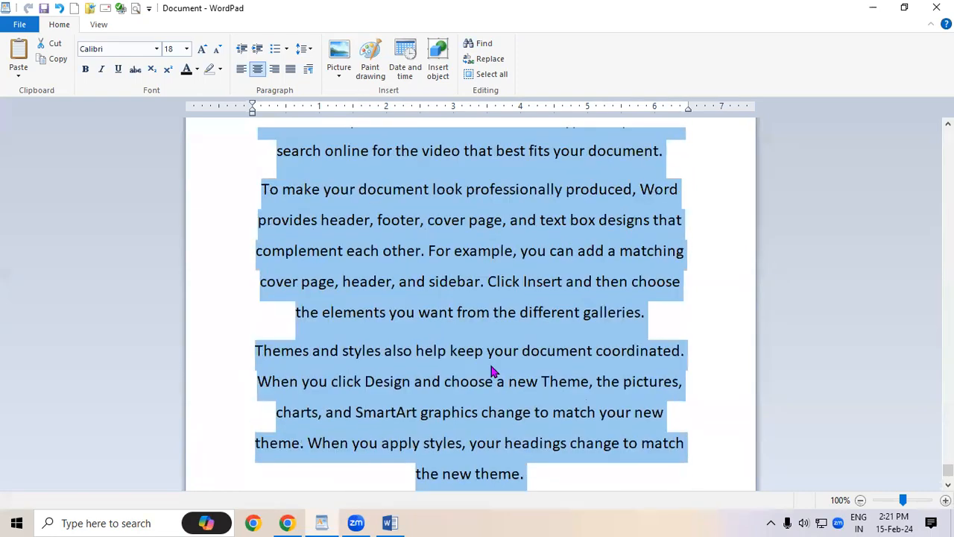
{"action": "scroll", "coordinate": [492, 370], "scroll_direction": "down", "scroll_amount": 2}
{"action": "scroll", "coordinate": [492, 371], "scroll_direction": "down", "scroll_amount": 2}
{"action": "scroll", "coordinate": [492, 371], "scroll_direction": "up", "scroll_amount": 7}
{"action": "scroll", "coordinate": [491, 367], "scroll_direction": "up", "scroll_amount": 5}
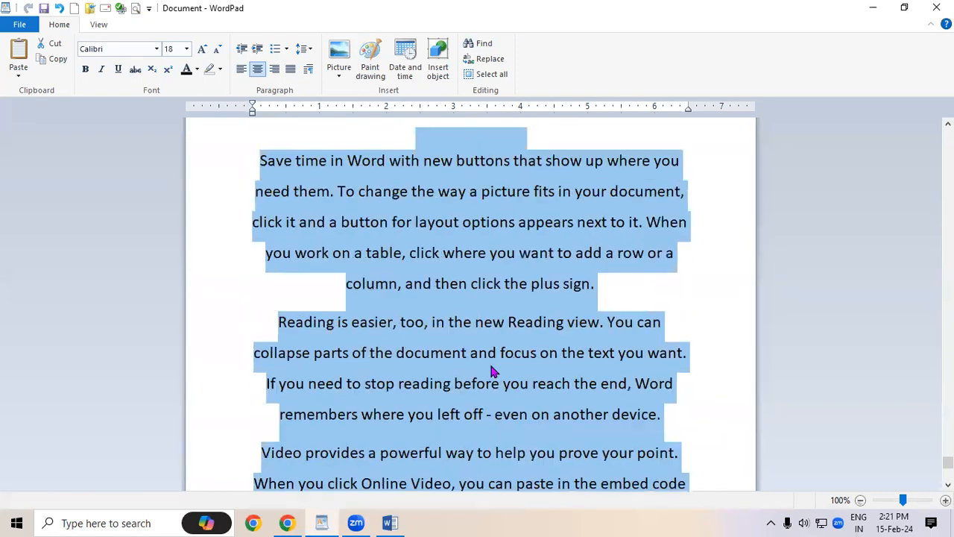
{"action": "scroll", "coordinate": [492, 367], "scroll_direction": "down", "scroll_amount": 5}
{"action": "scroll", "coordinate": [492, 370], "scroll_direction": "up", "scroll_amount": 4}
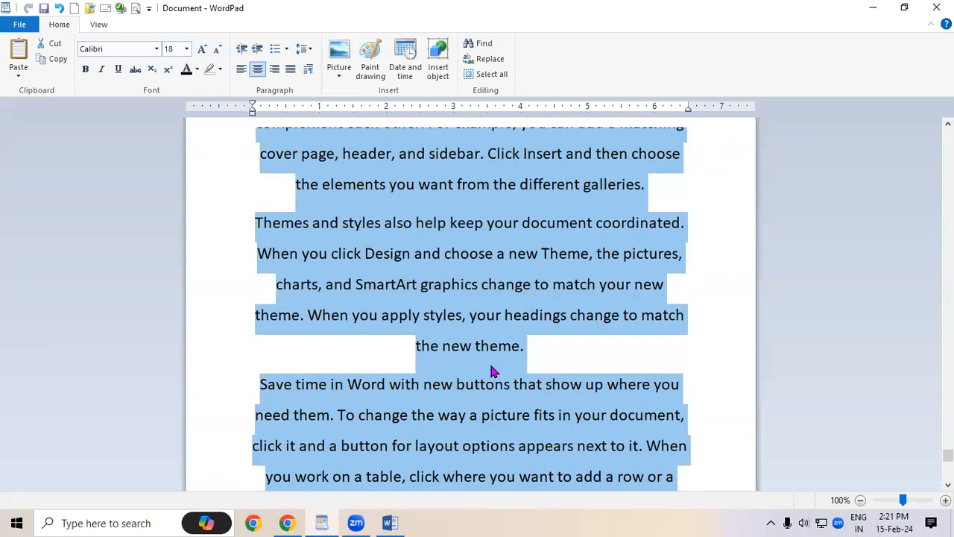
- Return the whole text to 1.00 line spacing and Left alignment through the paragraph settings, and review the result
{"action": "left_click", "coordinate": [309, 70]}
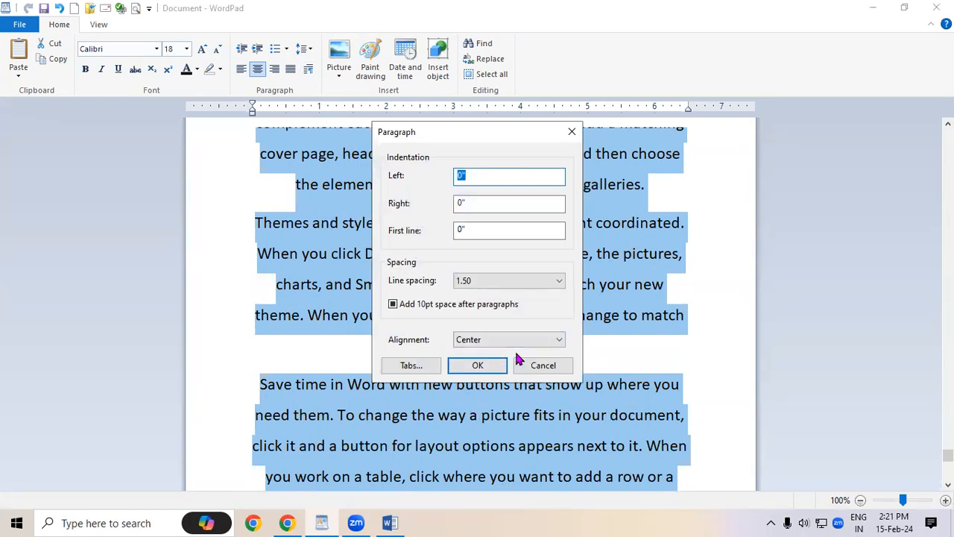
{"action": "left_click", "coordinate": [484, 279]}
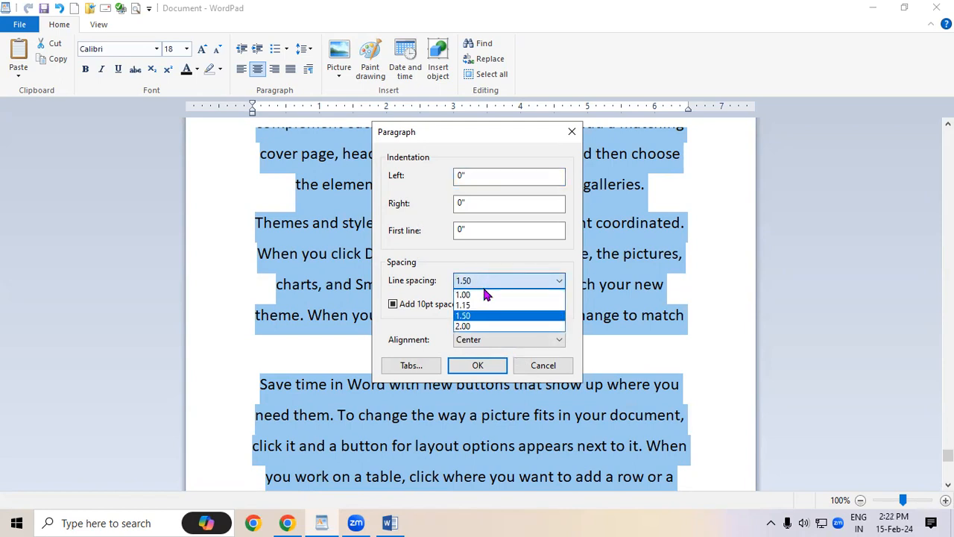
{"action": "left_click", "coordinate": [485, 294]}
{"action": "left_click", "coordinate": [490, 338]}
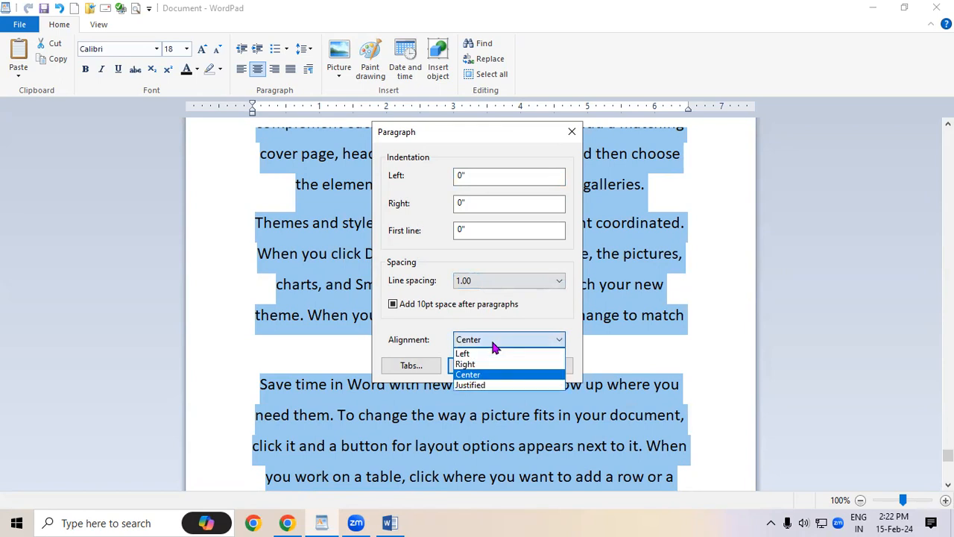
{"action": "left_click", "coordinate": [489, 356]}
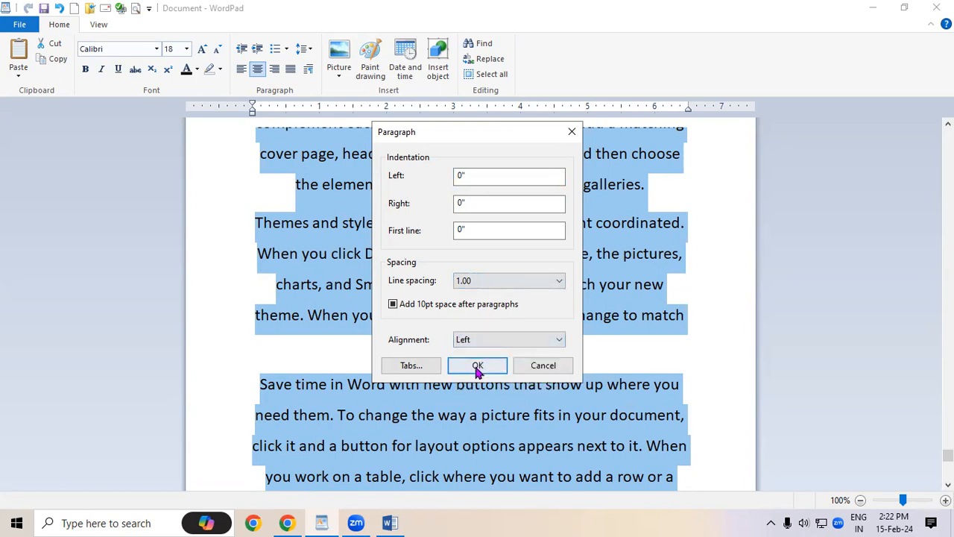
{"action": "left_click", "coordinate": [483, 365]}
{"action": "scroll", "coordinate": [494, 378], "scroll_direction": "up", "scroll_amount": 2}
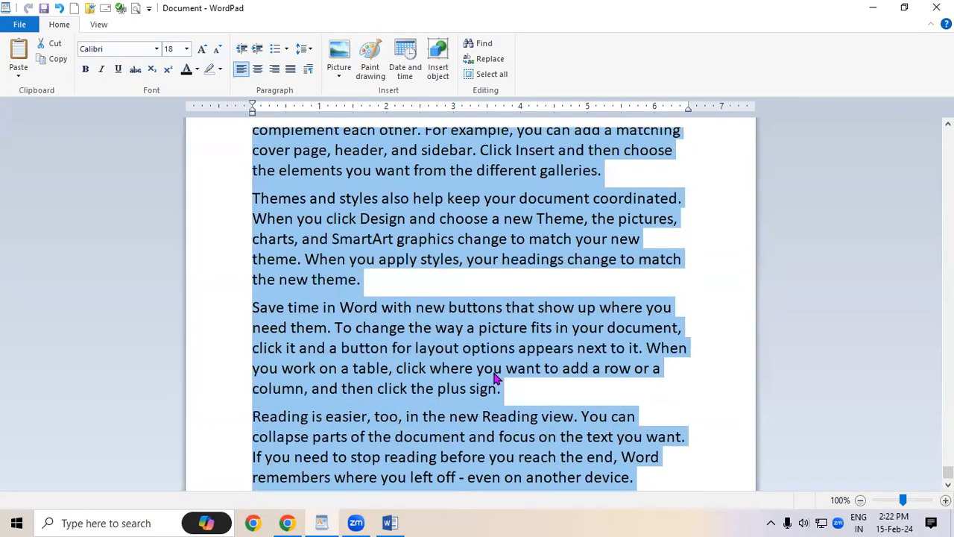
{"action": "scroll", "coordinate": [494, 378], "scroll_direction": "down", "scroll_amount": 5}
{"action": "scroll", "coordinate": [495, 378], "scroll_direction": "up", "scroll_amount": 3}
{"action": "scroll", "coordinate": [494, 378], "scroll_direction": "up", "scroll_amount": 3}
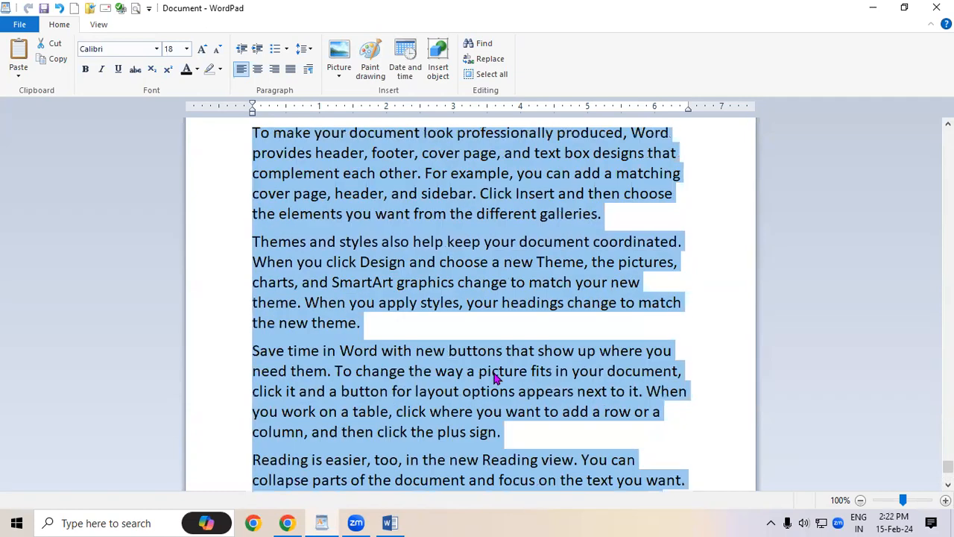
{"action": "scroll", "coordinate": [494, 378], "scroll_direction": "up", "scroll_amount": 3}
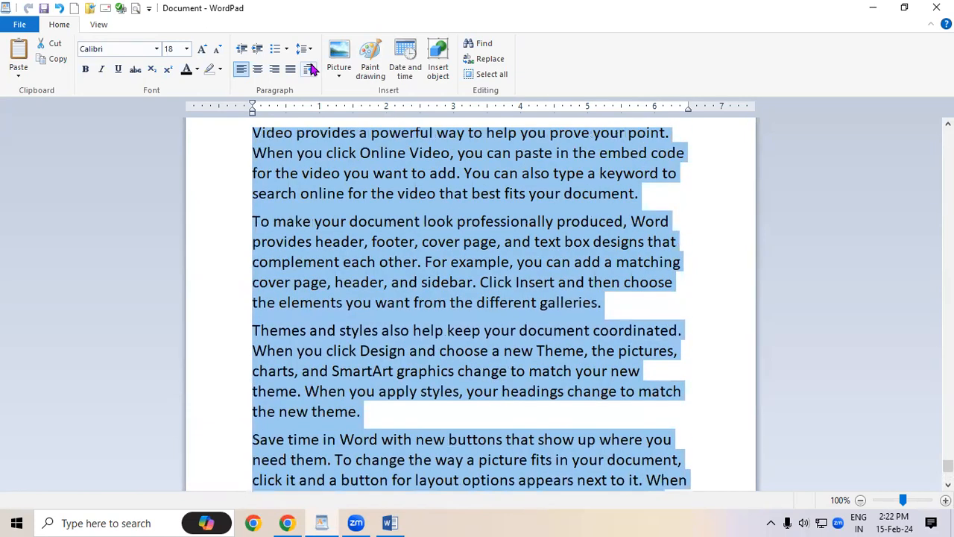
- Clear the selection and add six blank lines after the document's first paragraph
{"action": "left_click", "coordinate": [362, 184]}
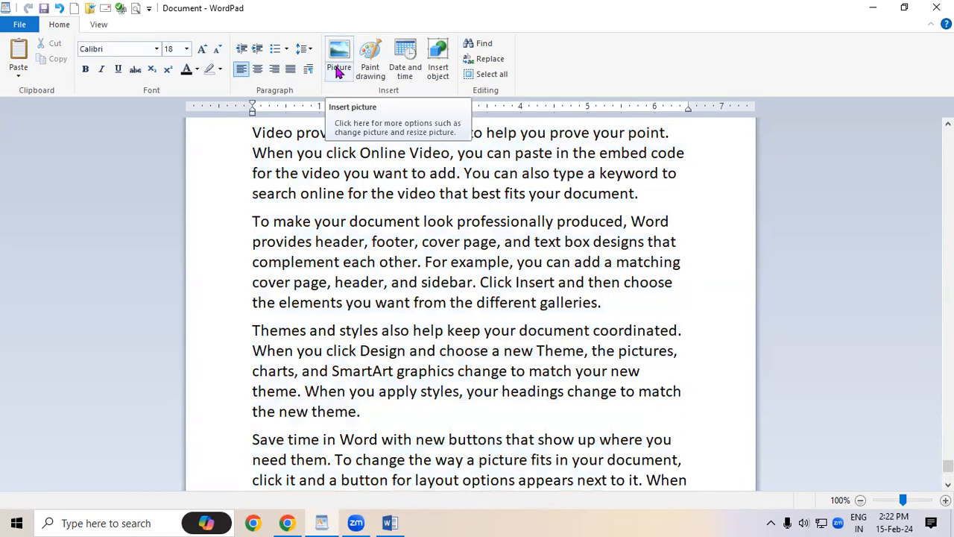
{"action": "left_click", "coordinate": [439, 222]}
{"action": "left_click_drag", "start_coordinate": [947, 466], "coordinate": [947, 134]}
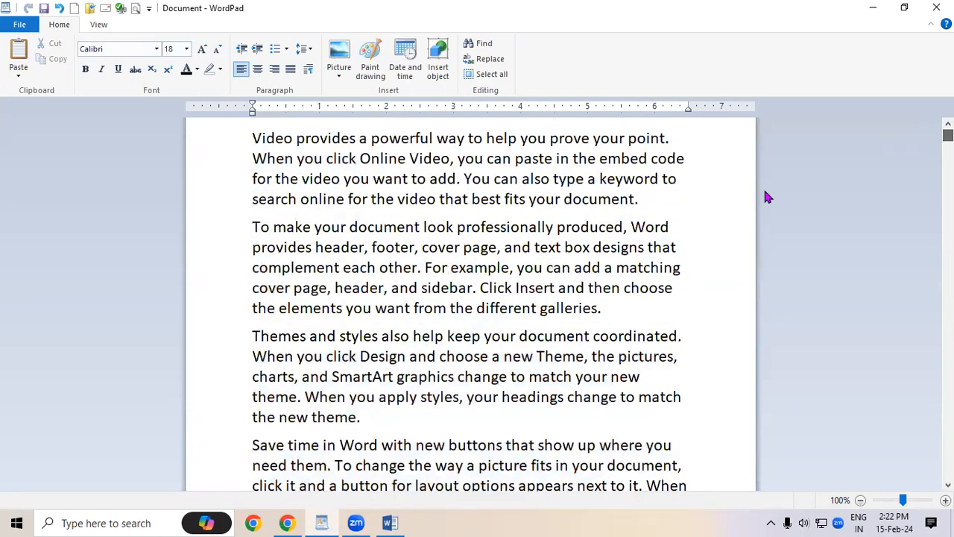
{"action": "left_click", "coordinate": [641, 204]}
{"action": "key", "text": "Return"}
{"action": "key", "text": "Return"}
{"action": "key", "text": "Return"}
{"action": "key", "text": "Return"}
{"action": "key", "text": "Return"}
{"action": "key", "text": "Return"}
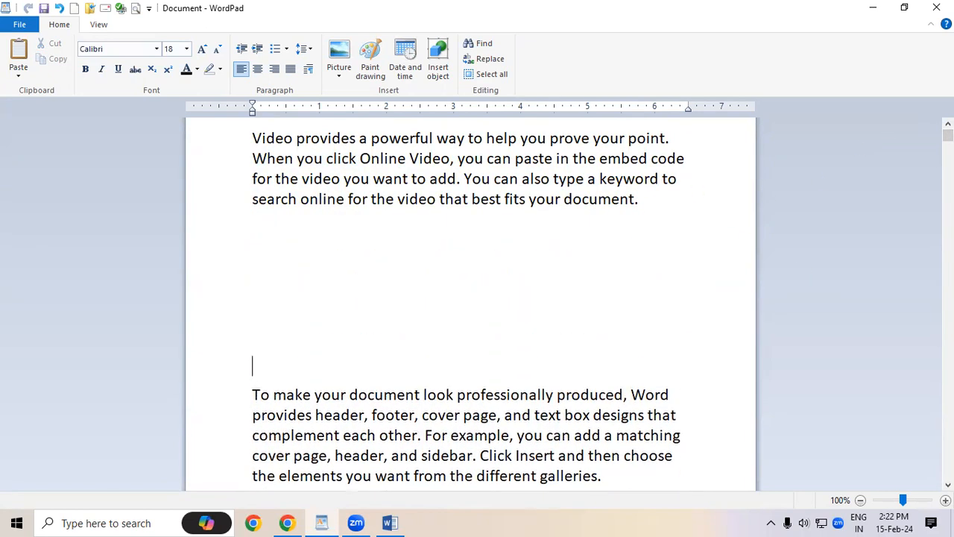
- Insert the picture "apple" from the Pictures folder on the first blank line below the opening paragraph
{"action": "left_click", "coordinate": [265, 225]}
{"action": "left_click", "coordinate": [339, 71]}
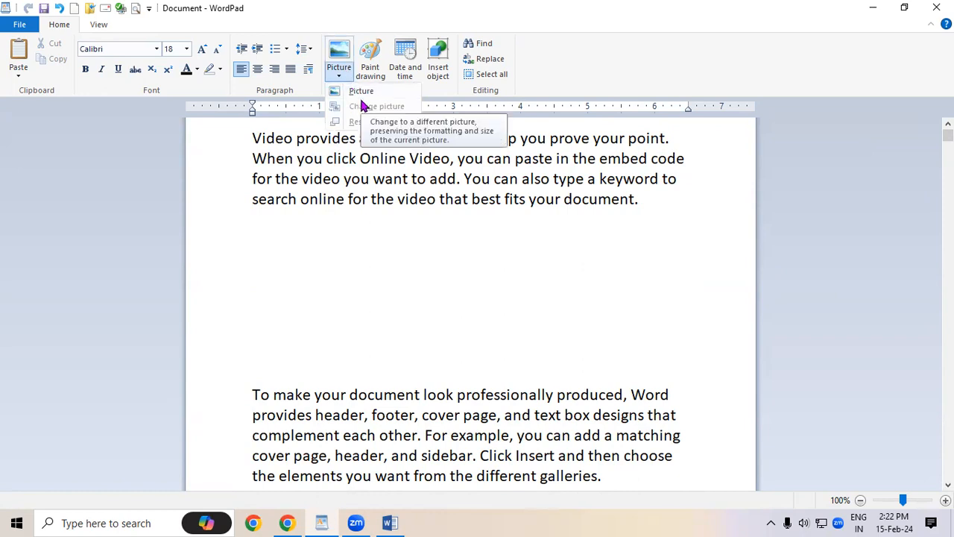
{"action": "left_click", "coordinate": [367, 91]}
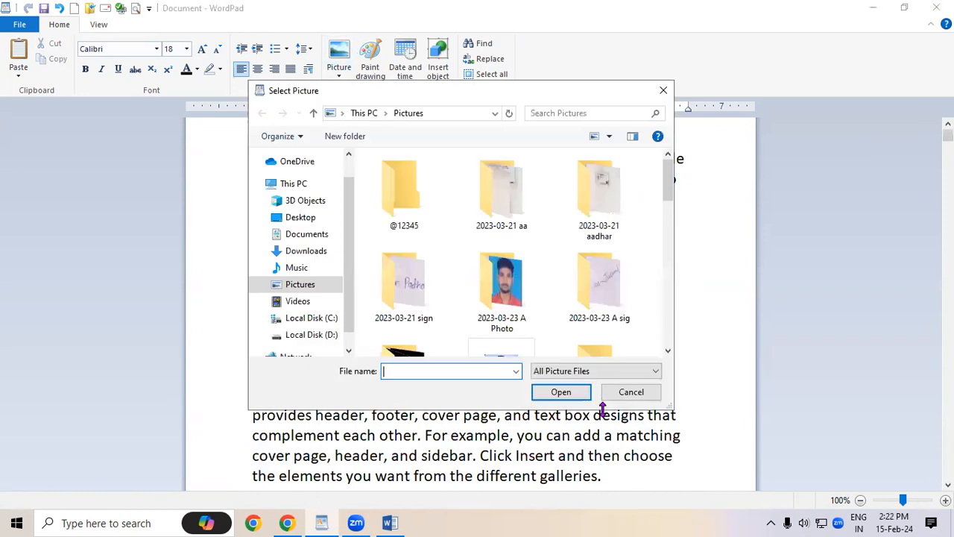
{"action": "scroll", "coordinate": [470, 348], "scroll_direction": "down", "scroll_amount": 2}
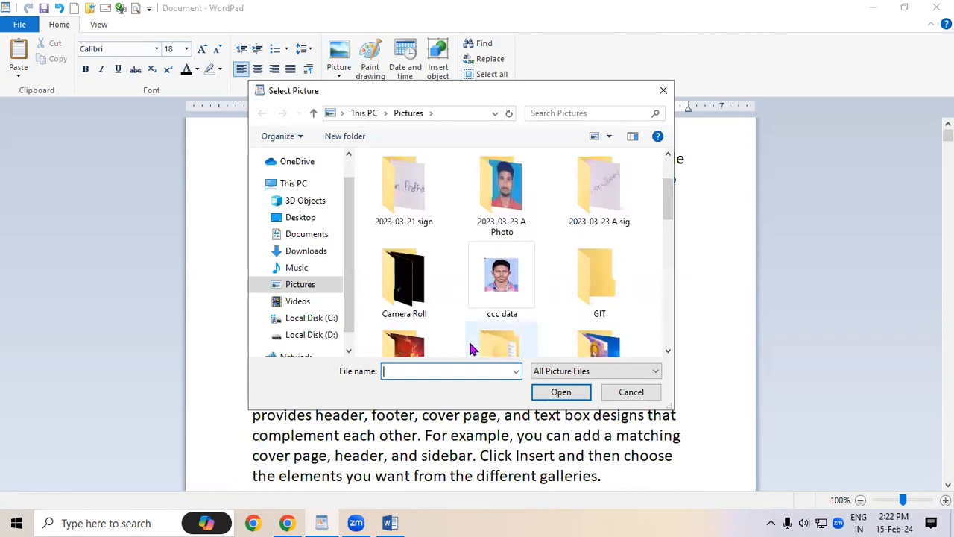
{"action": "scroll", "coordinate": [470, 348], "scroll_direction": "down", "scroll_amount": 2}
{"action": "left_click", "coordinate": [598, 309]}
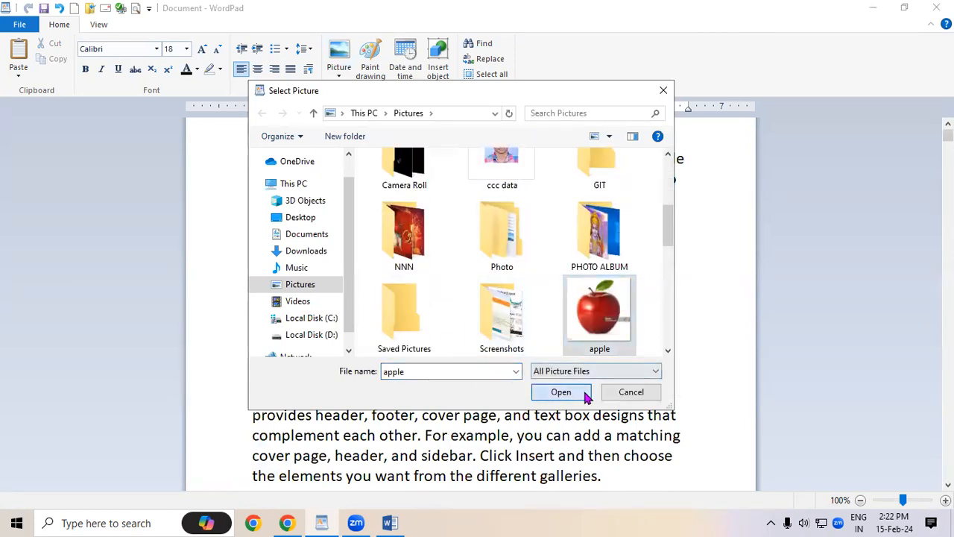
{"action": "left_click", "coordinate": [585, 396]}
- Shrink the apple picture proportionally to about 2.6 inches wide on the ruler
{"action": "scroll", "coordinate": [566, 397], "scroll_direction": "down", "scroll_amount": 3}
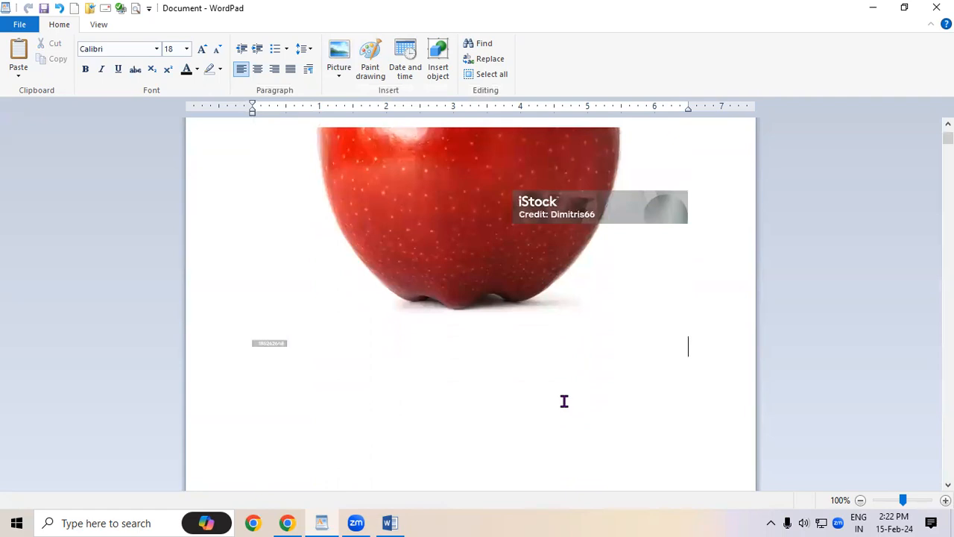
{"action": "left_click", "coordinate": [388, 272]}
{"action": "left_click_drag", "start_coordinate": [256, 481], "coordinate": [425, 224]}
{"action": "scroll", "coordinate": [418, 402], "scroll_direction": "down", "scroll_amount": 1}
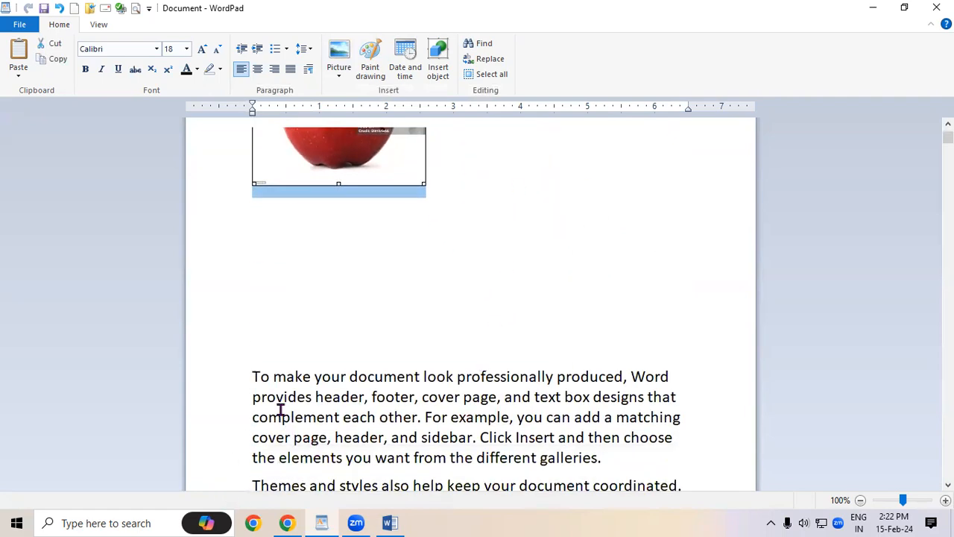
- Delete the blank lines between the apple picture and the paragraph below it, and undo the last deletion
{"action": "left_click", "coordinate": [253, 377]}
{"action": "key", "text": "BackSpace"}
{"action": "key", "text": "BackSpace"}
{"action": "key", "text": "BackSpace"}
{"action": "key", "text": "BackSpace"}
{"action": "key", "text": "BackSpace"}
{"action": "key", "text": "BackSpace"}
{"action": "key", "text": "BackSpace"}
{"action": "key", "text": "BackSpace"}
{"action": "key", "text": "BackSpace"}
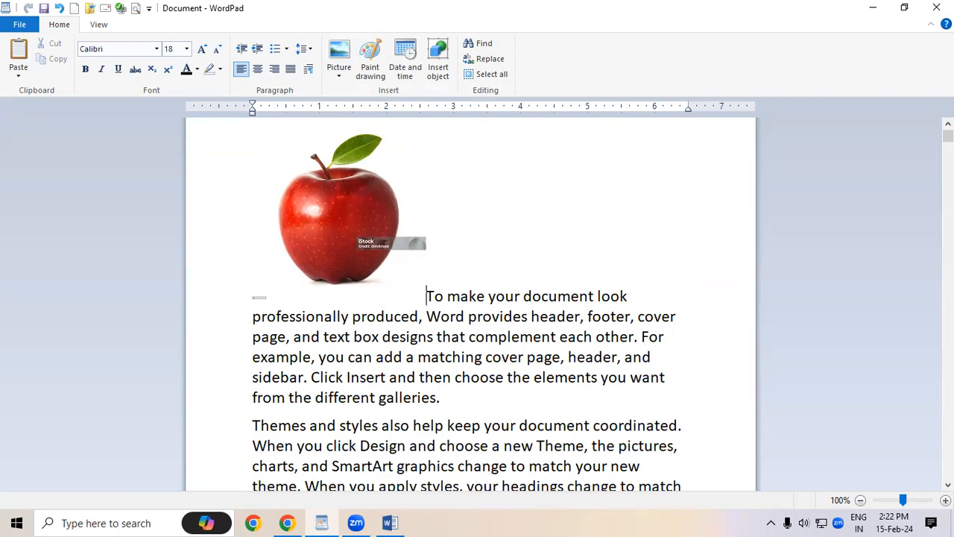
{"action": "key", "text": "ctrl+z"}
{"action": "scroll", "coordinate": [224, 481], "scroll_direction": "down", "scroll_amount": 10}
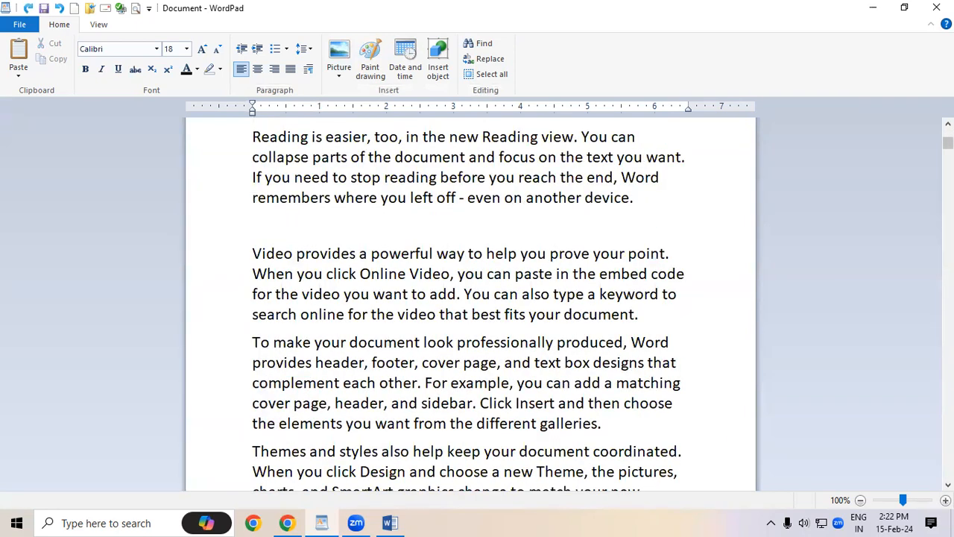
- Delete the leftover blank lines between the apple picture and the paragraph beginning "To make your document look professionally produced"
{"action": "scroll", "coordinate": [470, 298], "scroll_direction": "up", "scroll_amount": 10}
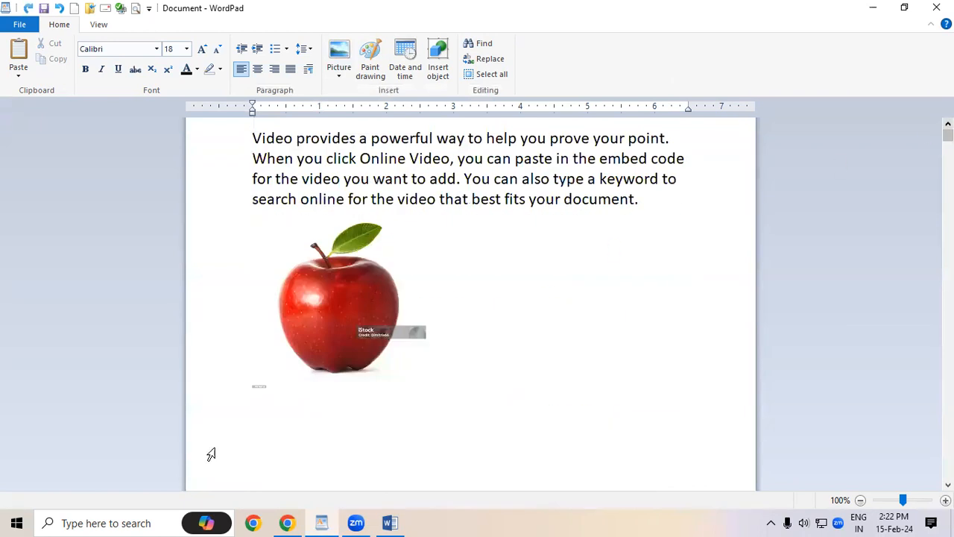
{"action": "scroll", "coordinate": [342, 384], "scroll_direction": "down", "scroll_amount": 5}
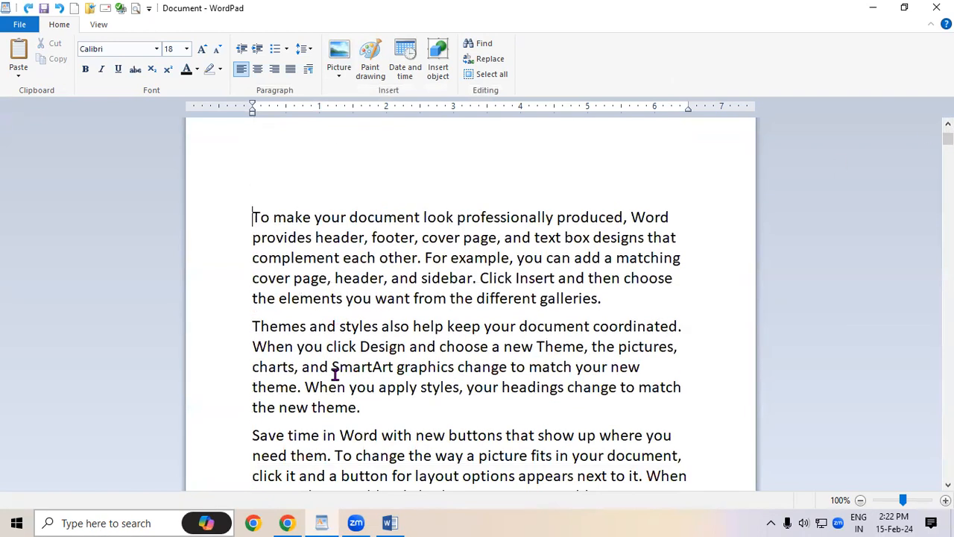
{"action": "scroll", "coordinate": [335, 373], "scroll_direction": "down", "scroll_amount": 1}
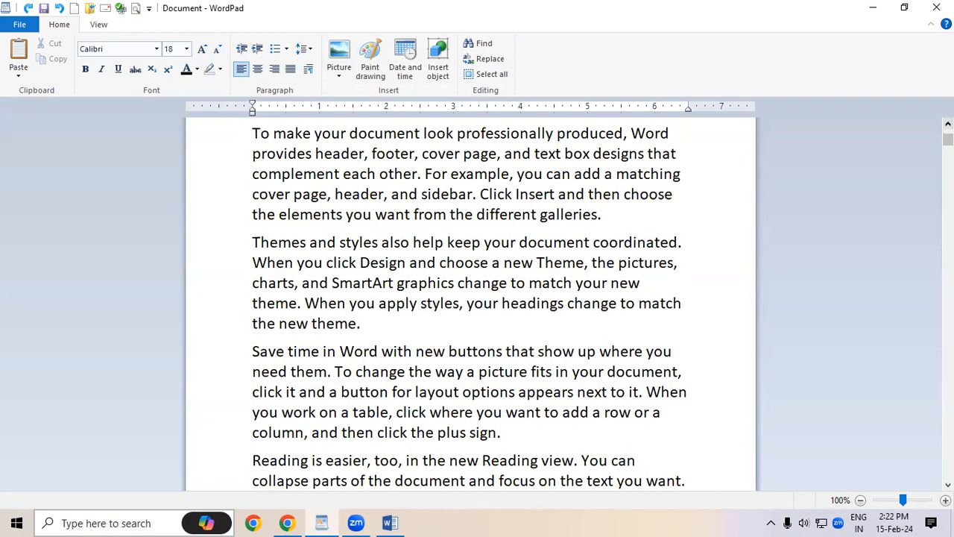
{"action": "scroll", "coordinate": [470, 299], "scroll_direction": "up", "scroll_amount": 2}
{"action": "scroll", "coordinate": [470, 298], "scroll_direction": "up", "scroll_amount": 5}
{"action": "scroll", "coordinate": [469, 299], "scroll_direction": "up", "scroll_amount": 1}
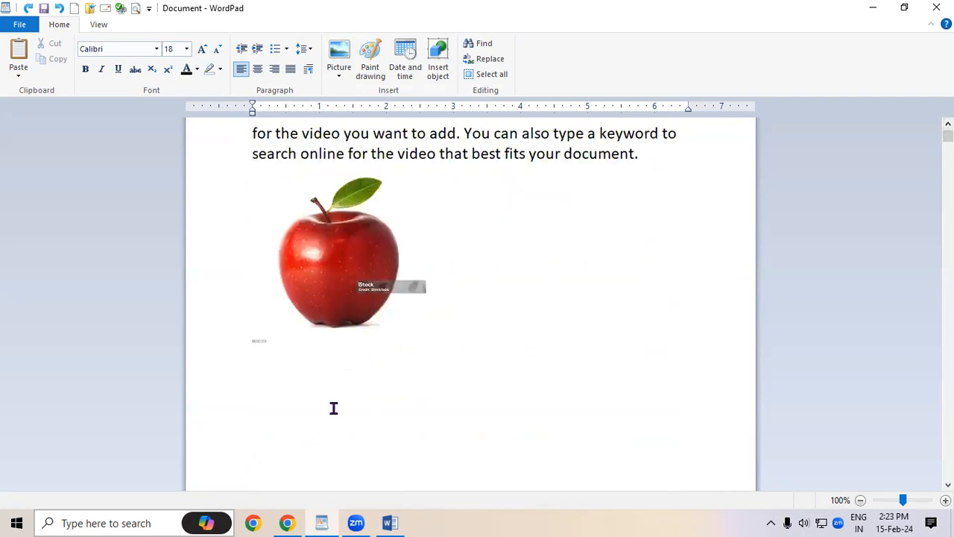
{"action": "key", "text": "Down"}
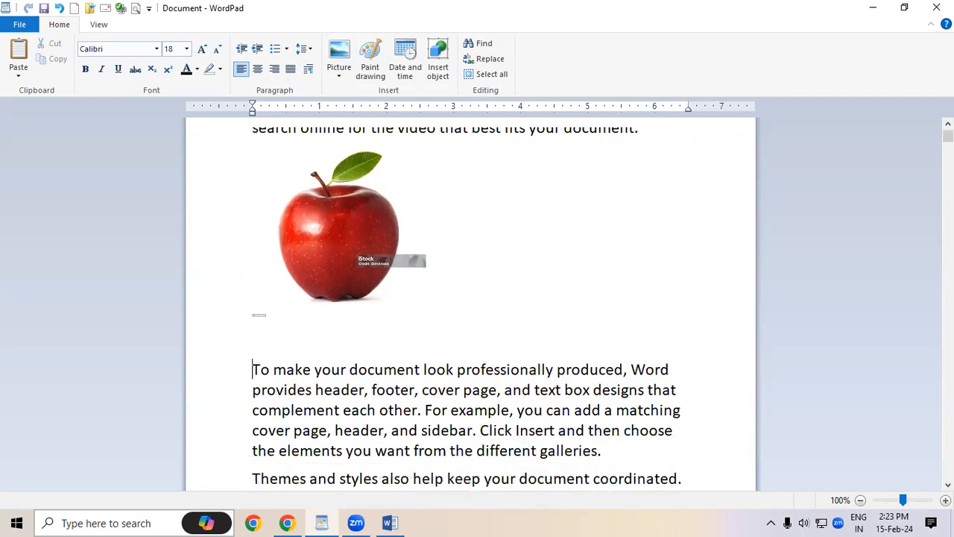
{"action": "key", "text": "BackSpace"}
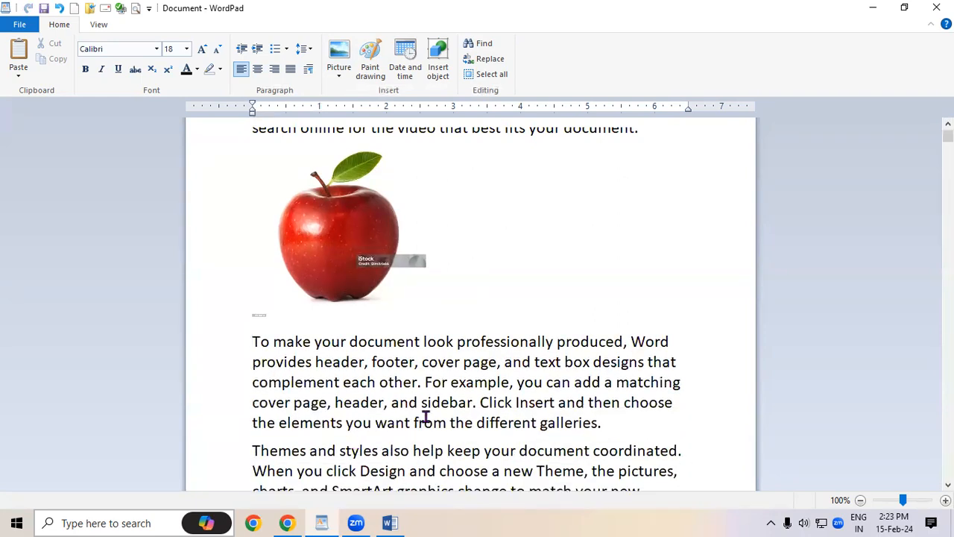
{"action": "key", "text": "BackSpace"}
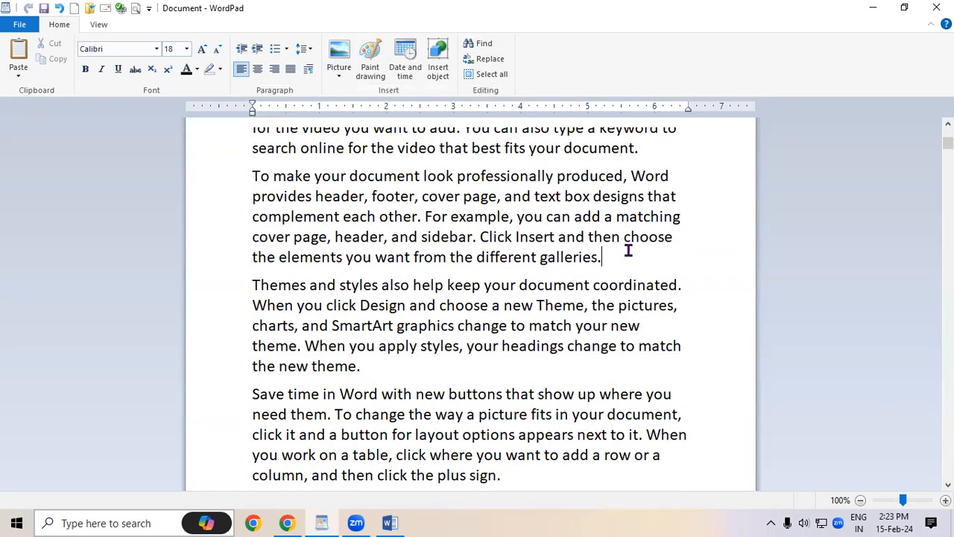
- Add five blank lines after the next "To make your document" paragraph further down, which ends with "different galleries."
{"action": "left_click", "coordinate": [629, 251]}
{"action": "key", "text": "Return"}
{"action": "key", "text": "Return"}
{"action": "key", "text": "Return"}
{"action": "key", "text": "Return"}
{"action": "key", "text": "Return"}
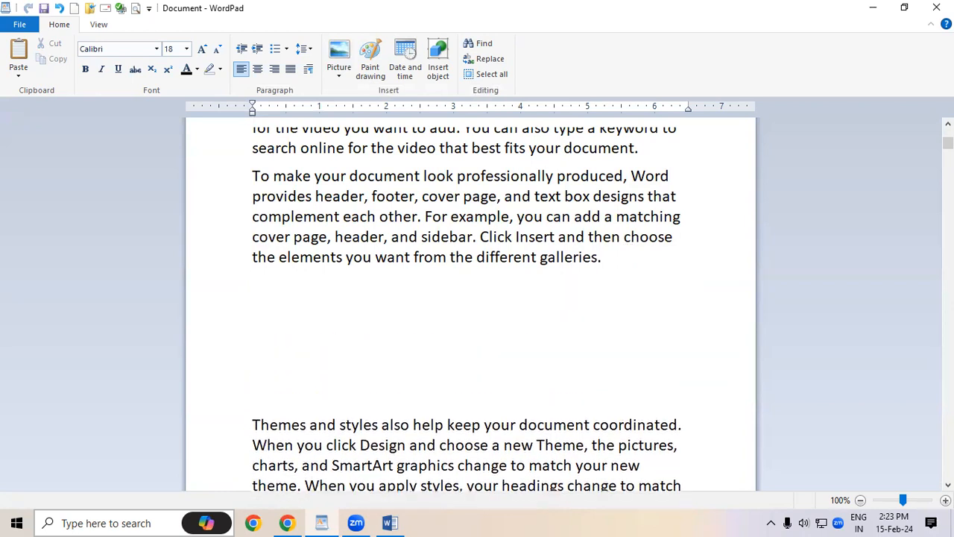
- Insert the picture "ArchitectureArtDesigns-710" from the Pictures folder on the first blank line below that paragraph
{"action": "left_click", "coordinate": [286, 290]}
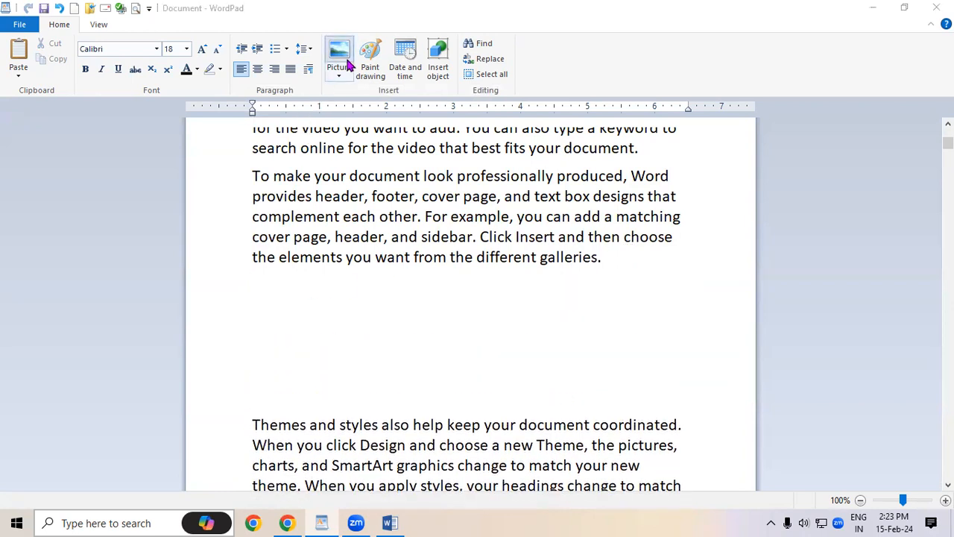
{"action": "left_click", "coordinate": [347, 63]}
{"action": "scroll", "coordinate": [444, 224], "scroll_direction": "down", "scroll_amount": 5}
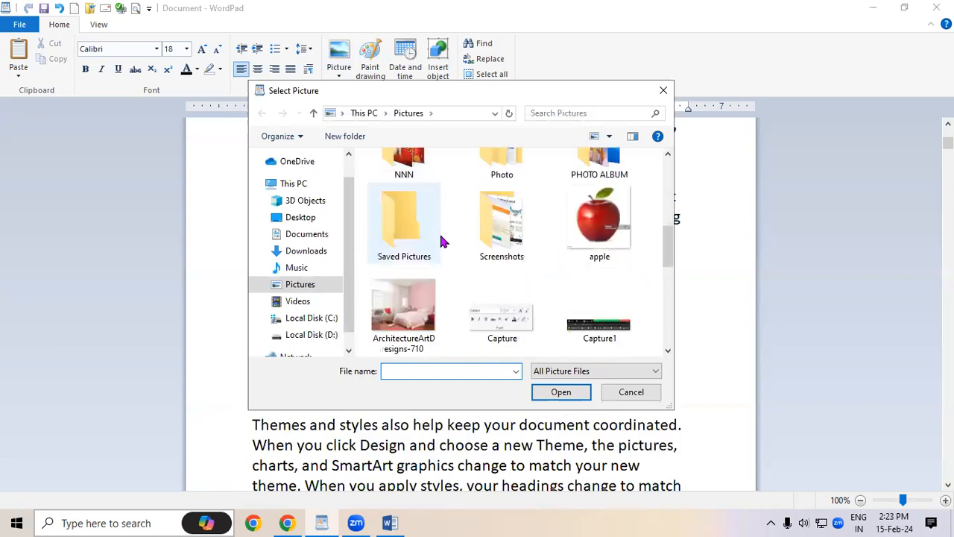
{"action": "left_click", "coordinate": [404, 328]}
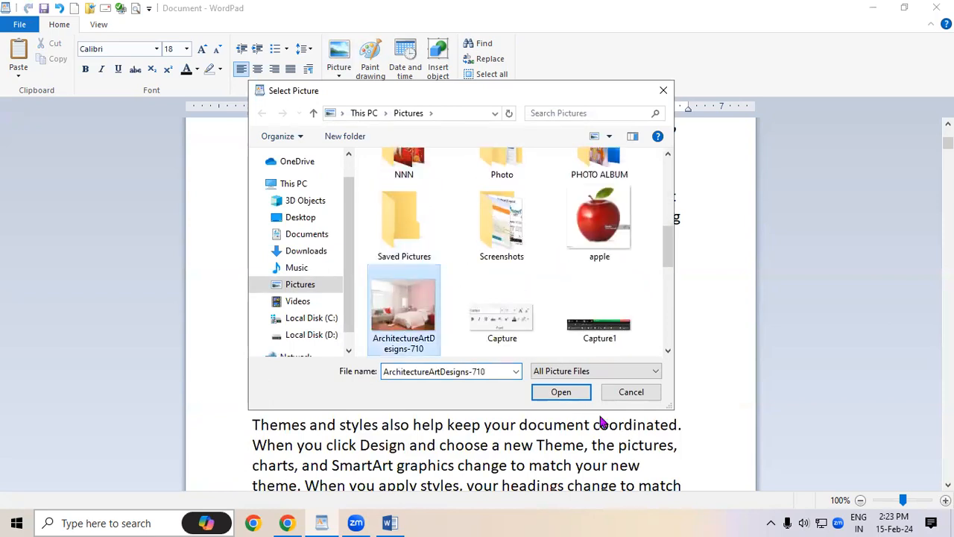
{"action": "left_click", "coordinate": [574, 394]}
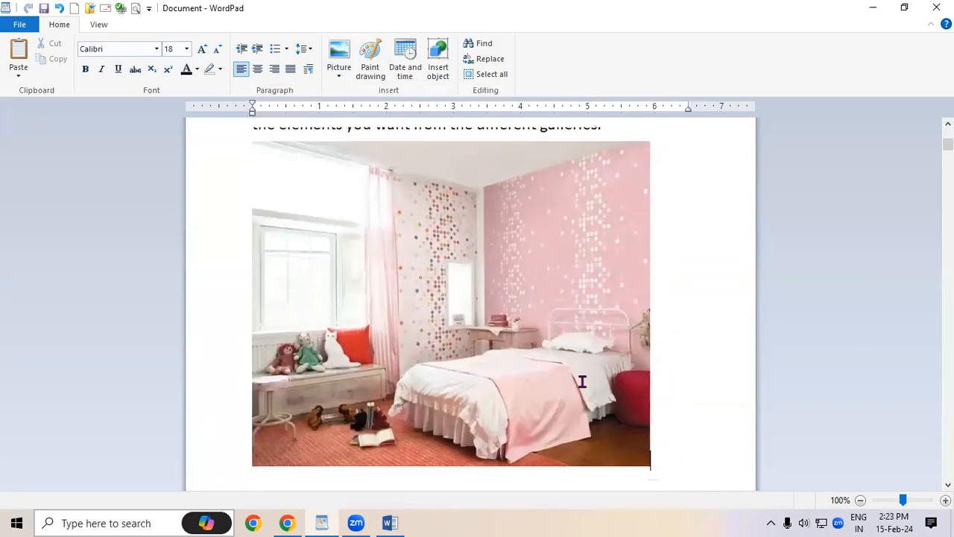
- Shrink the bedroom picture proportionally to about 3.4 inches wide on the ruler and deselect it
{"action": "left_click", "coordinate": [269, 440]}
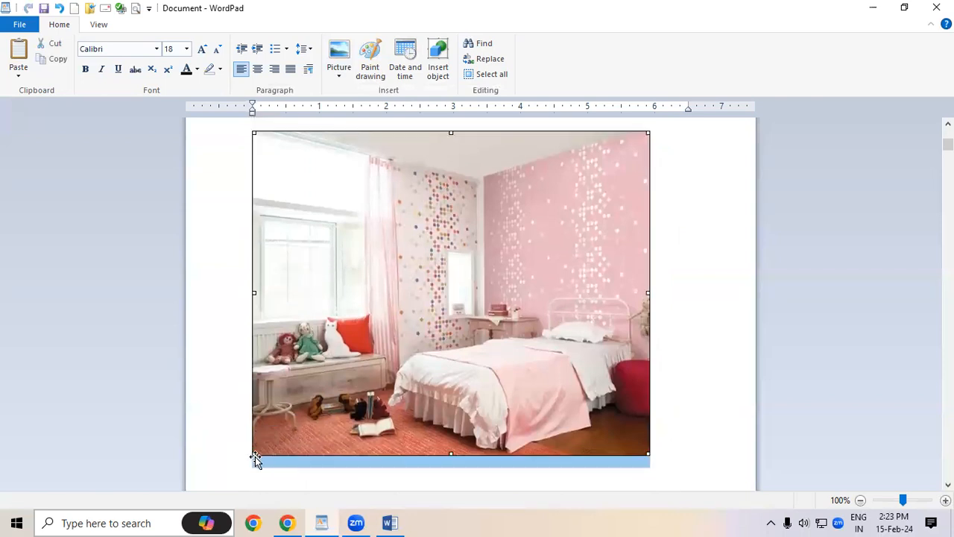
{"action": "left_click_drag", "start_coordinate": [254, 454], "coordinate": [419, 251]}
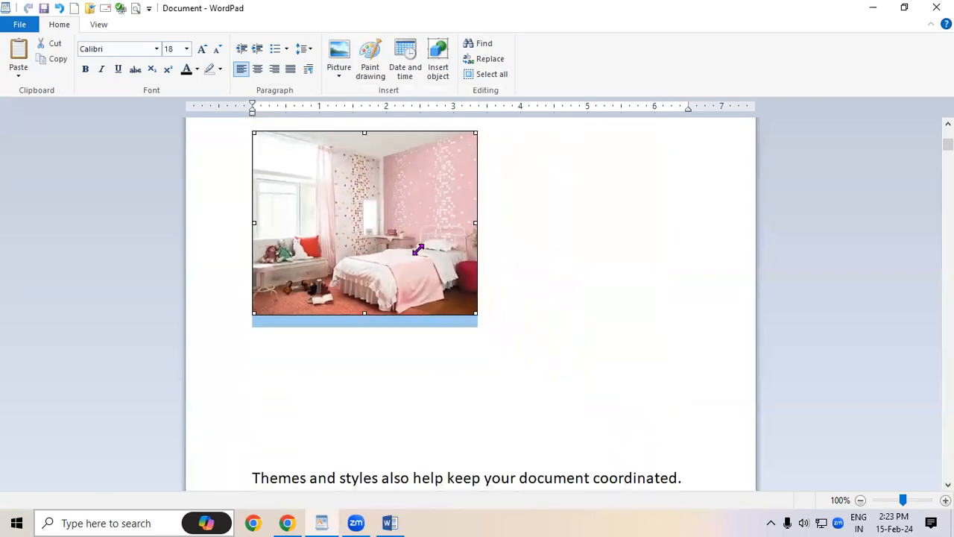
{"action": "left_click", "coordinate": [560, 306]}
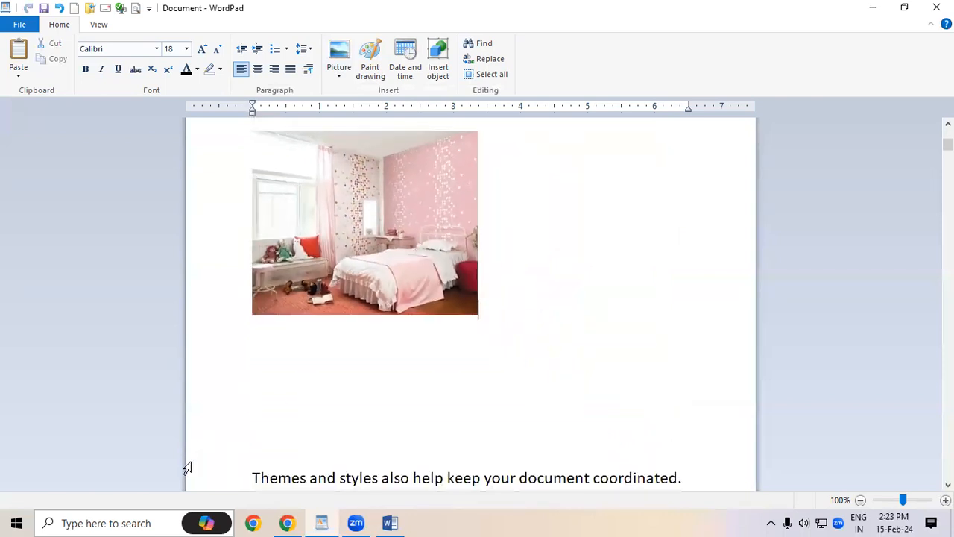
- Delete four blank lines above the paragraph beginning "Themes and styles", below the bedroom picture
{"action": "left_click", "coordinate": [252, 475]}
{"action": "key", "text": "BackSpace"}
{"action": "key", "text": "BackSpace"}
{"action": "key", "text": "BackSpace"}
{"action": "key", "text": "BackSpace"}
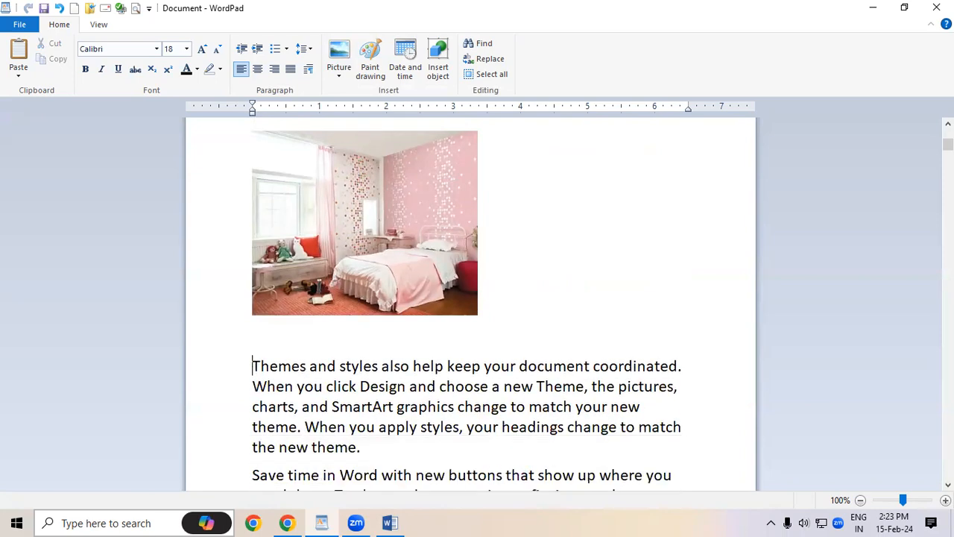
- Replace the bedroom picture with "Soccer_ball.svg" from the Pictures folder using Change picture
{"action": "left_click", "coordinate": [341, 75]}
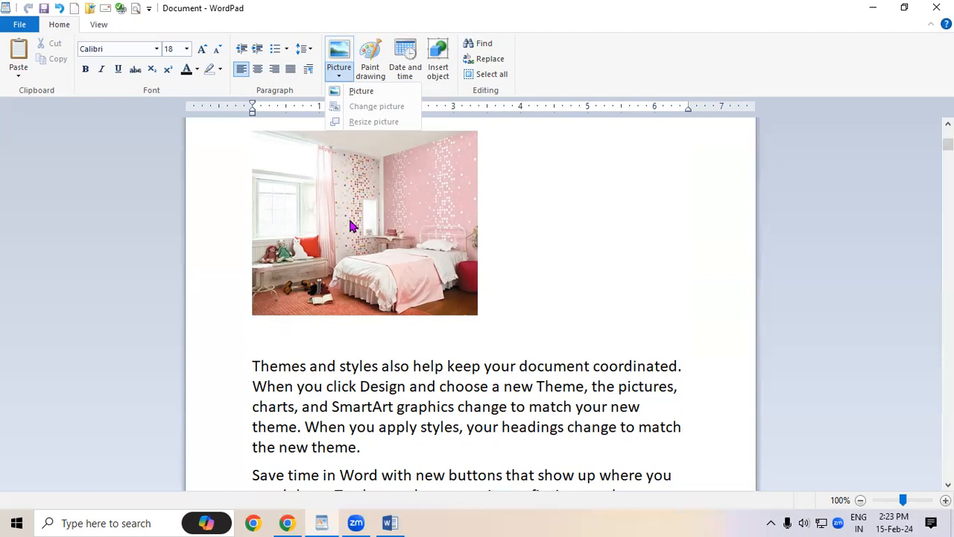
{"action": "left_click", "coordinate": [370, 231]}
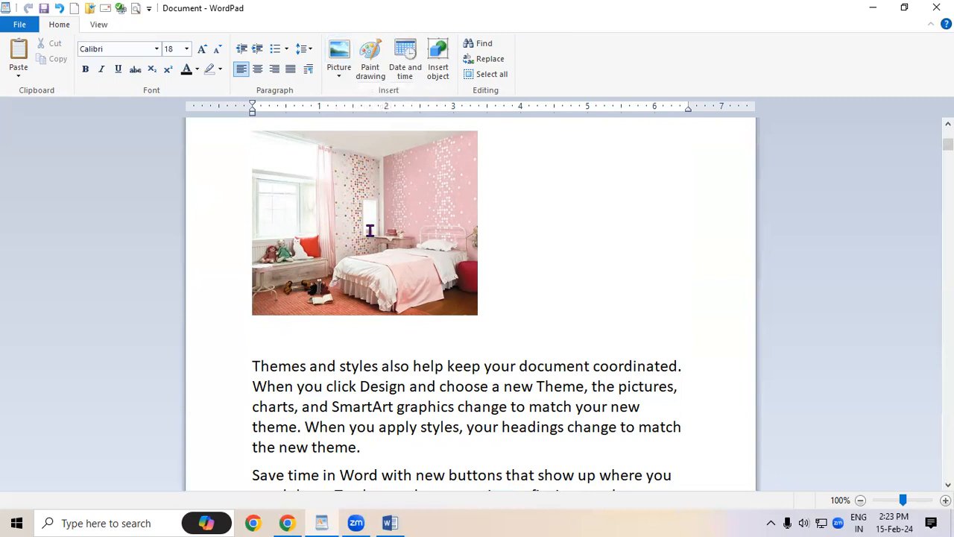
{"action": "left_click", "coordinate": [370, 232]}
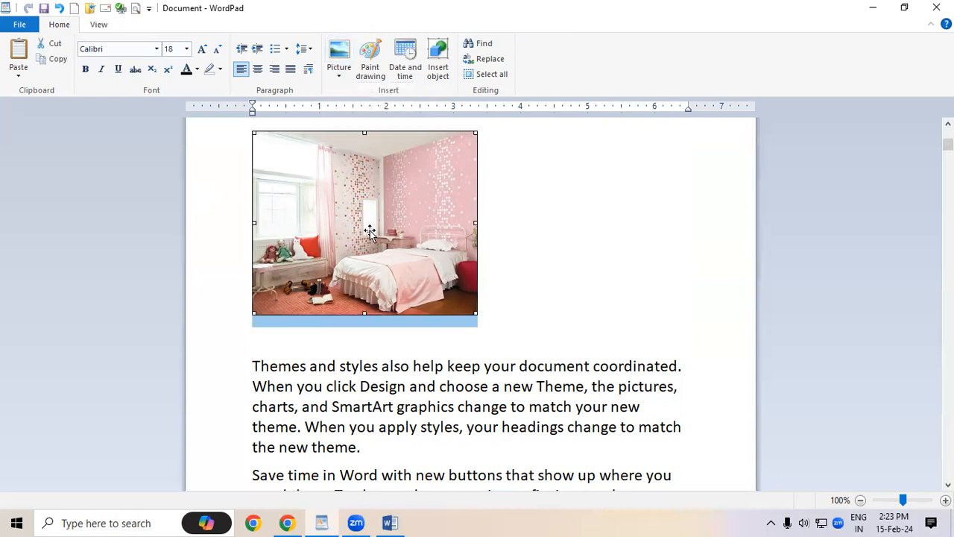
{"action": "left_click", "coordinate": [349, 74]}
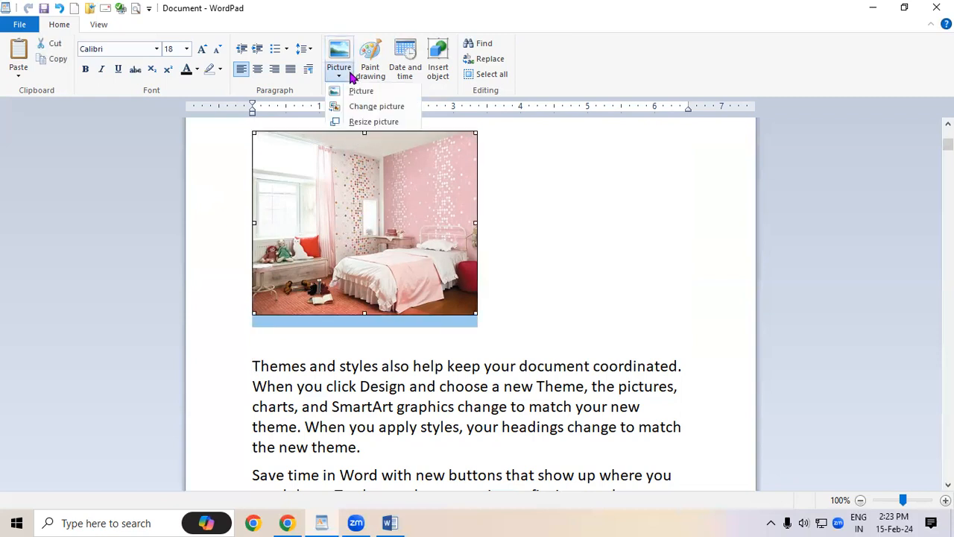
{"action": "left_click", "coordinate": [381, 114]}
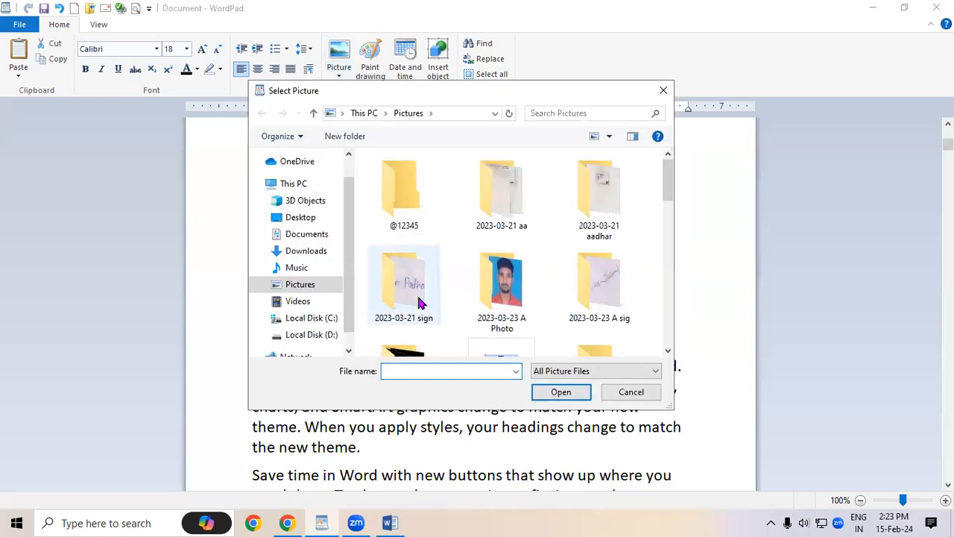
{"action": "scroll", "coordinate": [419, 302], "scroll_direction": "down", "scroll_amount": 5}
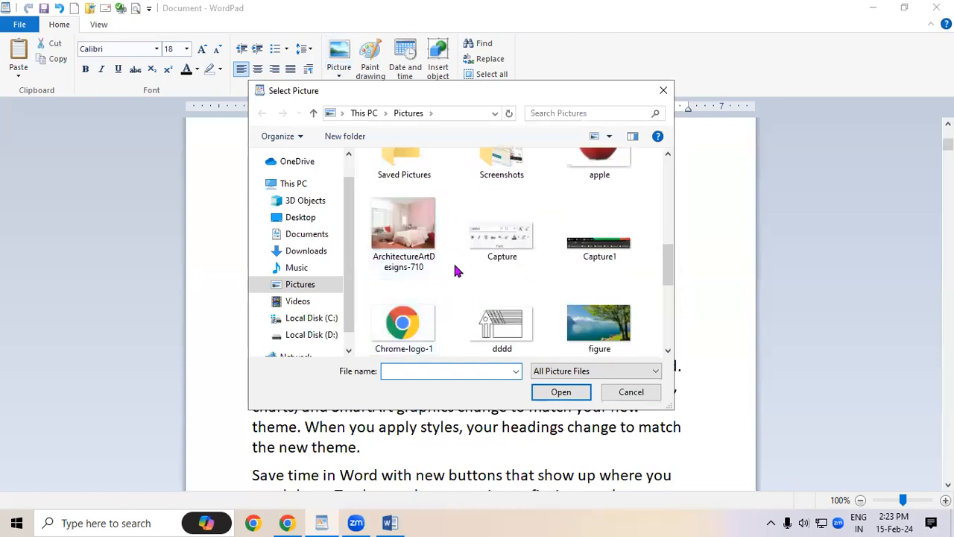
{"action": "scroll", "coordinate": [453, 271], "scroll_direction": "down", "scroll_amount": 2}
{"action": "left_click", "coordinate": [505, 319]}
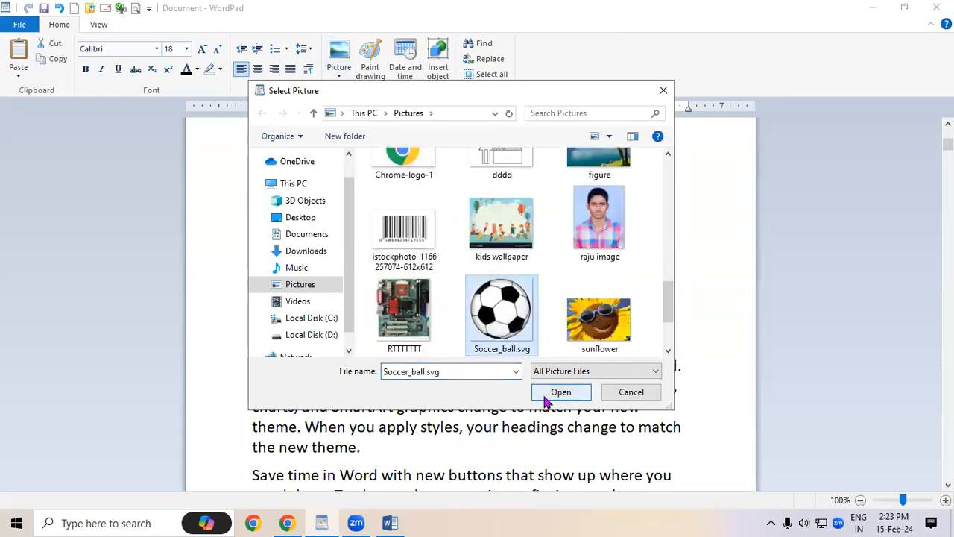
{"action": "left_click", "coordinate": [552, 392]}
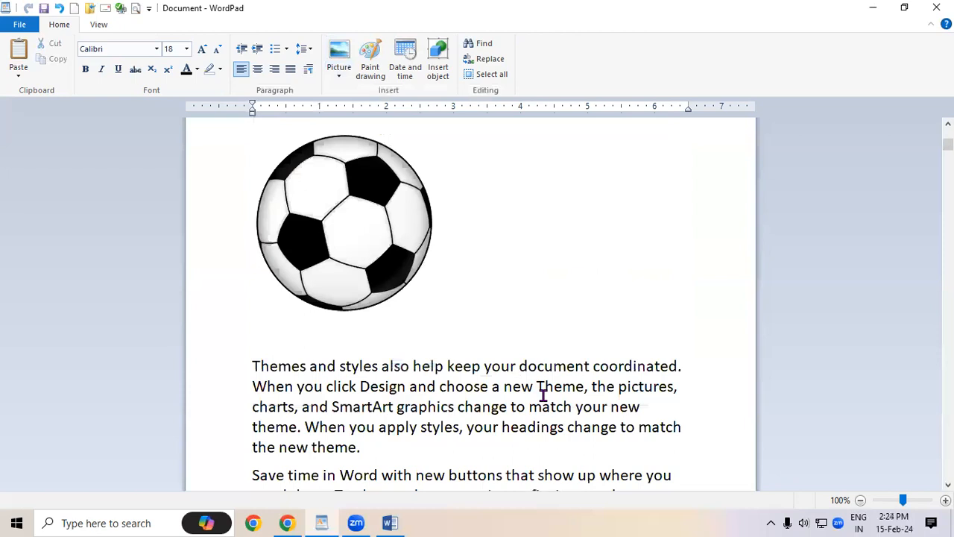
- Enlarge the soccer ball picture to about 4.3 inches wide, and resize it to 12% of its original size with the aspect ratio locked
{"action": "left_click", "coordinate": [415, 288]}
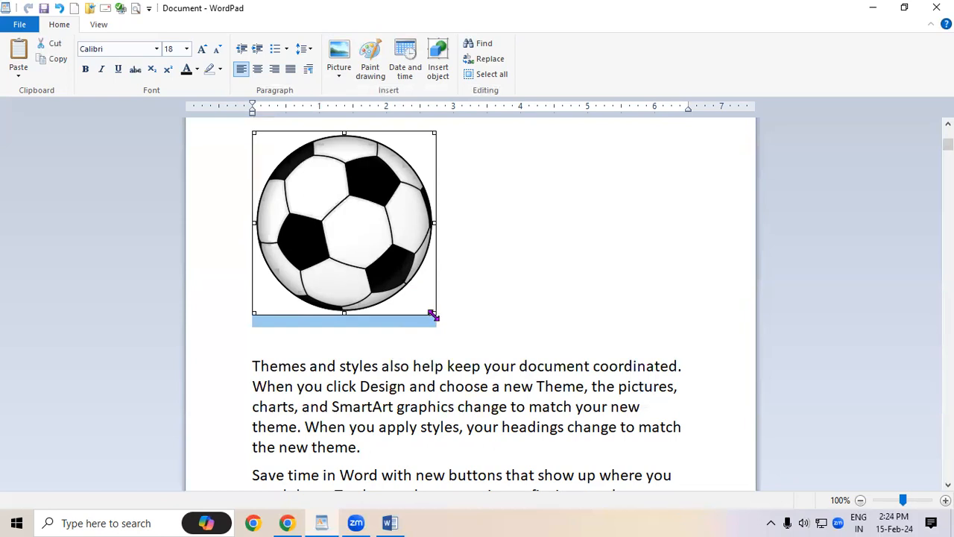
{"action": "left_click_drag", "start_coordinate": [432, 315], "coordinate": [742, 422]}
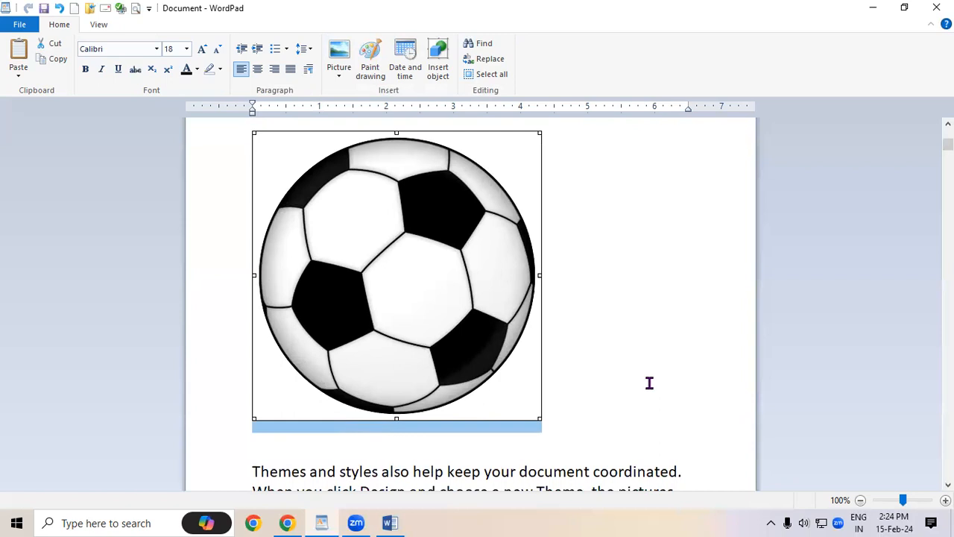
{"action": "left_click", "coordinate": [339, 75]}
{"action": "left_click", "coordinate": [390, 122]}
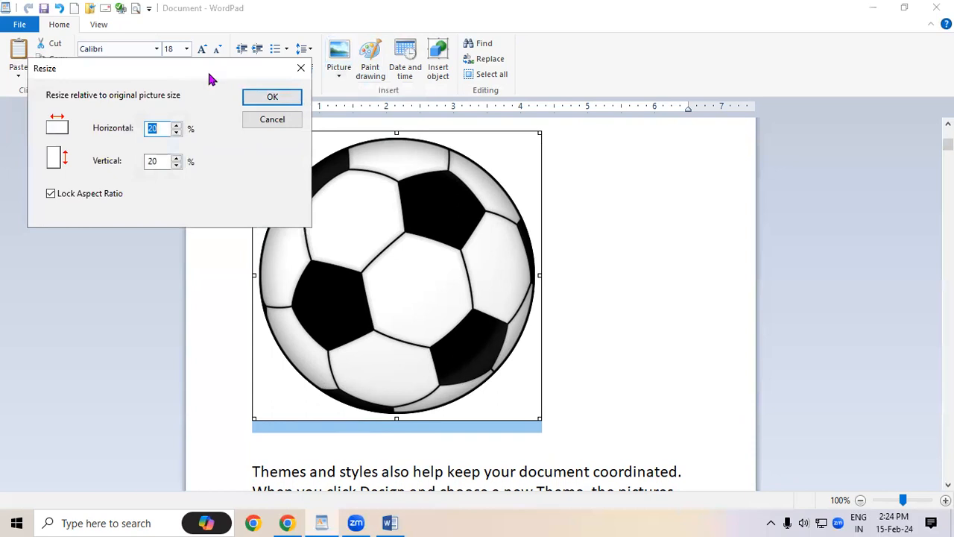
{"action": "left_click_drag", "start_coordinate": [209, 74], "coordinate": [214, 205]}
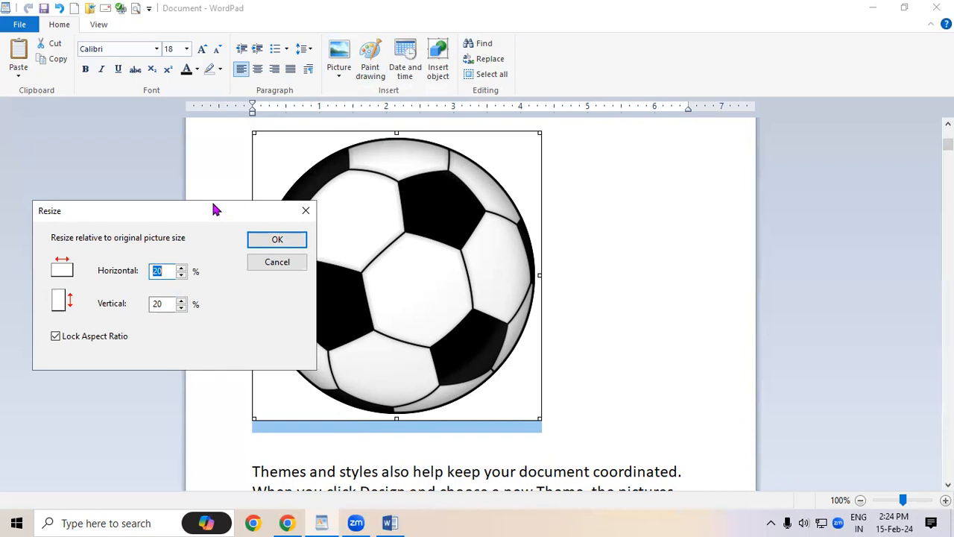
{"action": "type", "text": "12"}
{"action": "left_click", "coordinate": [295, 239]}
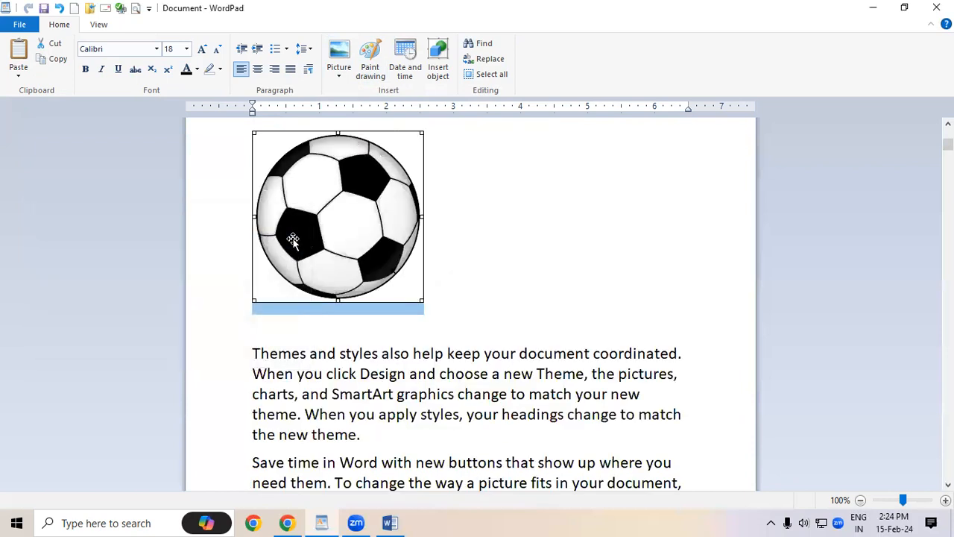
- Try to resize the soccer ball picture to 120% horizontally with the aspect ratio locked
{"action": "left_click", "coordinate": [341, 74]}
{"action": "left_click", "coordinate": [368, 121]}
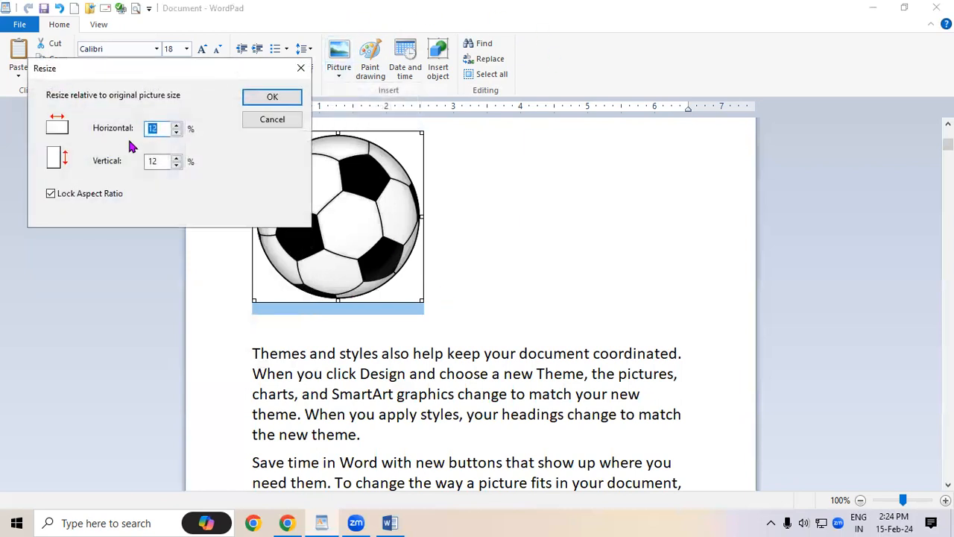
{"action": "type", "text": "120"}
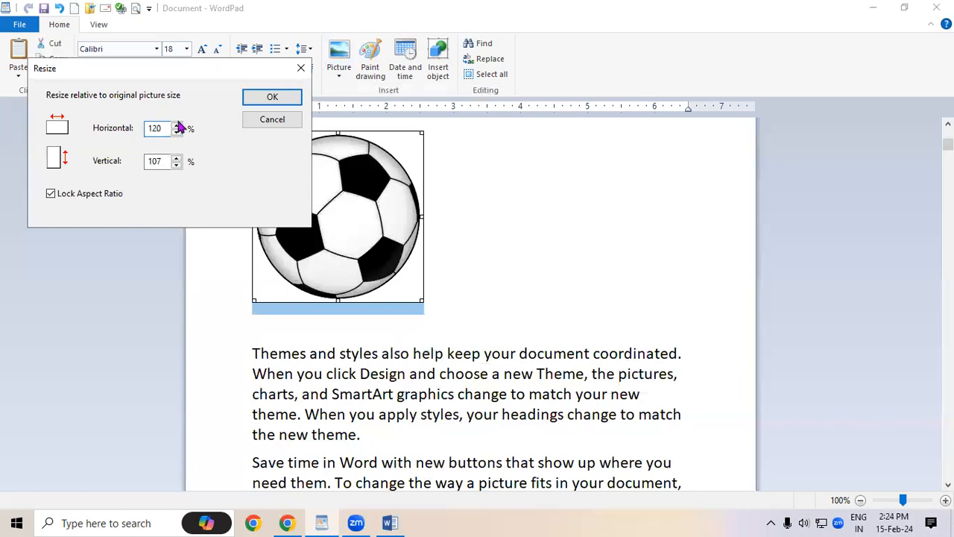
{"action": "left_click", "coordinate": [279, 102]}
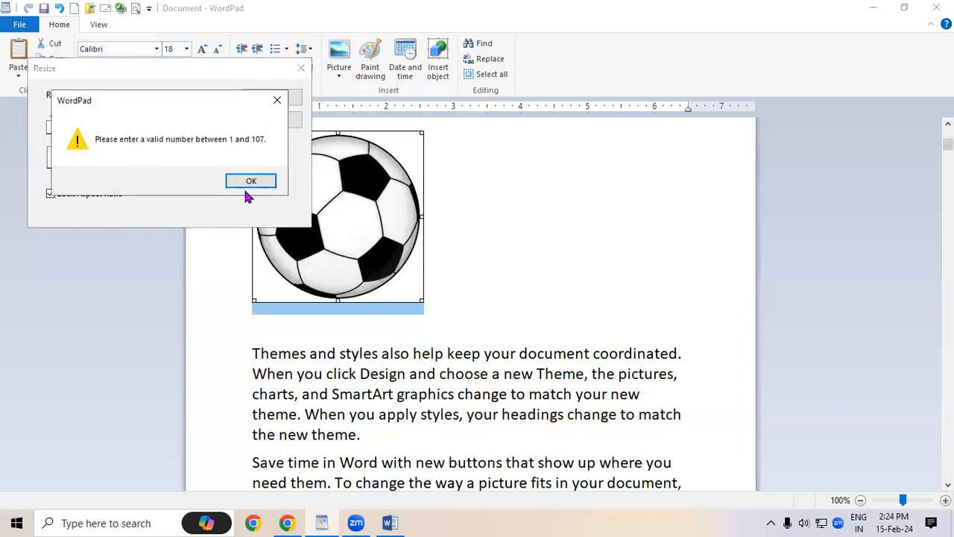
{"action": "left_click", "coordinate": [284, 101]}
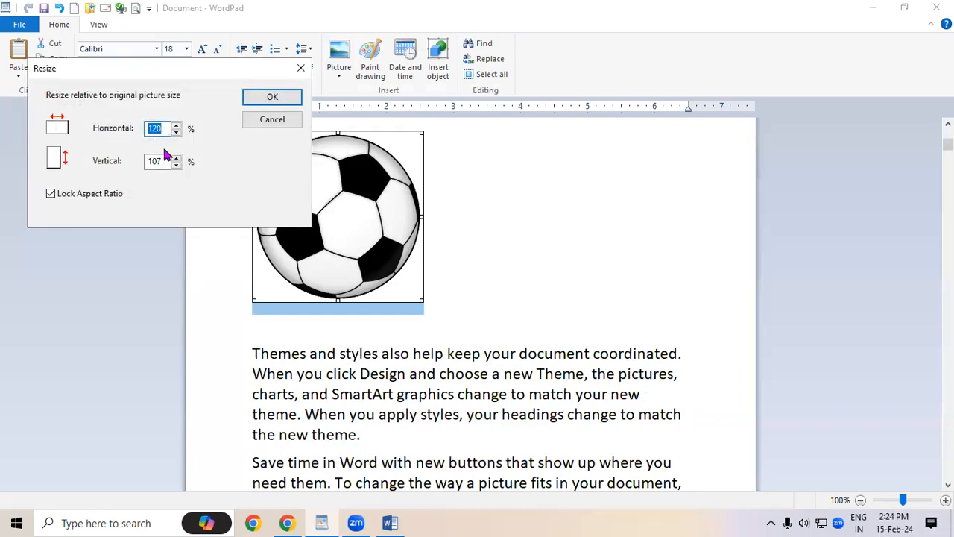
- Set the soccer ball picture's horizontal scale to 100% of its original size and apply the resize
{"action": "type", "text": "100"}
{"action": "left_click", "coordinate": [257, 95]}
{"action": "scroll", "coordinate": [410, 287], "scroll_direction": "up", "scroll_amount": 3}
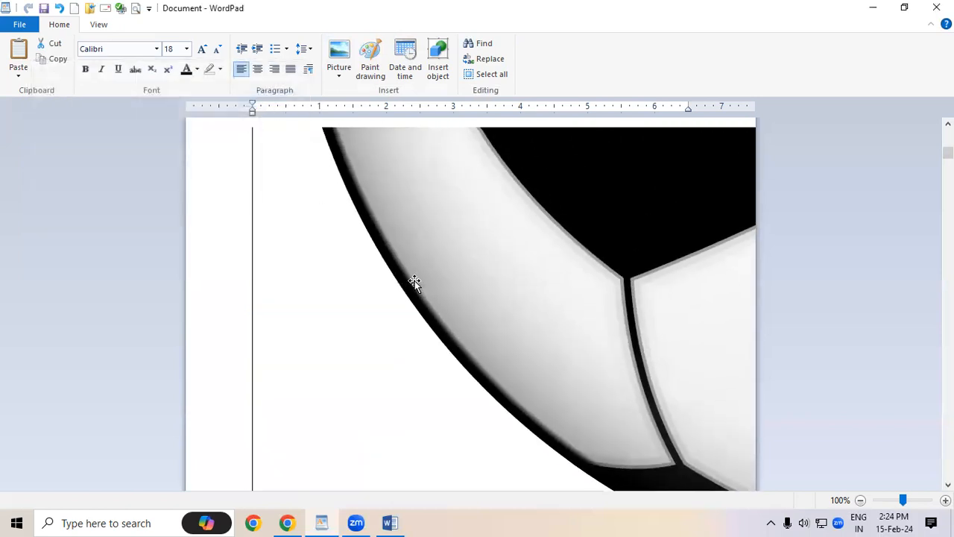
{"action": "scroll", "coordinate": [414, 280], "scroll_direction": "down", "scroll_amount": 5}
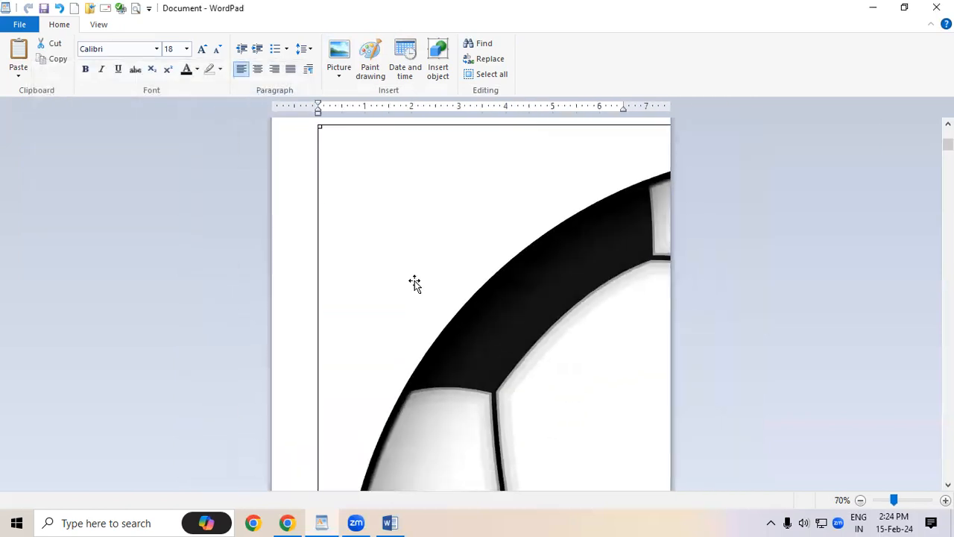
- Resize the soccer ball picture to 50% of its original size with the aspect ratio locked
{"action": "scroll", "coordinate": [415, 281], "scroll_direction": "up", "scroll_amount": 6}
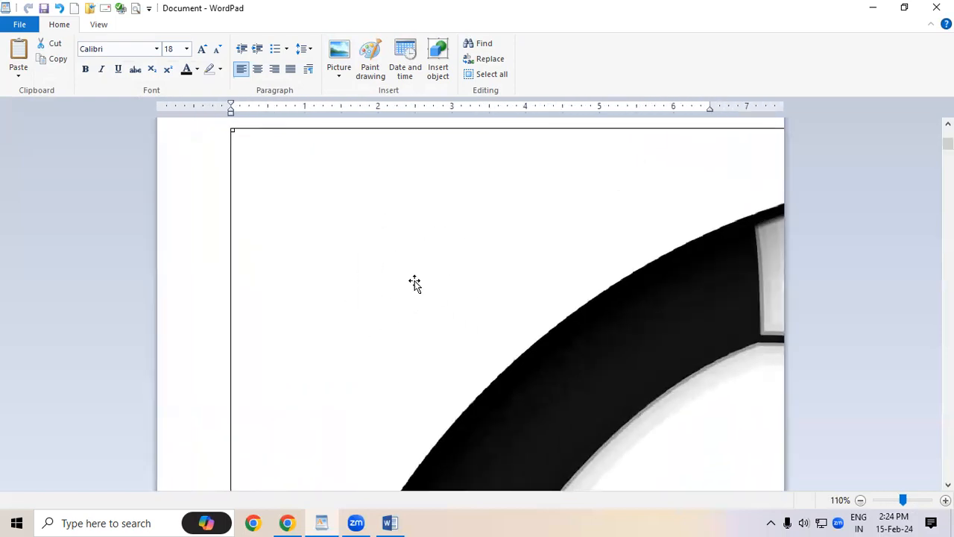
{"action": "left_click", "coordinate": [339, 75]}
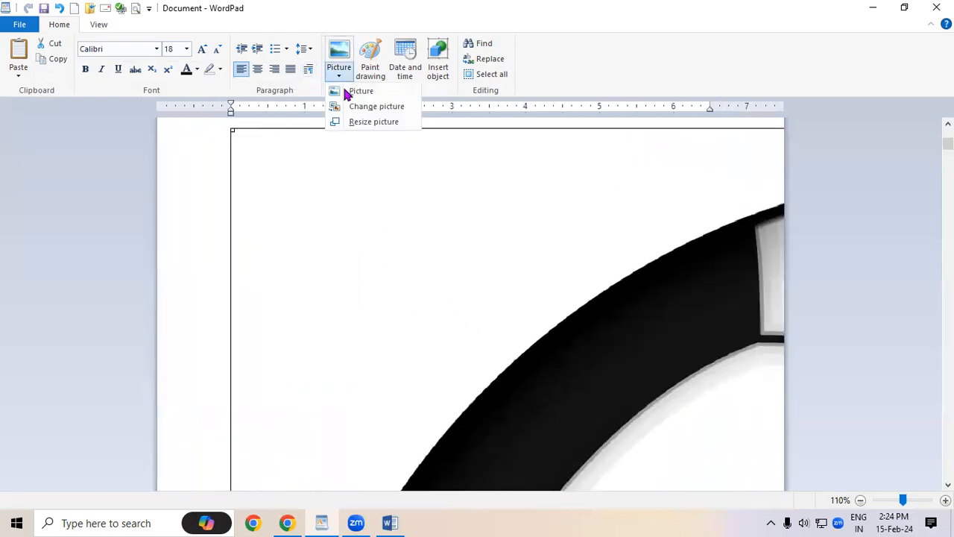
{"action": "left_click", "coordinate": [373, 122]}
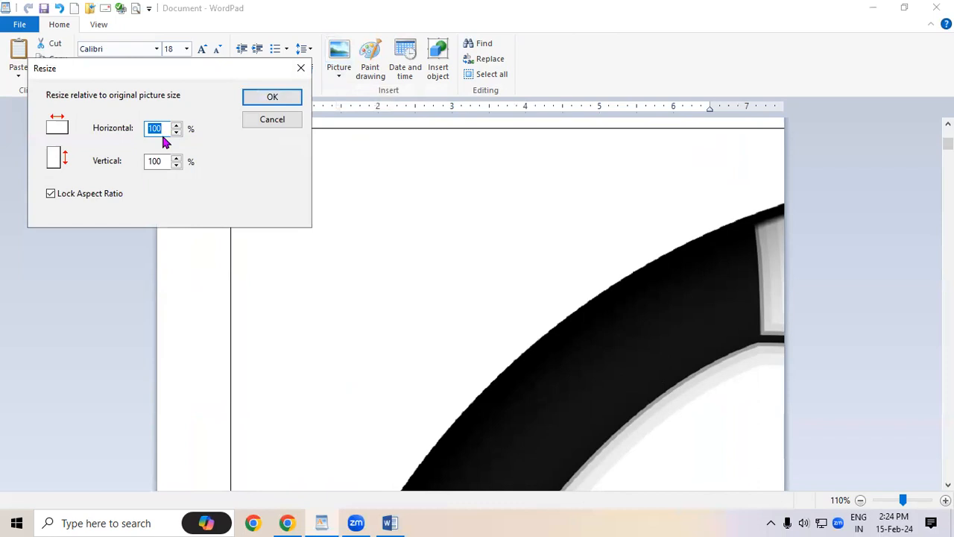
{"action": "type", "text": "50"}
{"action": "left_click", "coordinate": [258, 103]}
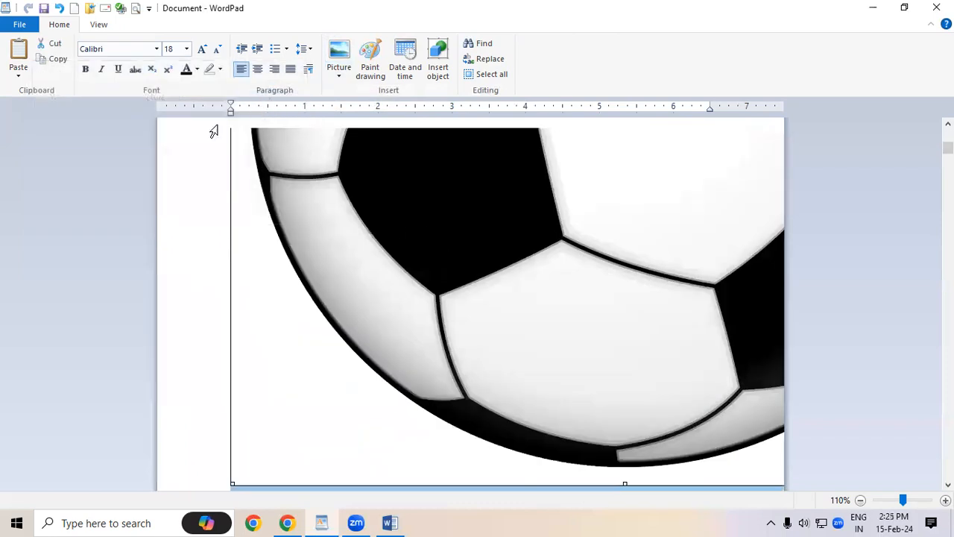
- Resize the soccer ball picture to 25% of its original size with the aspect ratio locked
{"action": "left_click", "coordinate": [345, 77]}
{"action": "left_click", "coordinate": [351, 121]}
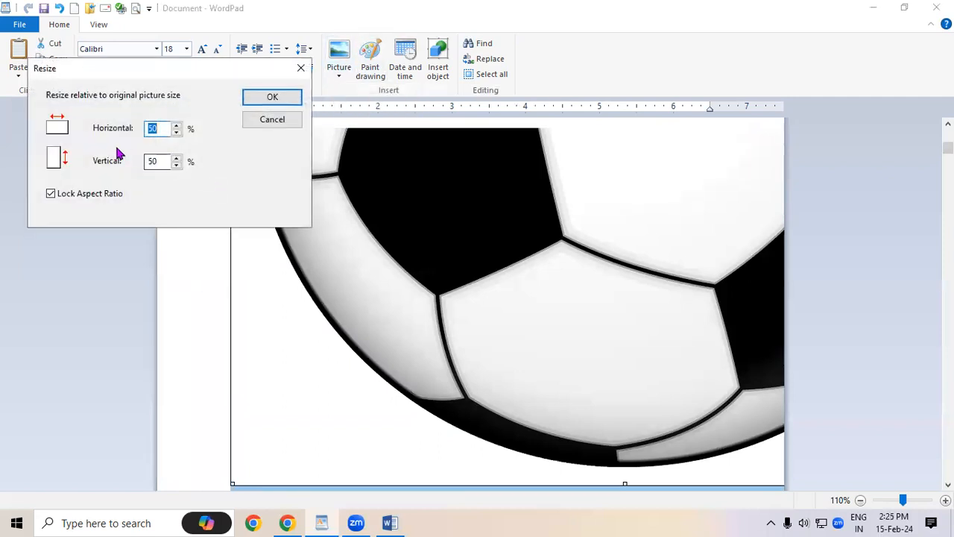
{"action": "type", "text": "25"}
{"action": "left_click", "coordinate": [272, 98]}
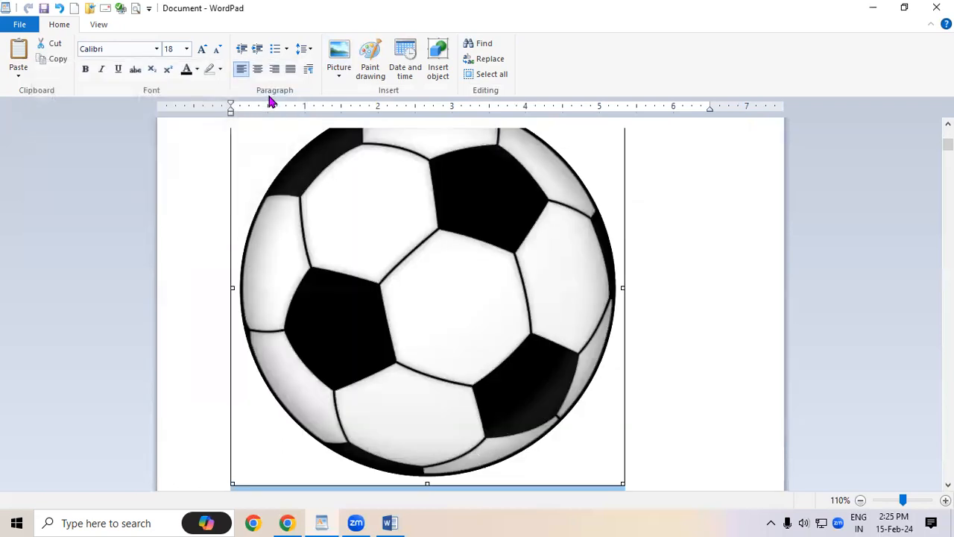
{"action": "scroll", "coordinate": [209, 281], "scroll_direction": "up", "scroll_amount": 3}
{"action": "scroll", "coordinate": [237, 252], "scroll_direction": "down", "scroll_amount": 2}
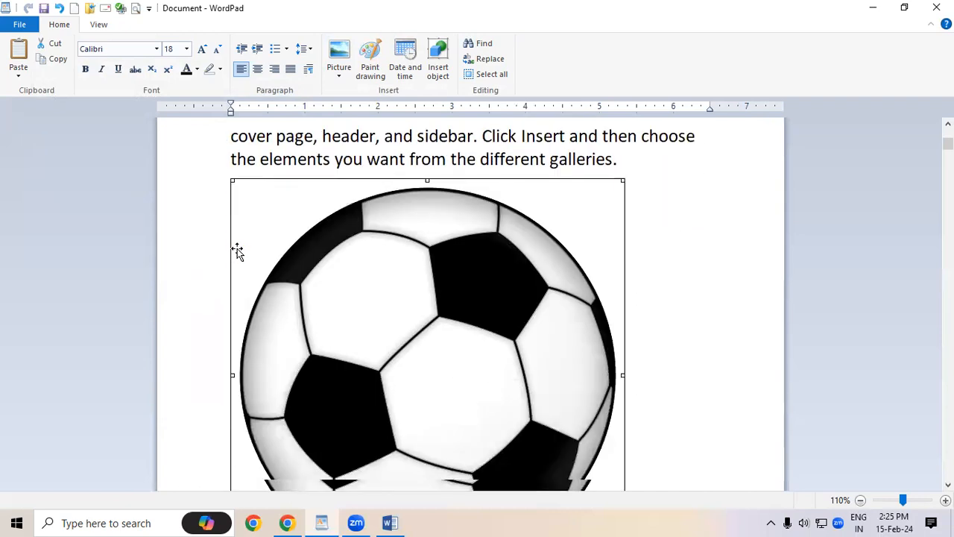
{"action": "scroll", "coordinate": [237, 252], "scroll_direction": "down", "scroll_amount": 3}
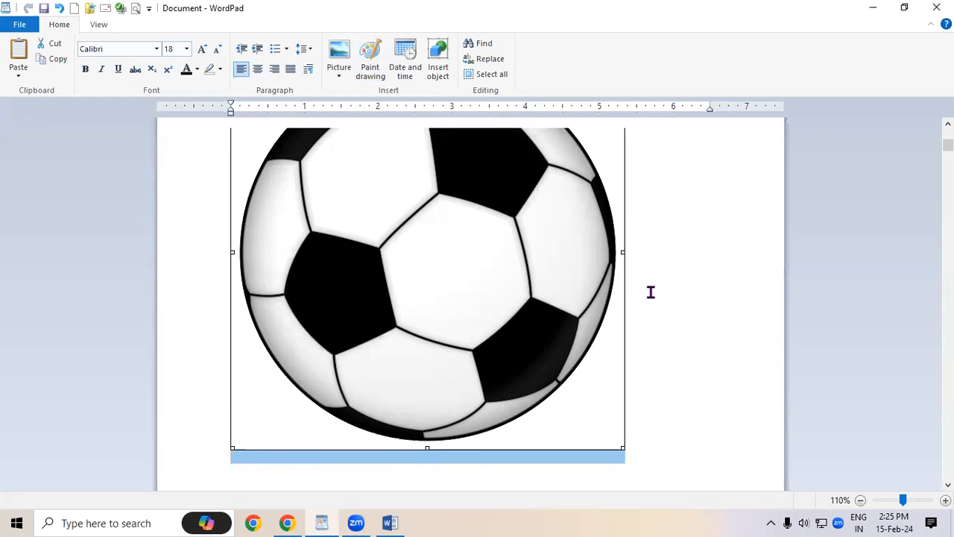
- Close the document without saving and add three blank lines at the start of a new blank document
{"action": "key", "text": "alt+F4"}
{"action": "left_click", "coordinate": [513, 270]}
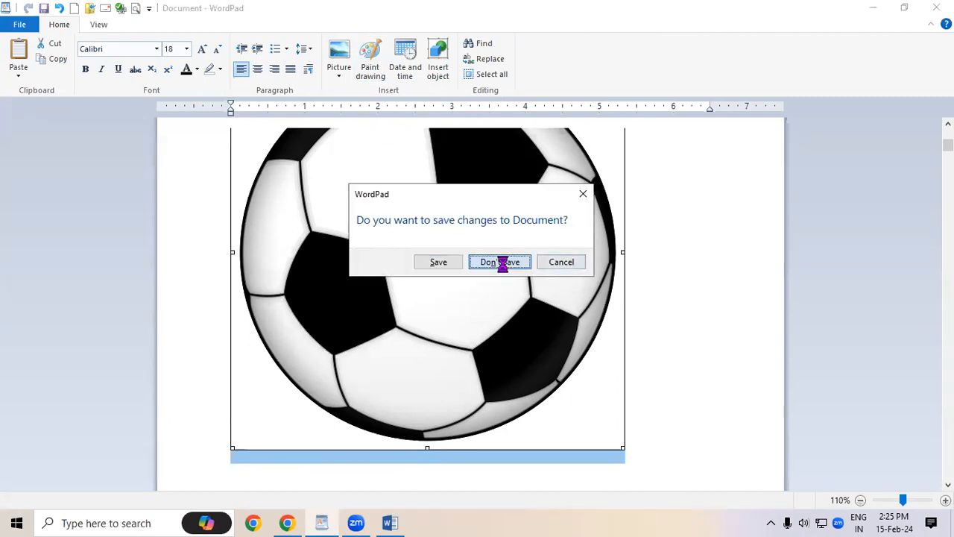
{"action": "key", "text": "Return"}
{"action": "key", "text": "Return"}
{"action": "key", "text": "Return"}
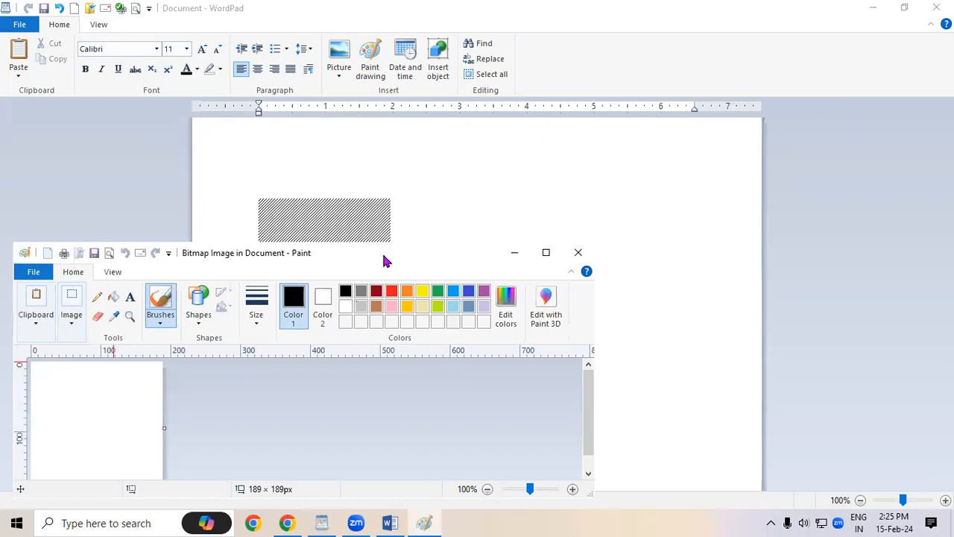
- Enlarge the embedded Paint drawing's canvas to about 571 × 385 px and draw a five-point star about 215 px wide on it
{"action": "left_click_drag", "start_coordinate": [385, 261], "coordinate": [419, 53]}
{"action": "left_click", "coordinate": [586, 44]}
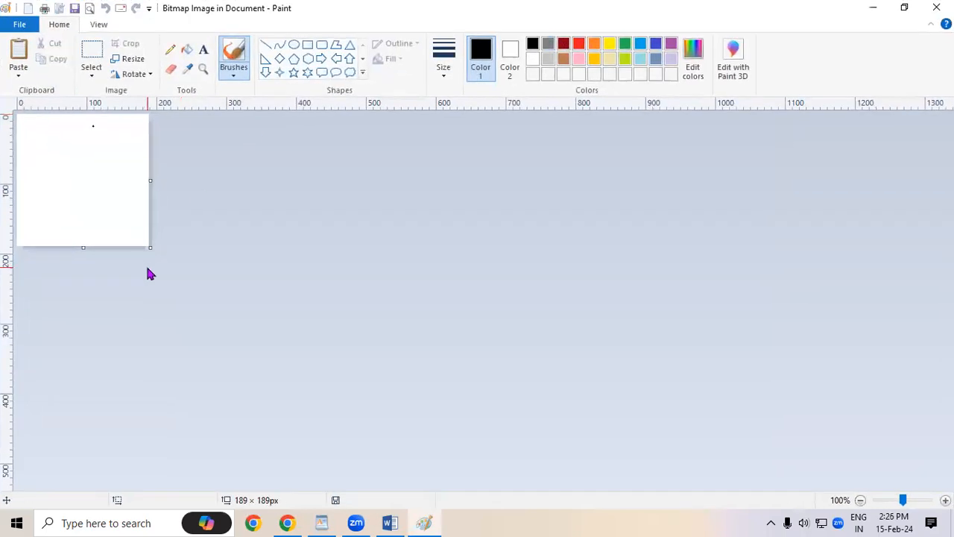
{"action": "left_click_drag", "start_coordinate": [151, 248], "coordinate": [417, 384]}
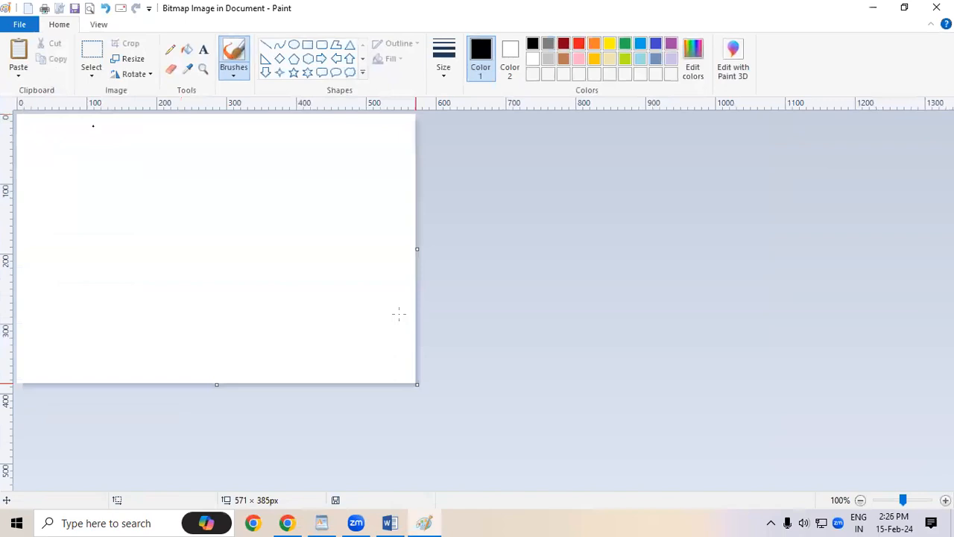
{"action": "left_click", "coordinate": [294, 73]}
{"action": "left_click_drag", "start_coordinate": [99, 183], "coordinate": [249, 305]}
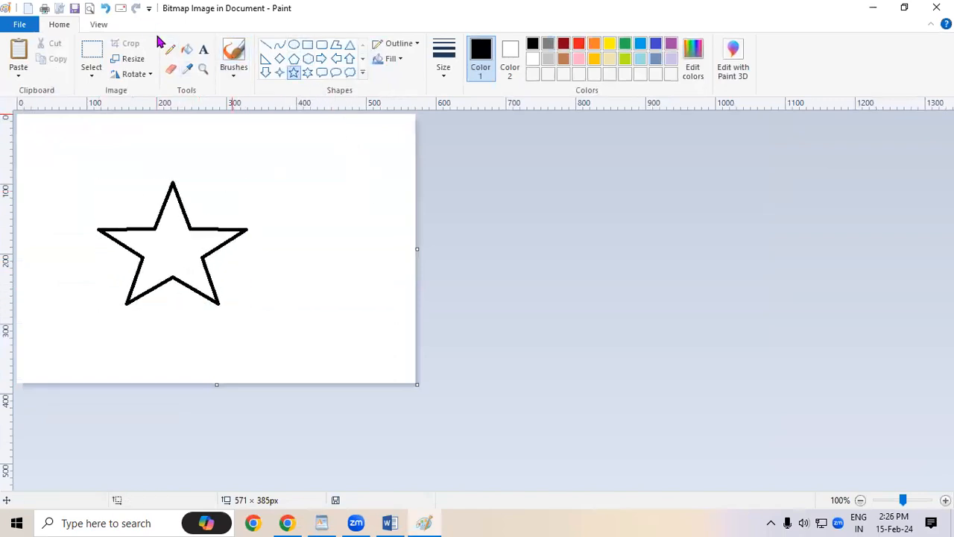
- Fill the five-point star with red and close the Paint drawing to place it in the WordPad document
{"action": "left_click", "coordinate": [186, 49]}
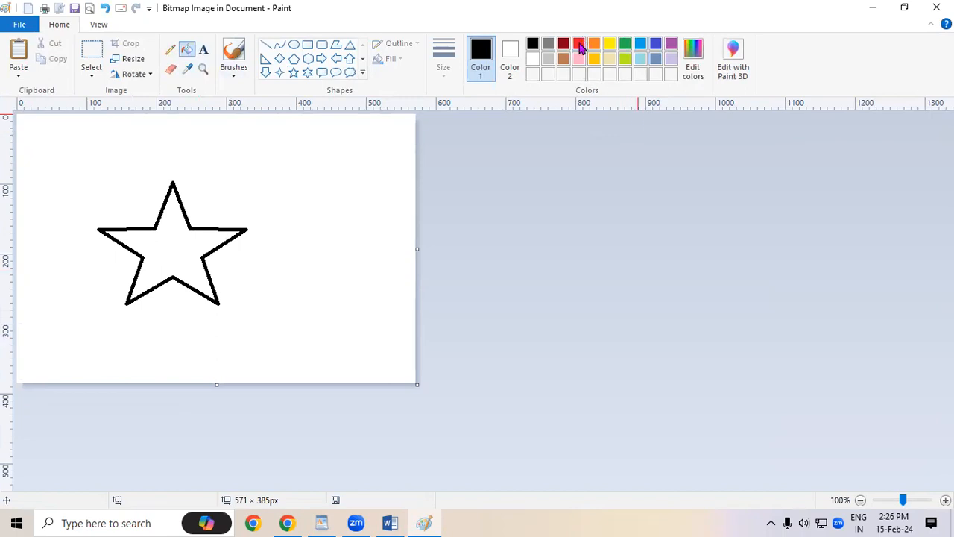
{"action": "left_click", "coordinate": [579, 45]}
{"action": "left_click", "coordinate": [171, 251]}
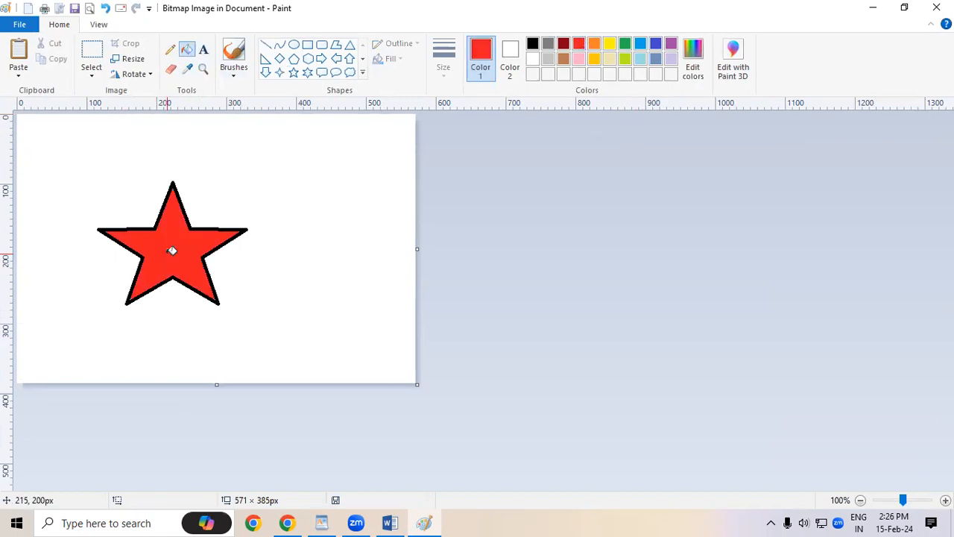
{"action": "left_click", "coordinate": [937, 8]}
{"action": "left_click", "coordinate": [438, 222]}
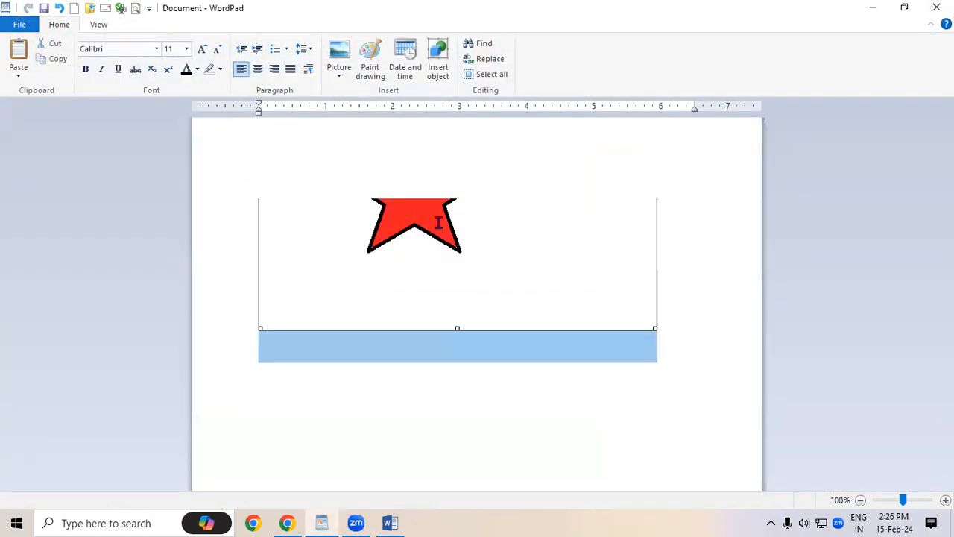
{"action": "left_click", "coordinate": [752, 302]}
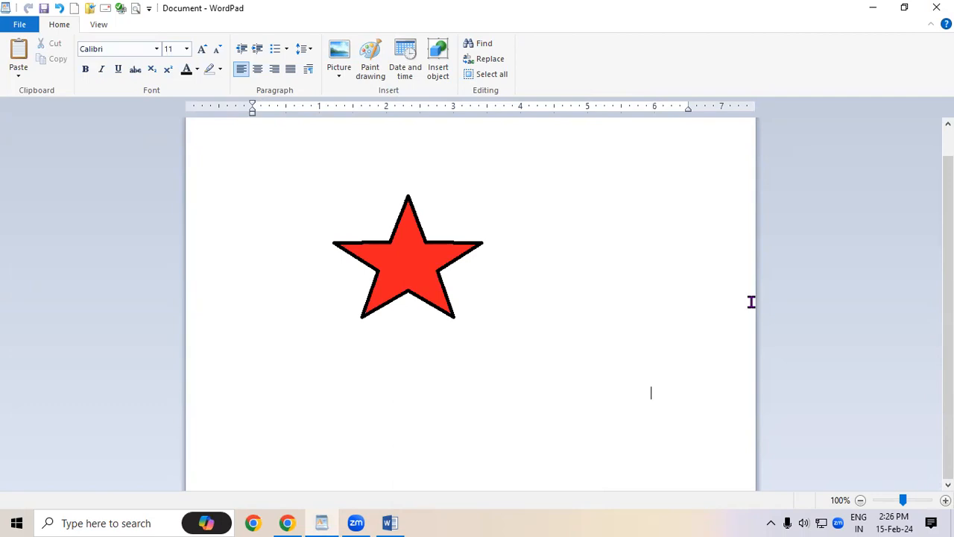
{"action": "scroll", "coordinate": [751, 301], "scroll_direction": "up", "scroll_amount": 1}
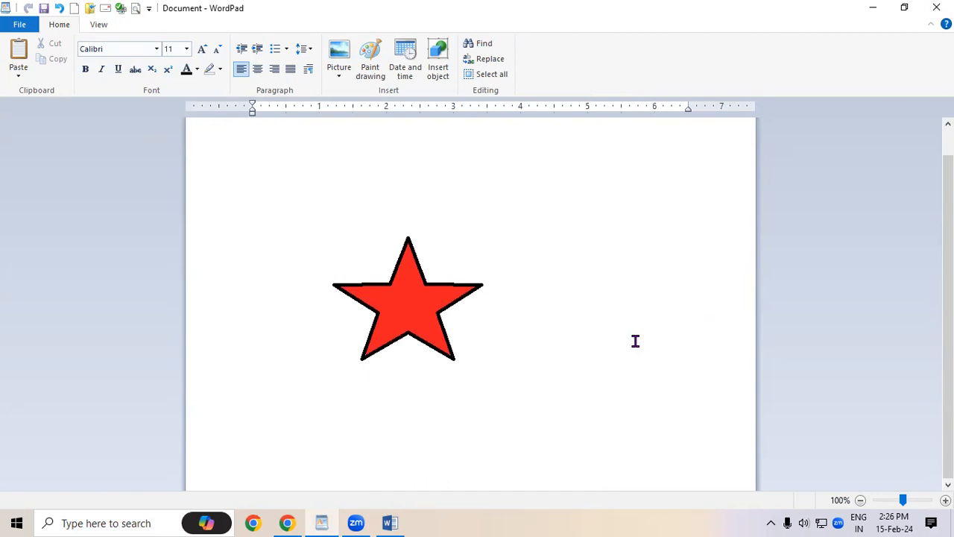
- Shrink the red star drawing proportionally to about 2 inches wide in the document
{"action": "left_click", "coordinate": [417, 313]}
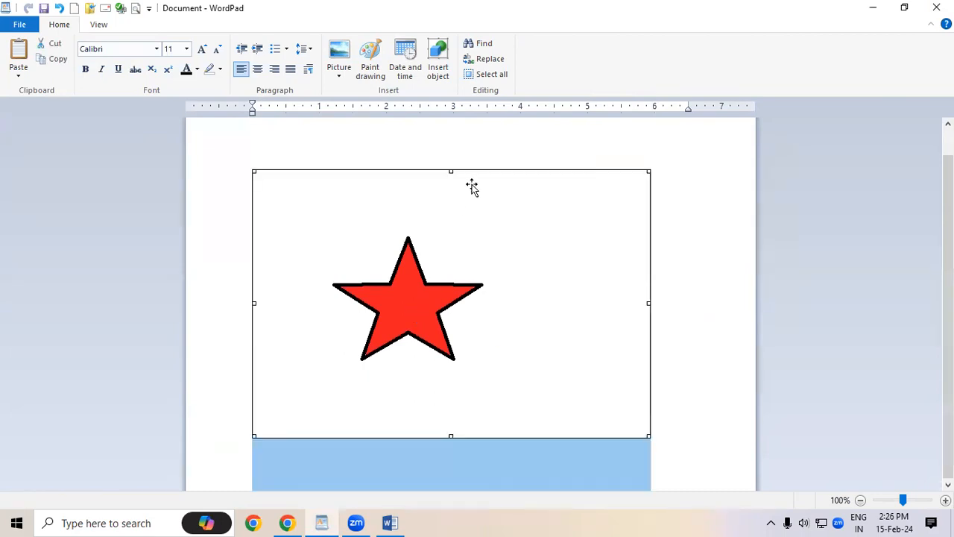
{"action": "scroll", "coordinate": [674, 265], "scroll_direction": "down", "scroll_amount": 1}
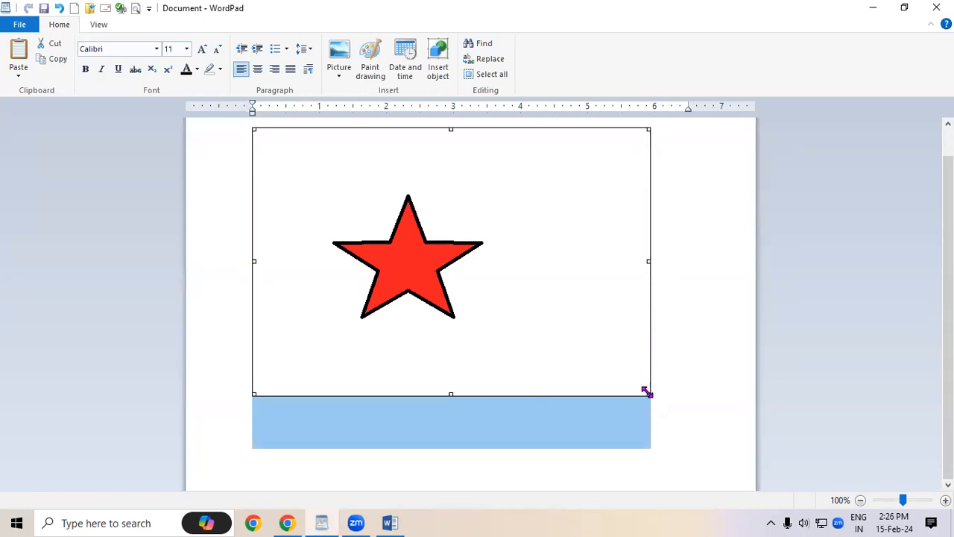
{"action": "mouse_move", "coordinate": [648, 394]}
{"action": "left_mouse_down"}
{"action": "mouse_move", "coordinate": [375, 205]}
{"action": "mouse_move", "coordinate": [391, 216]}
{"action": "left_mouse_up"}
{"action": "left_click", "coordinate": [463, 339]}
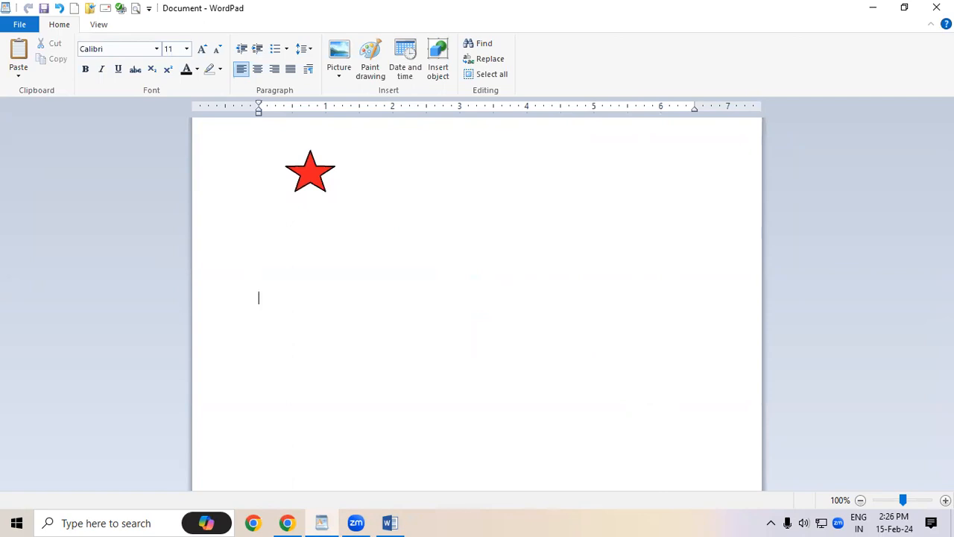
- Insert a second Paint drawing below the red star containing a six-point star of about 80 × 73 px
{"action": "key", "text": "ctrl+d"}
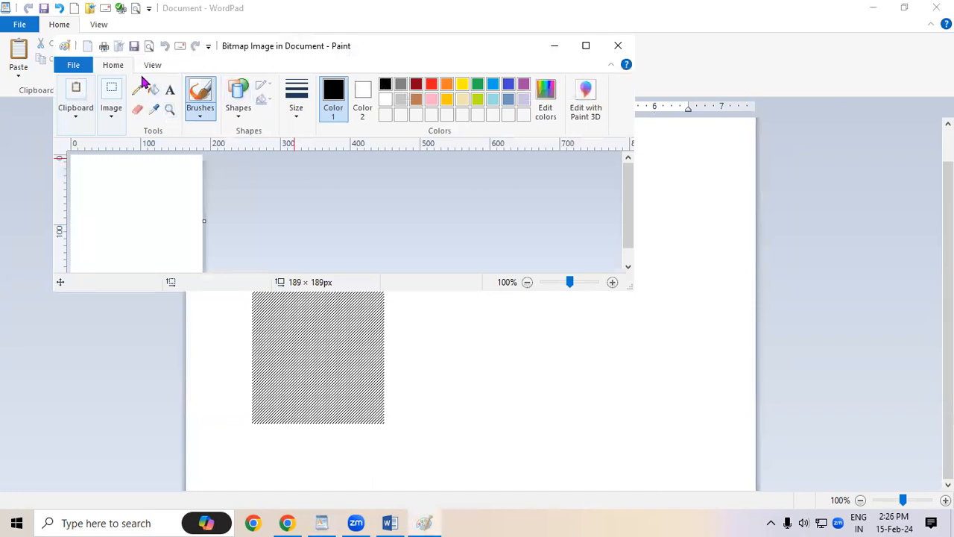
{"action": "left_click", "coordinate": [105, 115]}
{"action": "left_click", "coordinate": [230, 105]}
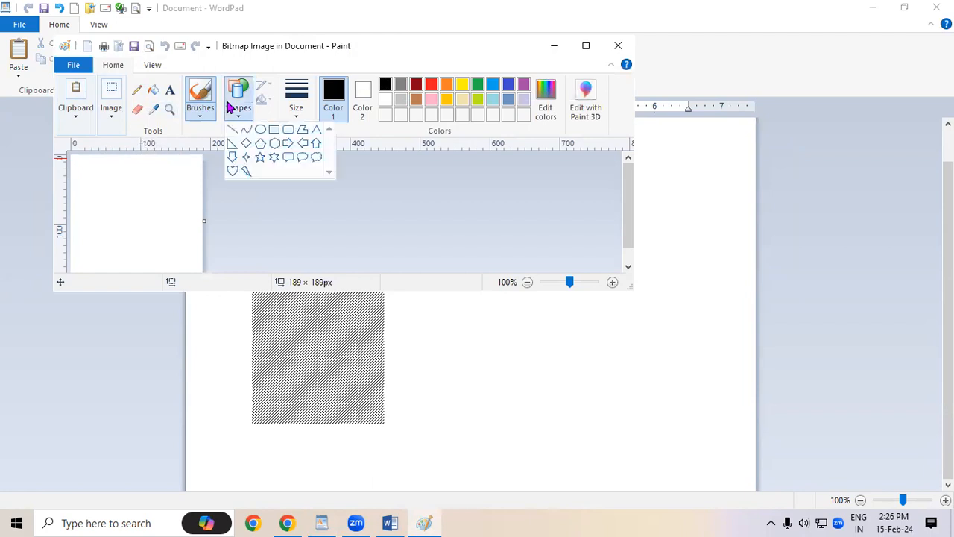
{"action": "left_click", "coordinate": [272, 159]}
{"action": "left_click_drag", "start_coordinate": [82, 183], "coordinate": [141, 236]}
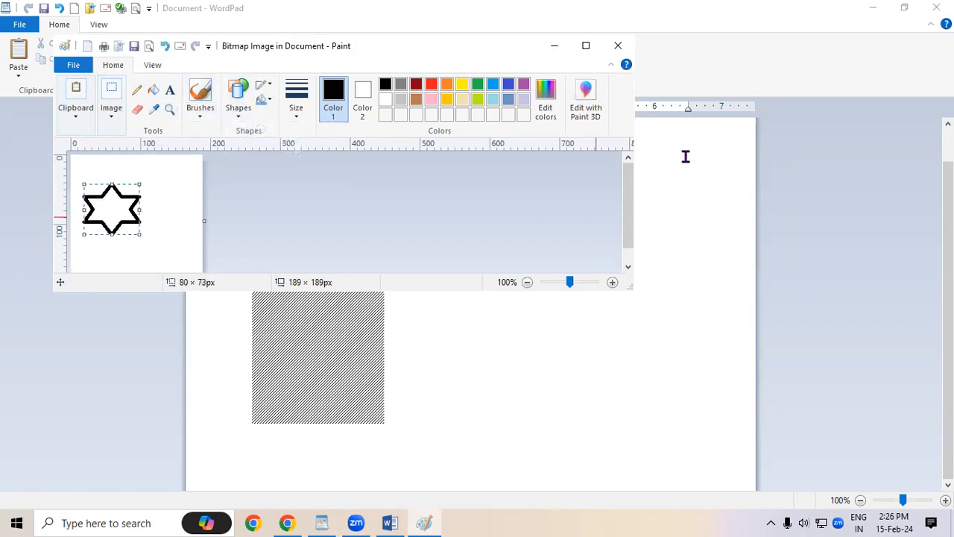
{"action": "left_click", "coordinate": [618, 46]}
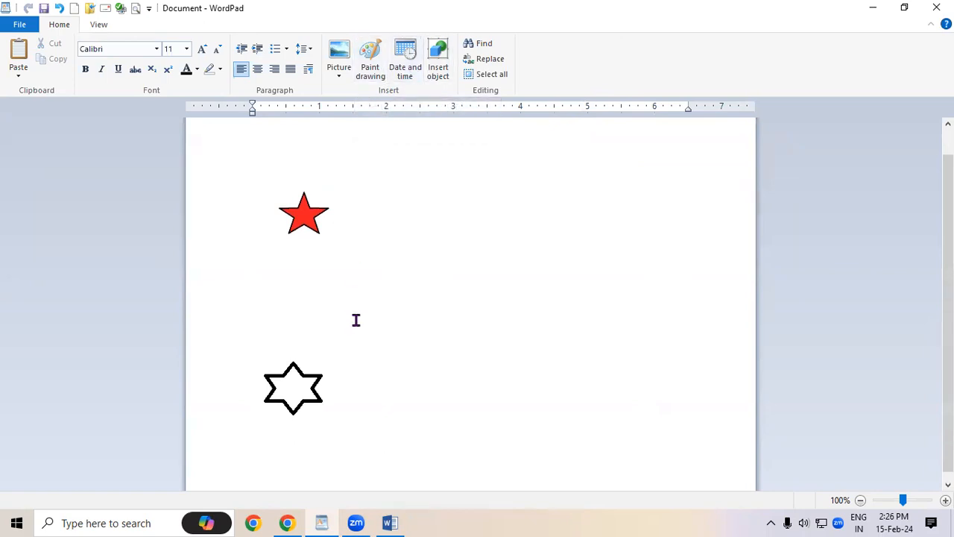
- Delete all content from the document and insert the current date in the format "Thursday, 15 February, 2024"
{"action": "key", "text": "ctrl+a"}
{"action": "key", "text": "Delete"}
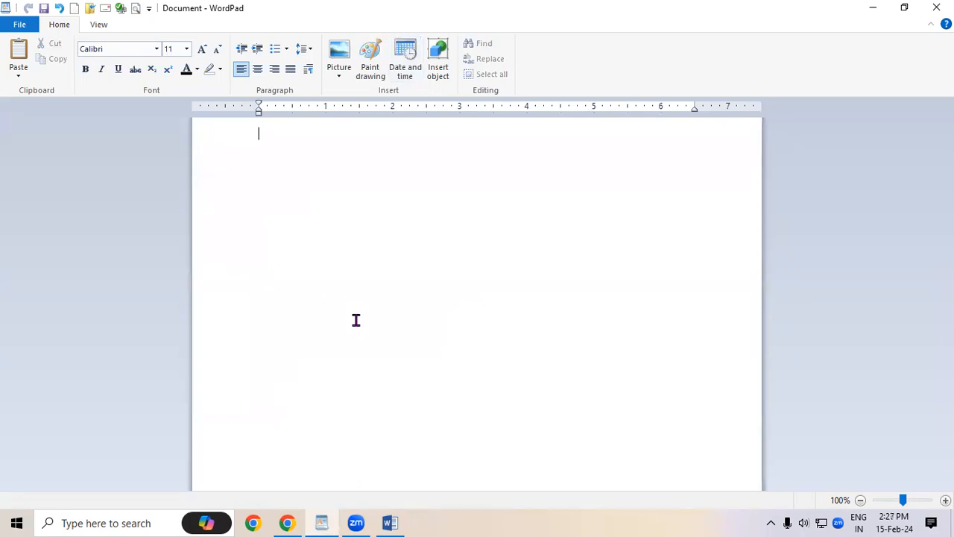
{"action": "left_click", "coordinate": [400, 72]}
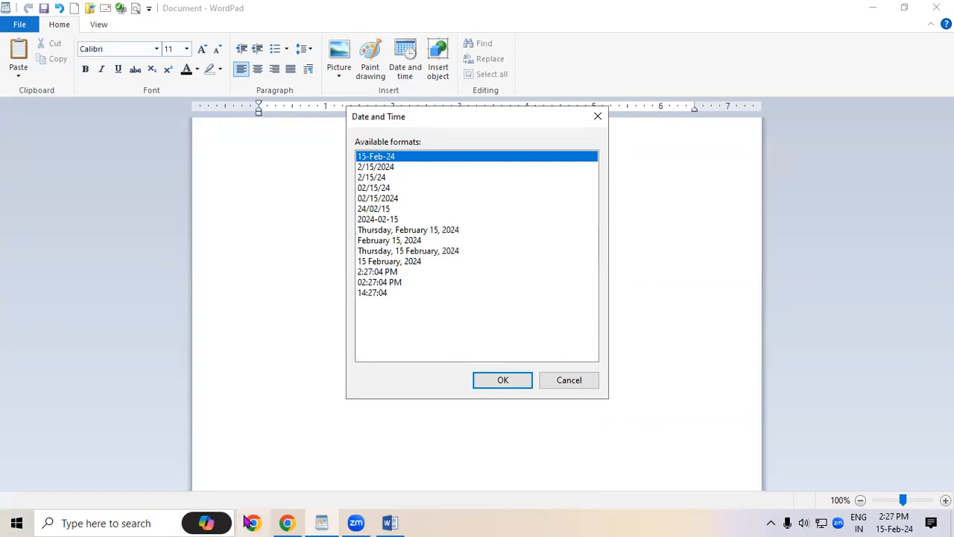
{"action": "left_click", "coordinate": [385, 232]}
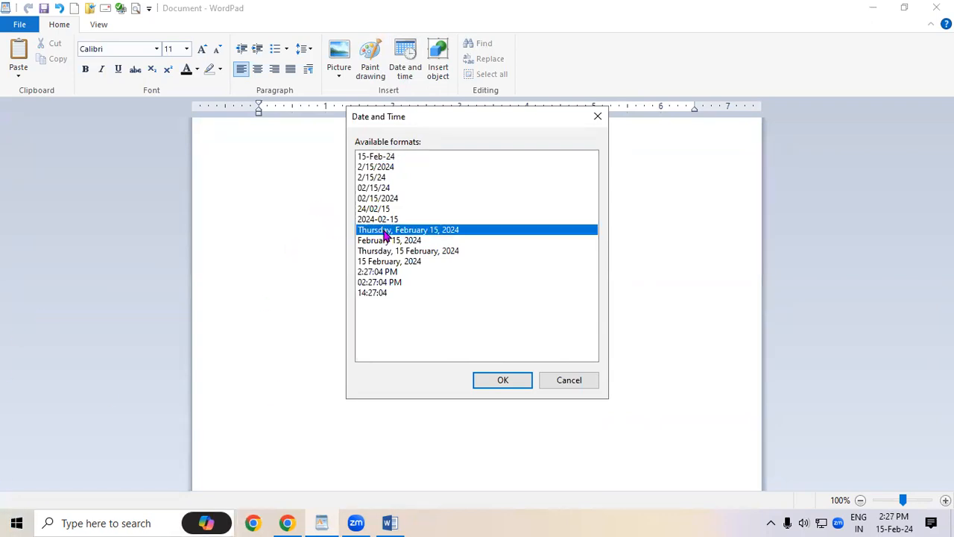
{"action": "left_click", "coordinate": [392, 254]}
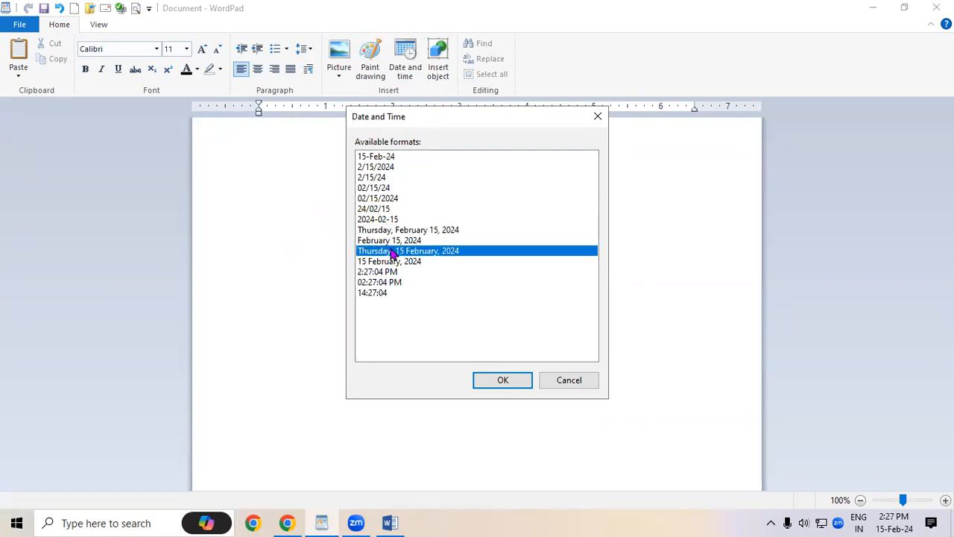
{"action": "left_click", "coordinate": [498, 381]}
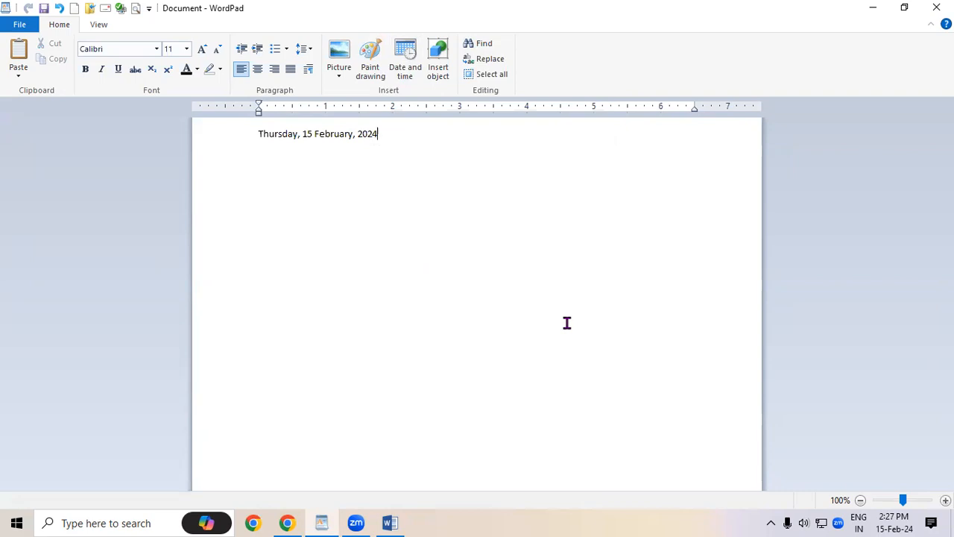
- Enlarge the font of the whole inserted date line to size 36
{"action": "key", "text": "ctrl+a"}
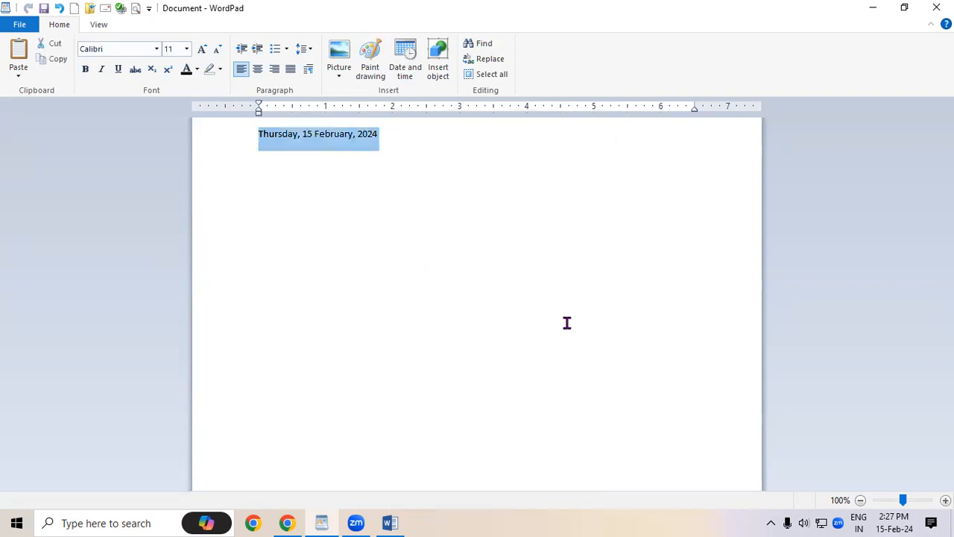
{"action": "key", "text": "ctrl+shift+period"}
{"action": "key", "text": "ctrl+shift+period"}
{"action": "key", "text": "ctrl+shift+period"}
{"action": "key", "text": "ctrl+shift+period"}
{"action": "key", "text": "ctrl+shift+period"}
{"action": "key", "text": "ctrl+shift+period"}
{"action": "key", "text": "ctrl+shift+period"}
{"action": "key", "text": "ctrl+shift+period"}
{"action": "key", "text": "ctrl+shift+period"}
{"action": "key", "text": "ctrl+shift+period"}
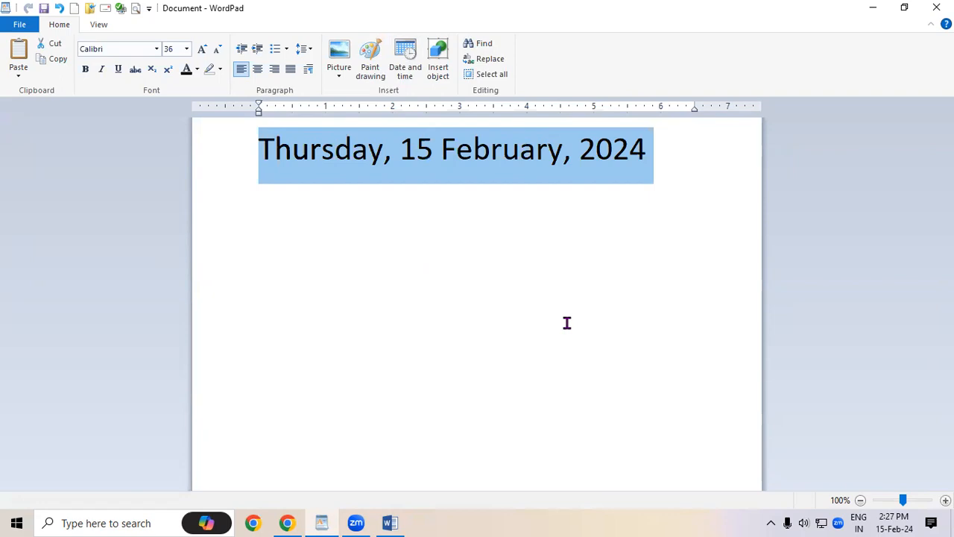
- Replace the selected date with the current date in the format "02/15/2024"
{"action": "left_click", "coordinate": [406, 60]}
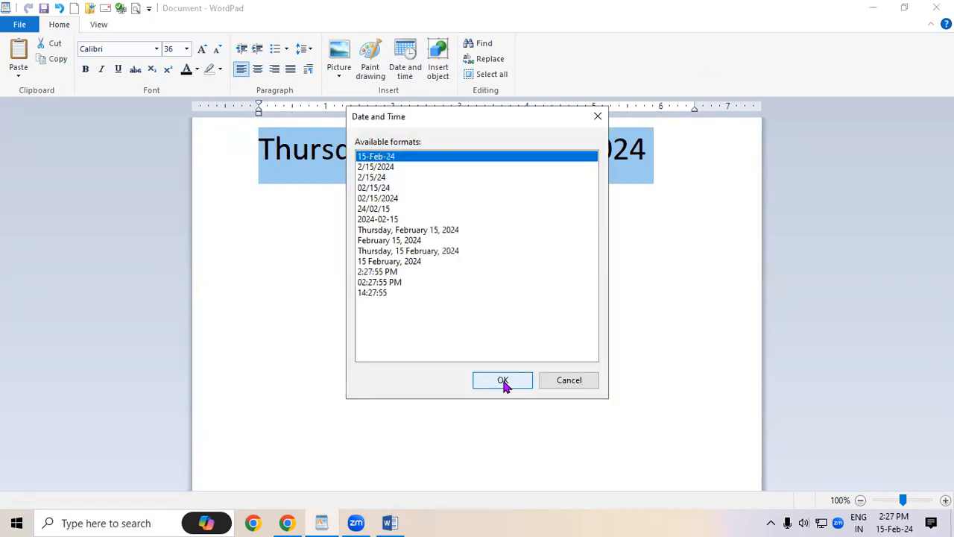
{"action": "left_click", "coordinate": [402, 198]}
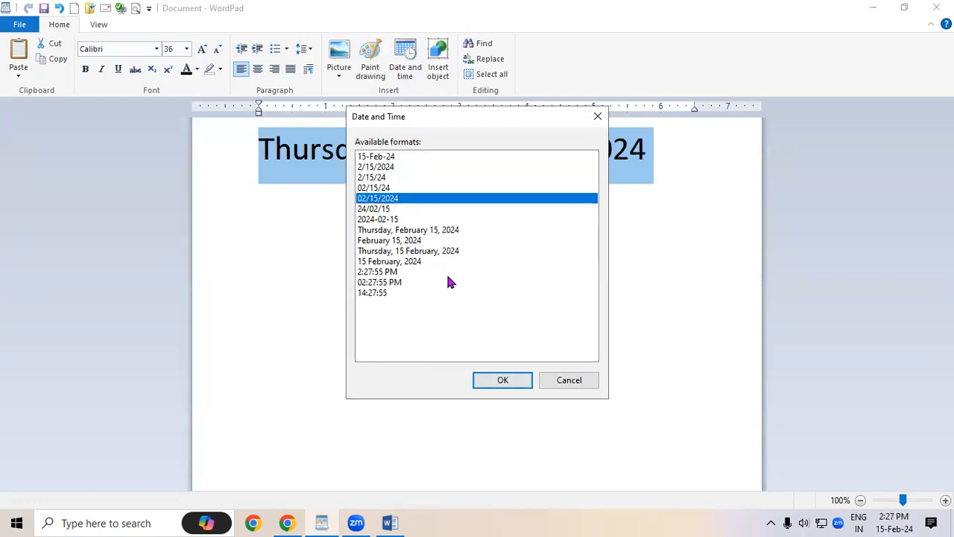
{"action": "left_click", "coordinate": [516, 382]}
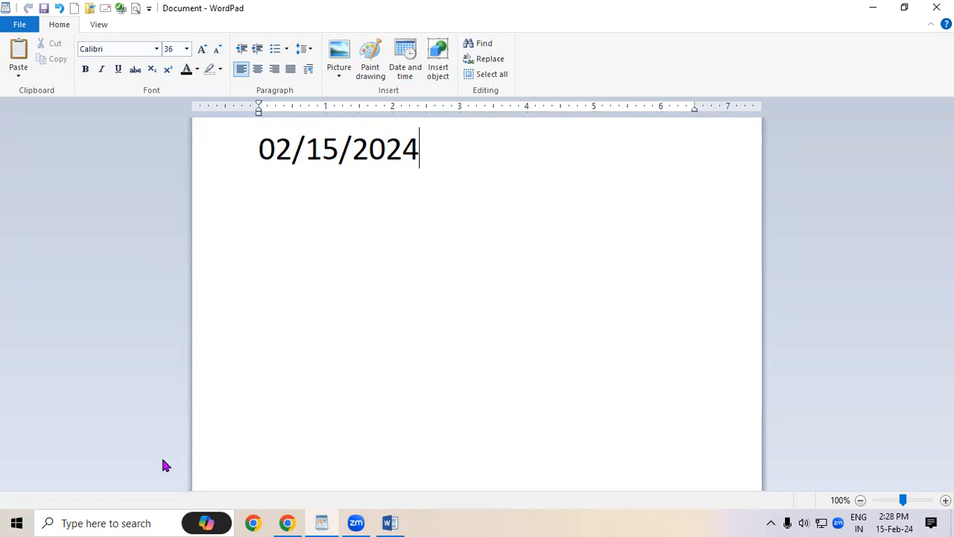
- Open the Control Panel and go through the Date and Time settings to the calendar's regional format settings
{"action": "key", "text": "super+r"}
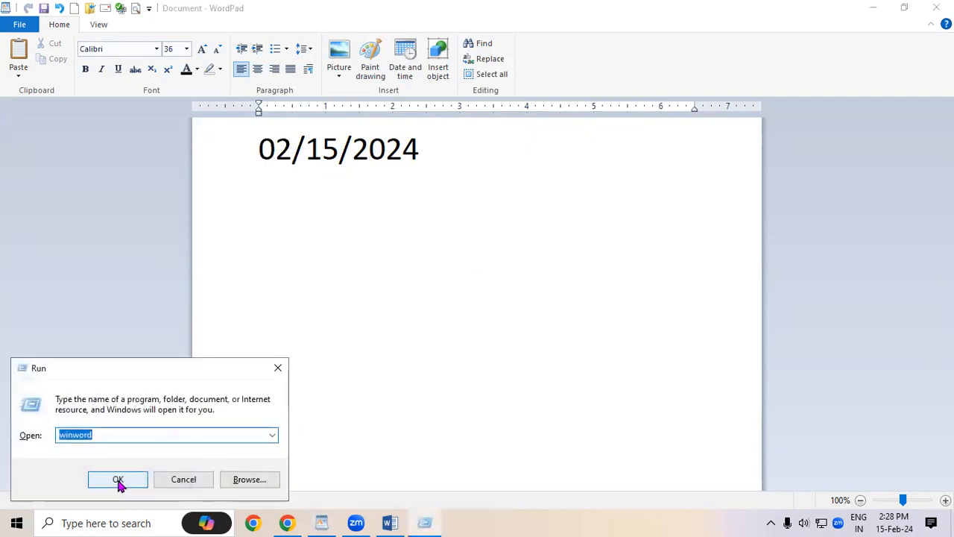
{"action": "type", "text": "control"}
{"action": "left_click", "coordinate": [118, 479]}
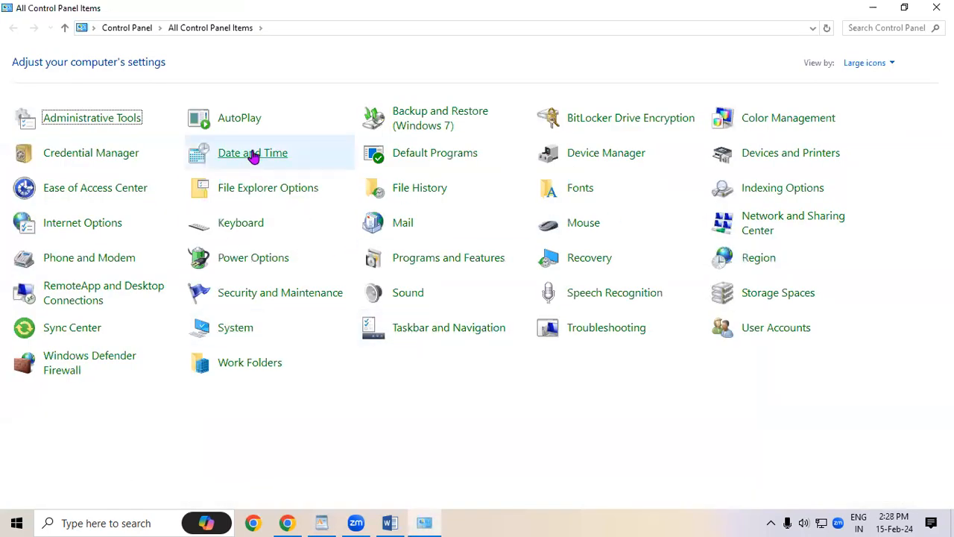
{"action": "left_click", "coordinate": [253, 154]}
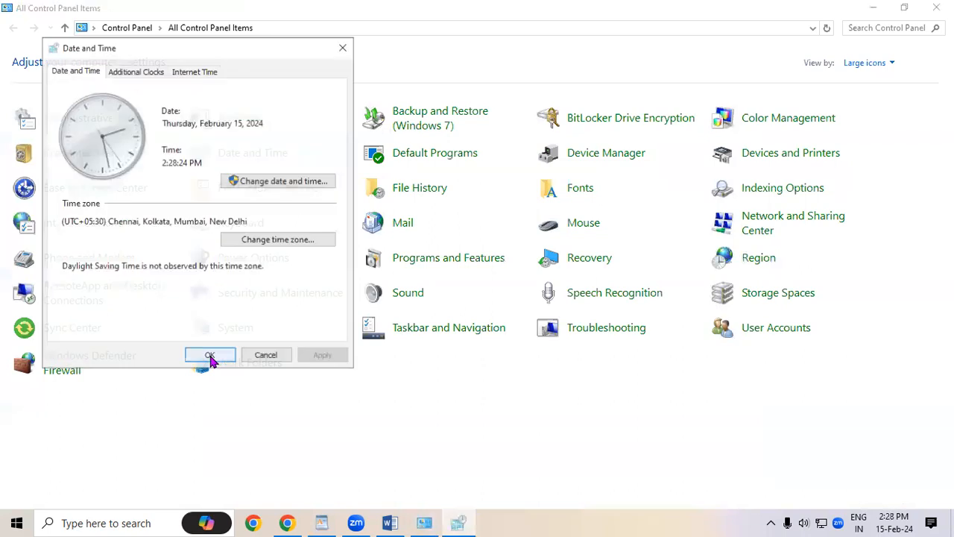
{"action": "left_click", "coordinate": [279, 180]}
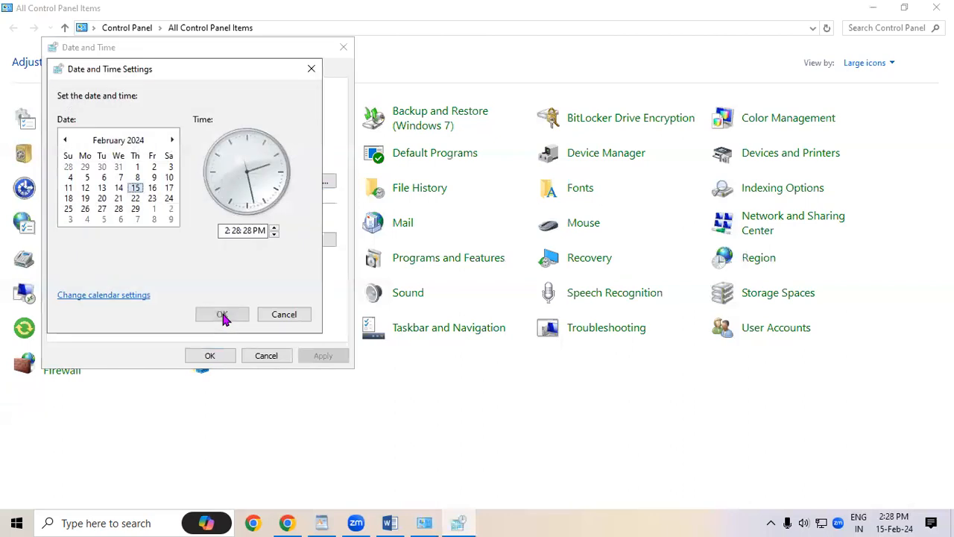
{"action": "left_click", "coordinate": [116, 298]}
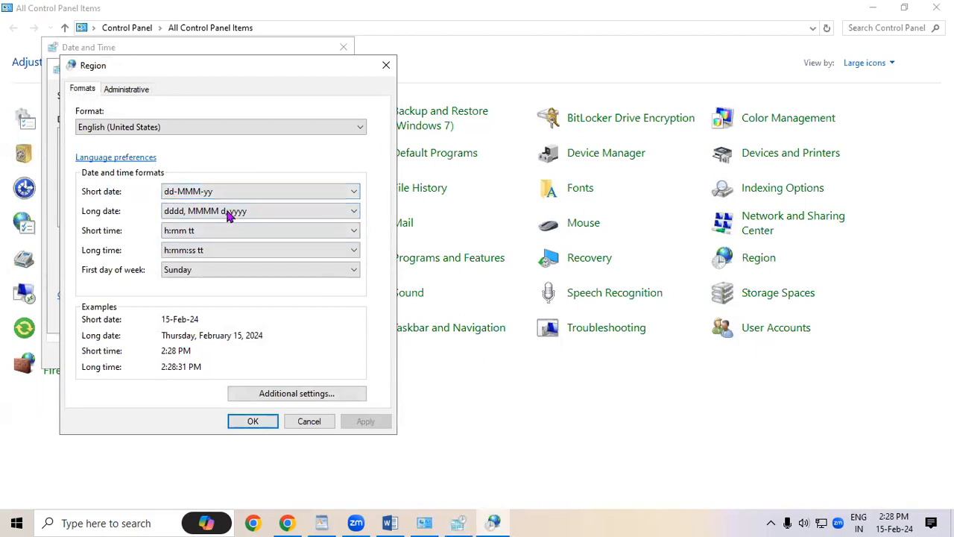
- Try the short date format M/d/yyyy, set it back to dd-MMM-yy, and apply the regional settings
{"action": "left_click", "coordinate": [252, 191]}
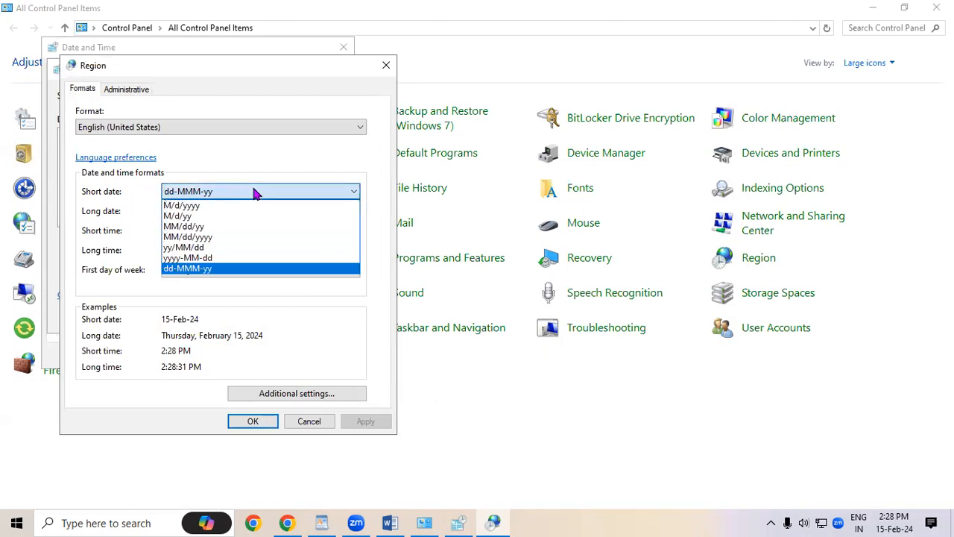
{"action": "left_click", "coordinate": [209, 207]}
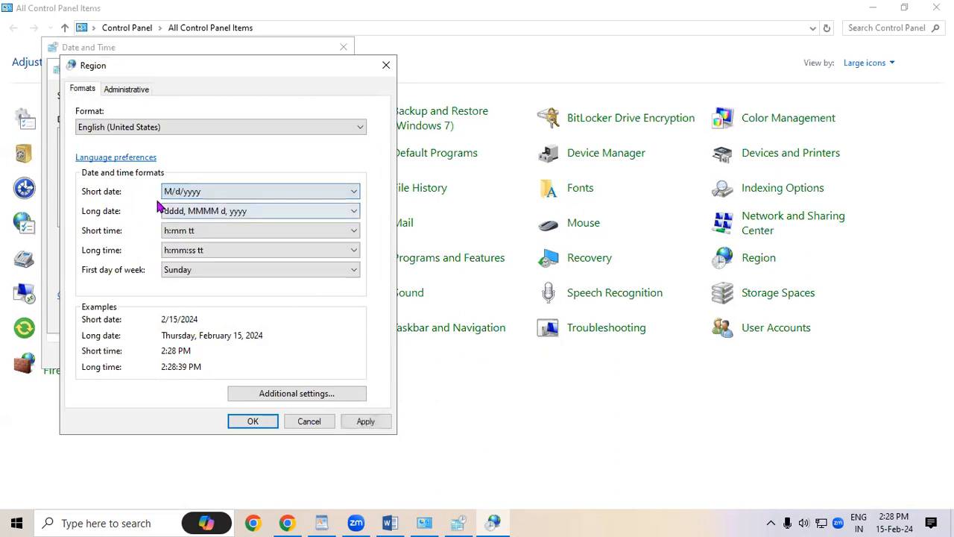
{"action": "left_click", "coordinate": [203, 195]}
{"action": "left_click", "coordinate": [224, 268]}
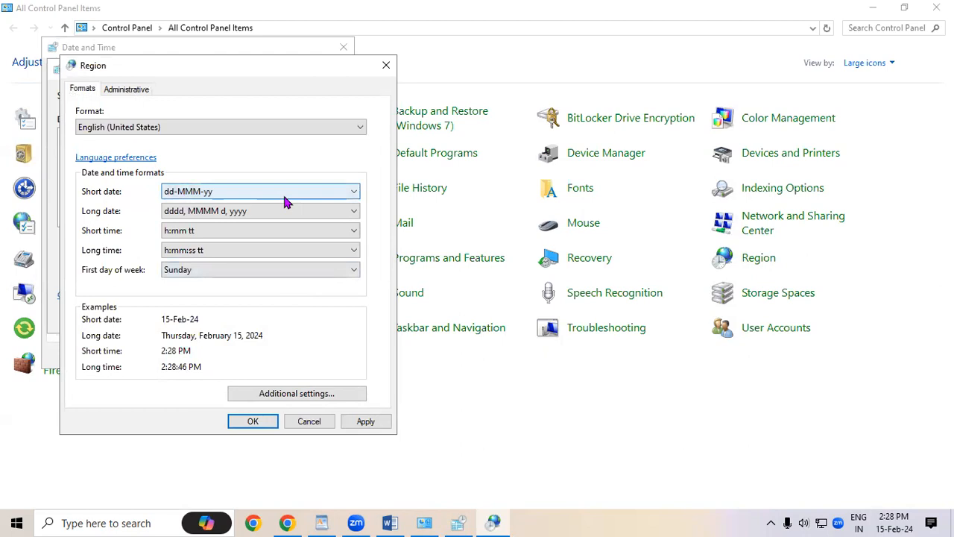
{"action": "left_click", "coordinate": [375, 421]}
{"action": "left_click", "coordinate": [253, 422]}
- Close the Control Panel and both date and time dialogs to return to the WordPad document
{"action": "left_click", "coordinate": [936, 7]}
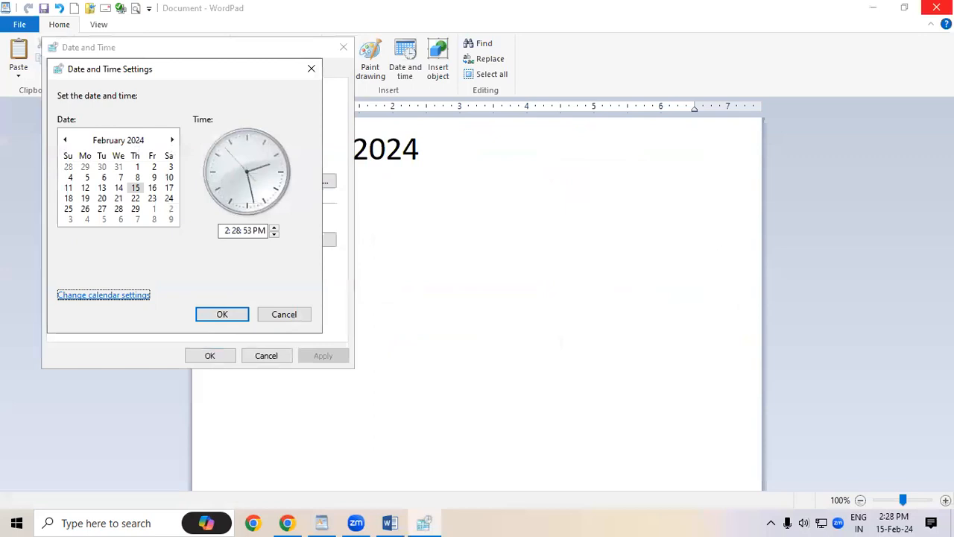
{"action": "left_click", "coordinate": [311, 69]}
{"action": "left_click", "coordinate": [352, 47]}
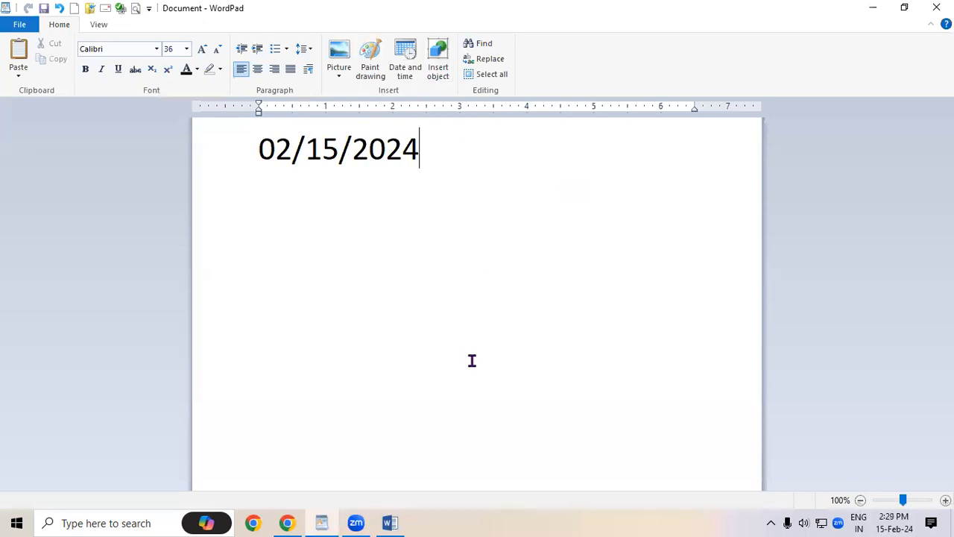
- Run the tree command from the Windows Run dialog
{"action": "key", "text": "super+r"}
{"action": "type", "text": "tree"}
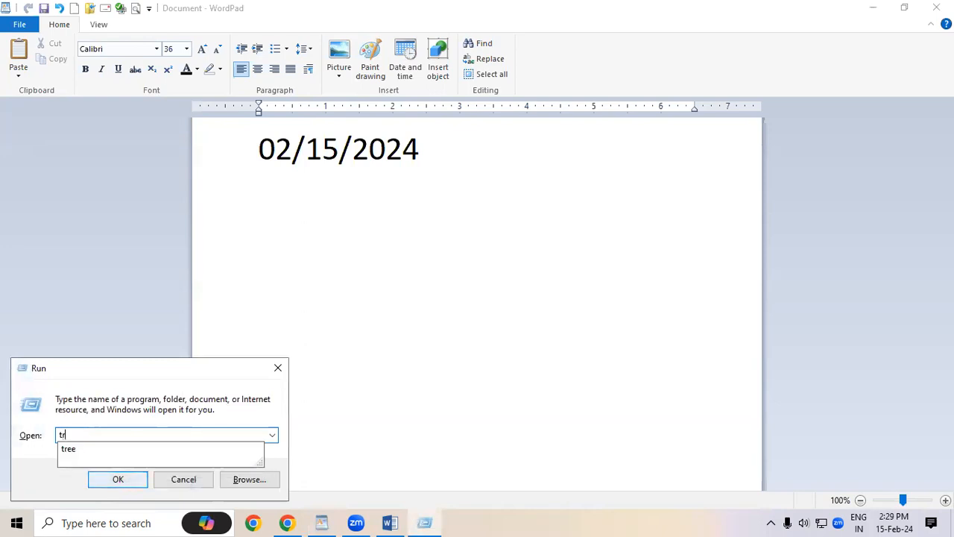
{"action": "left_click", "coordinate": [118, 479]}
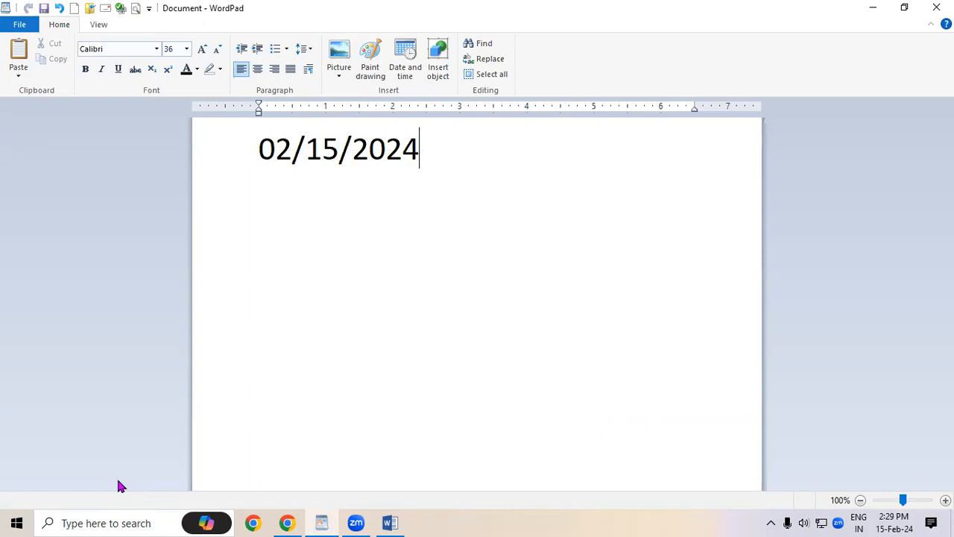
- Insert a new Microsoft Excel Chart object after the date and return to the document with the chart deselected
{"action": "left_click", "coordinate": [446, 74]}
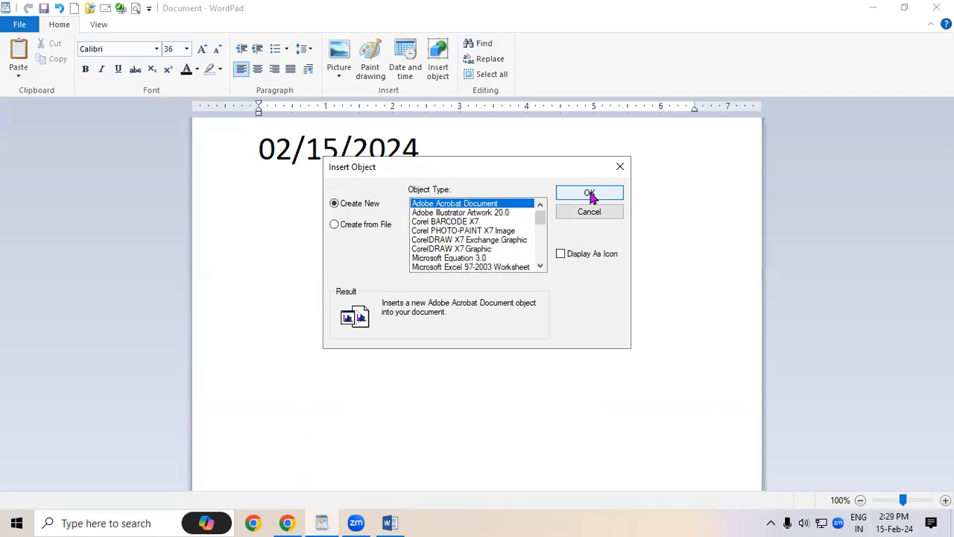
{"action": "left_click", "coordinate": [540, 267]}
{"action": "left_click", "coordinate": [540, 267]}
{"action": "left_click", "coordinate": [540, 267]}
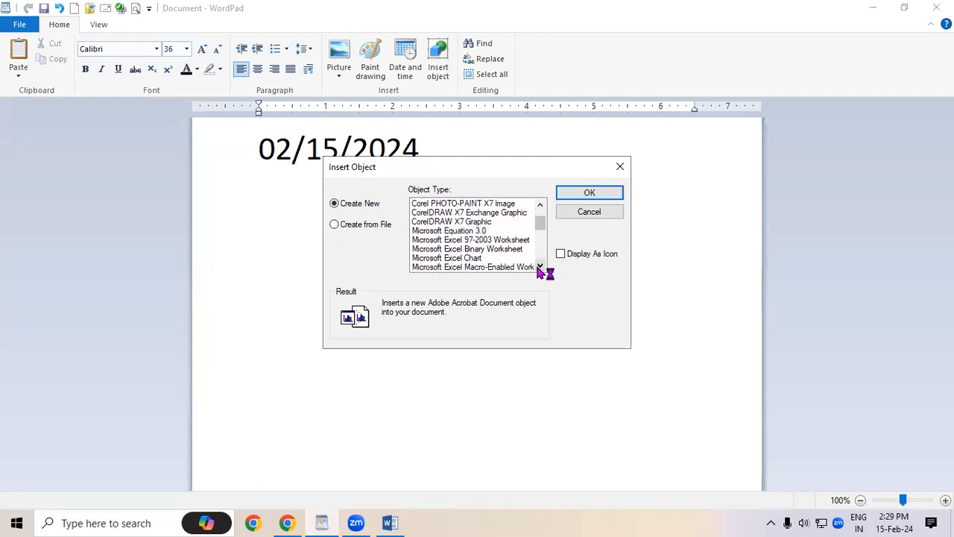
{"action": "left_click", "coordinate": [477, 258]}
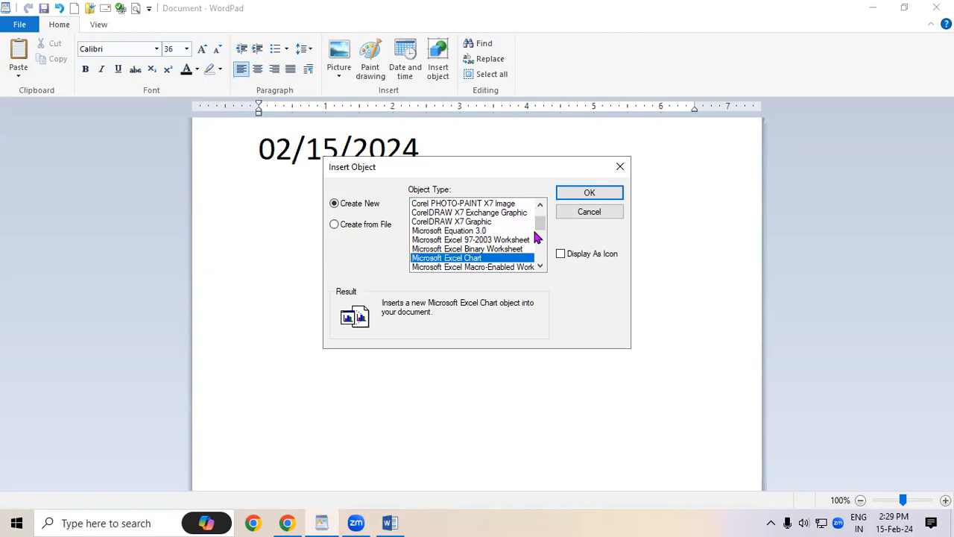
{"action": "left_click", "coordinate": [590, 195]}
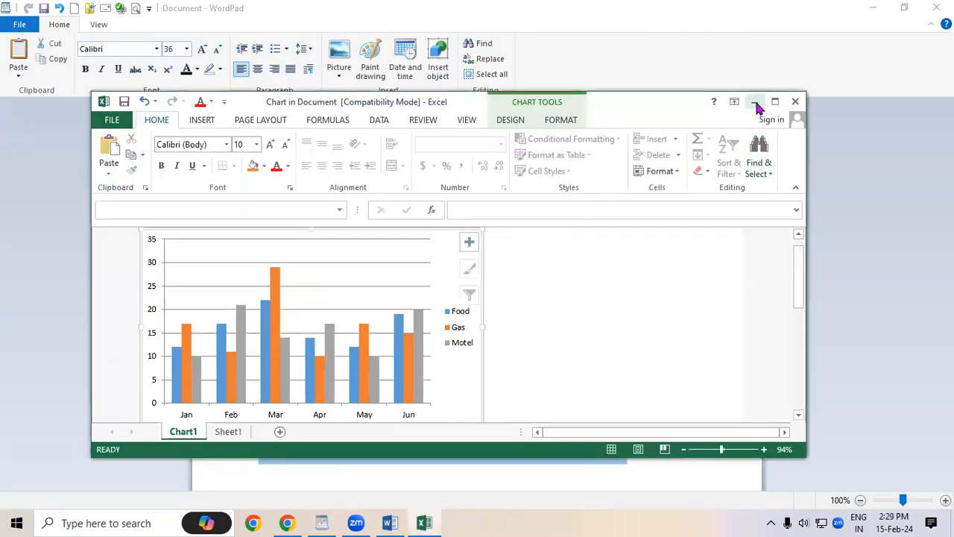
{"action": "left_click", "coordinate": [755, 102]}
{"action": "left_click", "coordinate": [728, 318]}
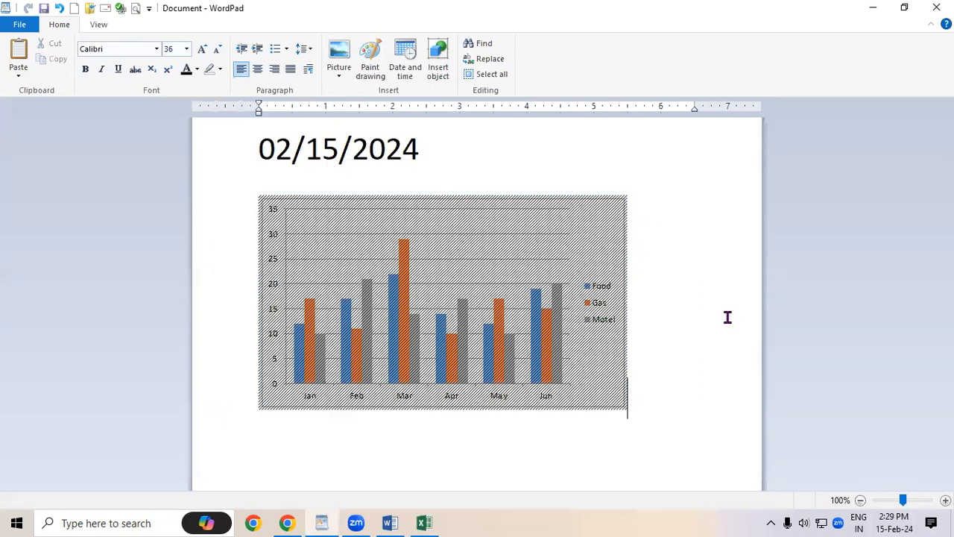
- Delete the embedded Excel chart below the date
{"action": "key", "text": "shift+Left"}
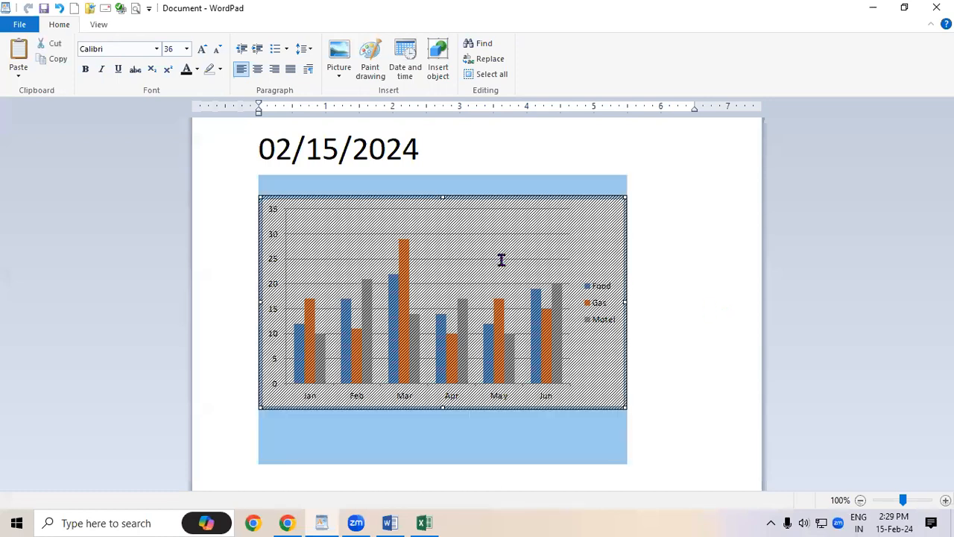
{"action": "key", "text": "Delete"}
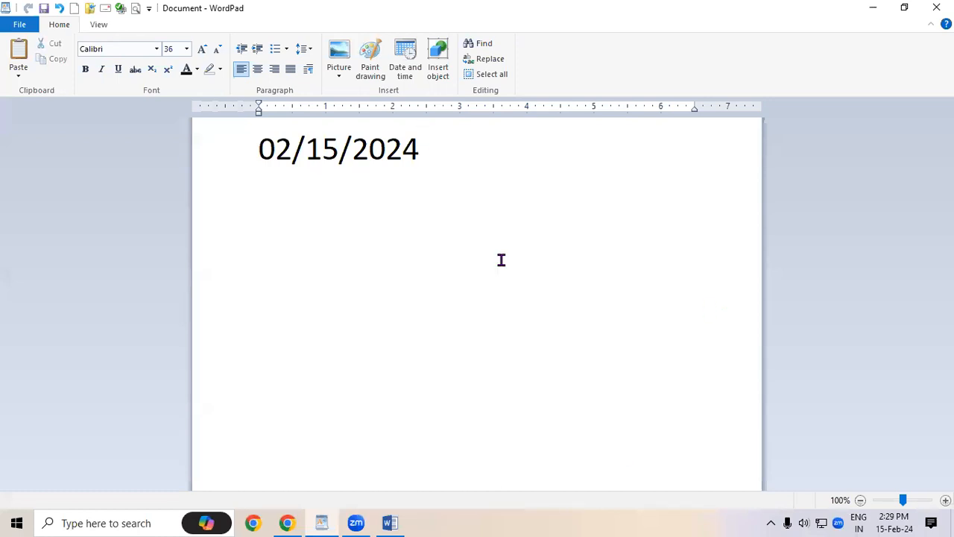
- Insert another Microsoft Excel Chart object after the date and minimize the Excel window to see it in the document
{"action": "left_click", "coordinate": [442, 66]}
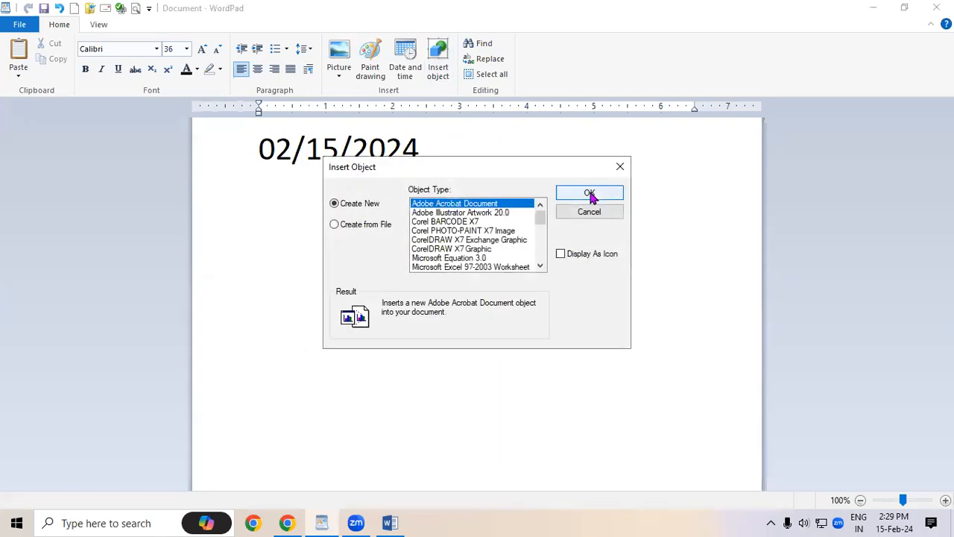
{"action": "left_click", "coordinate": [540, 267]}
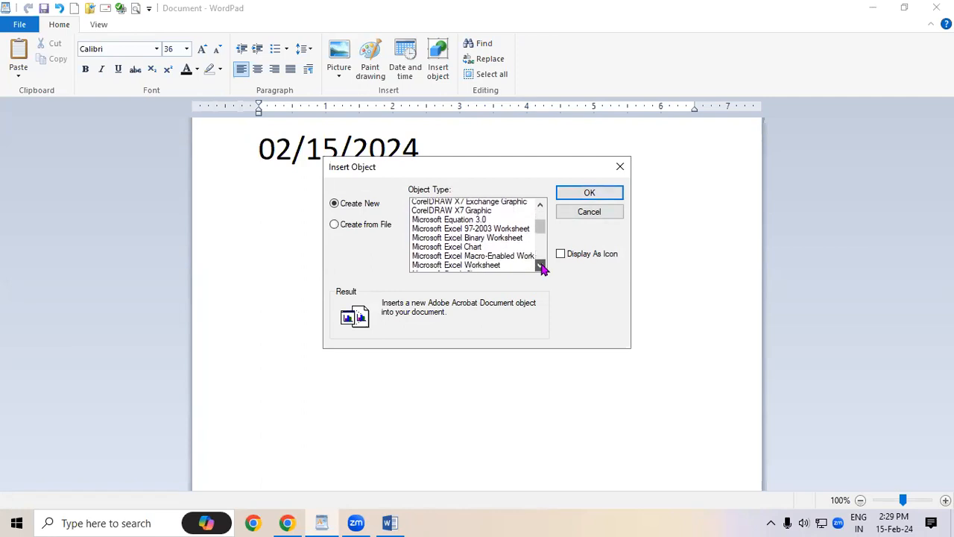
{"action": "left_click", "coordinate": [540, 267]}
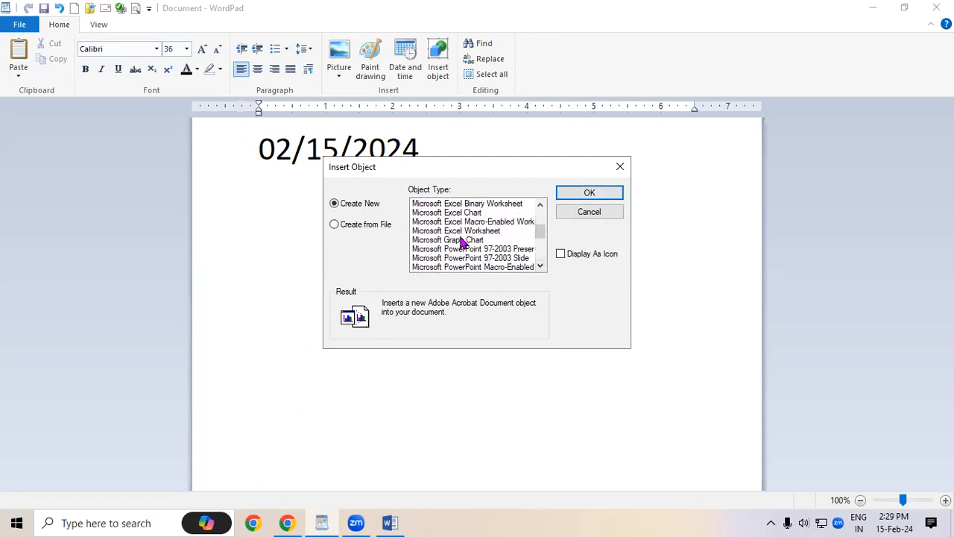
{"action": "left_click", "coordinate": [475, 215]}
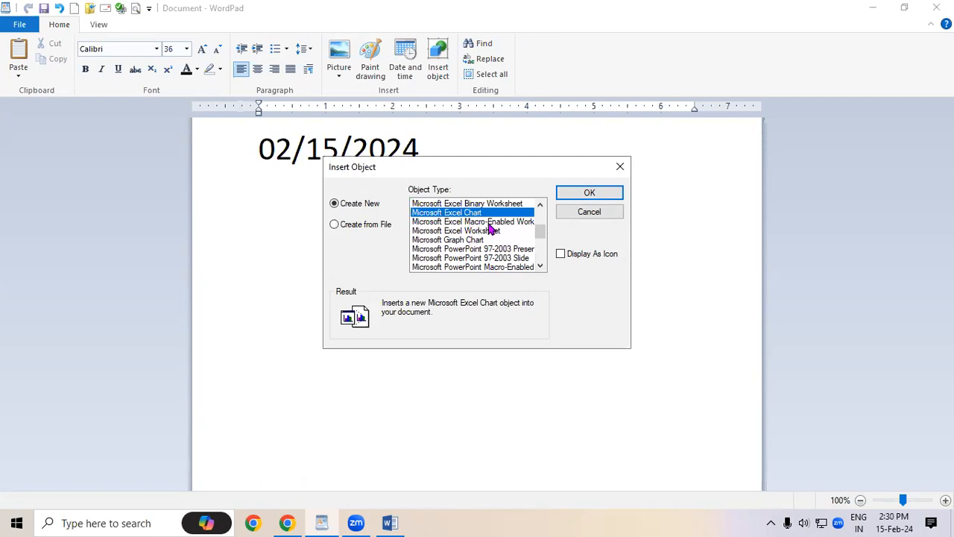
{"action": "left_click", "coordinate": [589, 194]}
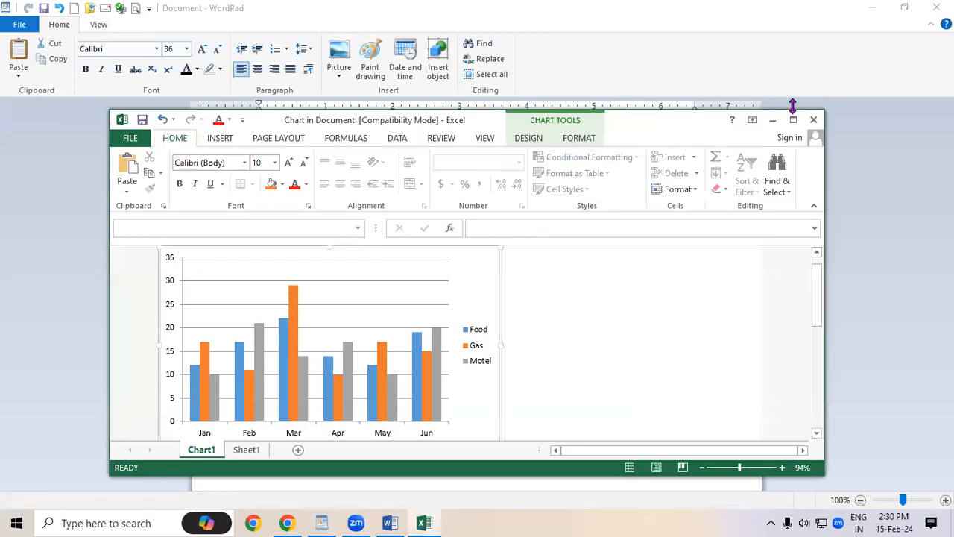
{"action": "left_click", "coordinate": [773, 120]}
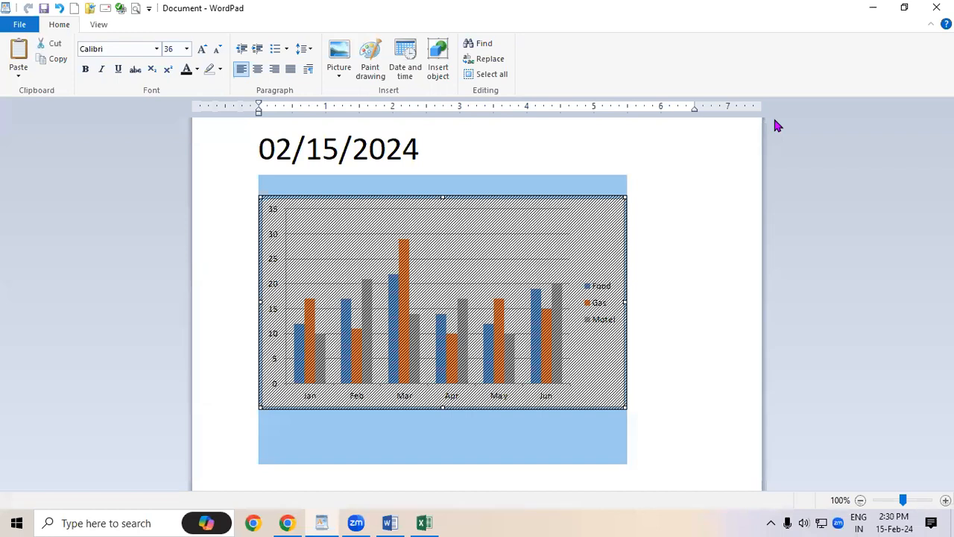
{"action": "left_click", "coordinate": [675, 252]}
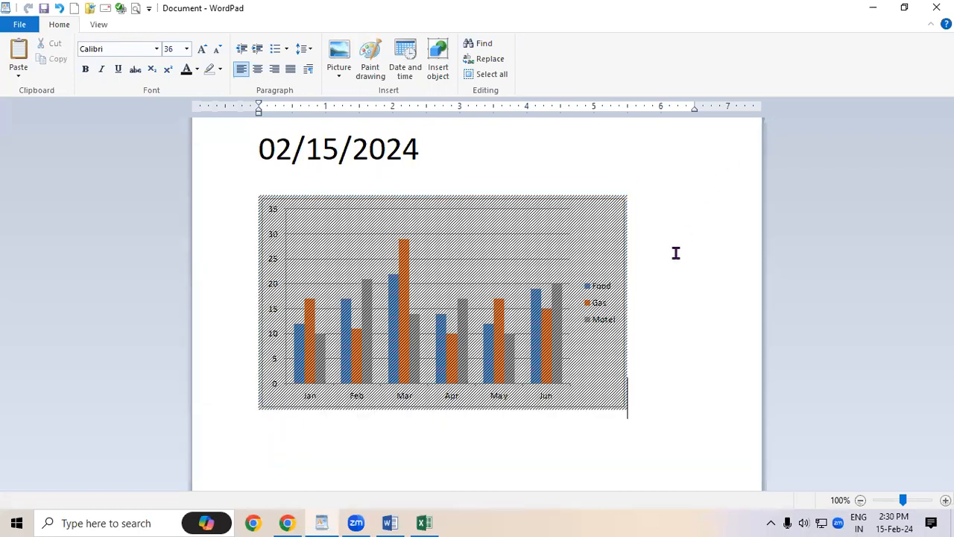
- Select the second embedded Excel chart and delete it from the document
{"action": "left_click", "coordinate": [333, 333]}
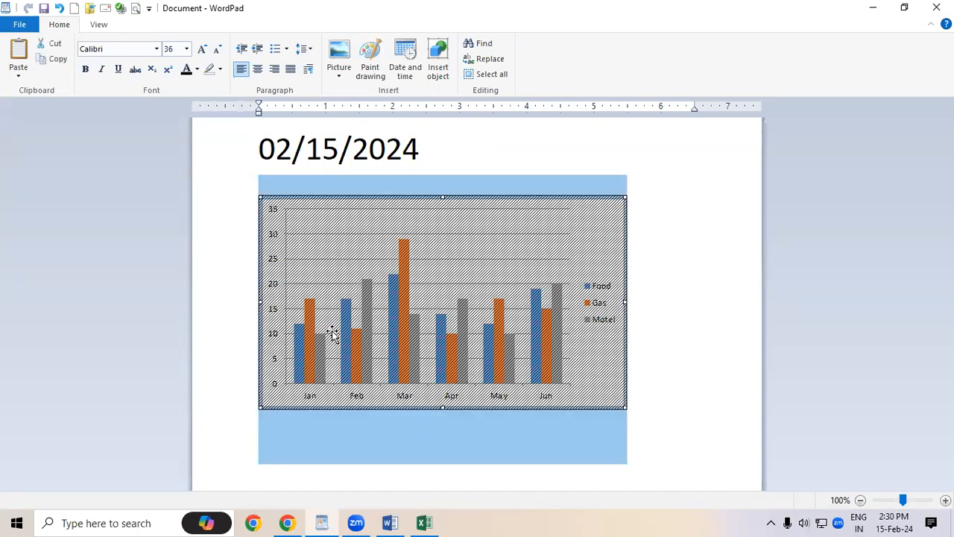
{"action": "left_click", "coordinate": [333, 334]}
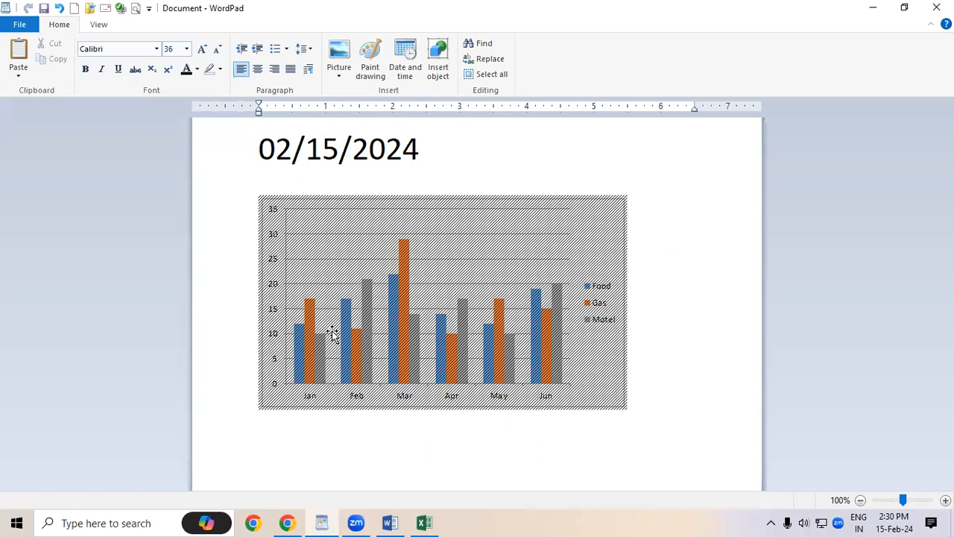
{"action": "left_click", "coordinate": [298, 289]}
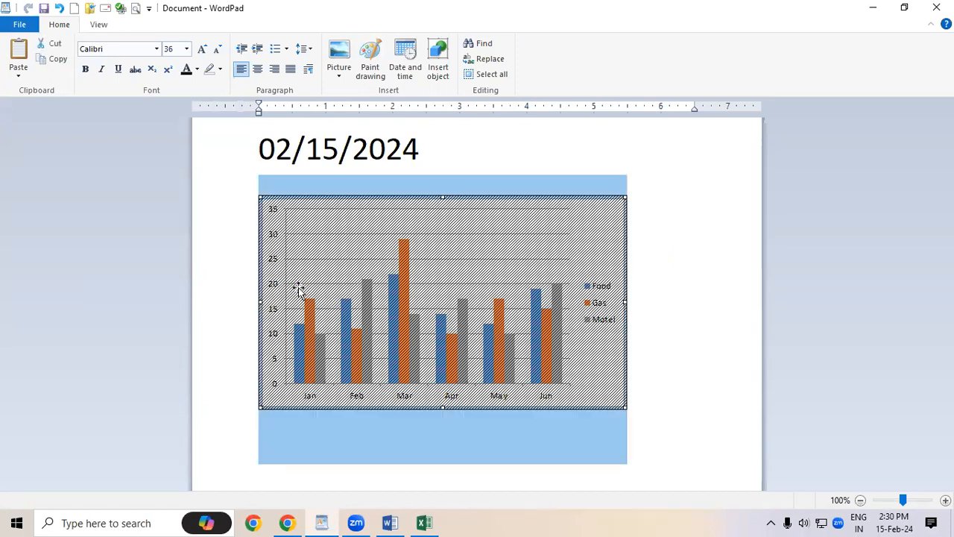
{"action": "key", "text": "Delete"}
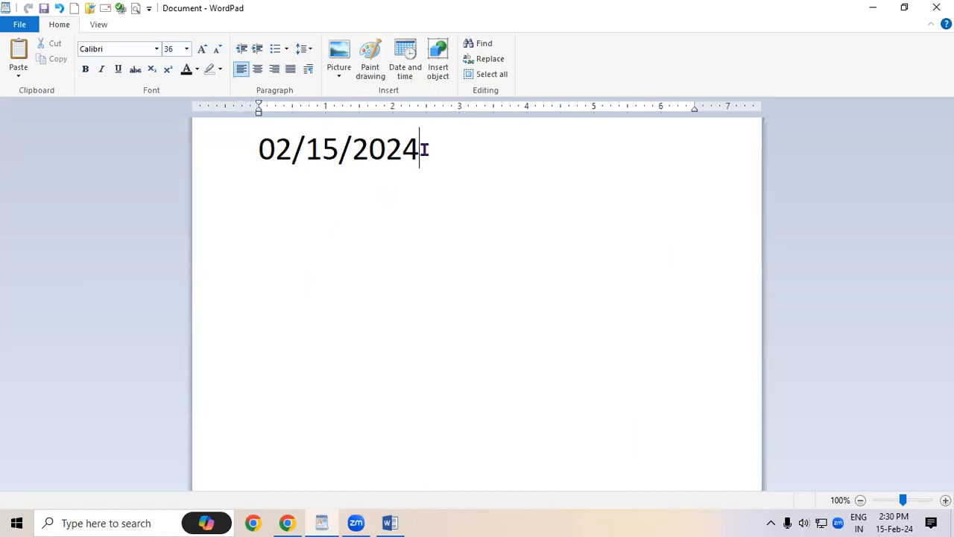
- Insert a new Microsoft Excel Worksheet object into the document after the date
{"action": "left_click", "coordinate": [438, 71]}
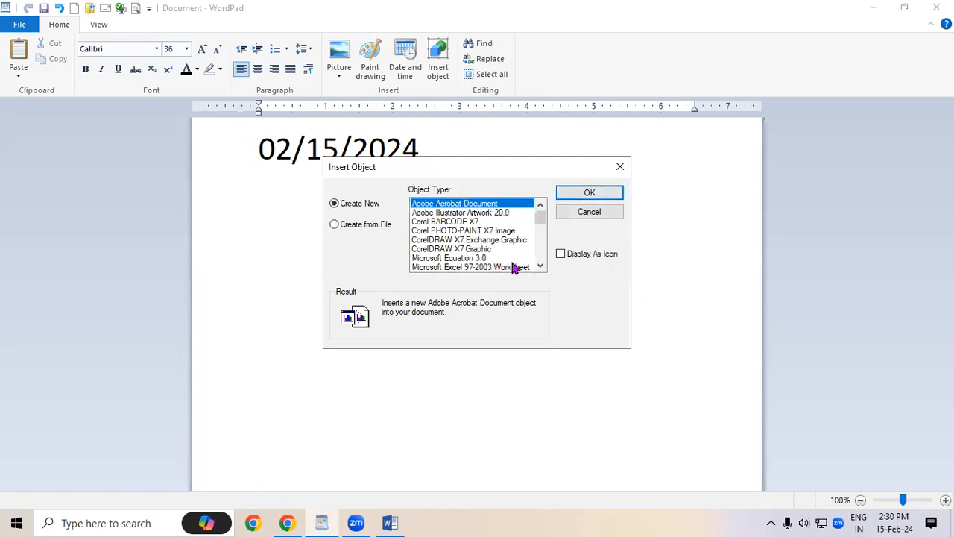
{"action": "left_click", "coordinate": [540, 268]}
{"action": "left_click", "coordinate": [540, 268]}
{"action": "left_click", "coordinate": [540, 268]}
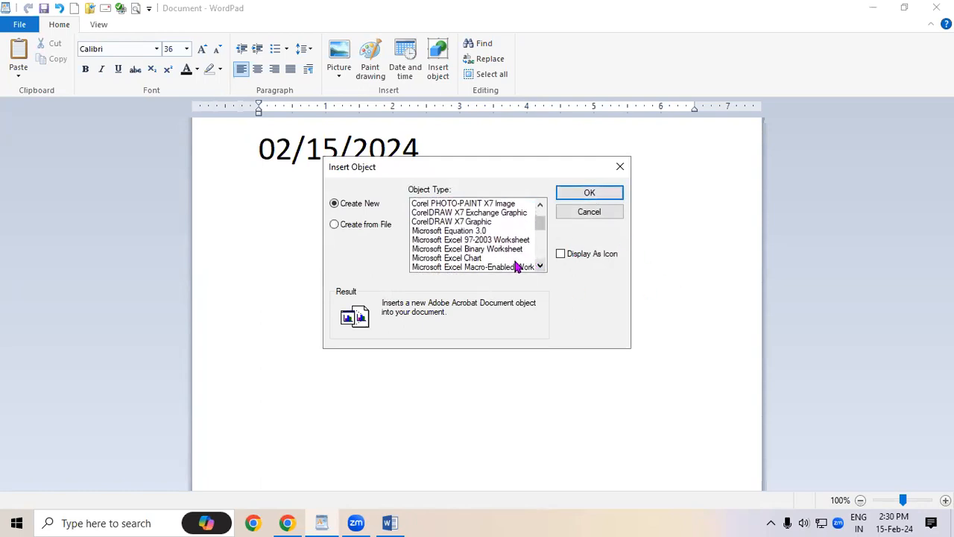
{"action": "left_click", "coordinate": [541, 268]}
{"action": "left_click", "coordinate": [541, 267]}
{"action": "left_click", "coordinate": [540, 268]}
{"action": "left_click", "coordinate": [540, 268]}
{"action": "left_click", "coordinate": [540, 267]}
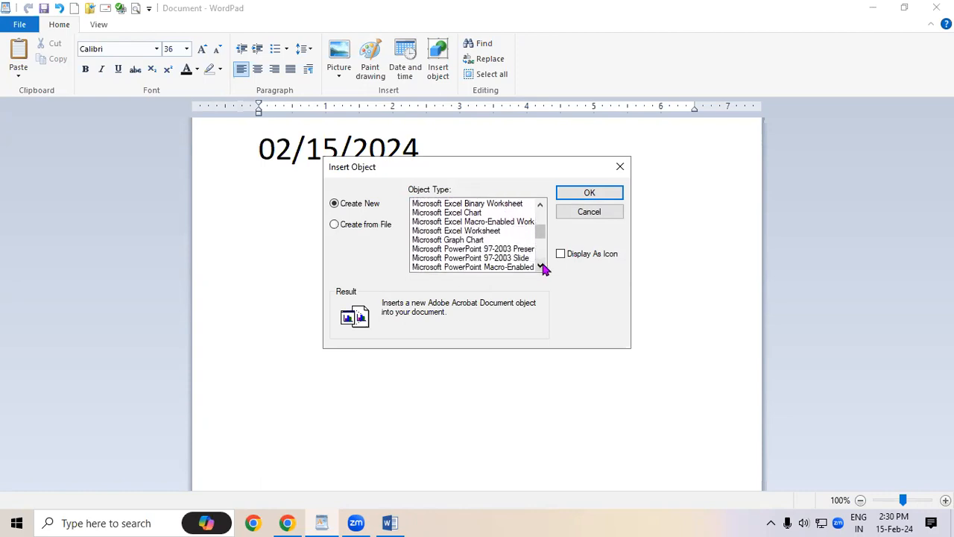
{"action": "left_click", "coordinate": [484, 231]}
{"action": "left_click", "coordinate": [597, 192]}
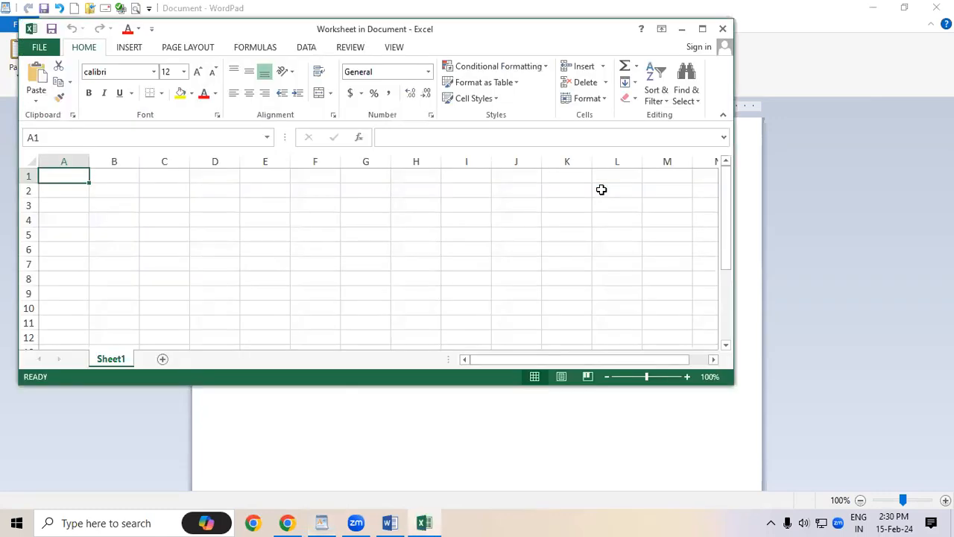
- Select cell H8 in the embedded worksheet
{"action": "left_click", "coordinate": [306, 283]}
{"action": "left_click", "coordinate": [498, 277]}
{"action": "left_click", "coordinate": [405, 273]}
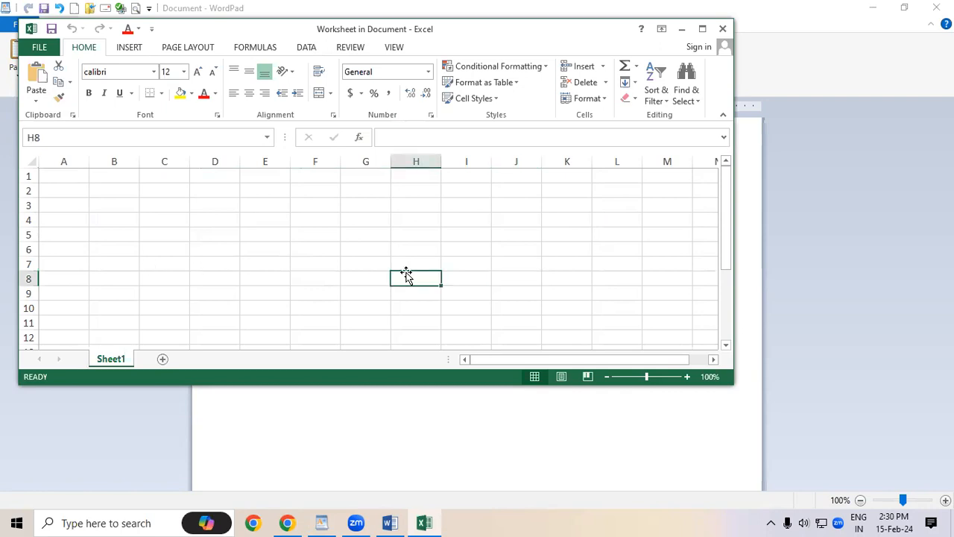
- Close the embedded worksheet's Excel window, then delete the worksheet object and the date, leaving the document blank
{"action": "left_click", "coordinate": [723, 28]}
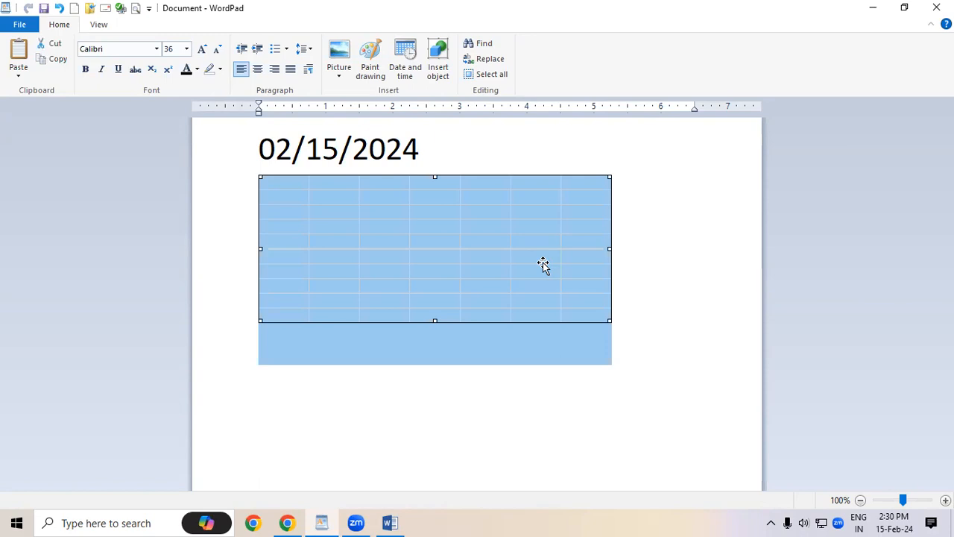
{"action": "key", "text": "Delete"}
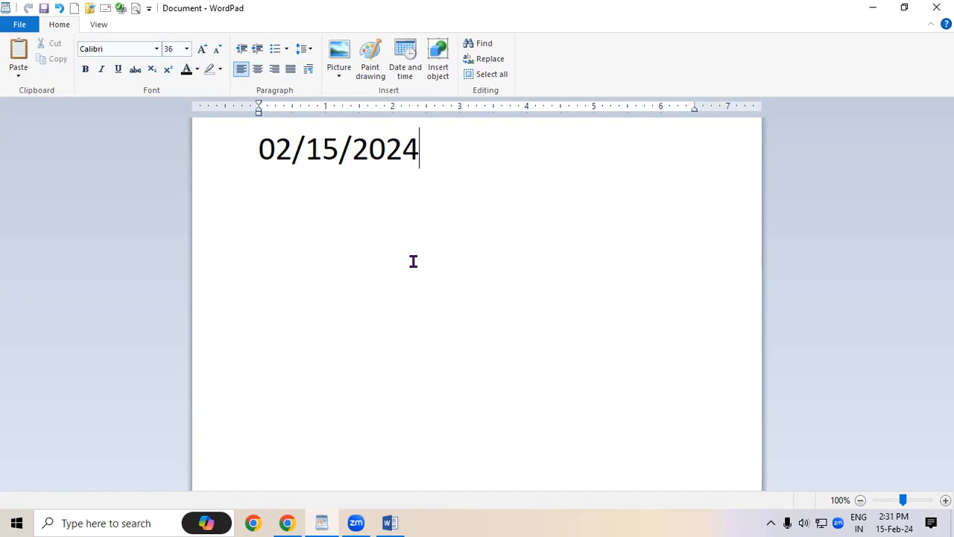
{"action": "key", "text": "ctrl+a"}
{"action": "key", "text": "BackSpace"}
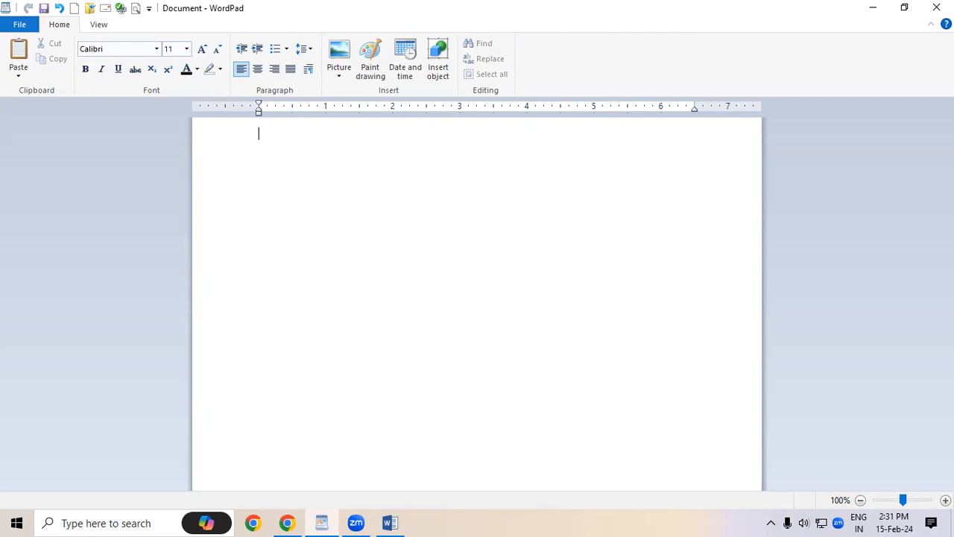
- Paste the copied sample paragraphs repeatedly into the blank document
{"action": "key", "text": "ctrl+v"}
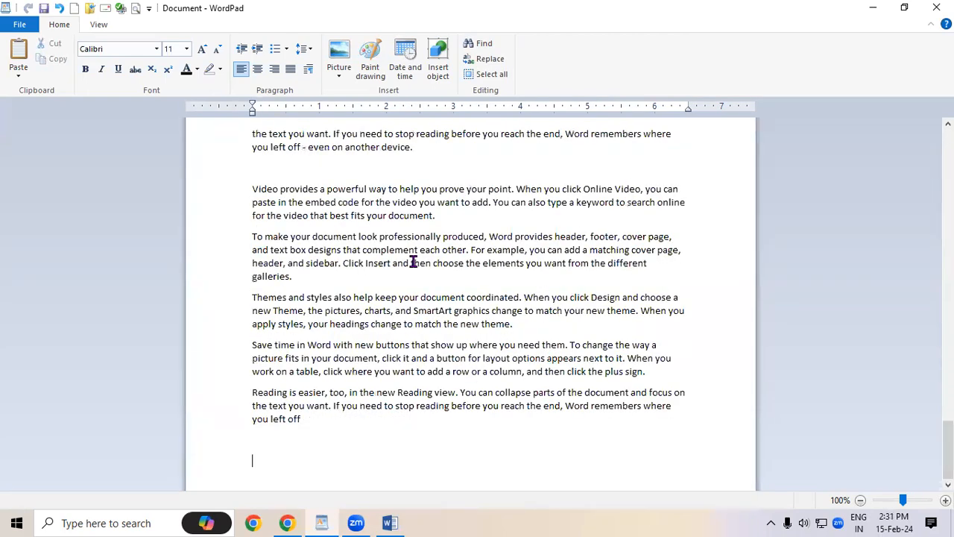
{"action": "key", "text": "ctrl+v"}
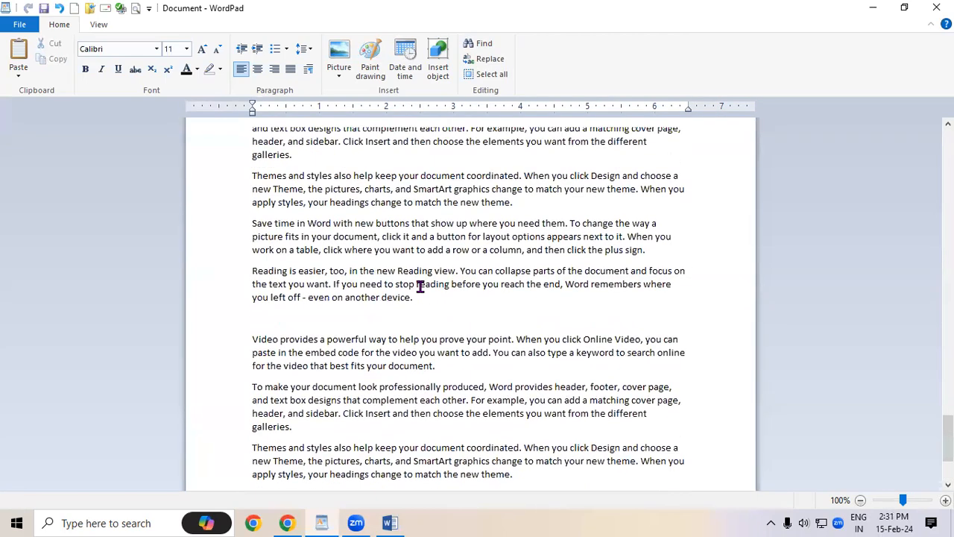
{"action": "scroll", "coordinate": [420, 287], "scroll_direction": "up", "scroll_amount": 5}
{"action": "scroll", "coordinate": [420, 287], "scroll_direction": "down", "scroll_amount": 1}
{"action": "scroll", "coordinate": [420, 287], "scroll_direction": "up", "scroll_amount": 1}
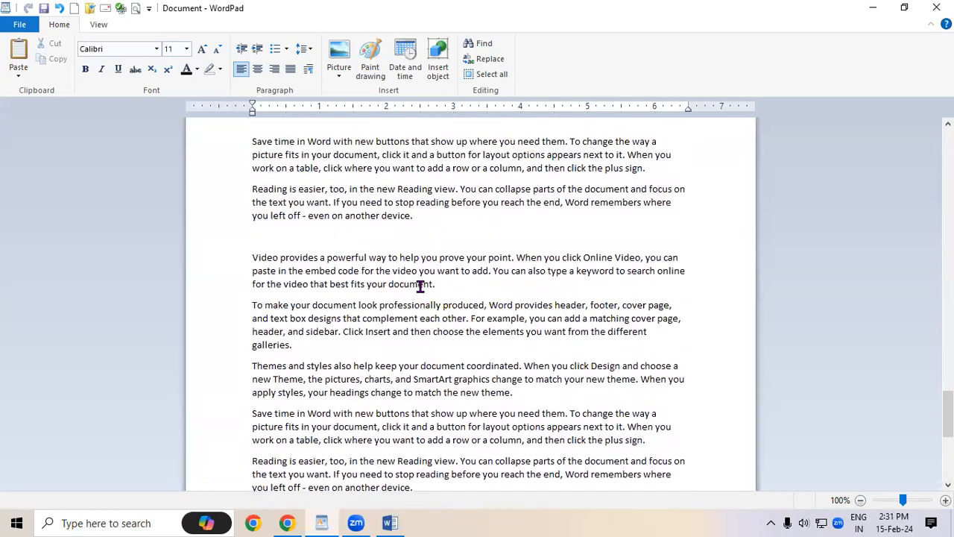
- Increase the font size of the whole document's text to 18
{"action": "key", "text": "ctrl+a"}
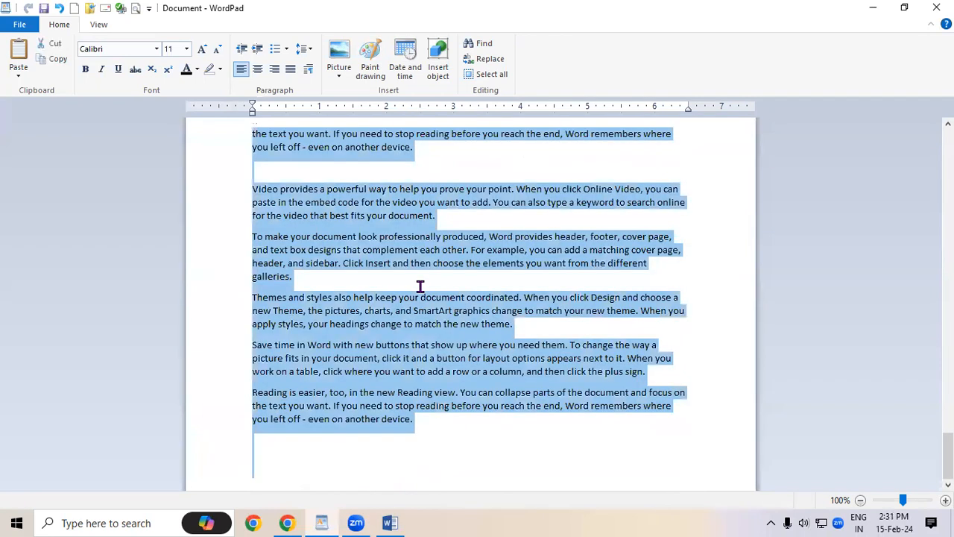
{"action": "key", "text": "ctrl+shift+period"}
{"action": "key", "text": "ctrl+shift+period"}
{"action": "key", "text": "ctrl+shift+period"}
{"action": "key", "text": "ctrl+shift+period"}
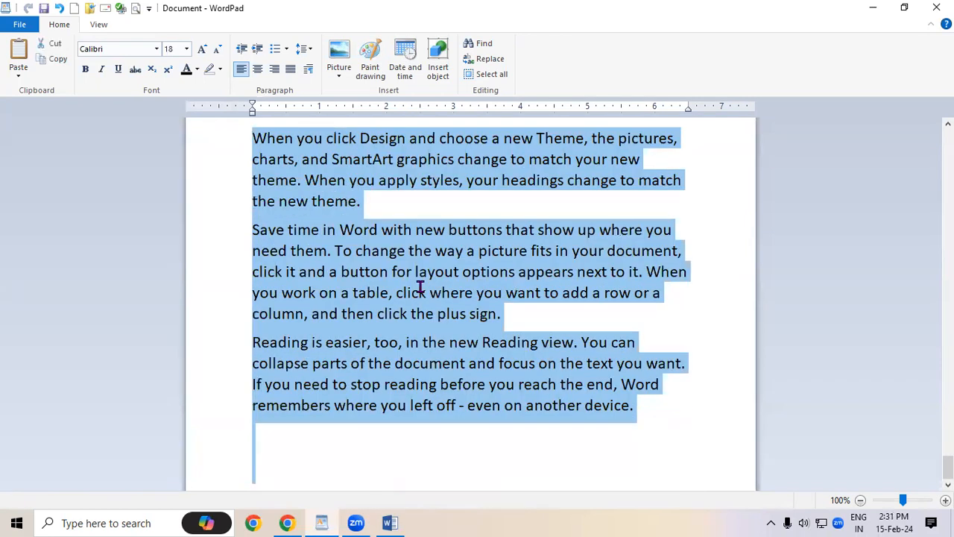
{"action": "left_click", "coordinate": [420, 287]}
{"action": "scroll", "coordinate": [420, 287], "scroll_direction": "up", "scroll_amount": 3}
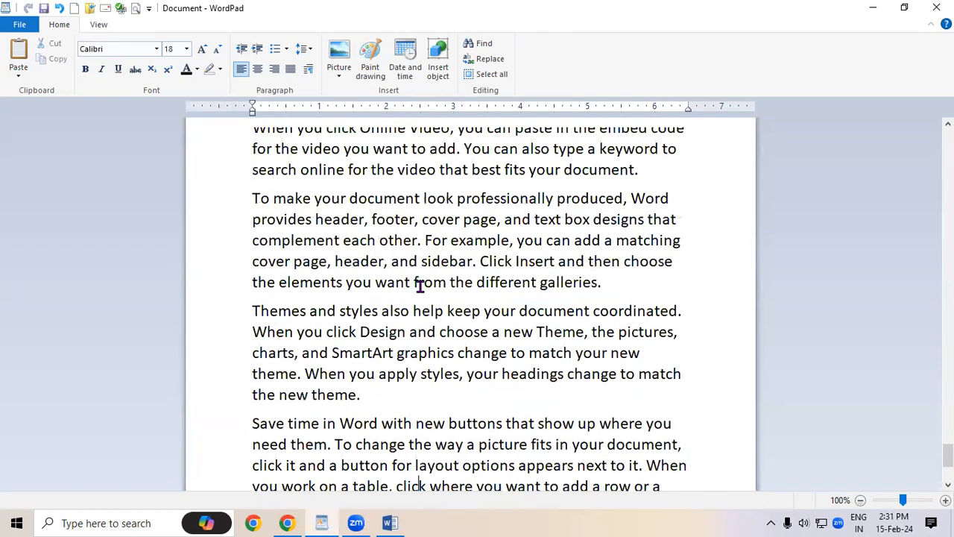
- Search the document for "you", step through its successive occurrences, and close the search
{"action": "key", "text": "ctrl+f"}
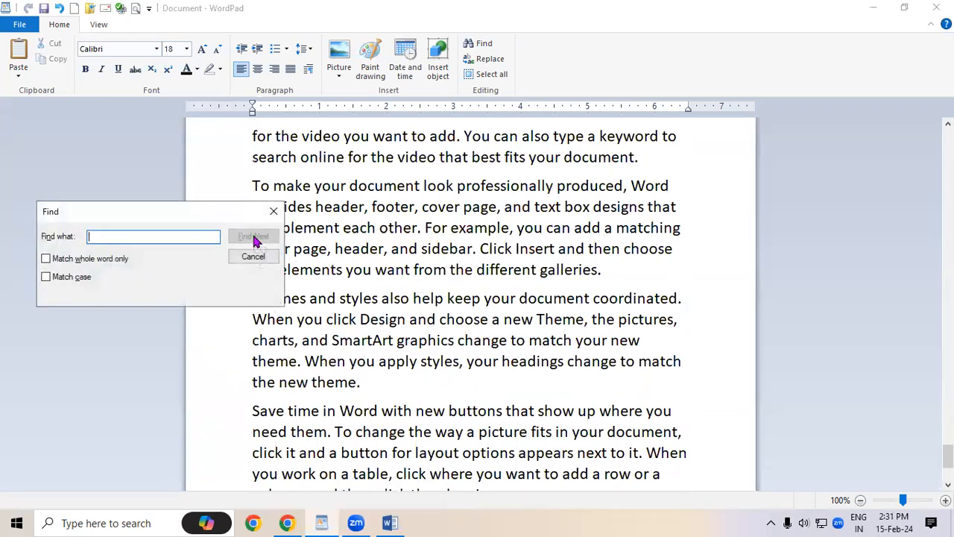
{"action": "type", "text": "you"}
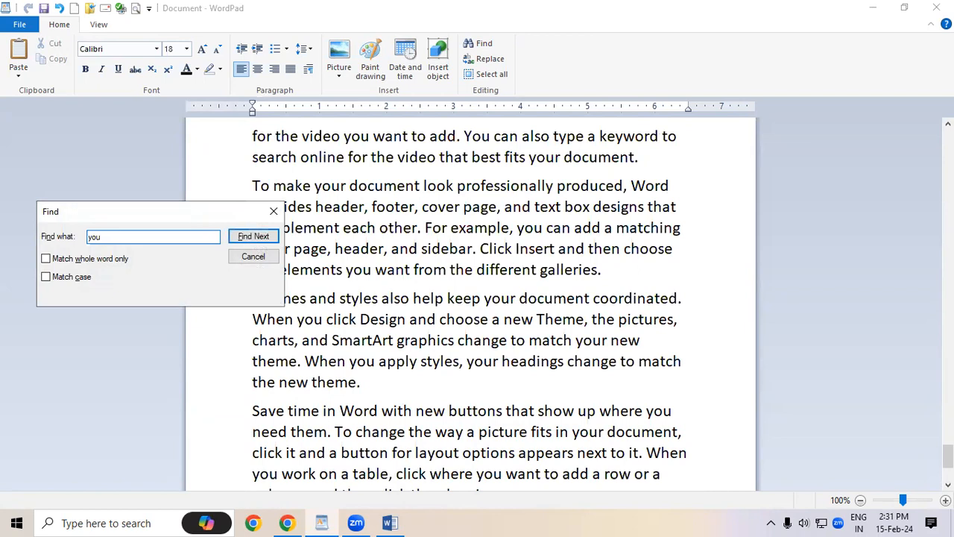
{"action": "left_click", "coordinate": [261, 237]}
{"action": "left_click", "coordinate": [261, 238]}
{"action": "left_click", "coordinate": [260, 237]}
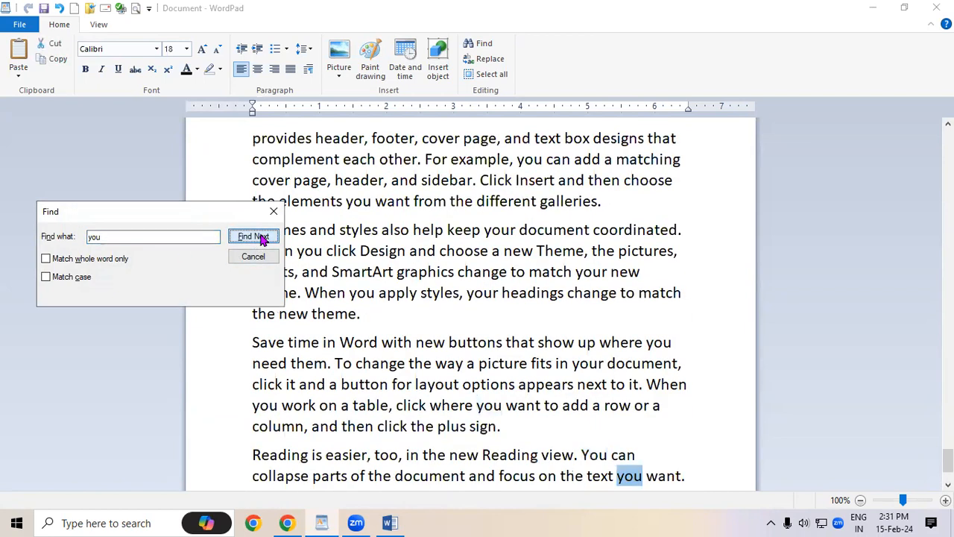
{"action": "left_click", "coordinate": [261, 237]}
{"action": "left_click", "coordinate": [261, 237]}
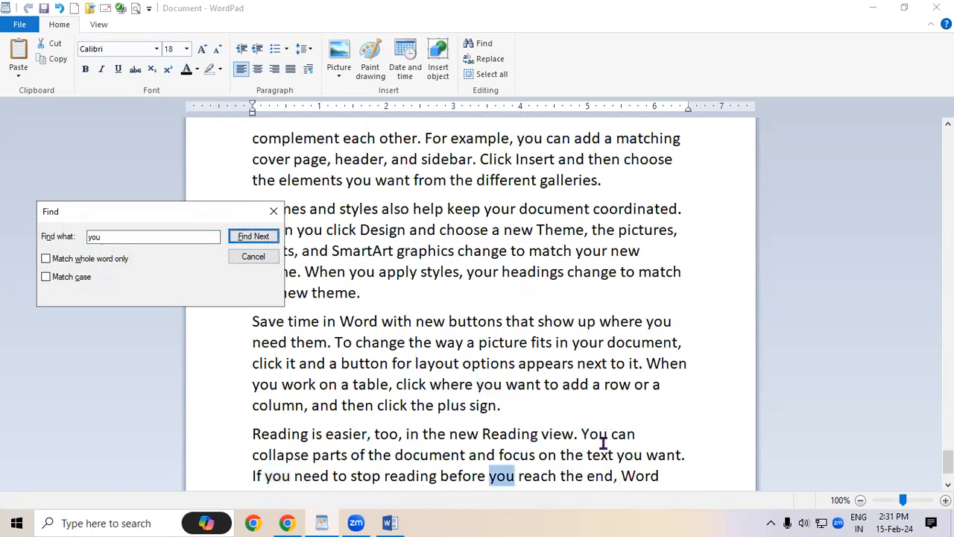
{"action": "left_click", "coordinate": [254, 237]}
{"action": "left_click", "coordinate": [253, 237]}
{"action": "left_click", "coordinate": [254, 237]}
{"action": "left_click", "coordinate": [253, 237]}
{"action": "left_click", "coordinate": [253, 237]}
{"action": "left_click", "coordinate": [254, 237]}
{"action": "left_click", "coordinate": [254, 237]}
{"action": "left_click", "coordinate": [253, 237]}
{"action": "left_click", "coordinate": [253, 237]}
{"action": "left_click", "coordinate": [254, 237]}
{"action": "left_click", "coordinate": [253, 237]}
{"action": "left_click", "coordinate": [253, 237]}
{"action": "left_click", "coordinate": [253, 237]}
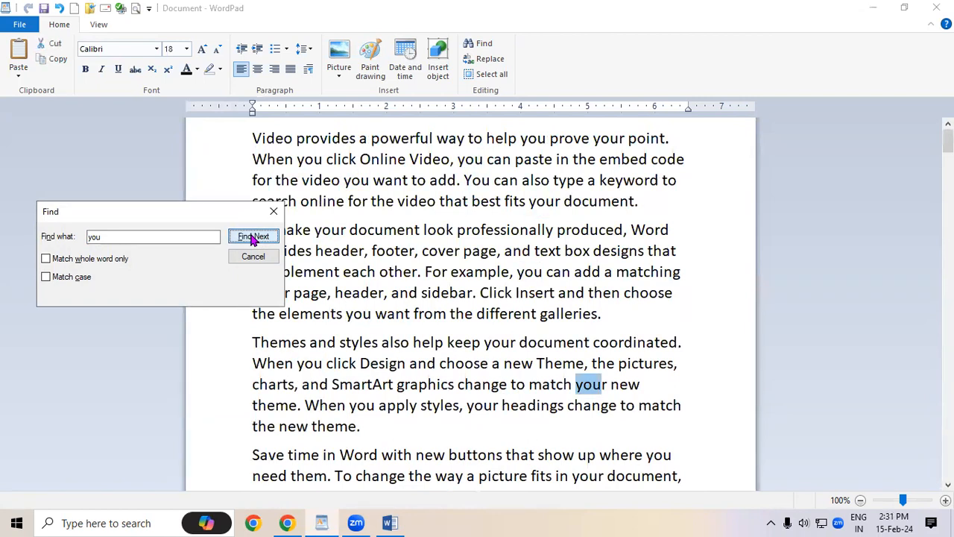
{"action": "left_click", "coordinate": [253, 237]}
{"action": "left_click", "coordinate": [253, 237]}
{"action": "left_click", "coordinate": [254, 237]}
{"action": "left_click", "coordinate": [253, 237]}
{"action": "left_click", "coordinate": [254, 237]}
{"action": "left_click", "coordinate": [253, 237]}
{"action": "left_click", "coordinate": [253, 237]}
{"action": "left_click", "coordinate": [254, 237]}
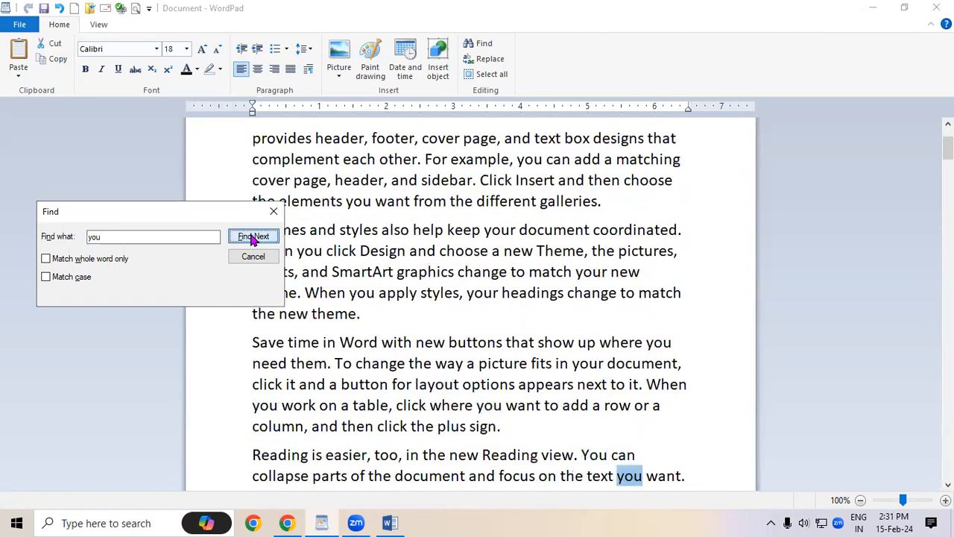
{"action": "left_click", "coordinate": [253, 237]}
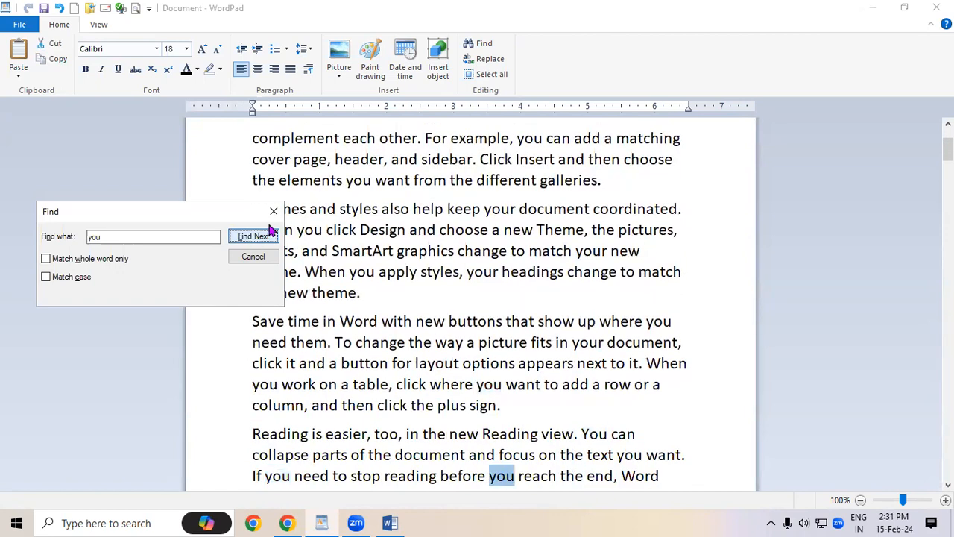
{"action": "left_click", "coordinate": [274, 211]}
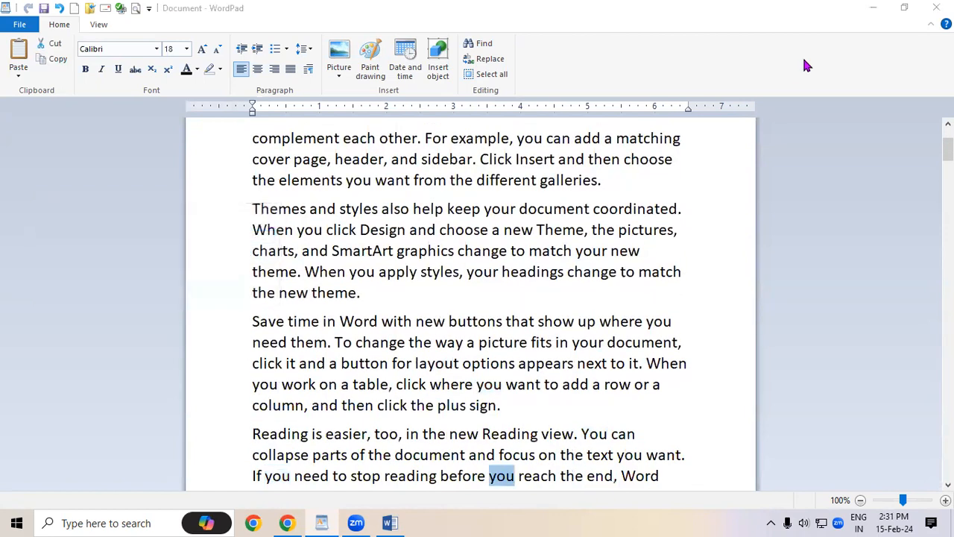
{"action": "left_click", "coordinate": [804, 66]}
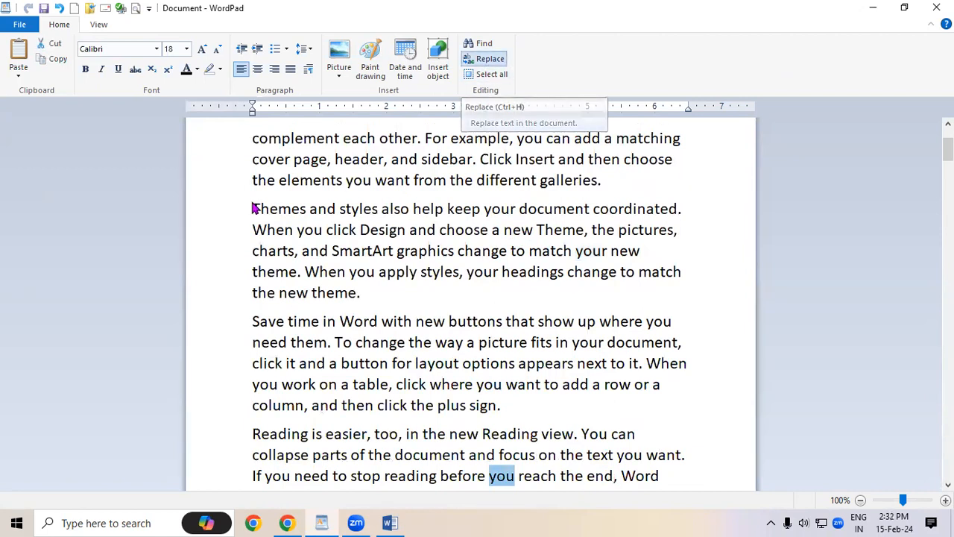
- Replace every occurrence of "you" in the document with "Padrauna" and close the Replace dialog
{"action": "left_click", "coordinate": [488, 59]}
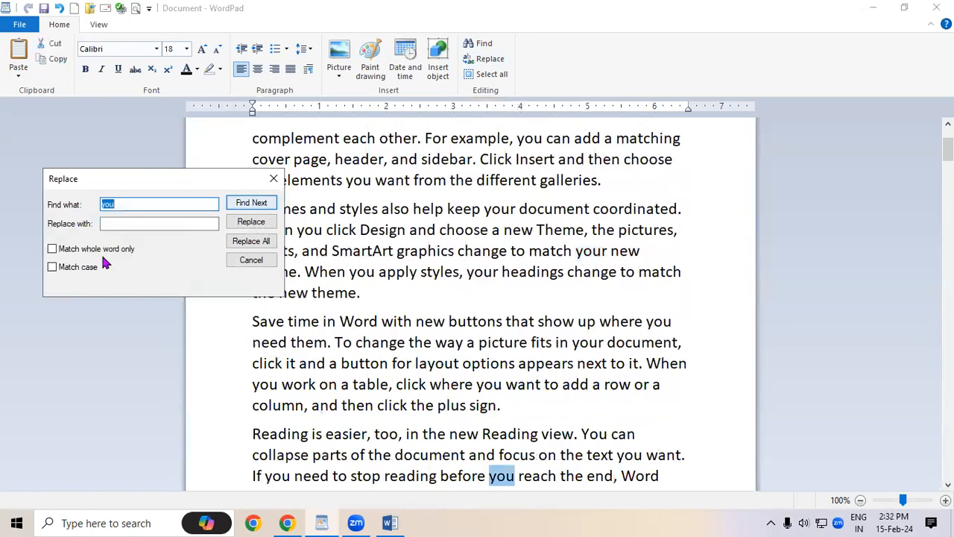
{"action": "left_click", "coordinate": [135, 223]}
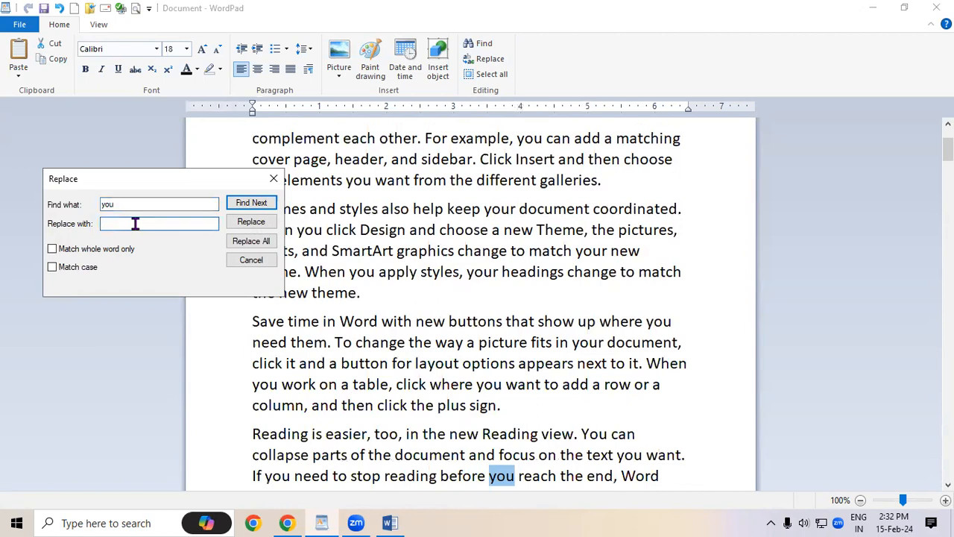
{"action": "type", "text": "Padrauna"}
{"action": "left_click", "coordinate": [252, 242]}
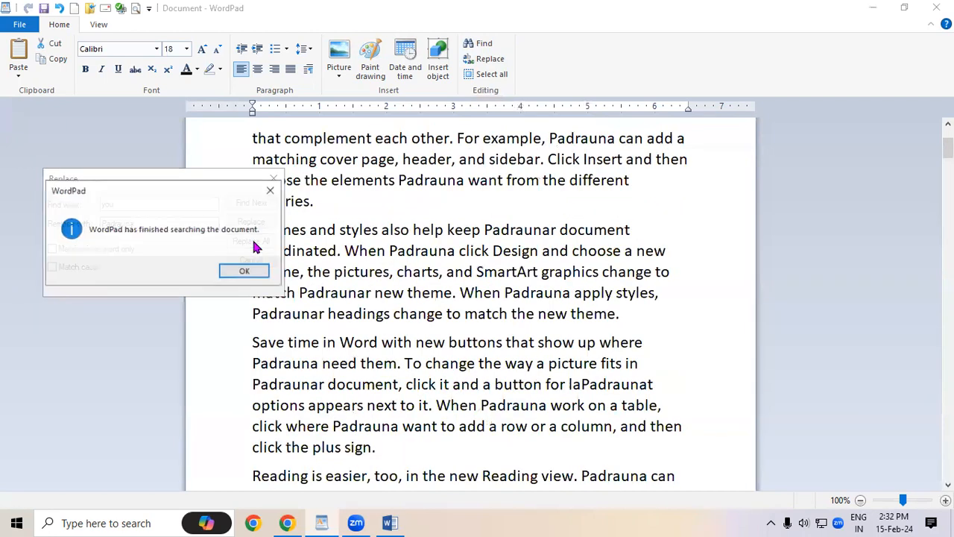
{"action": "left_click", "coordinate": [246, 271]}
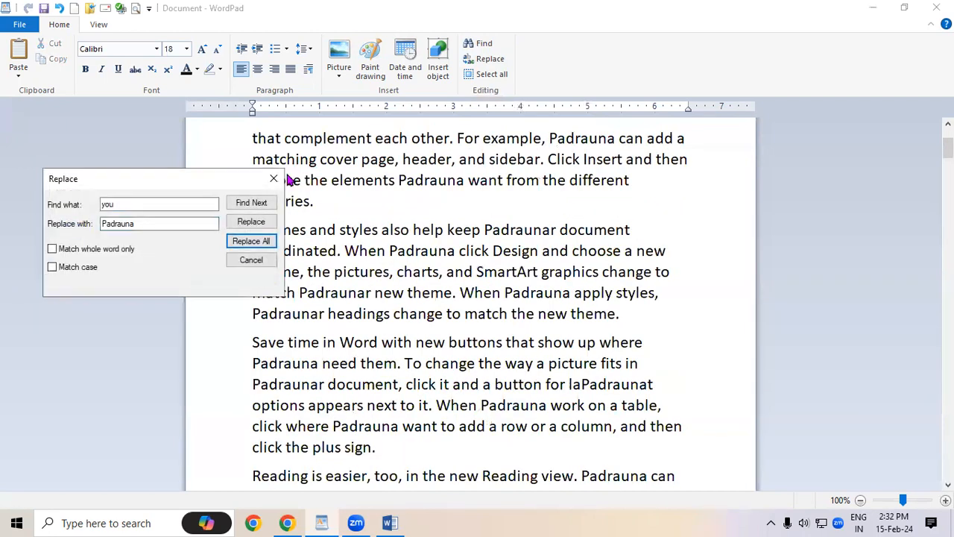
{"action": "left_click", "coordinate": [273, 180]}
- Review the opening paragraphs to check where "Padrauna" was substituted
{"action": "scroll", "coordinate": [319, 361], "scroll_direction": "down", "scroll_amount": 1}
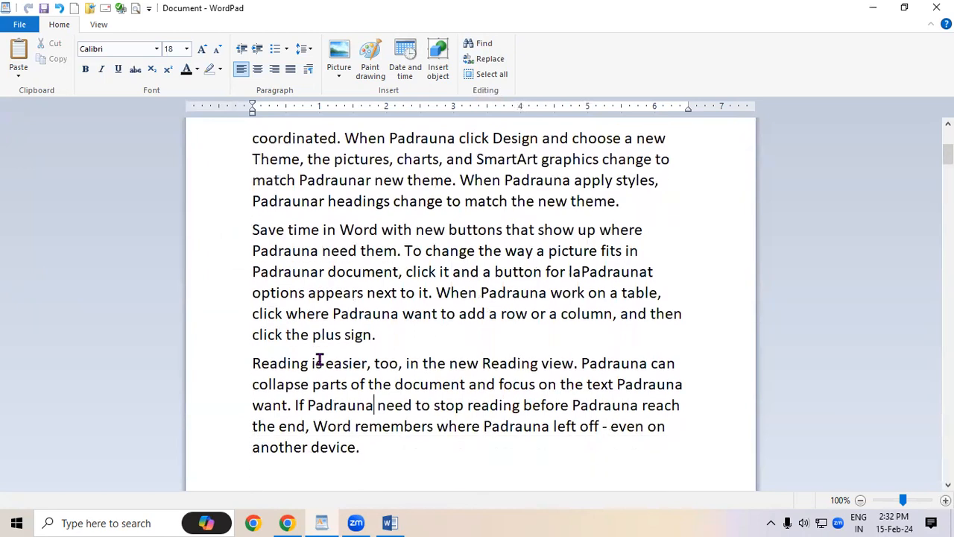
{"action": "scroll", "coordinate": [319, 361], "scroll_direction": "up", "scroll_amount": 3}
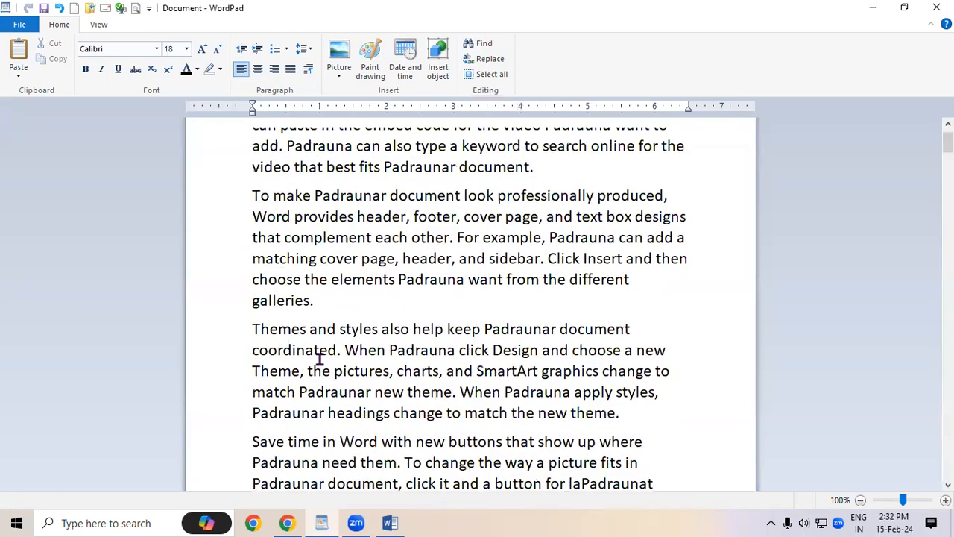
{"action": "scroll", "coordinate": [319, 361], "scroll_direction": "up", "scroll_amount": 1}
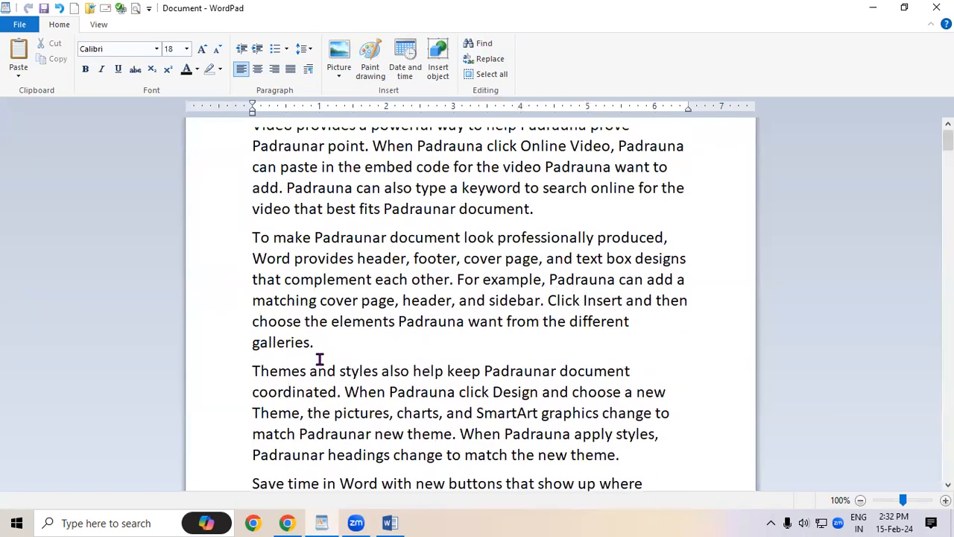
{"action": "scroll", "coordinate": [320, 361], "scroll_direction": "down", "scroll_amount": 1}
{"action": "scroll", "coordinate": [320, 361], "scroll_direction": "up", "scroll_amount": 1}
{"action": "scroll", "coordinate": [319, 361], "scroll_direction": "down", "scroll_amount": 3}
{"action": "scroll", "coordinate": [319, 361], "scroll_direction": "up", "scroll_amount": 3}
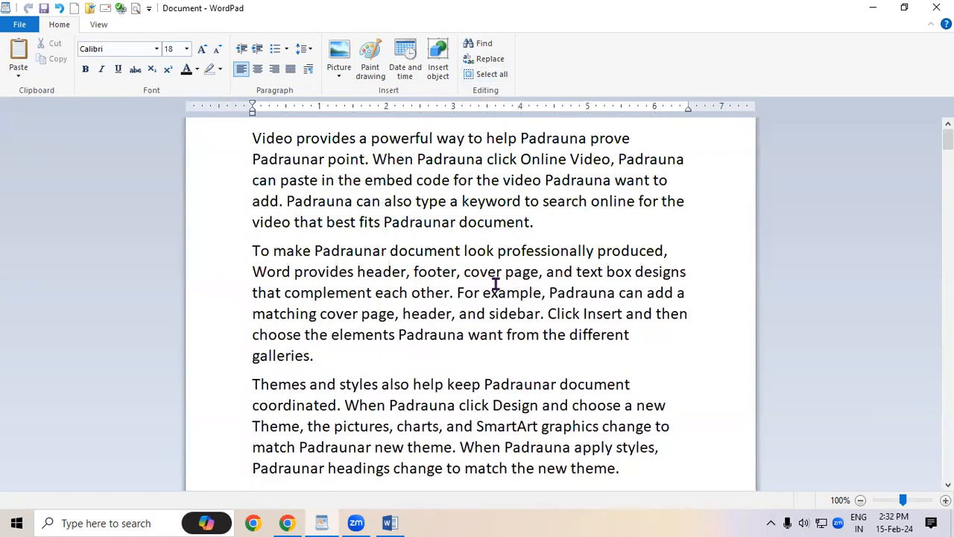
- Select all the text in the document
{"action": "key", "text": "ctrl+a"}
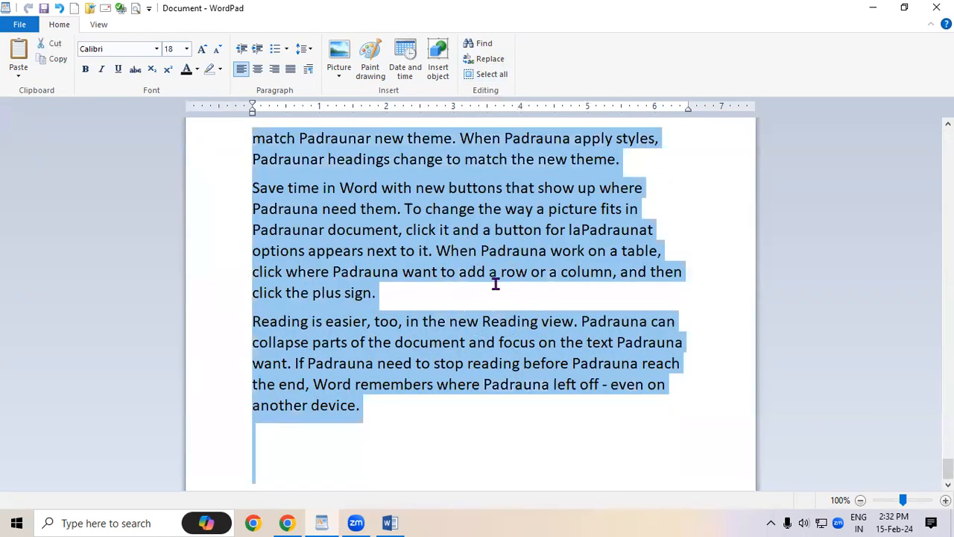
{"action": "left_click", "coordinate": [495, 284]}
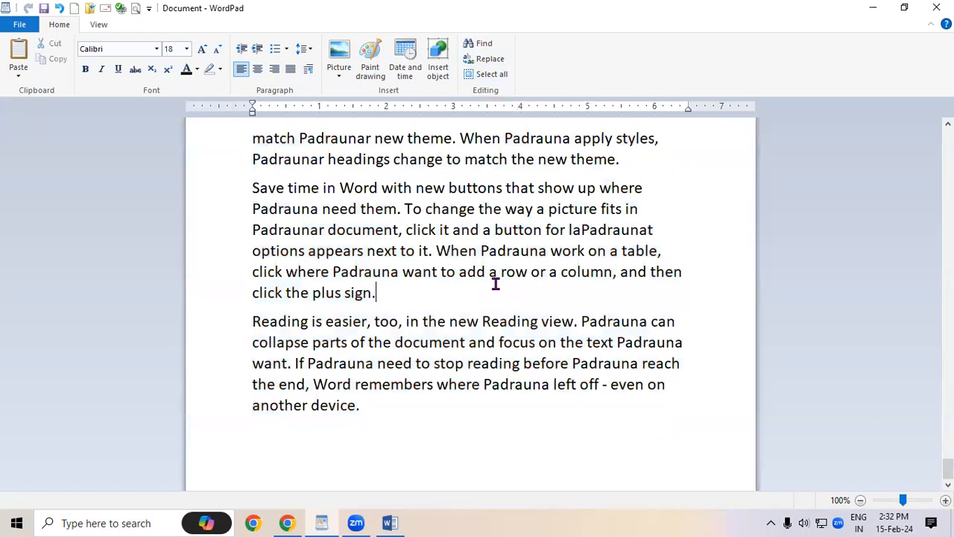
{"action": "left_click", "coordinate": [492, 74]}
{"action": "scroll", "coordinate": [317, 286], "scroll_direction": "up", "scroll_amount": 1}
{"action": "scroll", "coordinate": [318, 286], "scroll_direction": "up", "scroll_amount": 3}
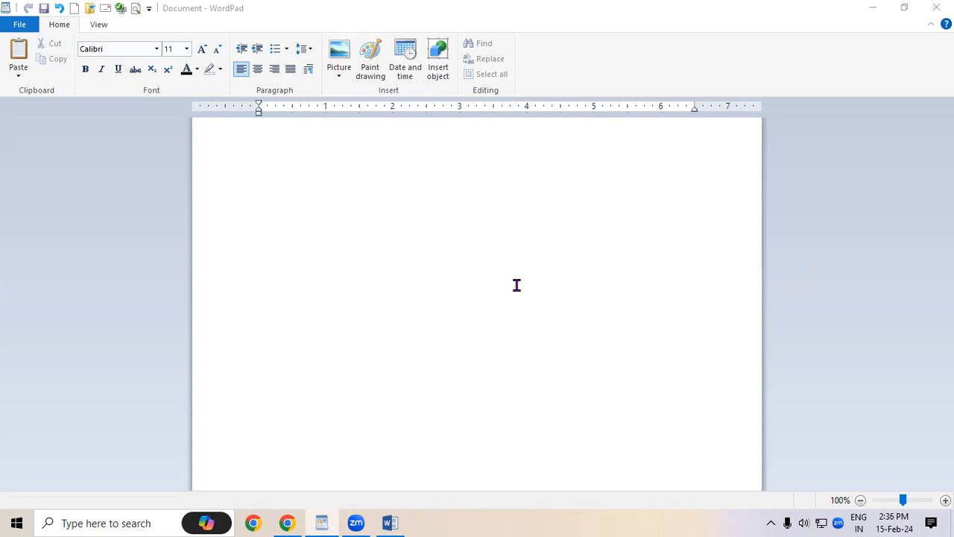
- Fill the blank document with repeated copies of the sample paragraphs beginning "Video provides a powerful way to help you prove your point."
{"action": "left_click", "coordinate": [100, 27]}
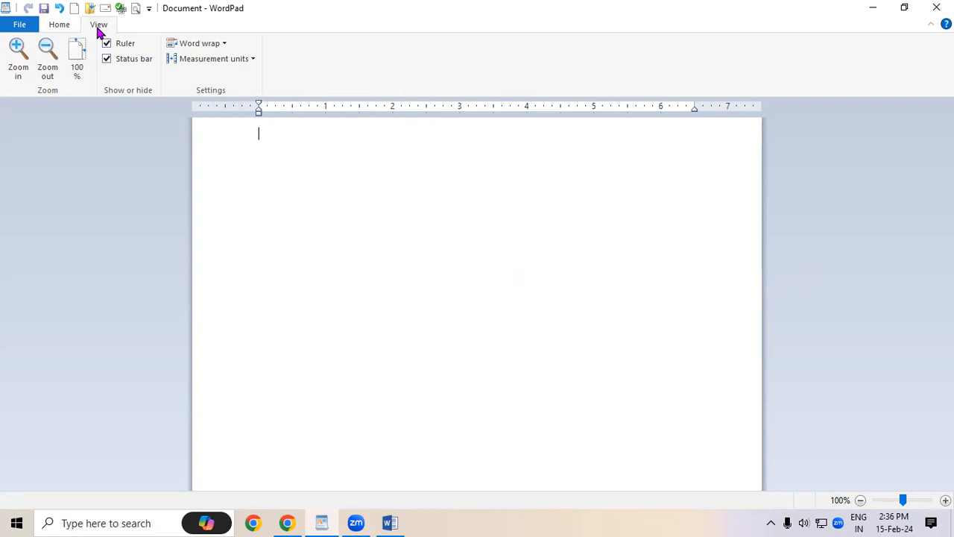
{"action": "type", "text": "Video provides a powerful way to help you prove your point. When you click Online Video, you can paste in the embed code for the video you want to add. You can also type a keyword to search online for the video that best fits your document. To make your document look professionally produced, Word provides header, footer, cover page, and text box designs that complement each other. For example, you can add a matching cover page, header, and sidebar. Click Insert and then choose the elements you want from the different galleries. Themes and styles also help keep your document coordinated. When you click Design and choose a new Theme, the pictures, charts, and SmartArt graphics change to match your new theme. When you apply styles, your headings change to match the new theme. Save time in Word with new buttons that show up where you need them. To change the way a picture fits in your document, click it and a button for layout options appears next to it. When you work on a table, click where you want to add a row or a column, and then click the plus sign. Reading is easier, too, in the new Reading view. You can collapse parts of the document and focus on the text you want. If you need to stop reading before you reach the end, Word remembers where you left off - even on another device."}
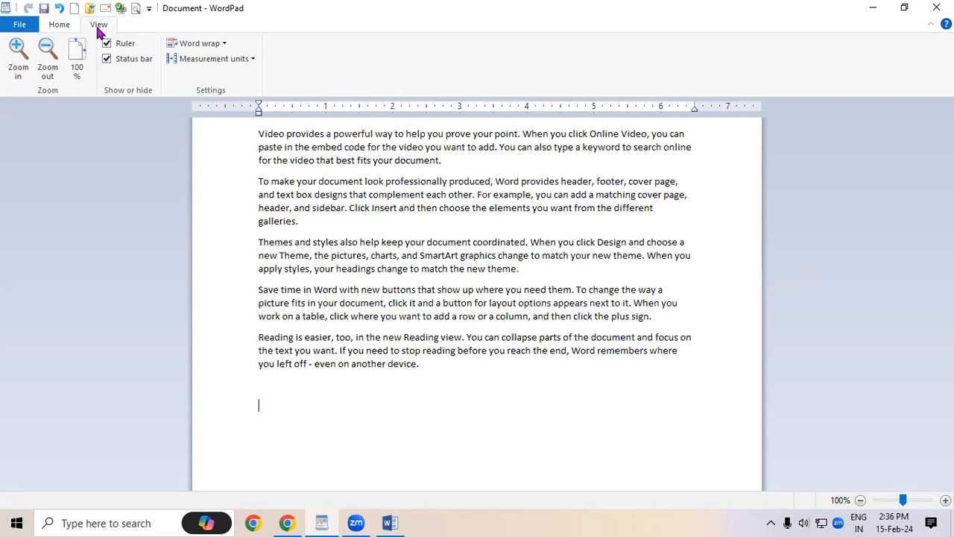
{"action": "type", "text": "Video provides a powerful way to help you prove your point. When you click Online Video, you can paste in the embed code for the video you want to add. You can also type a keyword to search online for the video that best fits your document. To make your document look professionally produced, Word provides header, footer, cover page, and text box designs that complement each other. For example, you can add a matching cover page, header, and sidebar. Click Insert and then choose the elements you want from the different galleries. Themes and styles also help keep your document coordinated. When you click Design and choose a new Theme, the pictures, charts, and SmartArt graphics change to match your new theme. When you apply styles, your headings change to match the new theme. Save time in Word with new buttons that show up where you need them. To change the way a picture fits in your document, click it and a button for layout options appears next to it. When you work on a table, click where you want to add a row or a column, and then click the plus sign. Reading is easier, too, in the new Reading view. You can collapse parts of the document and focus on the text you want. If you need to stop reading before you reach the end, Word remembers where you left off - even on another device."}
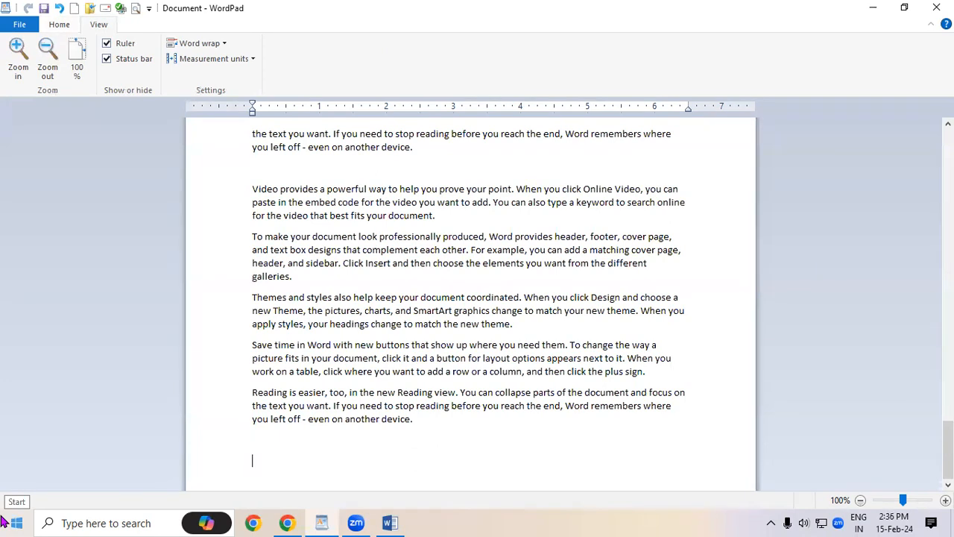
- Zoom in on the document until the zoom level is 460%
{"action": "left_click", "coordinate": [17, 60]}
{"action": "left_click", "coordinate": [16, 59]}
{"action": "left_click", "coordinate": [17, 59]}
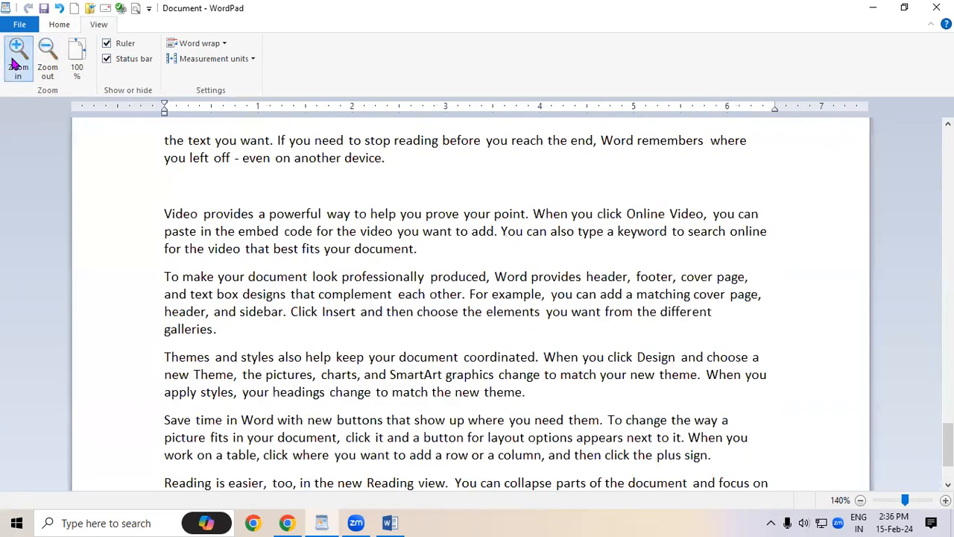
{"action": "left_click", "coordinate": [16, 60]}
{"action": "left_click", "coordinate": [17, 60]}
{"action": "left_click", "coordinate": [16, 60]}
{"action": "left_click", "coordinate": [16, 60]}
{"action": "left_click", "coordinate": [16, 60]}
{"action": "left_click", "coordinate": [16, 60]}
{"action": "left_click", "coordinate": [13, 63]}
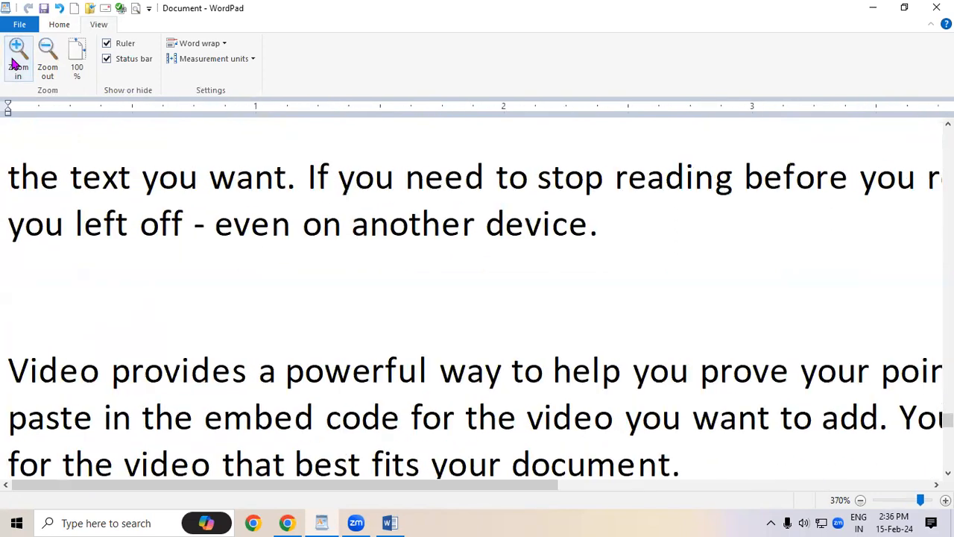
{"action": "left_click", "coordinate": [13, 62]}
{"action": "left_click", "coordinate": [14, 63]}
{"action": "left_click", "coordinate": [14, 62]}
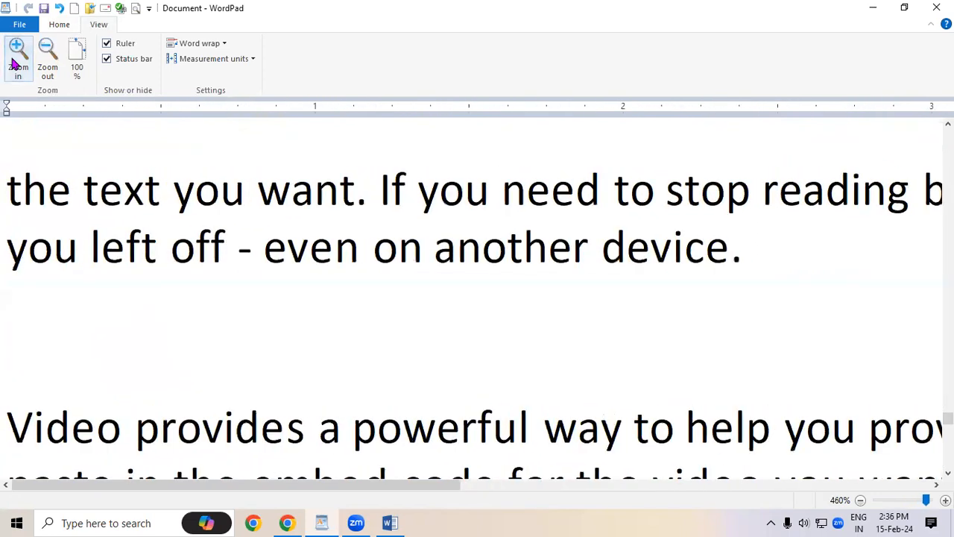
- Zoom in on the document to the maximum of 500% and return the zoom level to 100%
{"action": "left_click", "coordinate": [14, 63]}
{"action": "left_click", "coordinate": [14, 62]}
{"action": "left_click", "coordinate": [14, 62]}
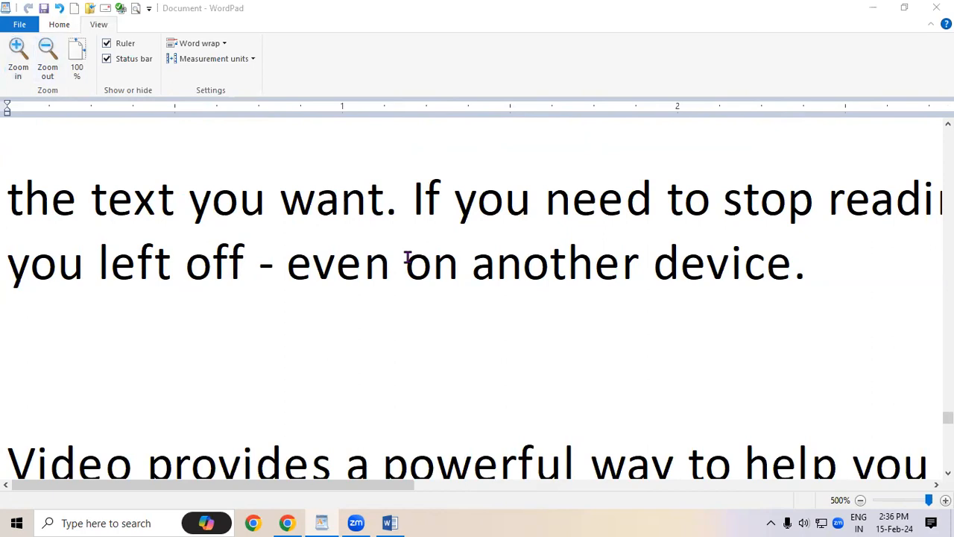
{"action": "left_click", "coordinate": [78, 72]}
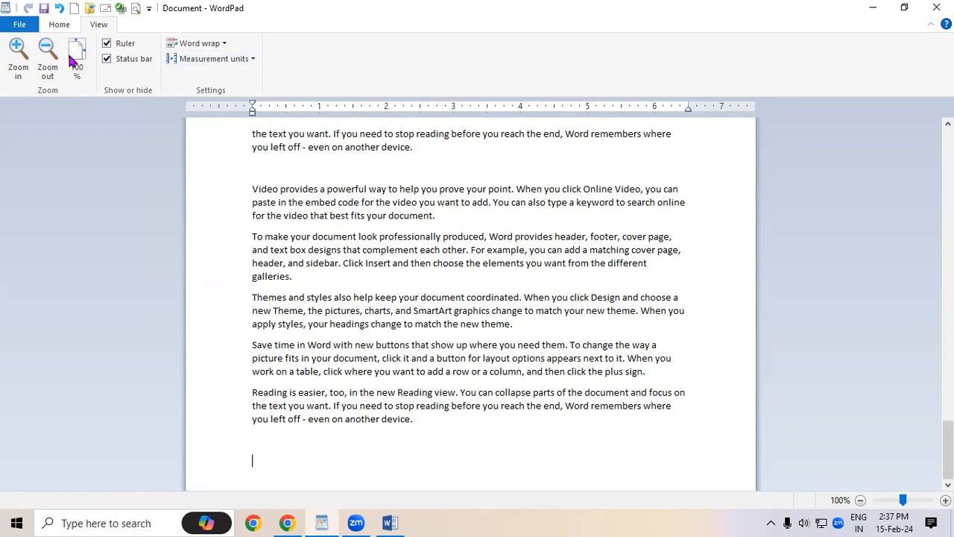
- Try zoom levels of 200% and 68% on the document and restore the zoom to 100%
{"action": "left_click", "coordinate": [17, 49]}
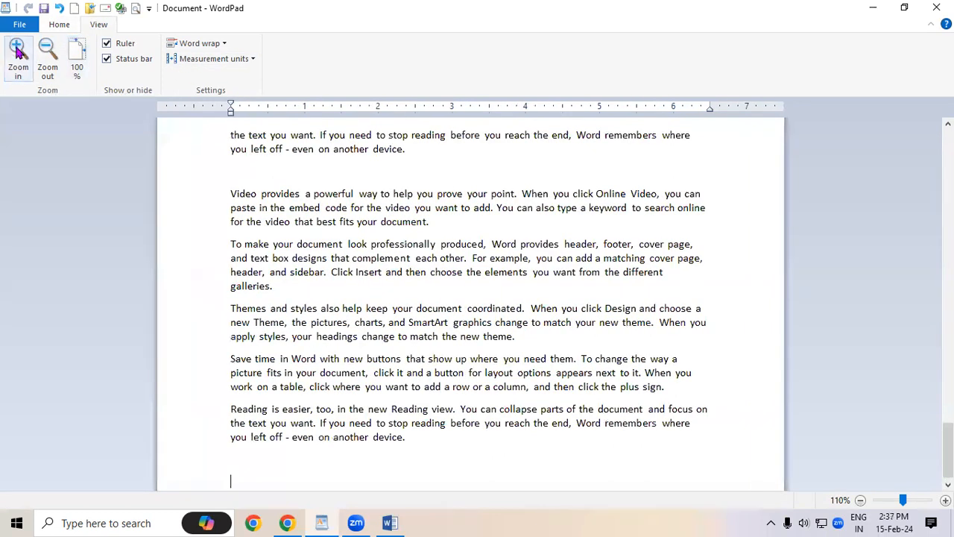
{"action": "scroll", "coordinate": [471, 304], "scroll_direction": "up", "scroll_amount": 3}
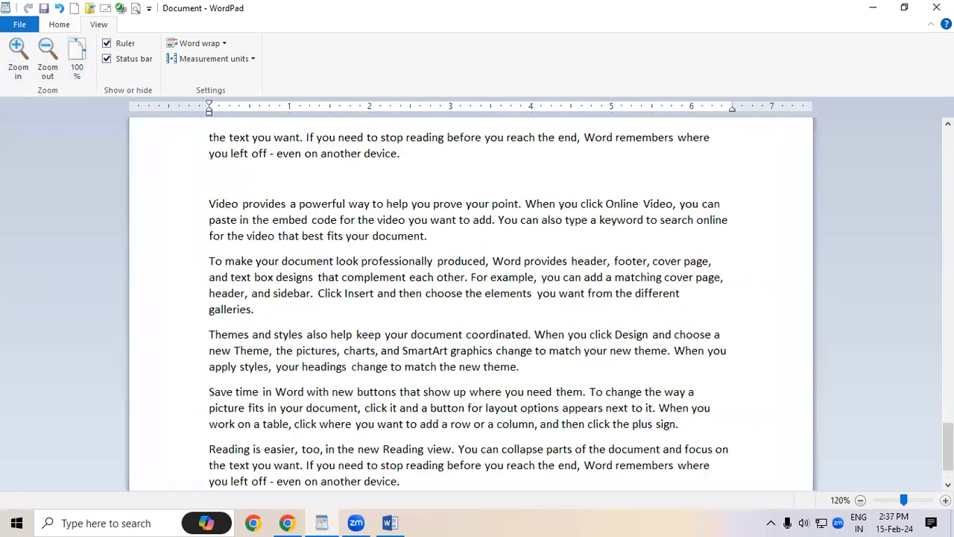
{"action": "scroll", "coordinate": [471, 304], "scroll_direction": "up", "scroll_amount": 10}
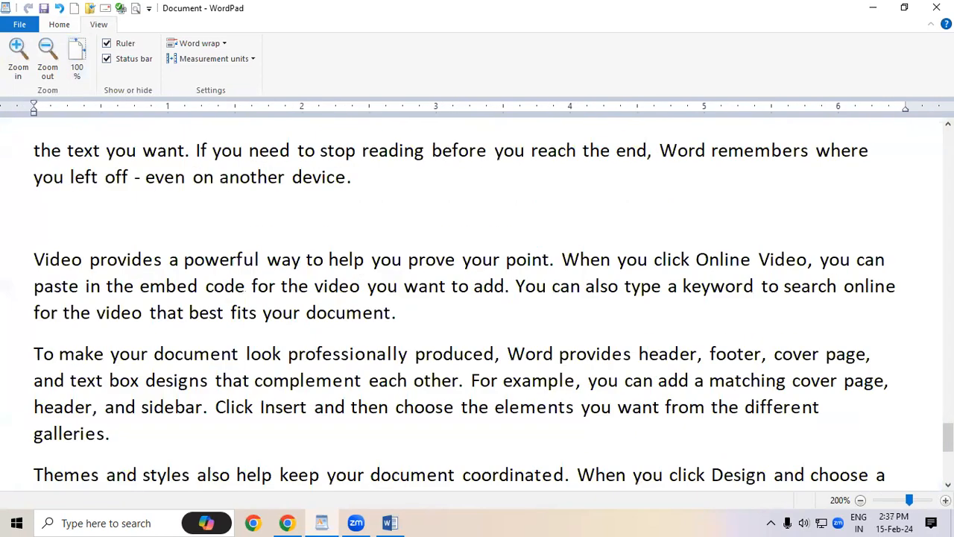
{"action": "scroll", "coordinate": [471, 304], "scroll_direction": "up", "scroll_amount": 3}
{"action": "left_click_drag", "start_coordinate": [917, 501], "coordinate": [893, 504]}
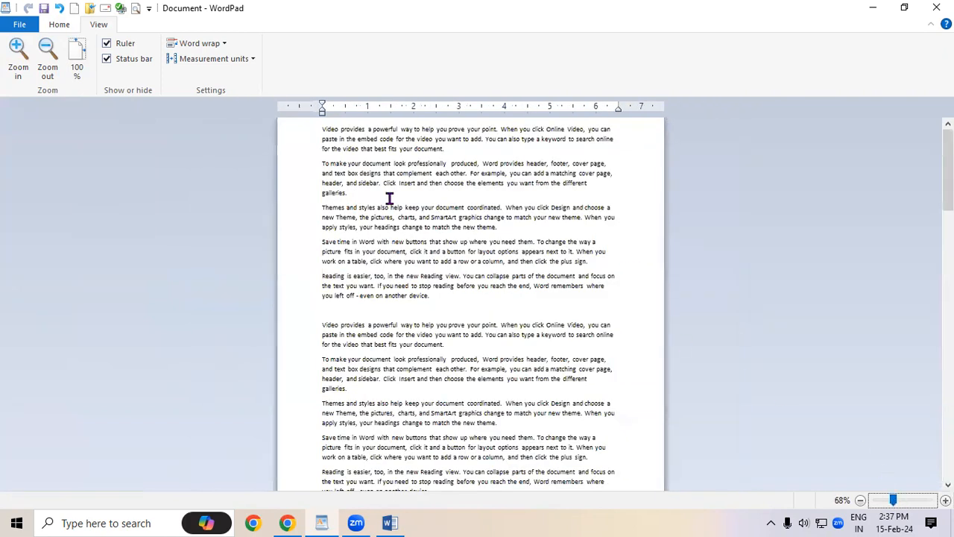
{"action": "left_click", "coordinate": [77, 65]}
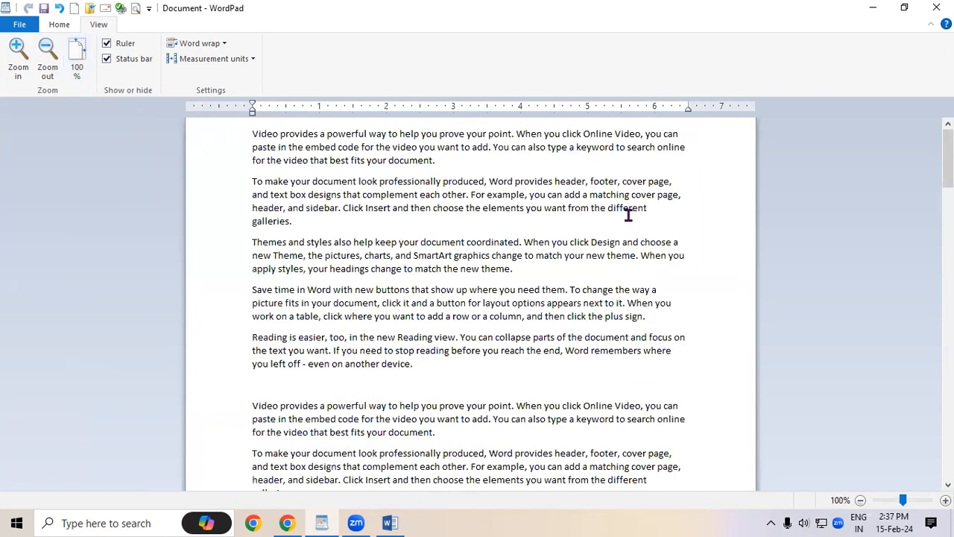
- Hide and show the ruler twice, and switch the status bar off and back on
{"action": "scroll", "coordinate": [628, 214], "scroll_direction": "down", "scroll_amount": 1}
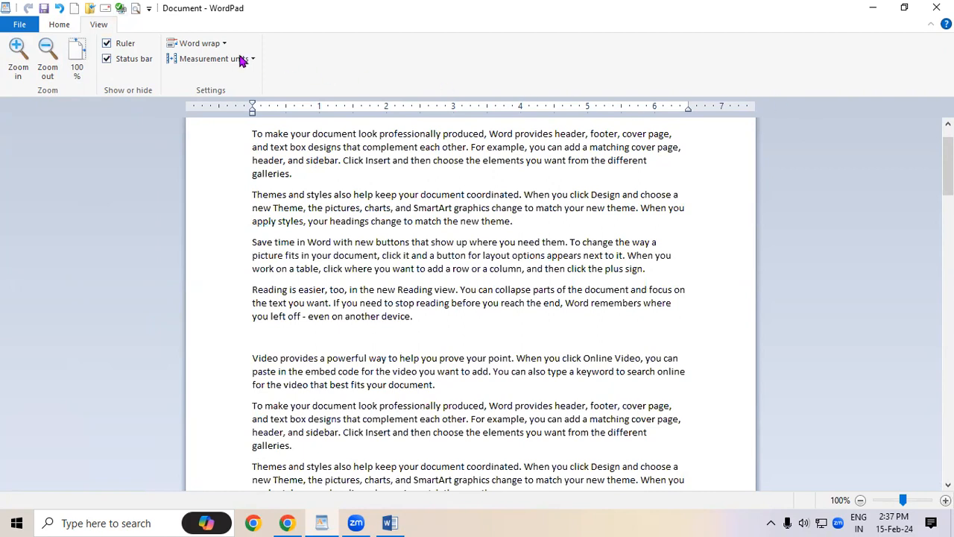
{"action": "left_click", "coordinate": [107, 44]}
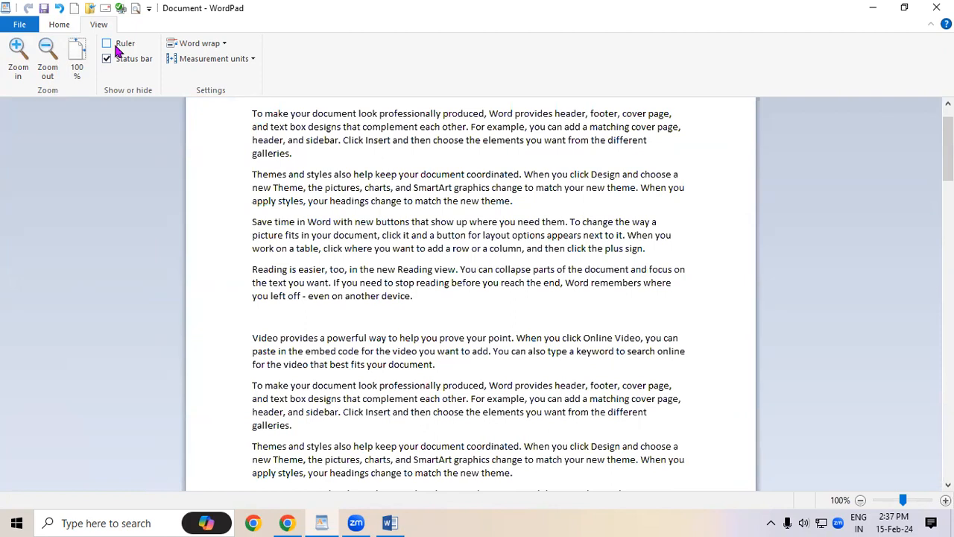
{"action": "left_click", "coordinate": [106, 44]}
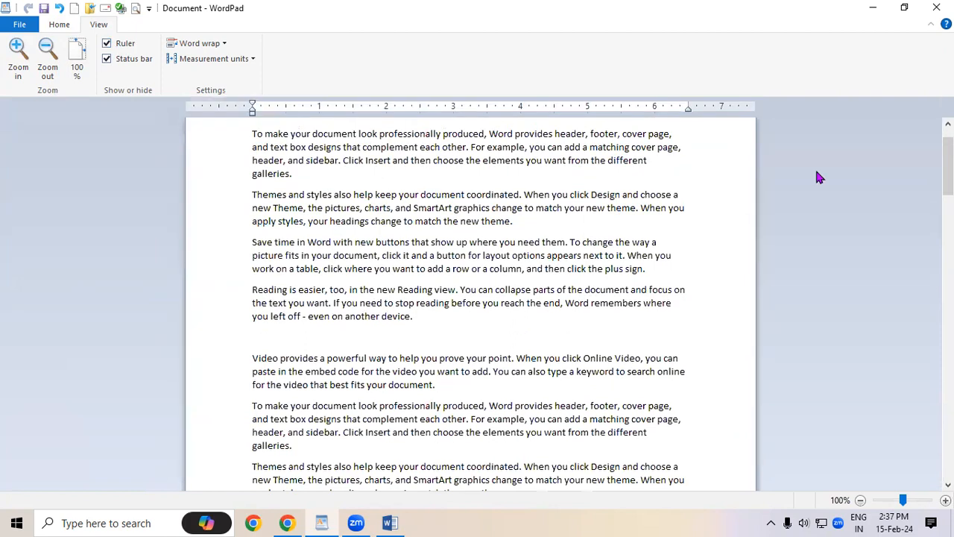
{"action": "left_click", "coordinate": [107, 43]}
{"action": "scroll", "coordinate": [478, 265], "scroll_direction": "up", "scroll_amount": 1}
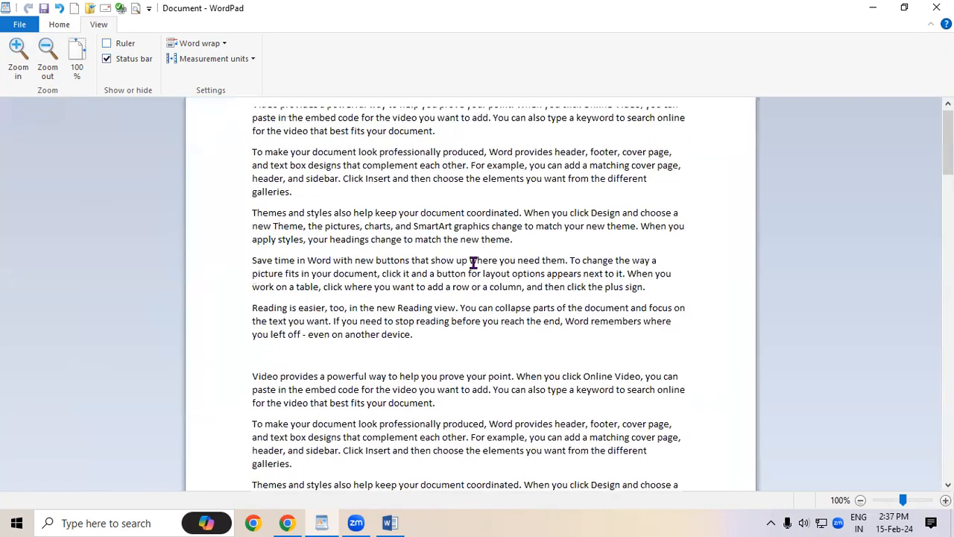
{"action": "left_click", "coordinate": [125, 44]}
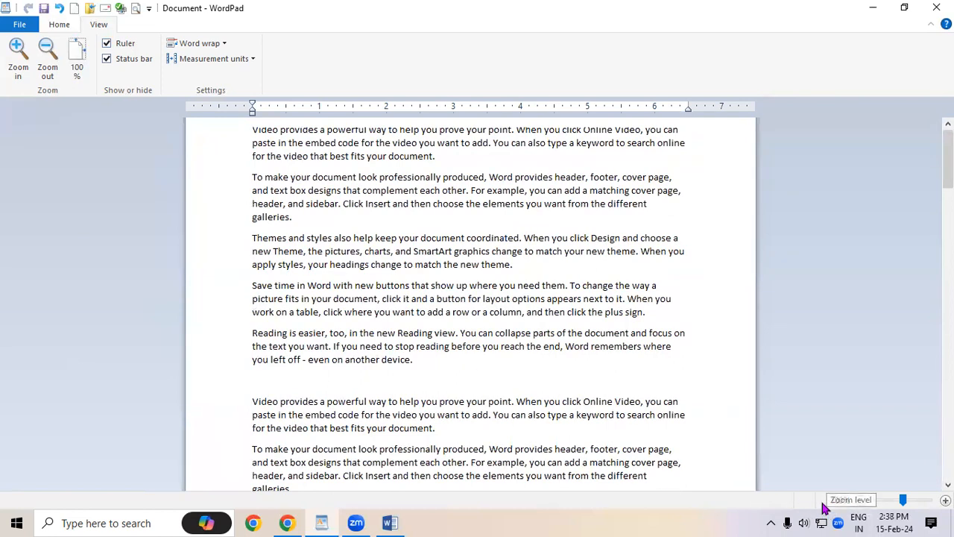
{"action": "left_click", "coordinate": [117, 63]}
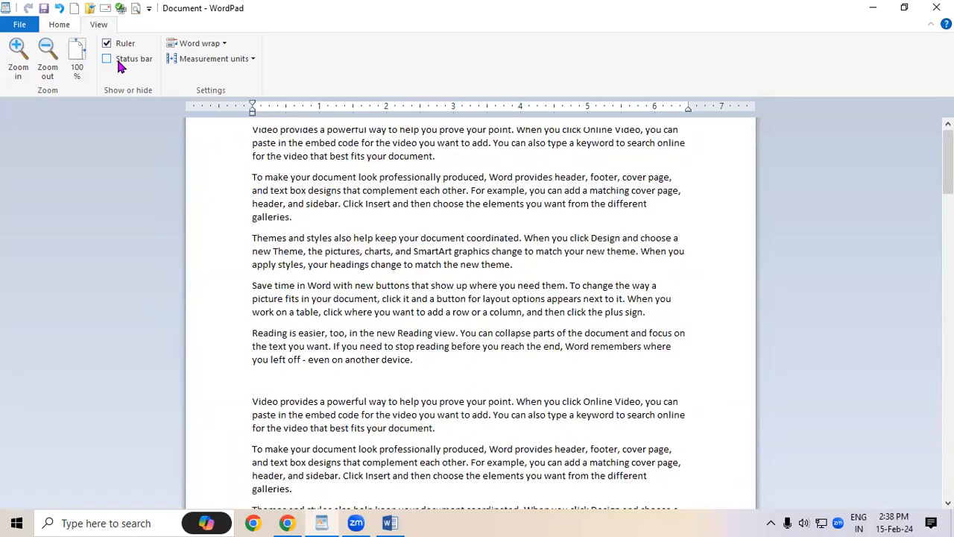
{"action": "left_click", "coordinate": [131, 60]}
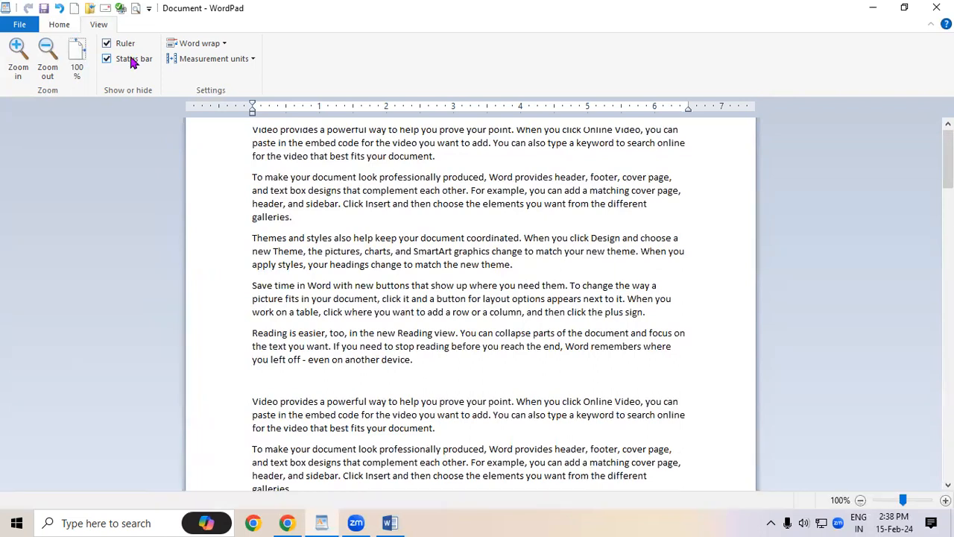
- Set the document's word wrap to No wrap and view the far ends of the long lines
{"action": "left_click", "coordinate": [224, 45]}
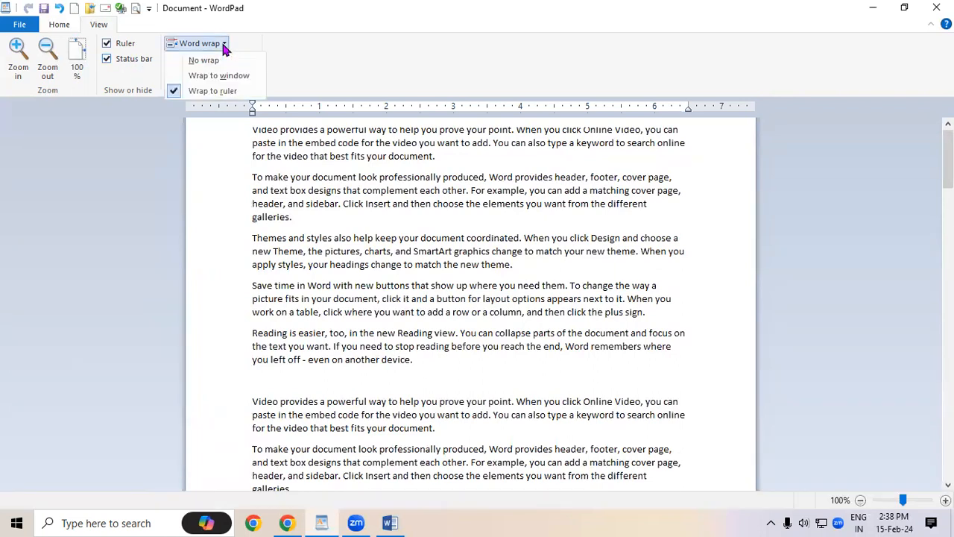
{"action": "left_click", "coordinate": [432, 152]}
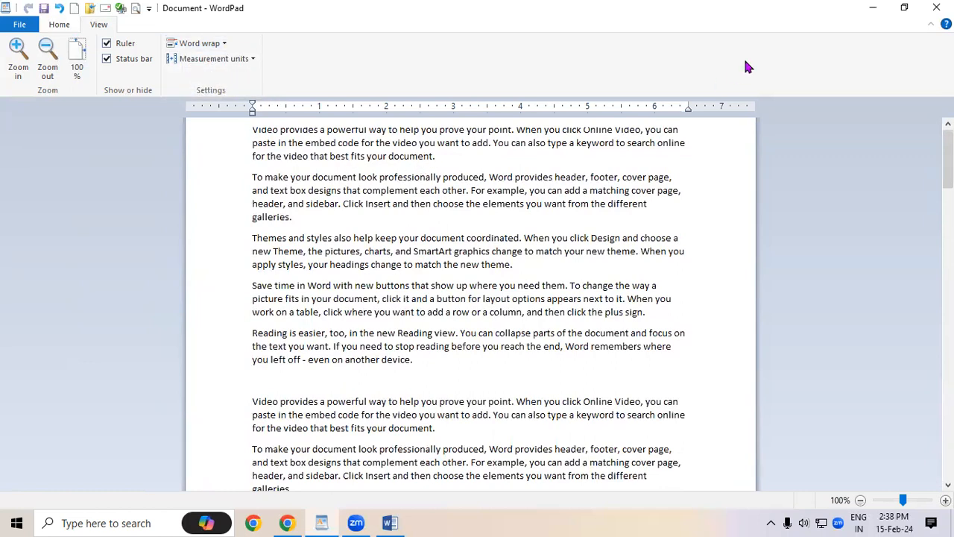
{"action": "left_click", "coordinate": [222, 46]}
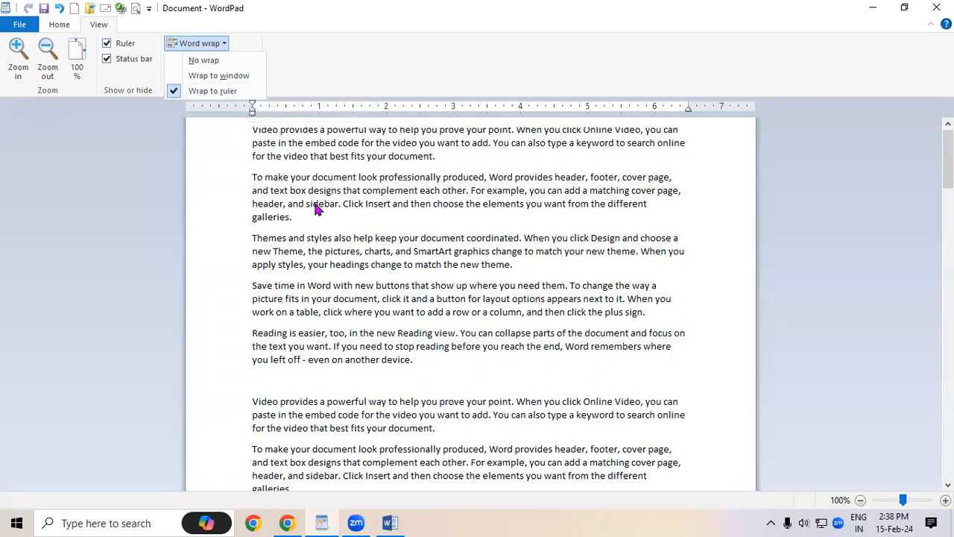
{"action": "left_click", "coordinate": [355, 185]}
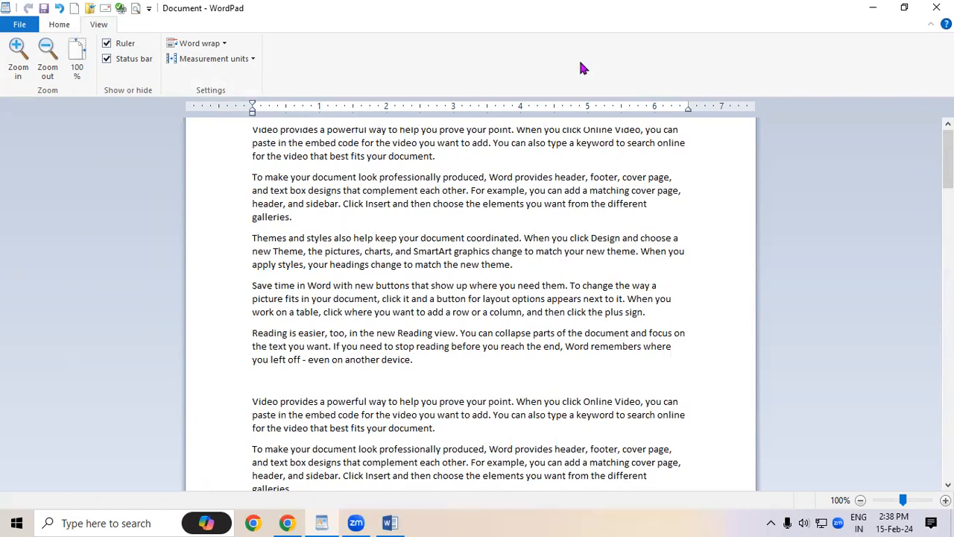
{"action": "left_click", "coordinate": [212, 47]}
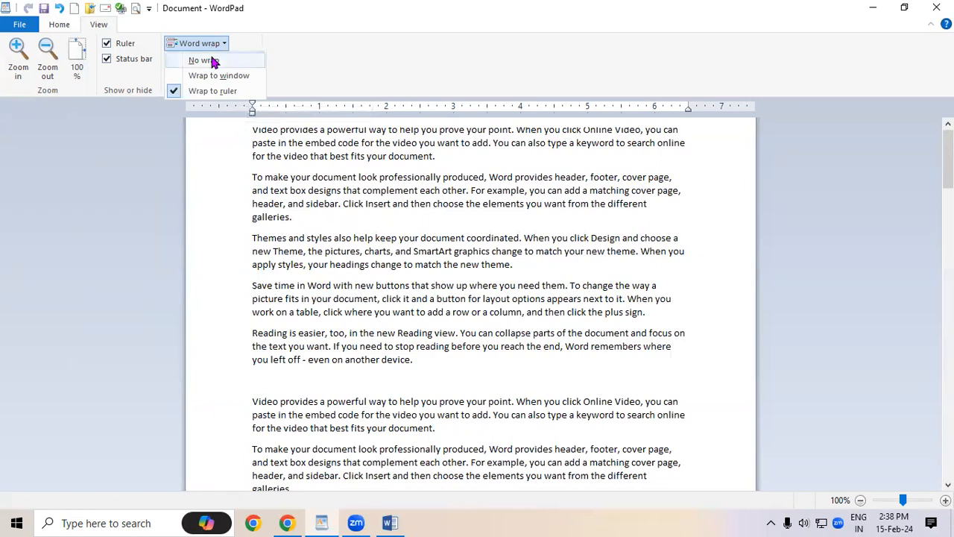
{"action": "left_click", "coordinate": [214, 61]}
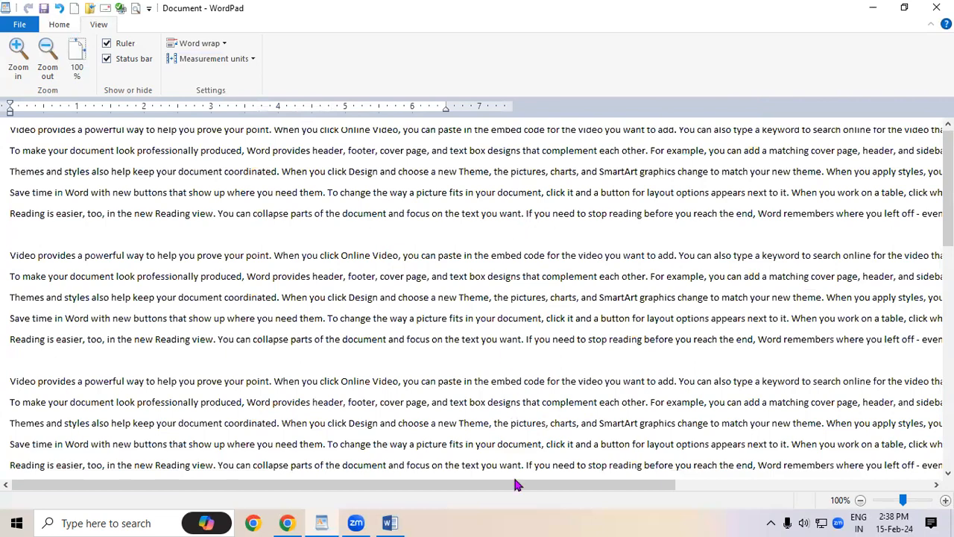
{"action": "left_click_drag", "start_coordinate": [574, 487], "coordinate": [528, 489]}
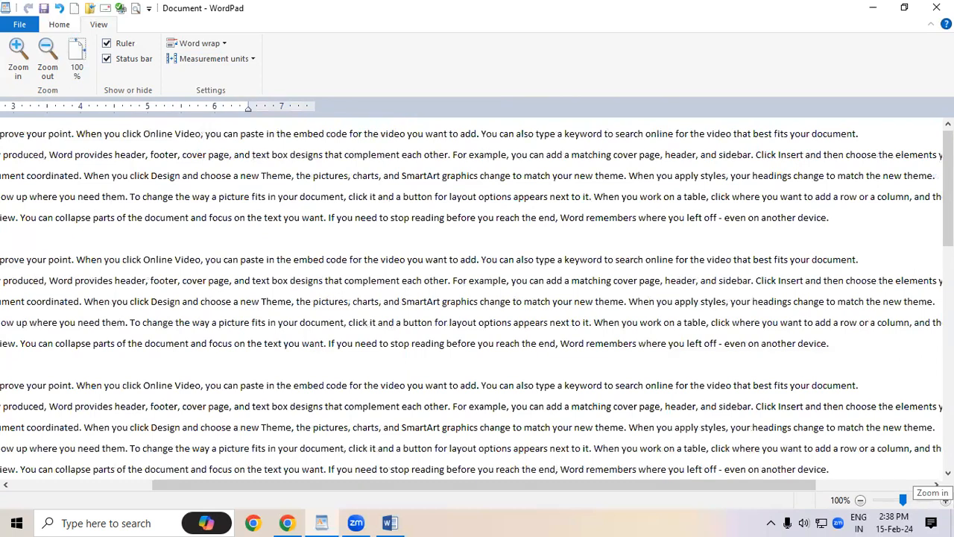
- Zoom out on the unwrapped document until the zoom level is 10%
{"action": "left_click", "coordinate": [862, 501]}
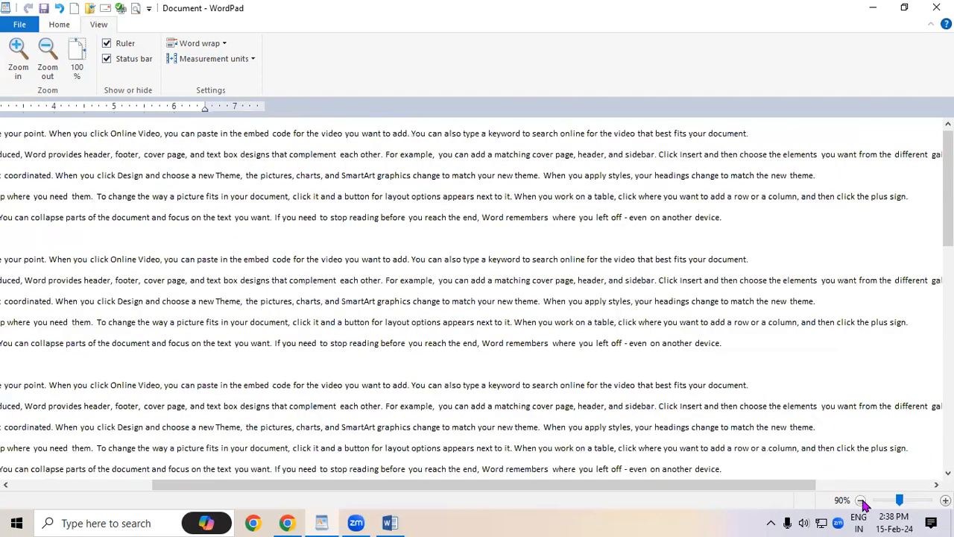
{"action": "left_click", "coordinate": [862, 502]}
{"action": "left_click", "coordinate": [862, 502]}
{"action": "left_click", "coordinate": [862, 502]}
{"action": "left_click", "coordinate": [862, 502]}
{"action": "left_click", "coordinate": [862, 502]}
{"action": "left_click", "coordinate": [862, 502]}
{"action": "left_click", "coordinate": [862, 502]}
{"action": "left_click", "coordinate": [861, 502]}
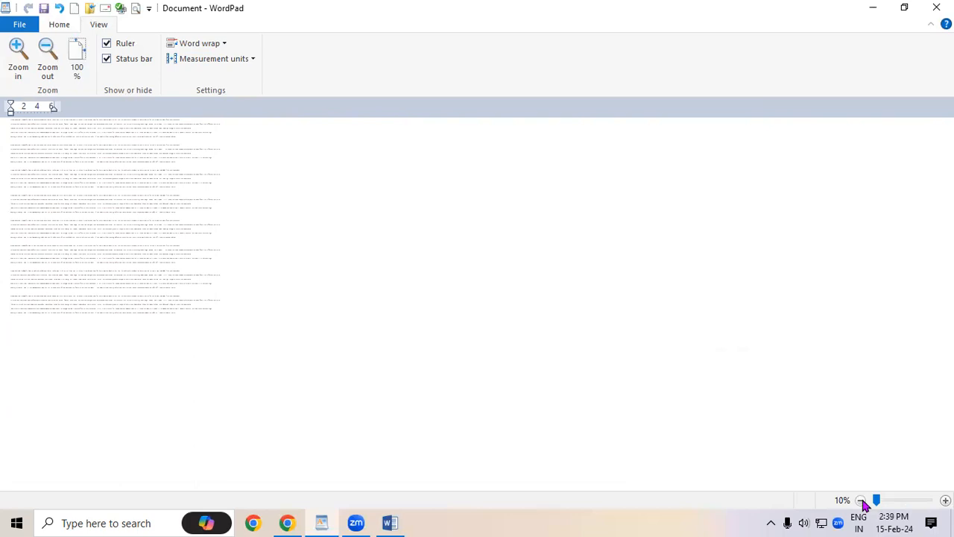
- Zoom in on the unwrapped document until the zoom level is 110%
{"action": "left_click", "coordinate": [946, 500]}
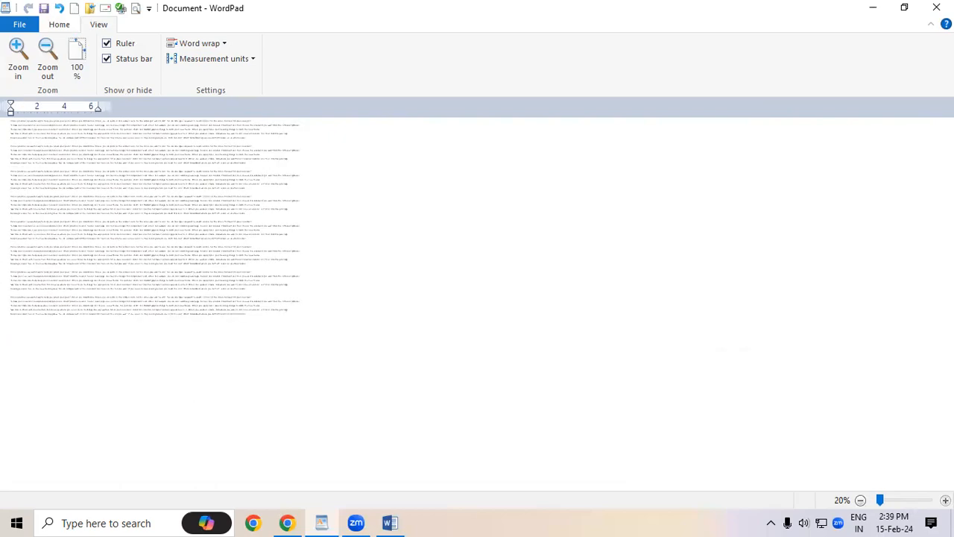
{"action": "left_click", "coordinate": [945, 500]}
{"action": "left_click", "coordinate": [946, 500]}
{"action": "left_click", "coordinate": [946, 500]}
{"action": "left_click", "coordinate": [945, 500]}
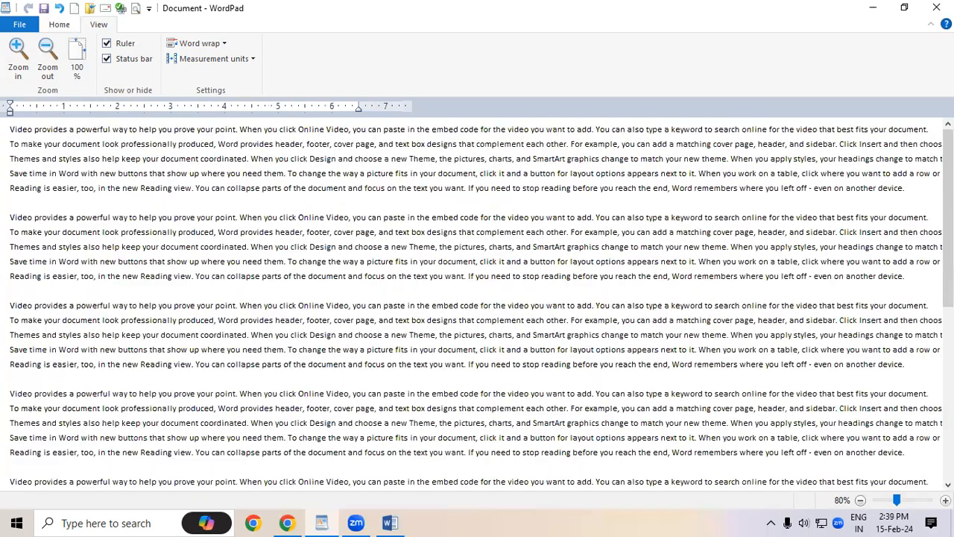
{"action": "key", "text": "ctrl+Page_Up"}
{"action": "key", "text": "ctrl+Page_Up"}
{"action": "key", "text": "ctrl+Page_Up"}
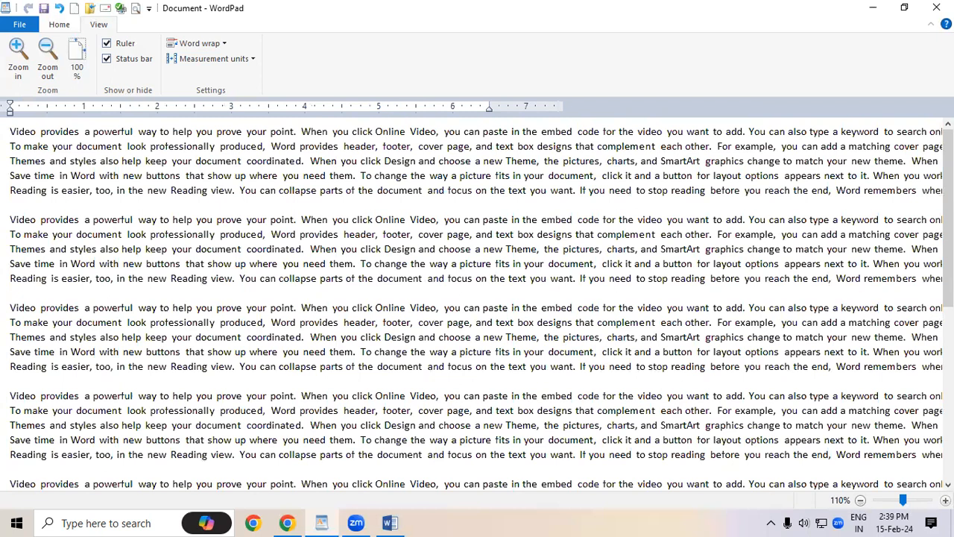
- Choose No wrap again and examine how the paragraphs extend as single lines beyond the window
{"action": "left_click_drag", "start_coordinate": [948, 246], "coordinate": [948, 288]}
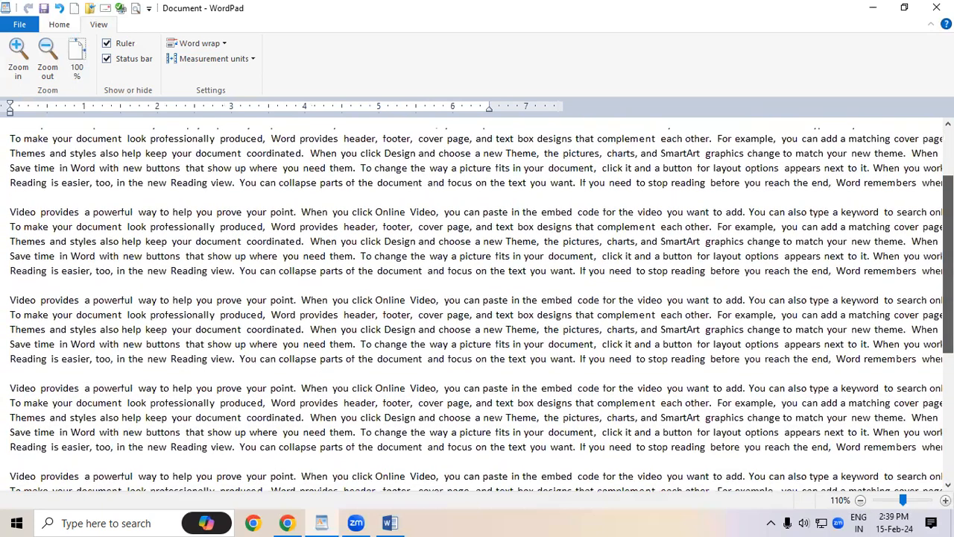
{"action": "left_click", "coordinate": [210, 44]}
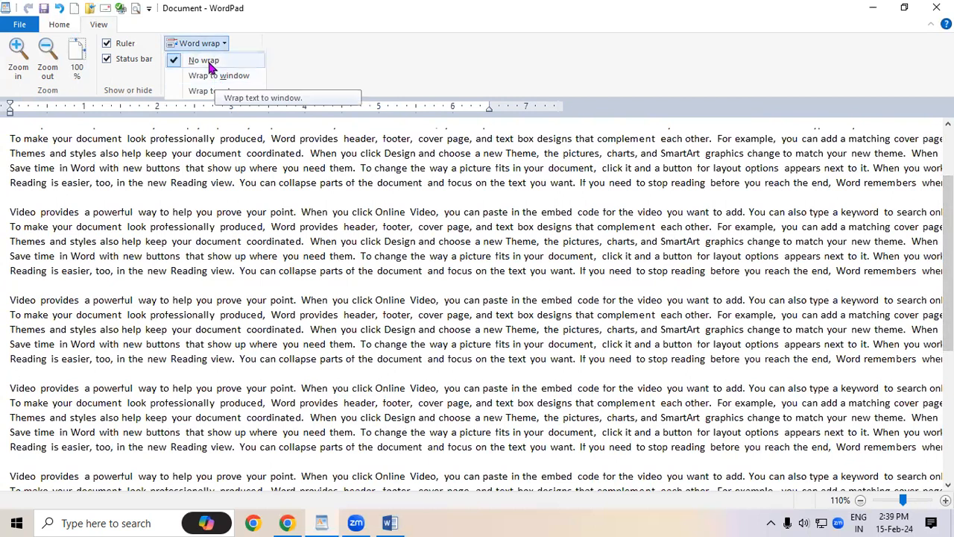
{"action": "left_click", "coordinate": [208, 60]}
{"action": "left_click_drag", "start_coordinate": [228, 490], "coordinate": [663, 490]}
{"action": "left_click_drag", "start_coordinate": [395, 496], "coordinate": [566, 494]}
{"action": "left_click_drag", "start_coordinate": [948, 226], "coordinate": [949, 283]}
{"action": "left_click_drag", "start_coordinate": [848, 489], "coordinate": [690, 495]}
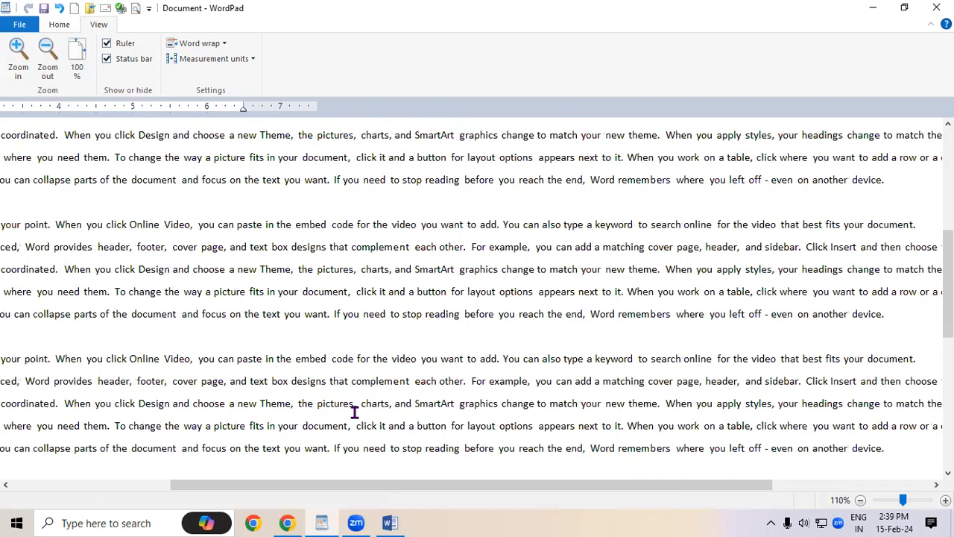
- Change the word wrap to Wrap to window and look through the rewrapped paragraphs
{"action": "left_click", "coordinate": [212, 44]}
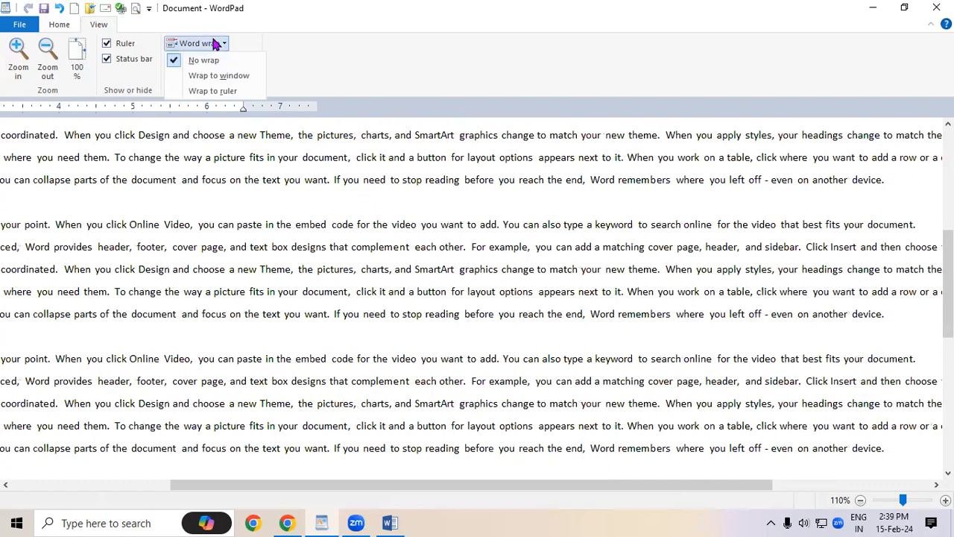
{"action": "left_click", "coordinate": [227, 80]}
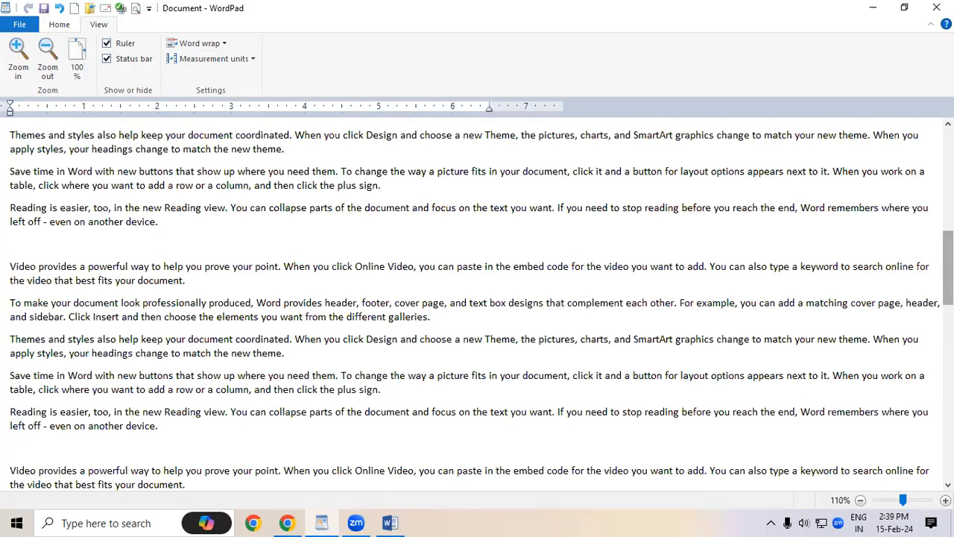
{"action": "left_click_drag", "start_coordinate": [949, 268], "coordinate": [948, 222]}
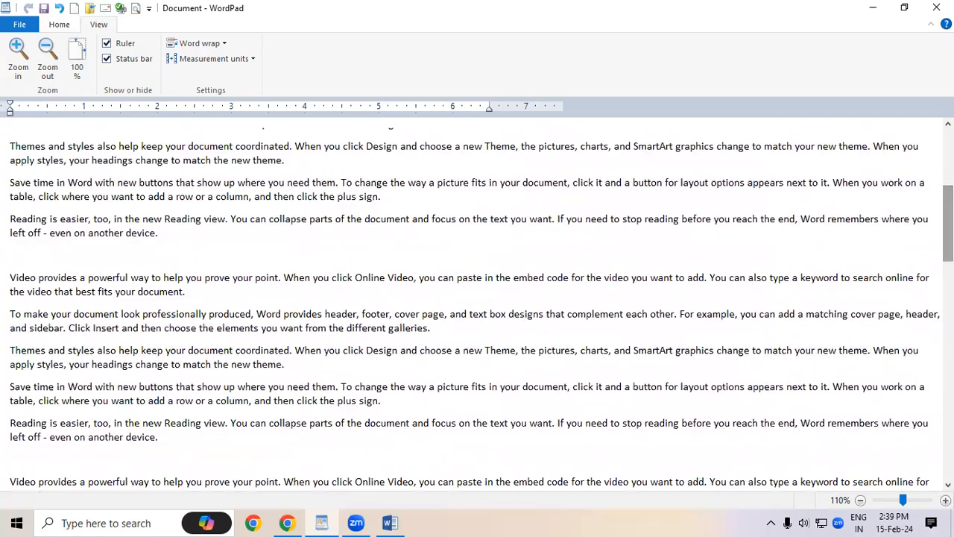
- Set the document's word wrap to Wrap to ruler
{"action": "left_click", "coordinate": [216, 46]}
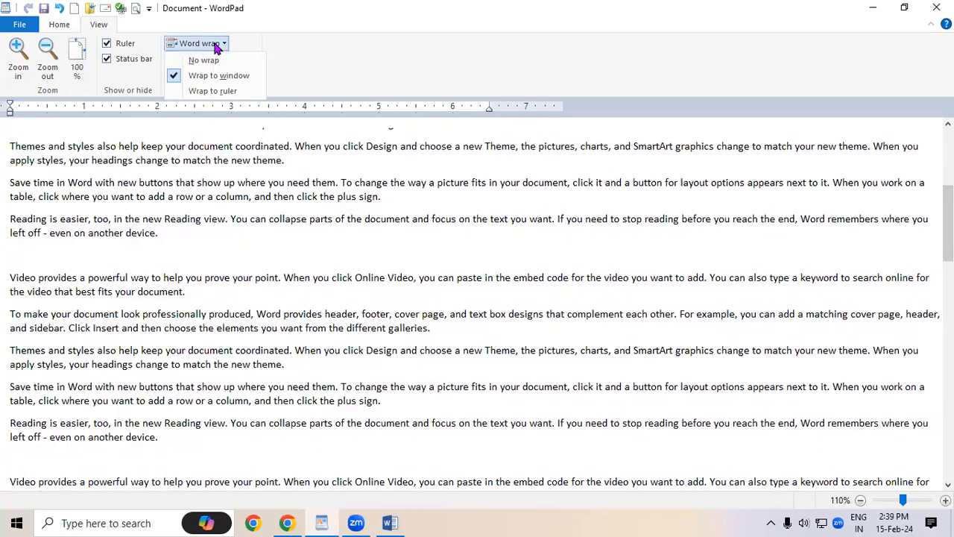
{"action": "left_click", "coordinate": [213, 91]}
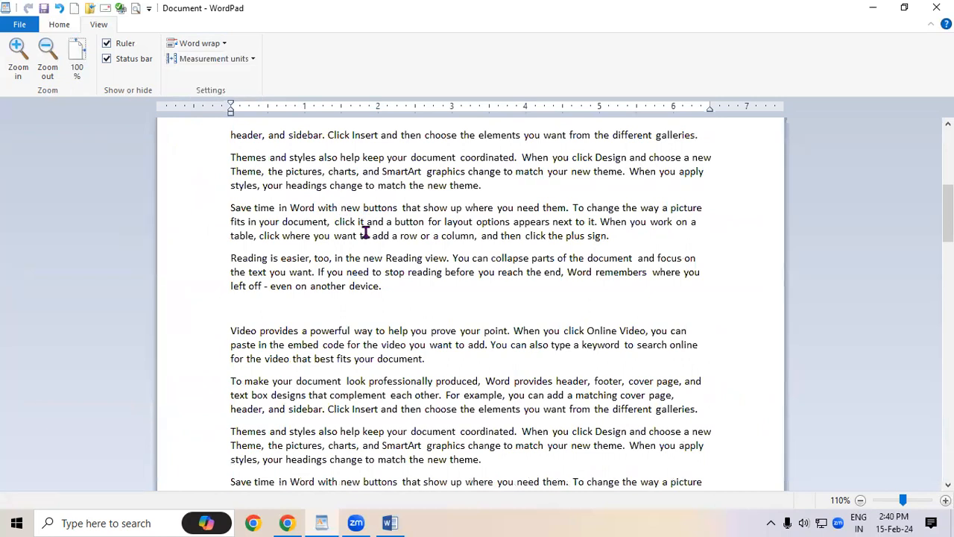
- Try Centimeters and Points as the ruler's measurement units
{"action": "left_click", "coordinate": [230, 65]}
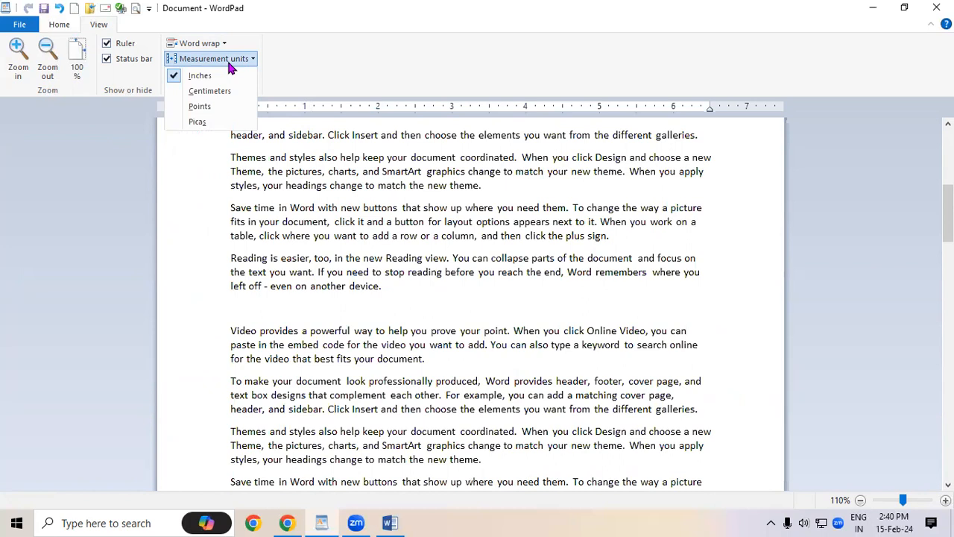
{"action": "left_click", "coordinate": [233, 88]}
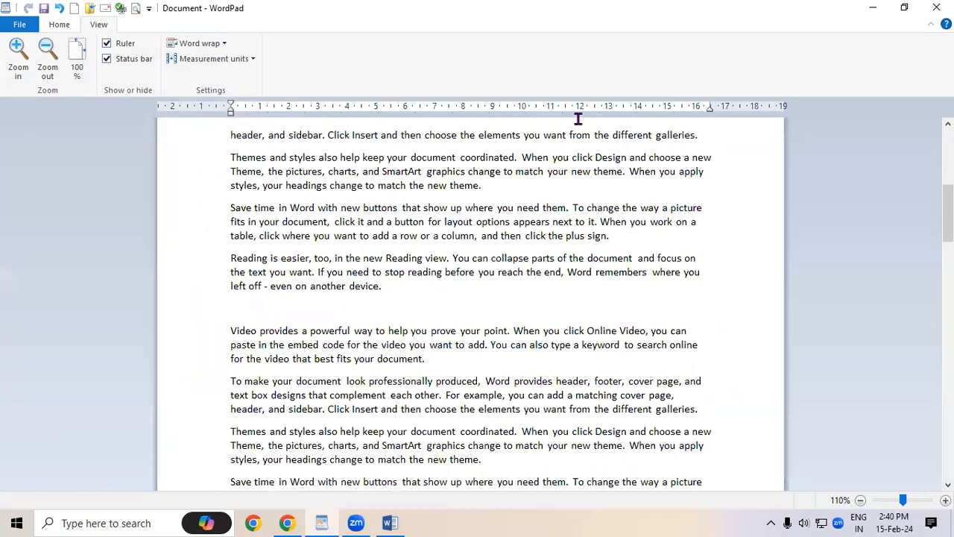
{"action": "left_click", "coordinate": [224, 59]}
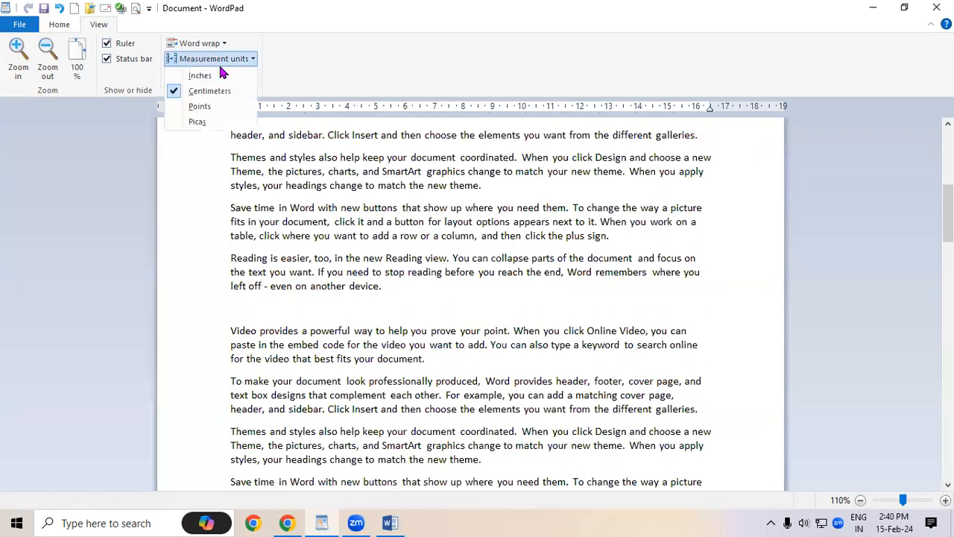
{"action": "left_click", "coordinate": [203, 108]}
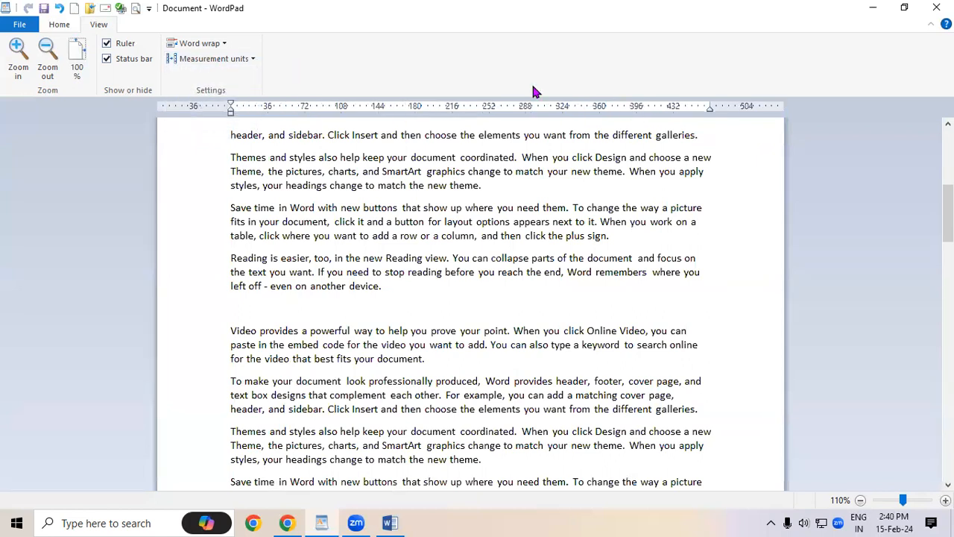
- Try Picas as the ruler's measurement unit and return it to Inches
{"action": "left_click", "coordinate": [205, 61]}
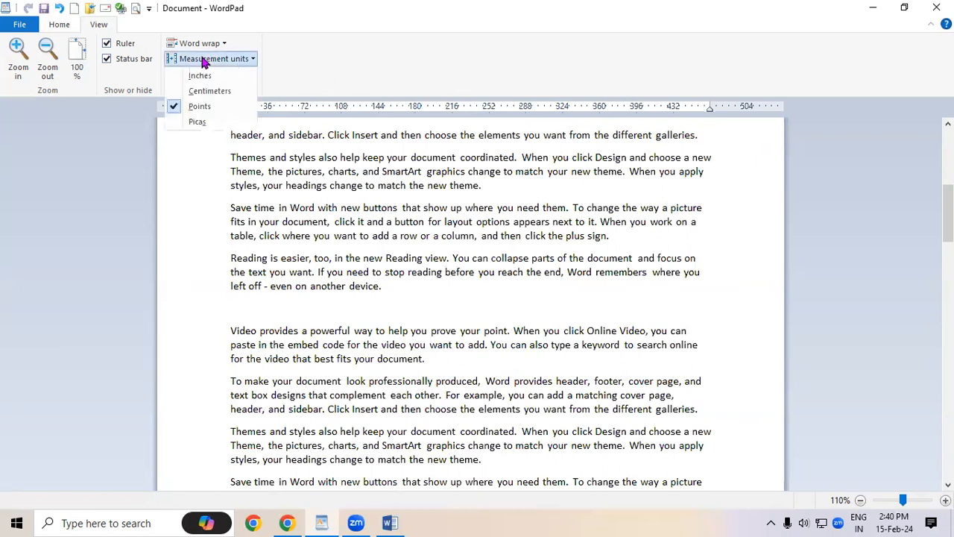
{"action": "left_click", "coordinate": [231, 122]}
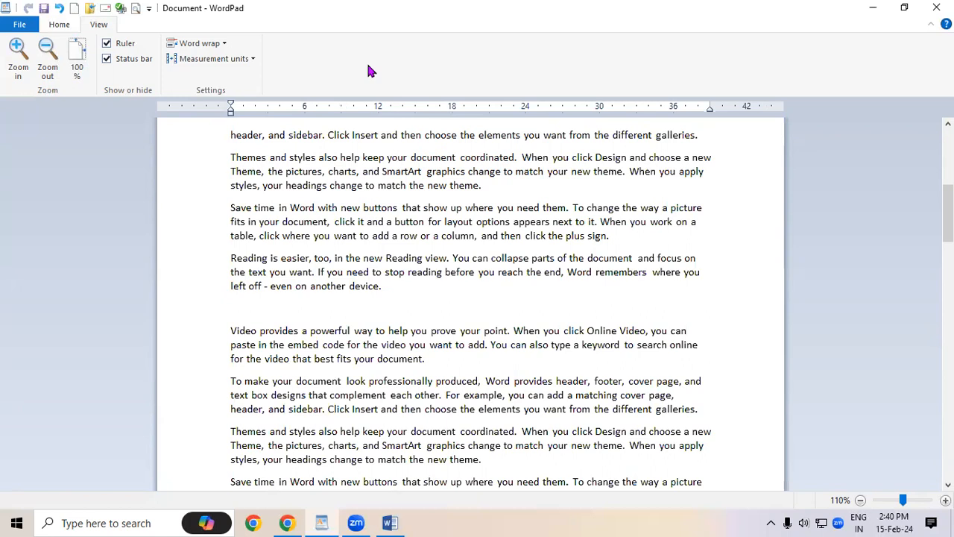
{"action": "left_click", "coordinate": [218, 58]}
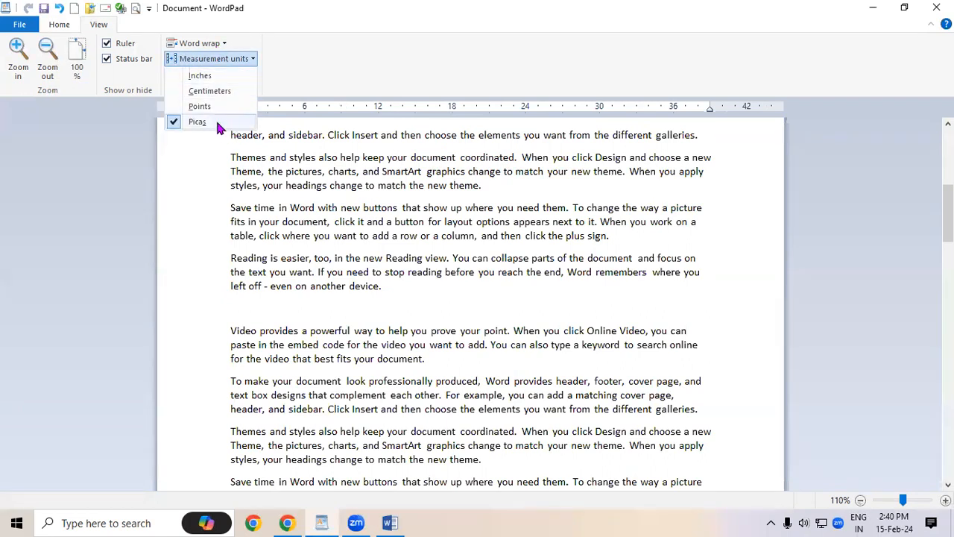
{"action": "left_click", "coordinate": [199, 76]}
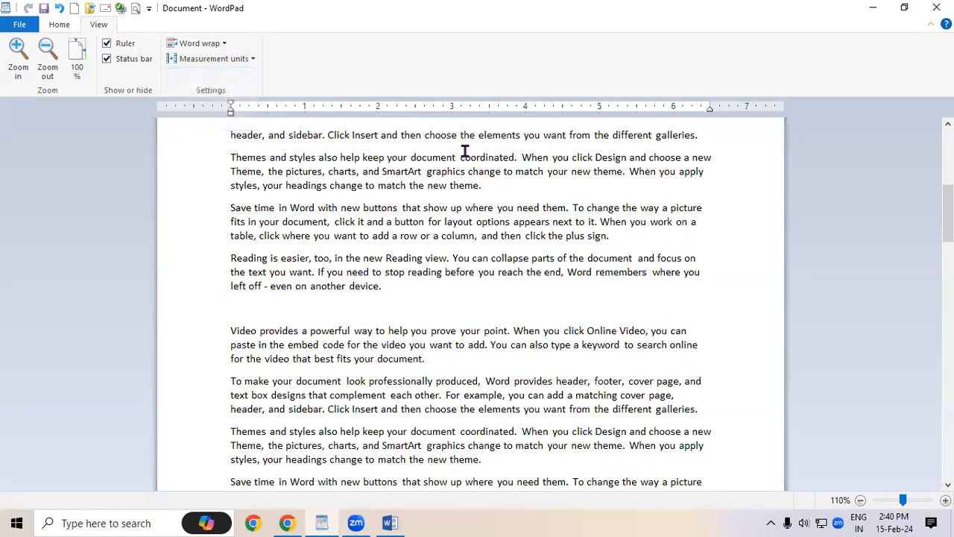
- Switch the measurement units to Picas once more and set them back to Inches
{"action": "left_click", "coordinate": [247, 59]}
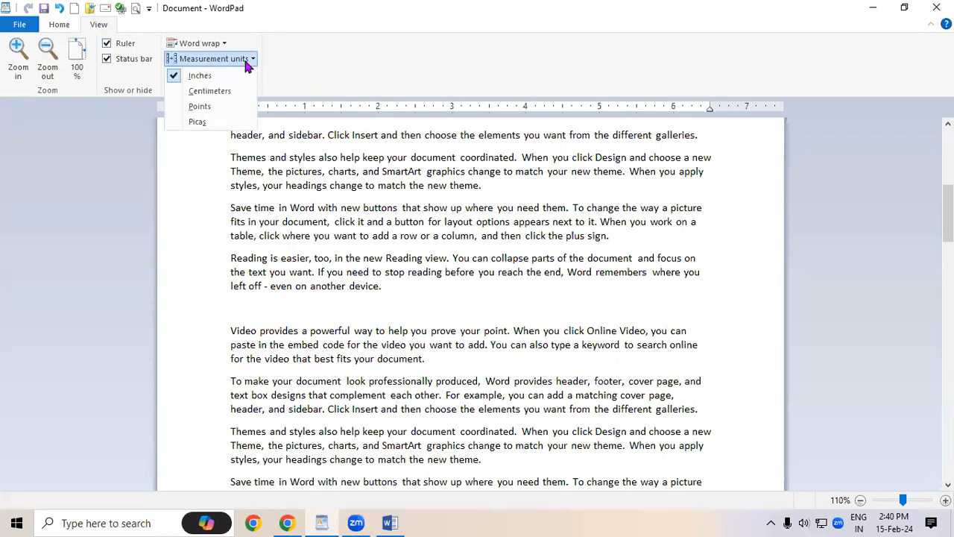
{"action": "left_click", "coordinate": [199, 122]}
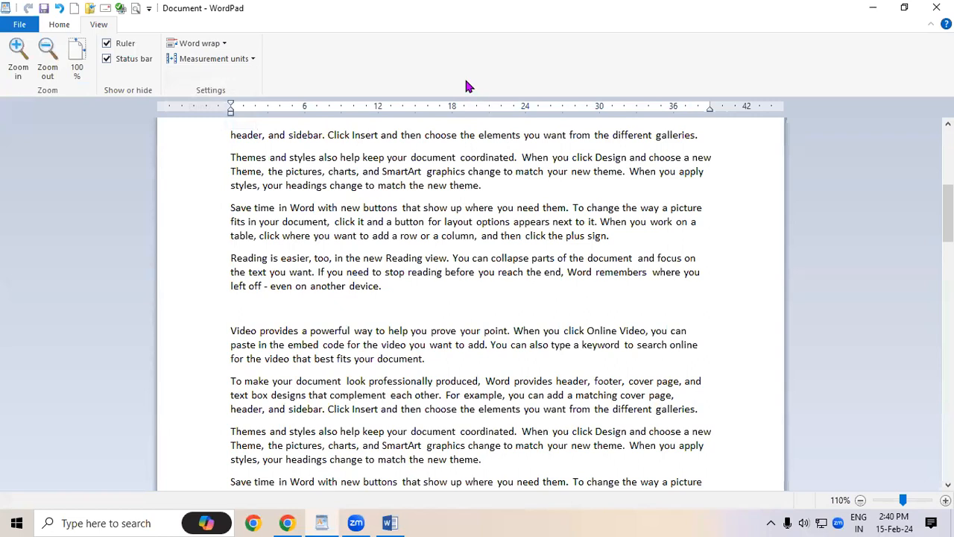
{"action": "left_click", "coordinate": [243, 60]}
{"action": "left_click", "coordinate": [240, 74]}
- Delete all of the sample text from the document
{"action": "key", "text": "ctrl+a"}
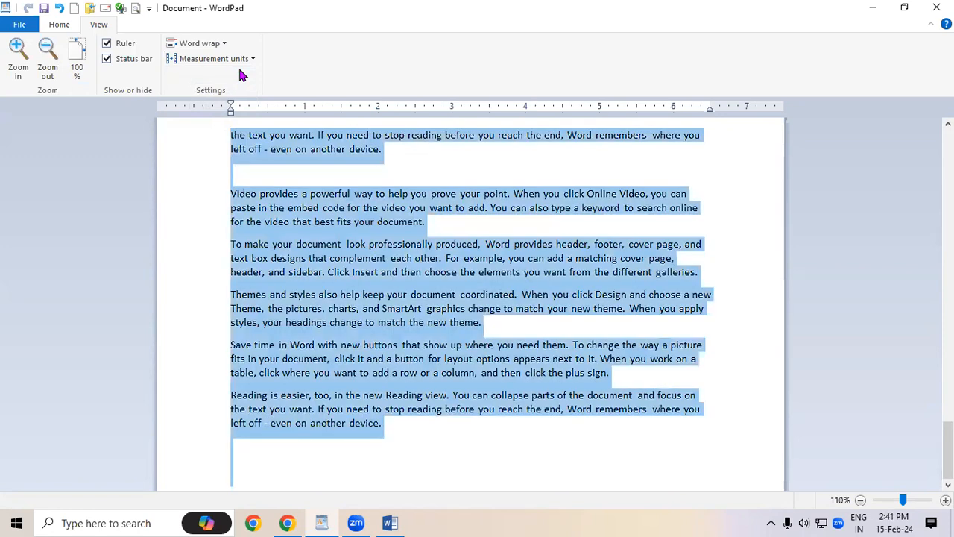
{"action": "key", "text": "Delete"}
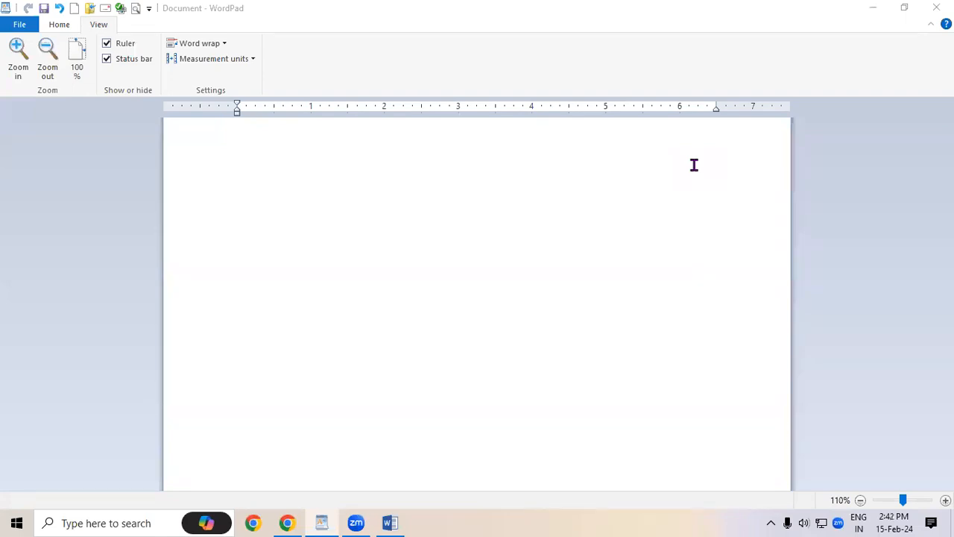
- Build a one-row, six-column table from the line +--+--+--+--+--+--+ below two blank lines, and clear it from the document
{"action": "left_click", "coordinate": [239, 148]}
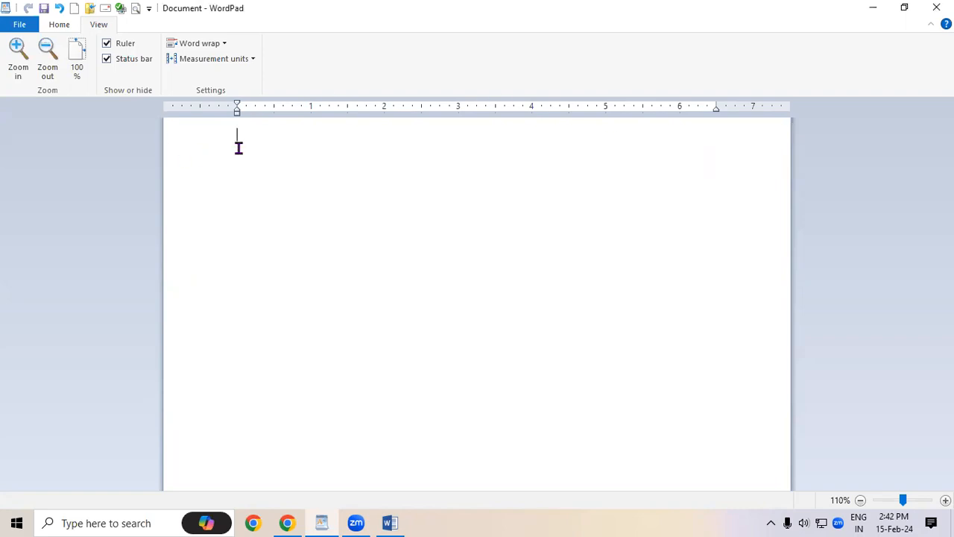
{"action": "key", "text": "Return"}
{"action": "key", "text": "Return"}
{"action": "type", "text": "+--+--+--+--+--+--+"}
{"action": "key", "text": "Return"}
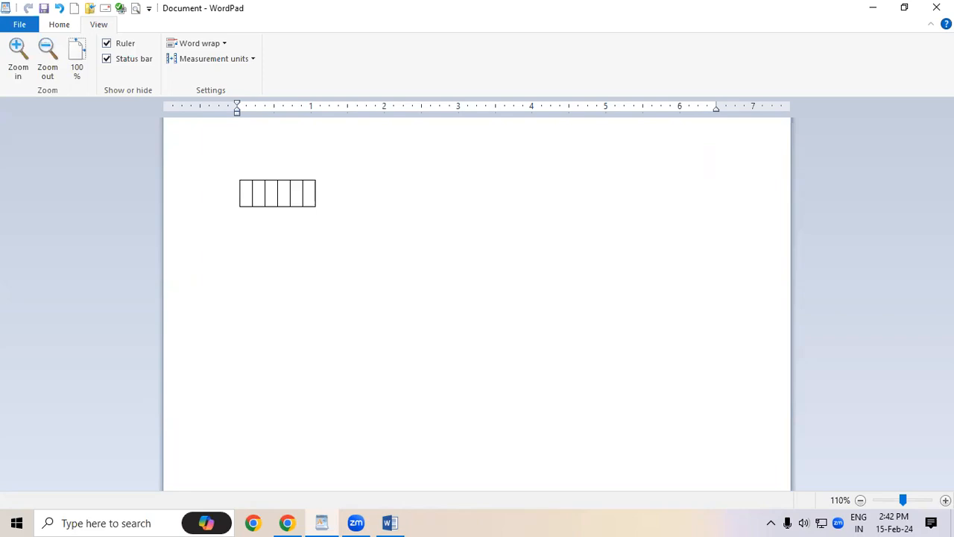
{"action": "key", "text": "ctrl+a"}
{"action": "key", "text": "Delete"}
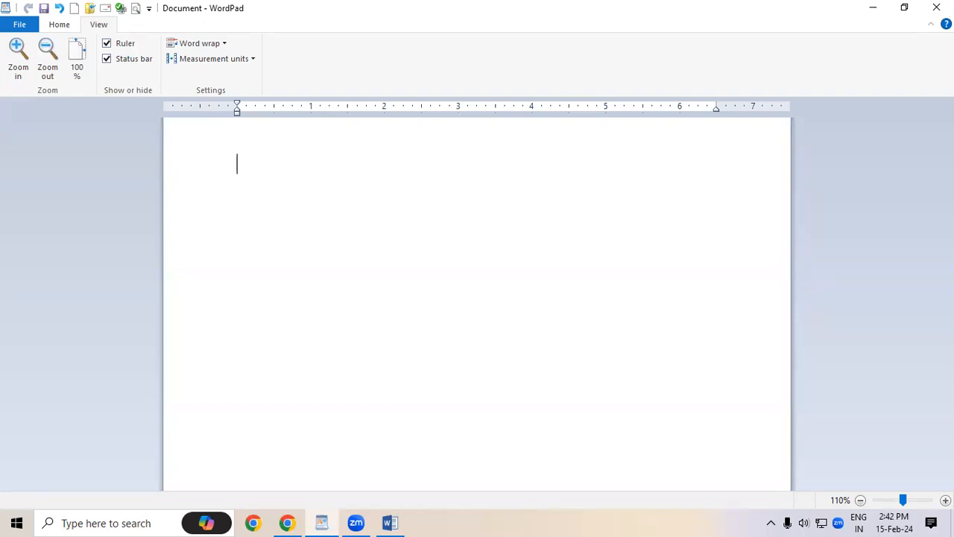
- Build a one-row, three-column table from the line +--+--+--+ in large text, and clear it from the document
{"action": "type", "text": "+--+--+-"}
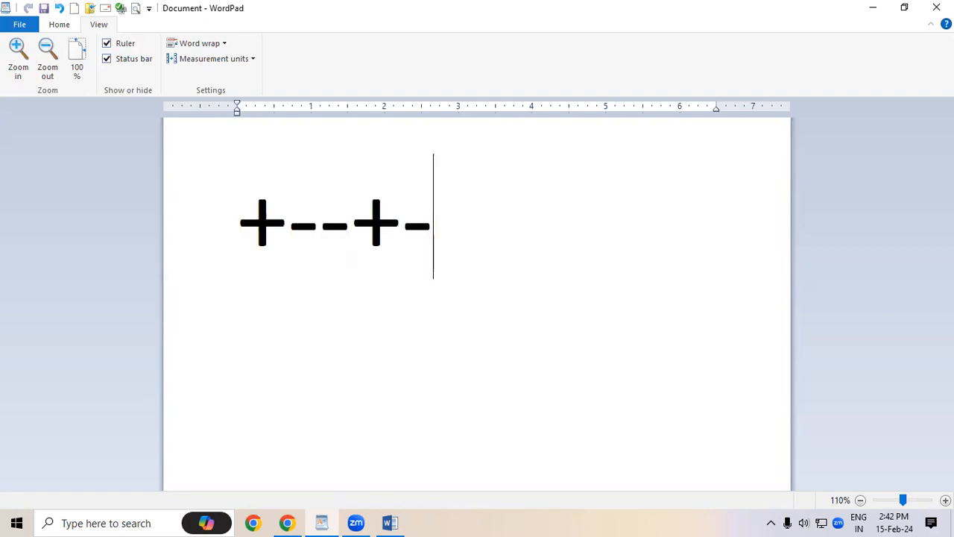
{"action": "type", "text": "-+"}
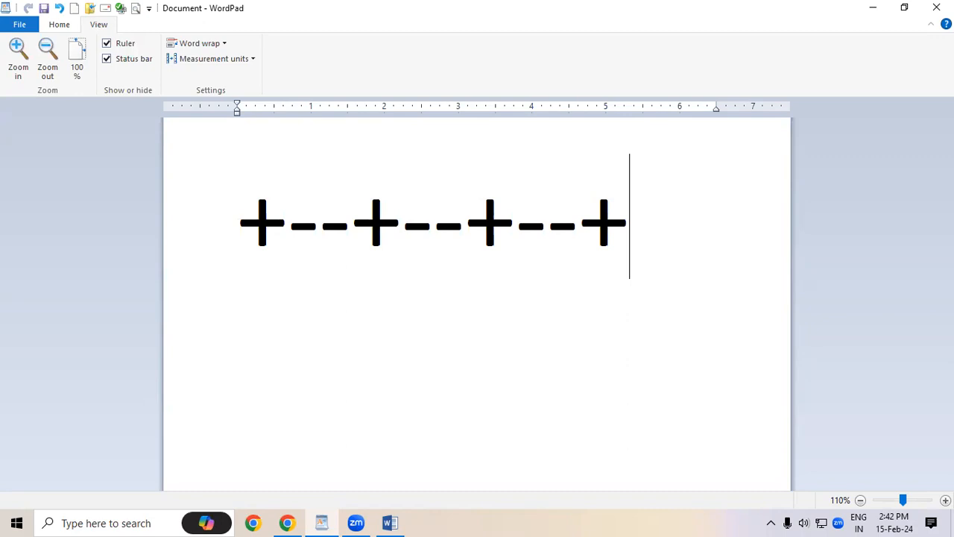
{"action": "key", "text": "Return"}
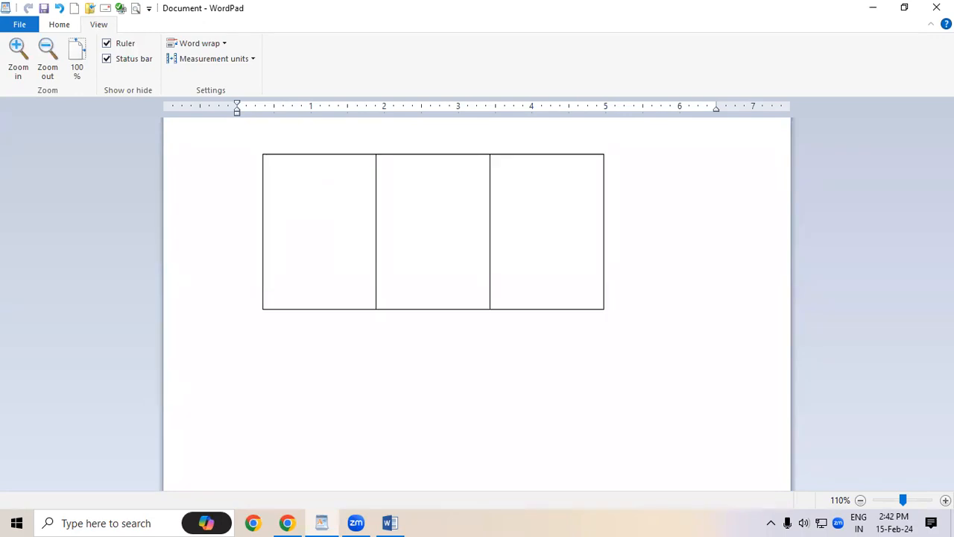
{"action": "key", "text": "ctrl+a"}
{"action": "key", "text": "Delete"}
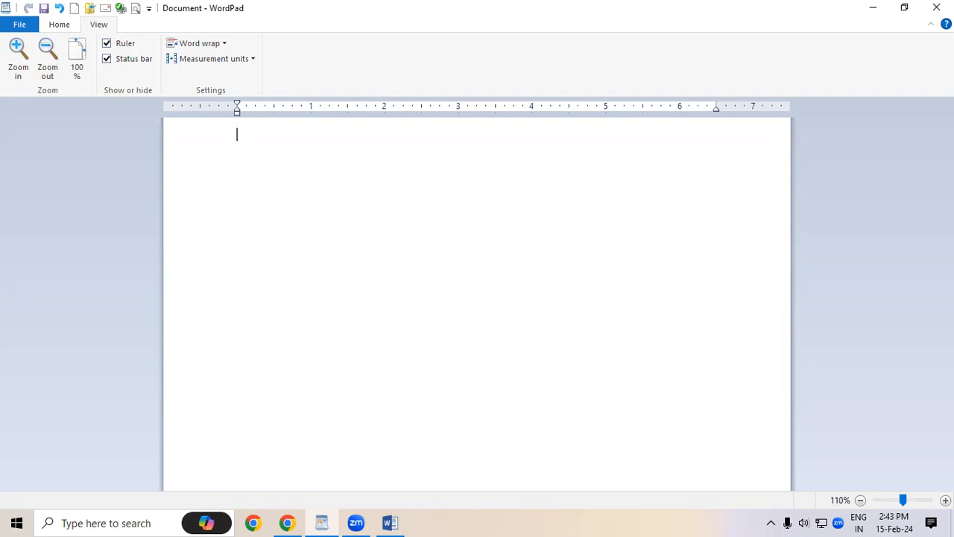
- Enter the indented heading STUDENT DATABASE in capitals below two blank lines
{"action": "key", "text": "Return"}
{"action": "key", "text": "Return"}
{"action": "key", "text": "Caps_Lock"}
{"action": "type", "text": "STUD"}
{"action": "type", "text": "ENT"}
{"action": "type", "text": "A"}
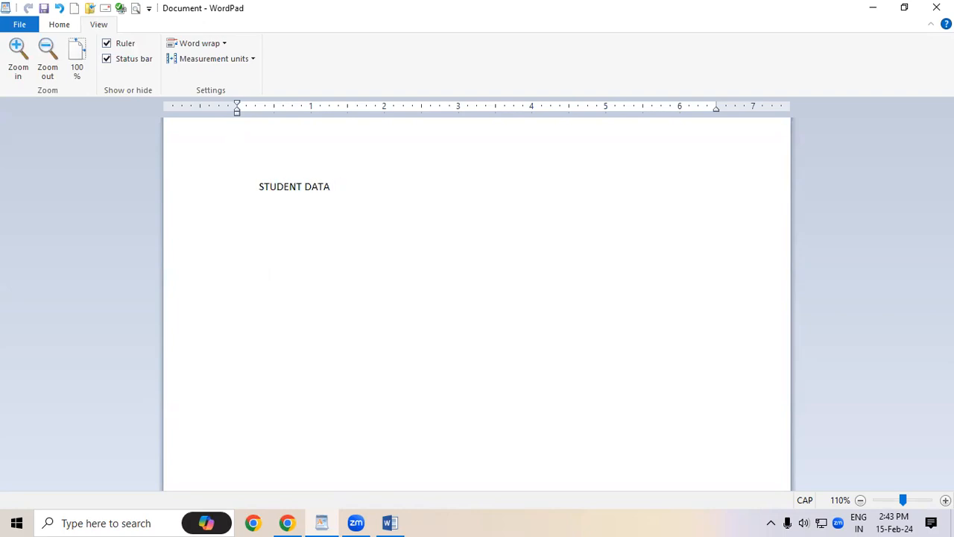
{"action": "type", "text": "NASE"}
- Enlarge the STUDENT DATABASE heading's font by several sizes
{"action": "left_click_drag", "start_coordinate": [350, 186], "coordinate": [232, 189]}
{"action": "key", "text": "ctrl+shift+period"}
{"action": "key", "text": "ctrl+shift+period"}
{"action": "key", "text": "ctrl+shift+period"}
{"action": "key", "text": "ctrl+shift+period"}
{"action": "key", "text": "ctrl+shift+period"}
{"action": "key", "text": "ctrl+shift+period"}
{"action": "key", "text": "ctrl+shift+period"}
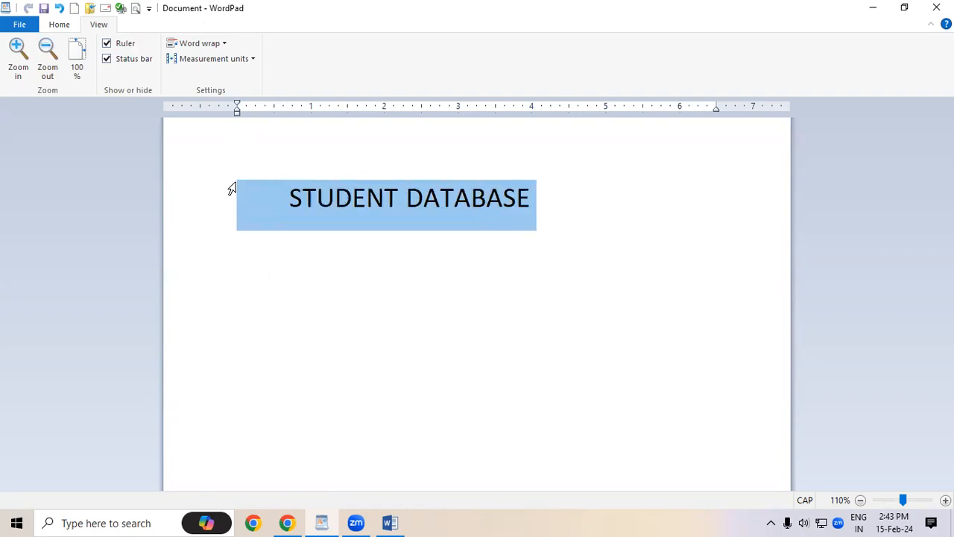
- Move the STUDENT DATABASE heading up to the page's first line and indent it toward the center
{"action": "left_click", "coordinate": [284, 196]}
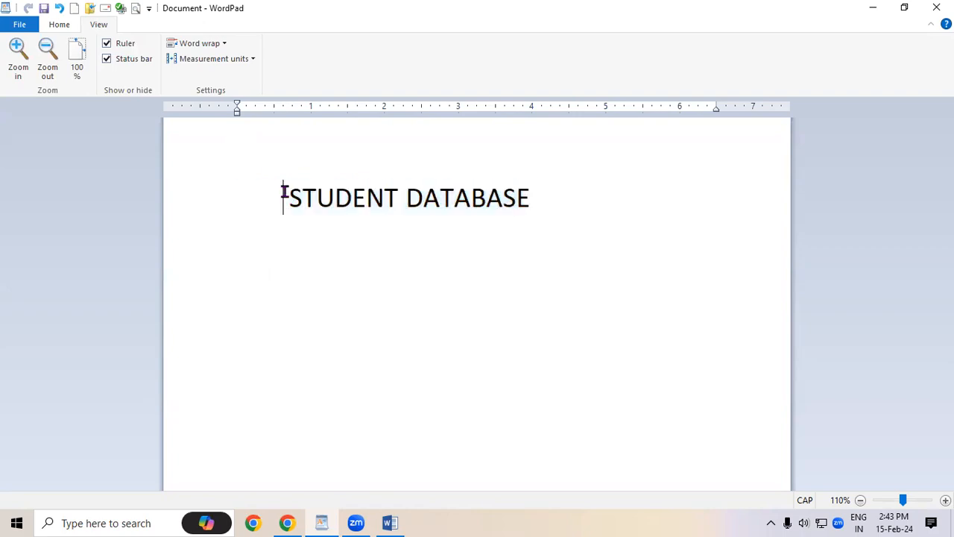
{"action": "key", "text": "BackSpace"}
{"action": "key", "text": "BackSpace"}
{"action": "key", "text": "BackSpace"}
{"action": "key", "text": "BackSpace"}
{"action": "key", "text": "BackSpace"}
{"action": "key", "text": "BackSpace"}
{"action": "key", "text": "BackSpace"}
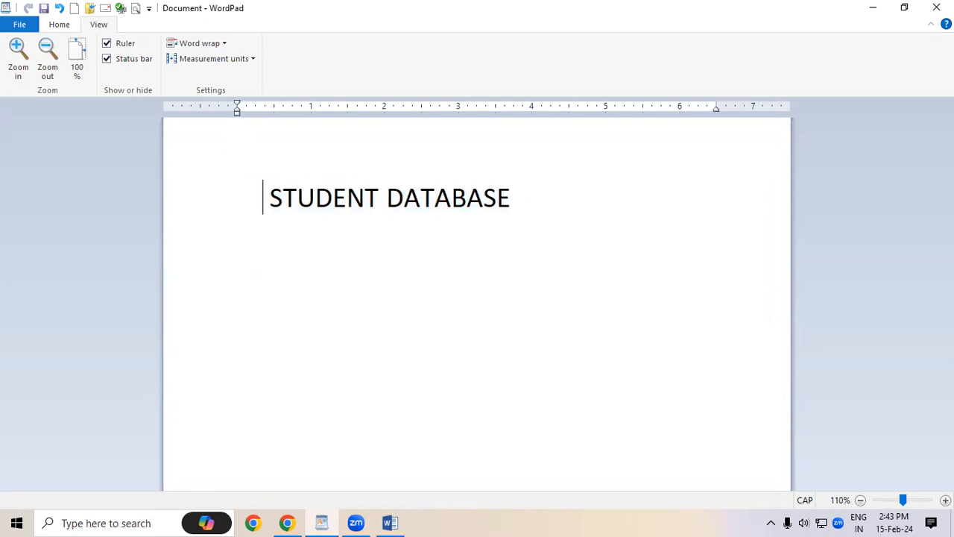
{"action": "key", "text": "BackSpace"}
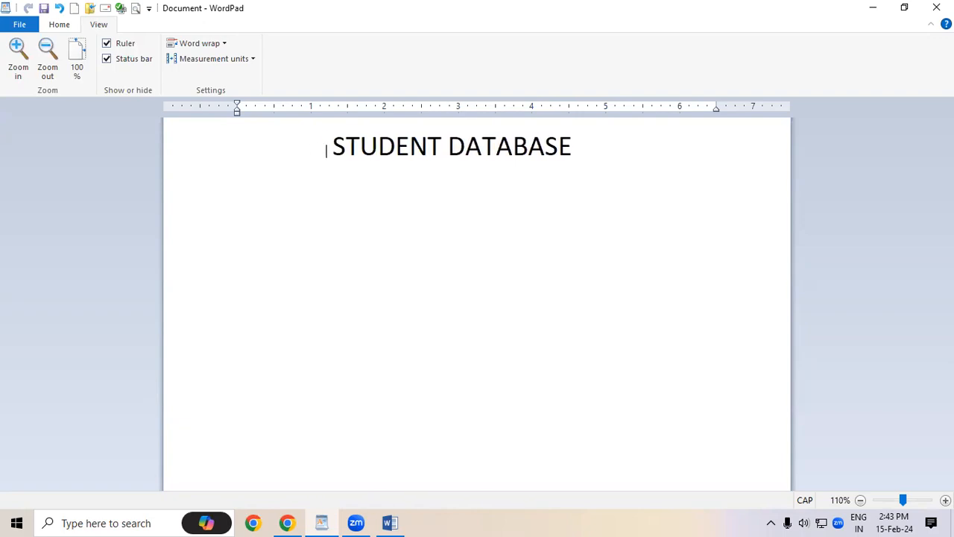
- Try a one-row, seven-column table below the heading from a line of plus and minus signs, and undo it
{"action": "left_click", "coordinate": [614, 154]}
{"action": "key", "text": "Return"}
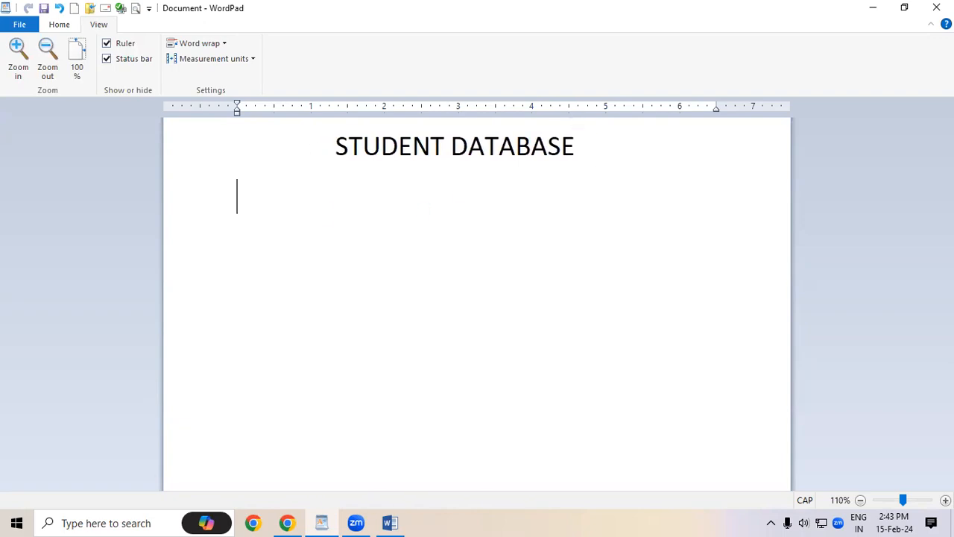
{"action": "type", "text": "+--+--+--+--+--+--+--+"}
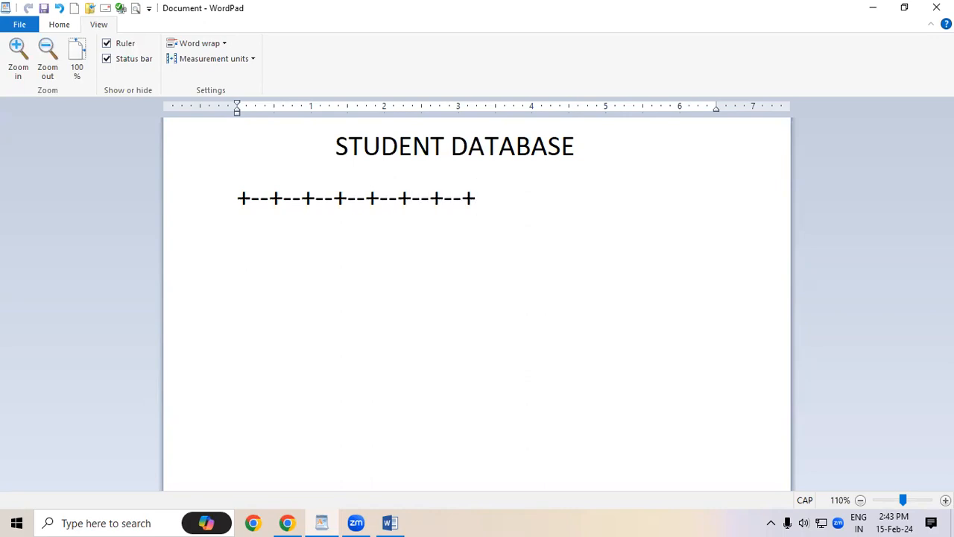
{"action": "key", "text": "Return"}
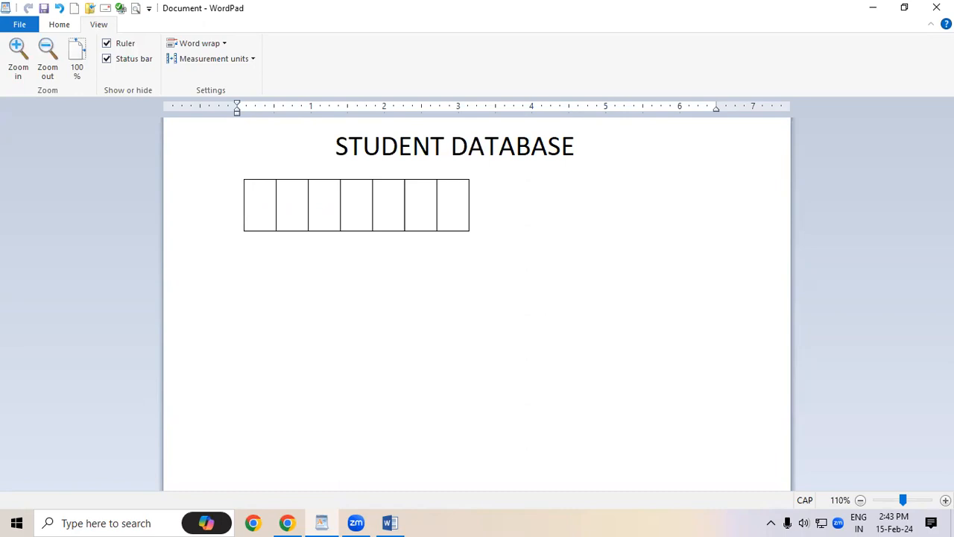
{"action": "key", "text": "ctrl+a"}
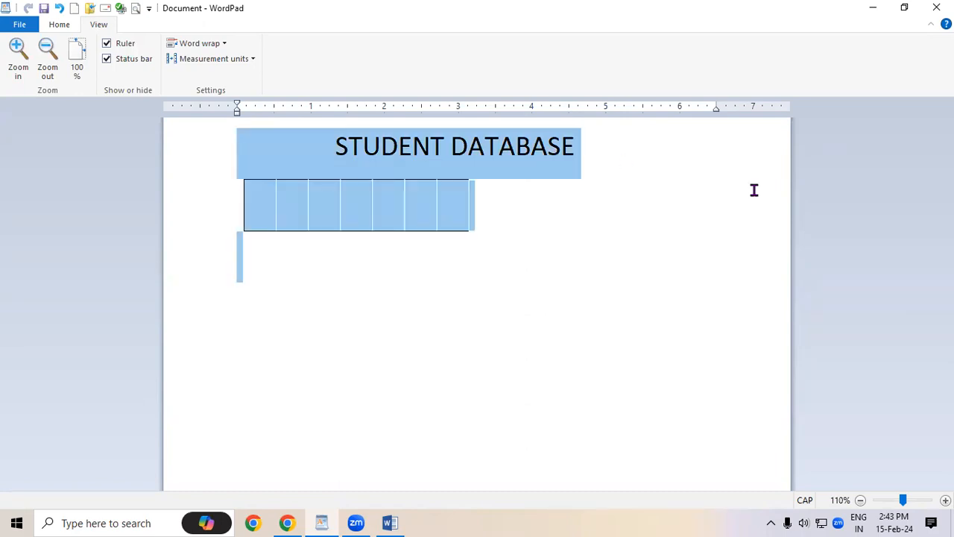
{"action": "left_click", "coordinate": [485, 394]}
{"action": "key", "text": "ctrl+z"}
{"action": "key", "text": "ctrl+z"}
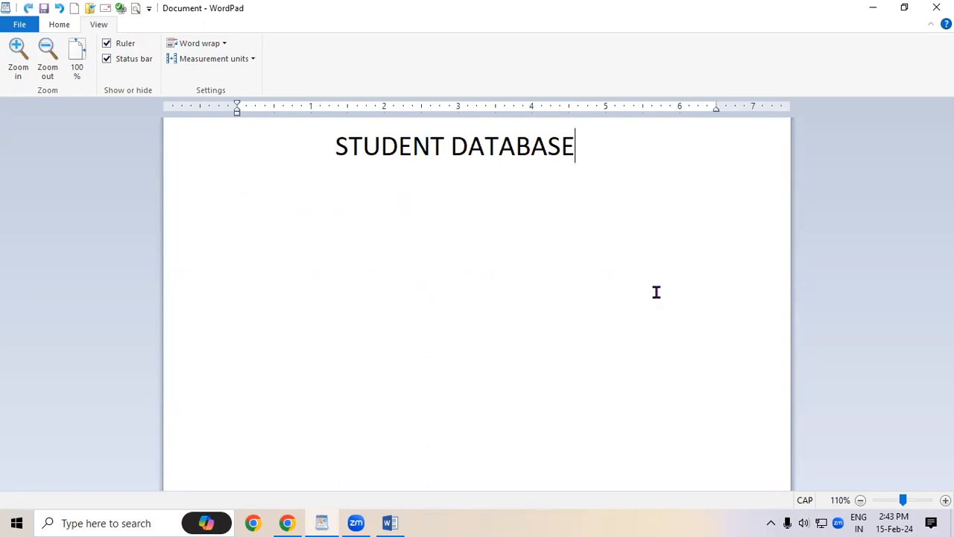
- Create a one-row, six-column table below the heading from the line +--+--+--+--+--+--+ in smaller text
{"action": "key", "text": "Return"}
{"action": "type", "text": "+--+--+--+--+--+--+"}
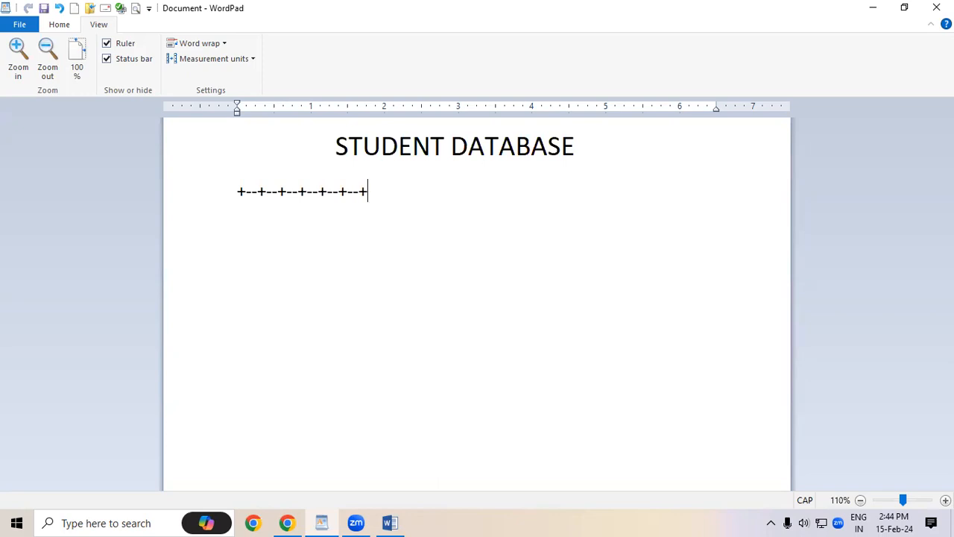
{"action": "key", "text": "Return"}
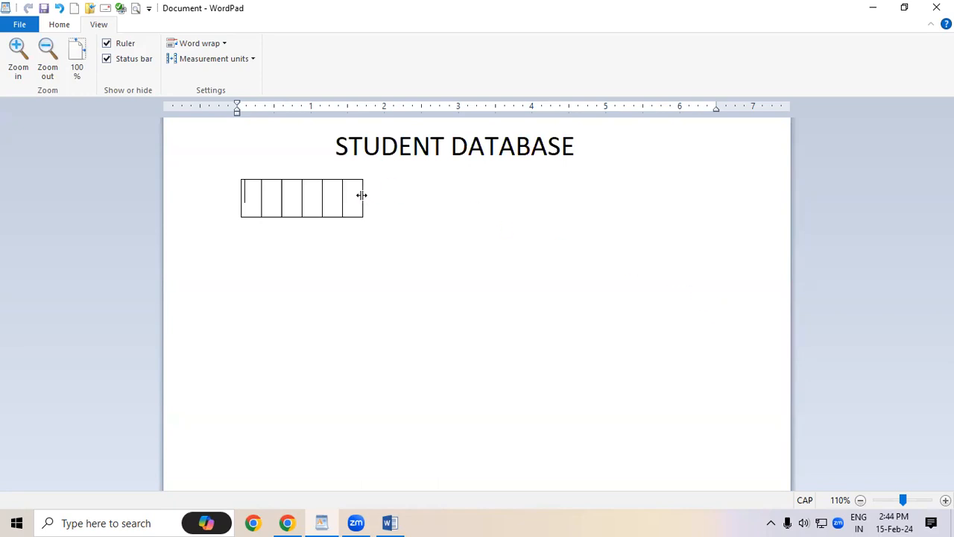
- Widen the table to the right margin and move its inner column borders to about 0.8, 2.9, 3.4, 4.2 and 5.1 inches
{"action": "left_click_drag", "start_coordinate": [362, 196], "coordinate": [713, 215]}
{"action": "left_click_drag", "start_coordinate": [342, 197], "coordinate": [612, 198]}
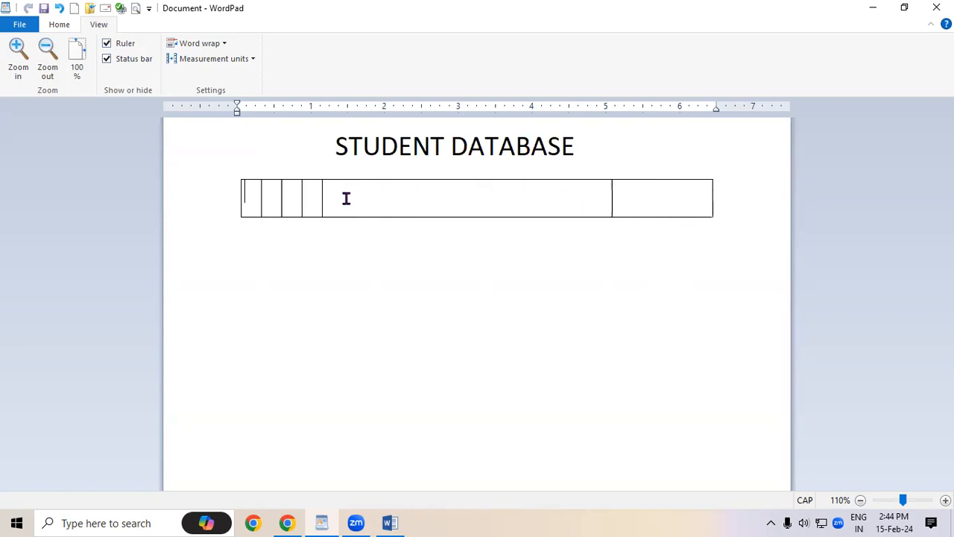
{"action": "left_click_drag", "start_coordinate": [321, 196], "coordinate": [545, 200]}
{"action": "left_click_drag", "start_coordinate": [303, 193], "coordinate": [485, 210]}
{"action": "left_click_drag", "start_coordinate": [282, 197], "coordinate": [432, 200]}
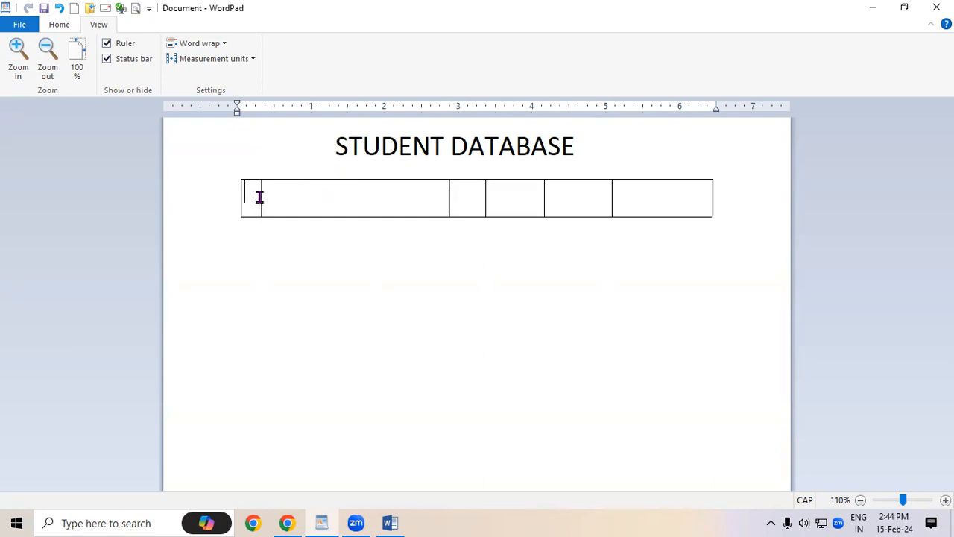
{"action": "left_click_drag", "start_coordinate": [259, 195], "coordinate": [296, 196]}
- Append six more rows to the table so that it has seven rows
{"action": "key", "text": "Tab"}
{"action": "left_click", "coordinate": [627, 234]}
{"action": "key", "text": "Tab"}
{"action": "left_click", "coordinate": [635, 281]}
{"action": "key", "text": "Tab"}
{"action": "left_click", "coordinate": [636, 306]}
{"action": "key", "text": "Tab"}
{"action": "left_click", "coordinate": [639, 344]}
{"action": "key", "text": "Tab"}
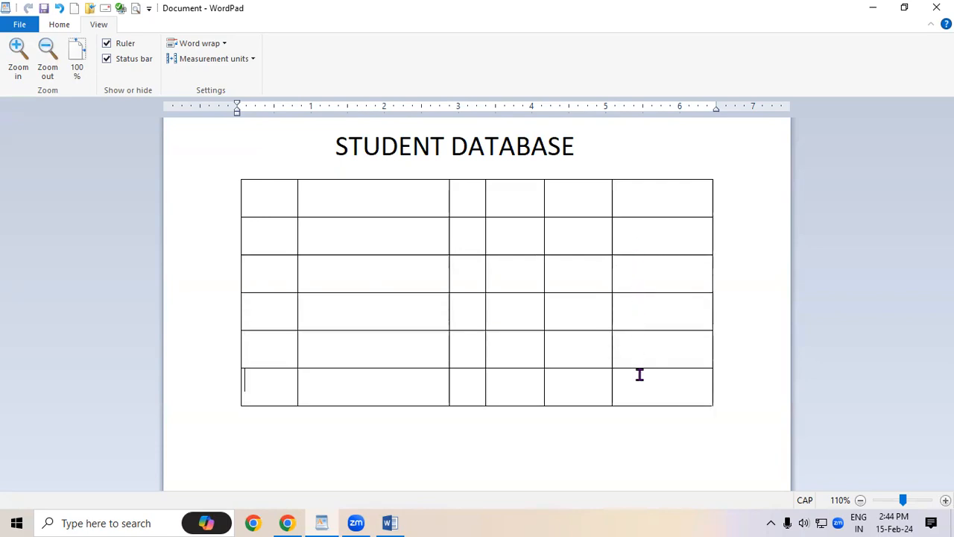
{"action": "left_click", "coordinate": [639, 374]}
{"action": "key", "text": "Tab"}
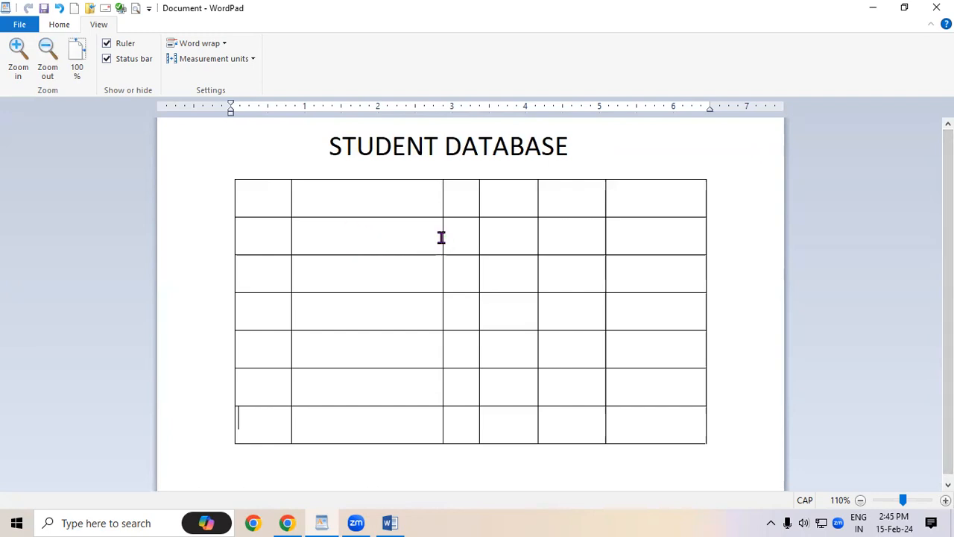
- Enter the column headings SR.NO., STD NAME, COURSE, FEE, PAID and DUE in the table's first row
{"action": "mouse_move", "coordinate": [443, 239]}
{"action": "left_mouse_down"}
{"action": "mouse_move", "coordinate": [371, 249]}
{"action": "mouse_move", "coordinate": [444, 251]}
{"action": "left_mouse_up"}
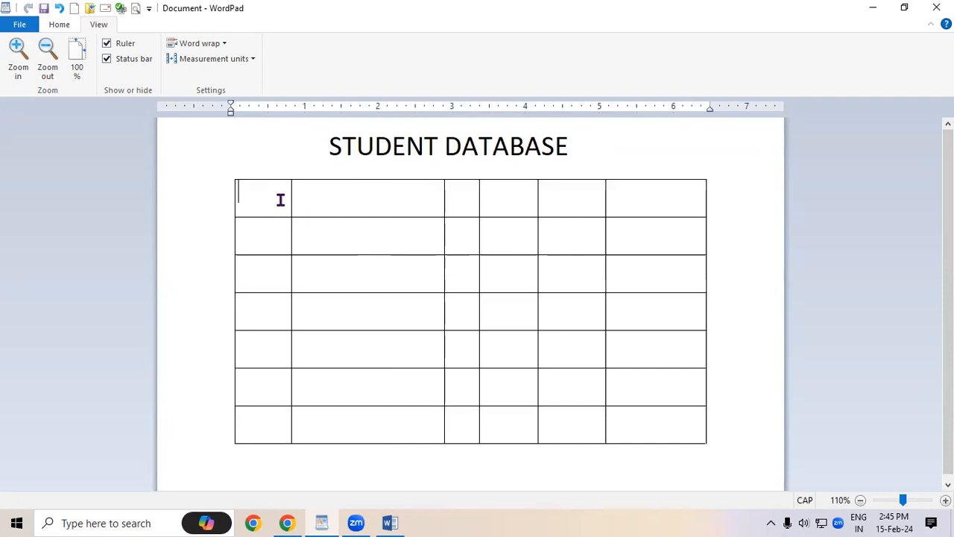
{"action": "type", "text": "SR.NO"}
{"action": "key", "text": "Return"}
{"action": "type", "text": "."}
{"action": "key", "text": "Tab"}
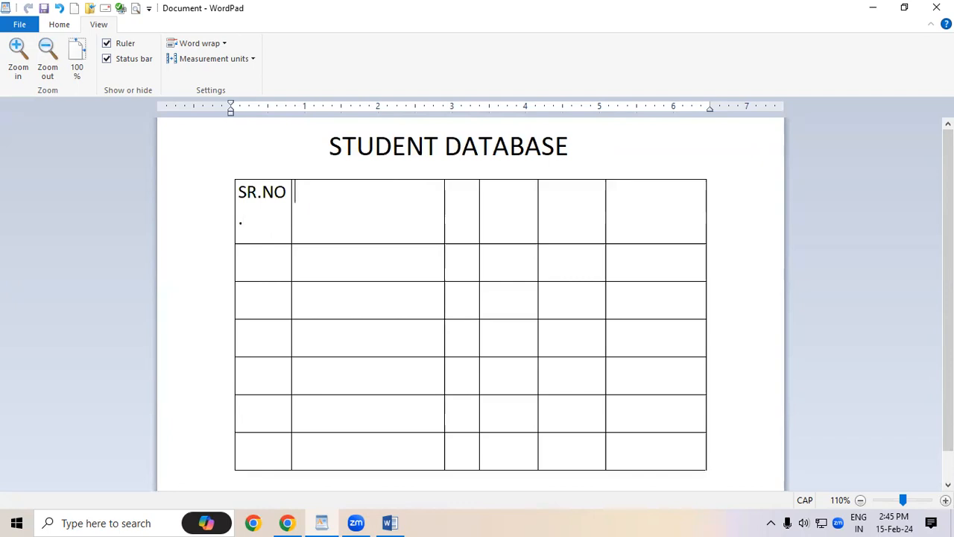
{"action": "type", "text": "STD NAME\t"}
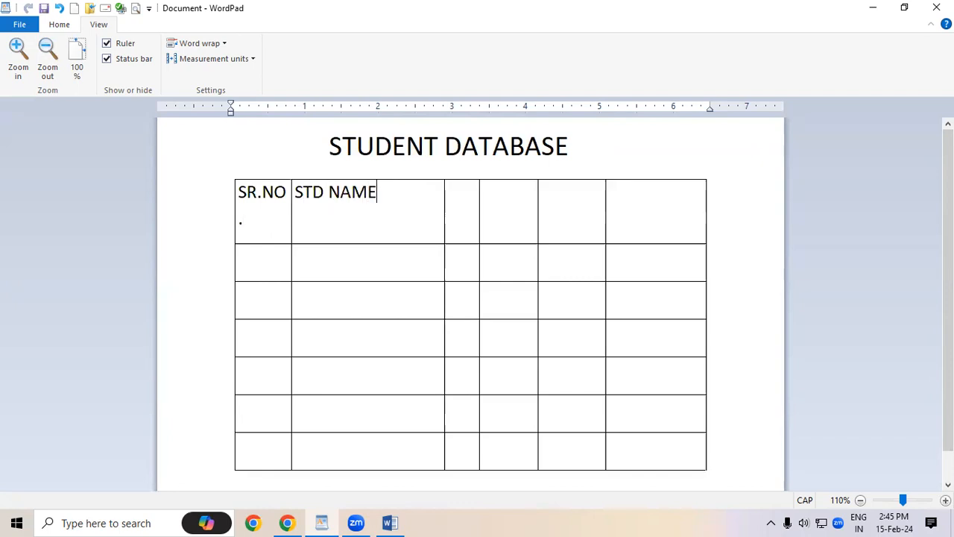
{"action": "type", "text": "COURSE\t"}
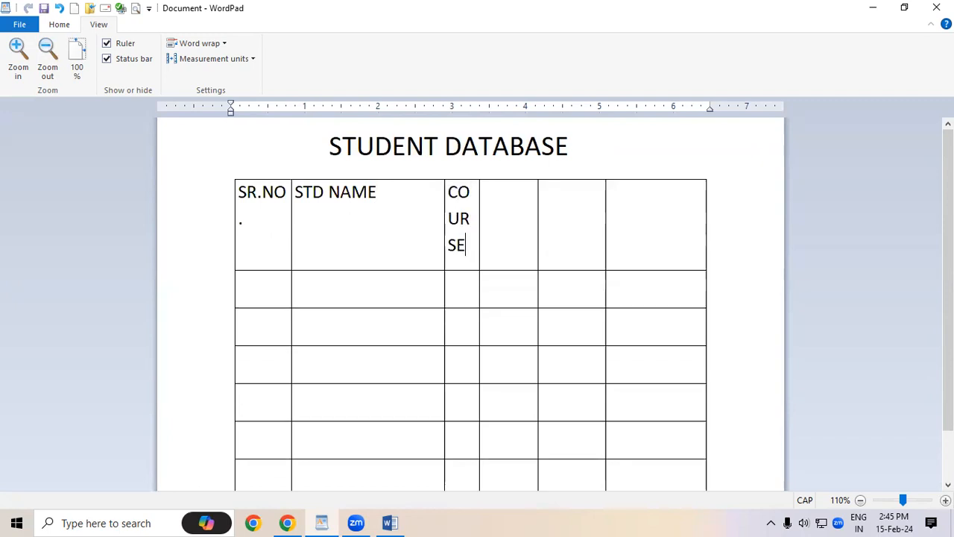
{"action": "type", "text": "FEE\tPAID\t"}
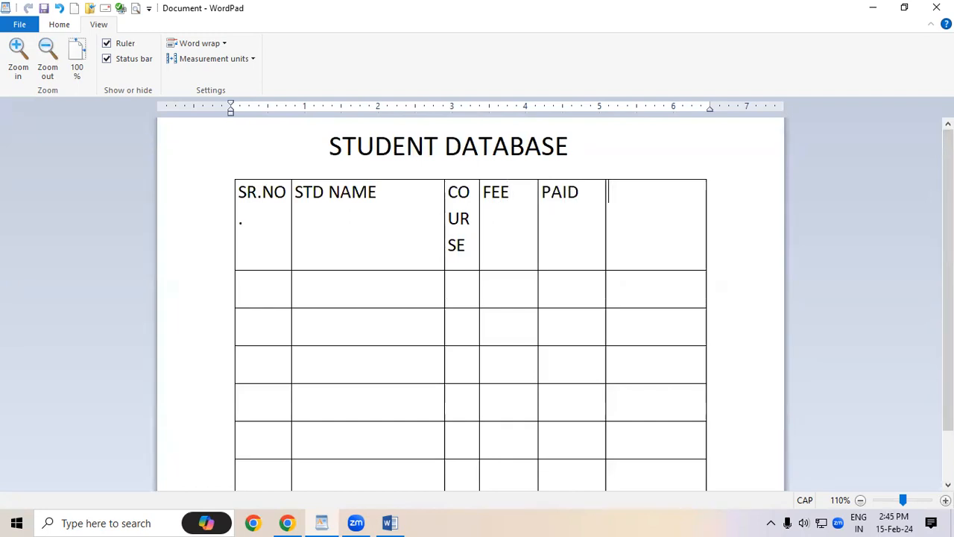
{"action": "type", "text": "DUE"}
- Move the table's inner column borders to about 1, 3.8, 4.7, 5.3 and 5.9 inches to fit each heading on one line
{"action": "left_click_drag", "start_coordinate": [290, 238], "coordinate": [313, 241]}
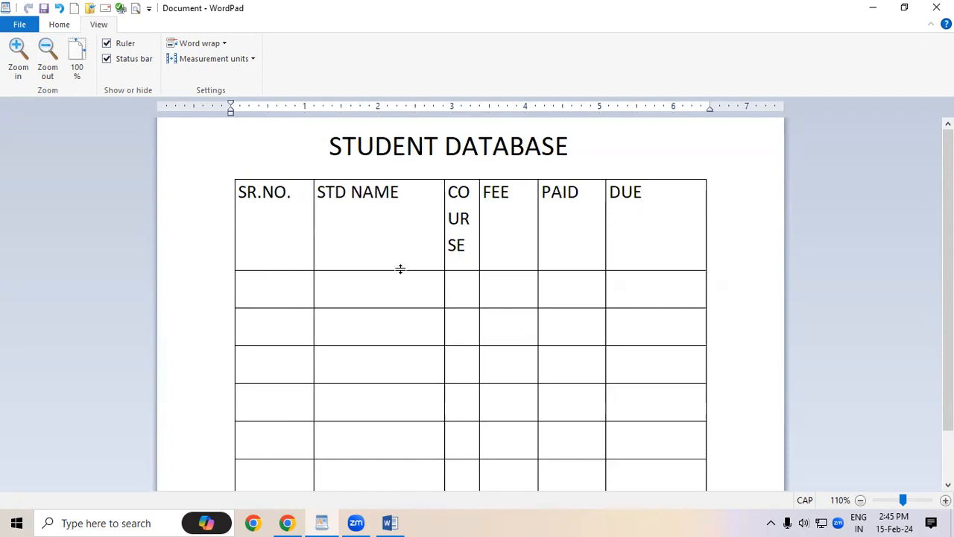
{"action": "left_click_drag", "start_coordinate": [444, 236], "coordinate": [442, 235]}
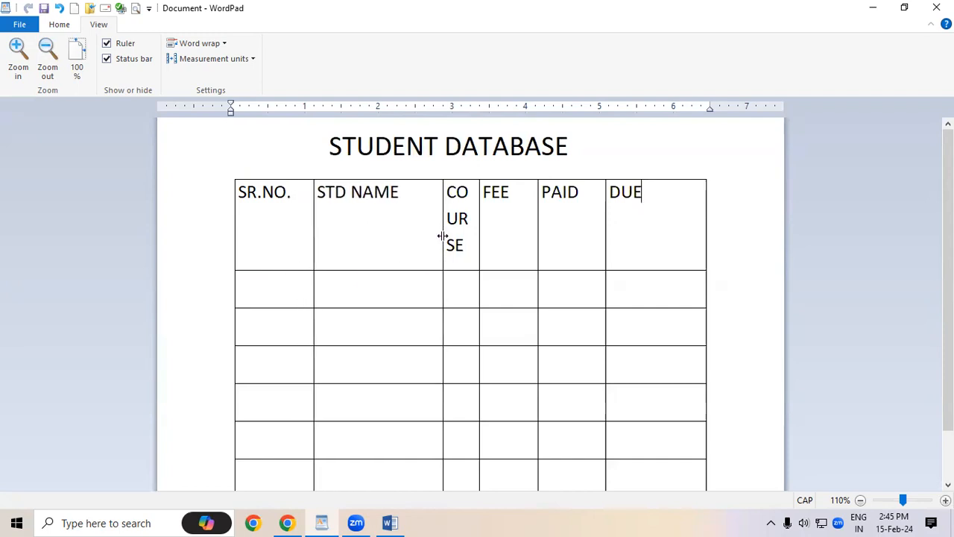
{"action": "left_click_drag", "start_coordinate": [313, 246], "coordinate": [300, 280]}
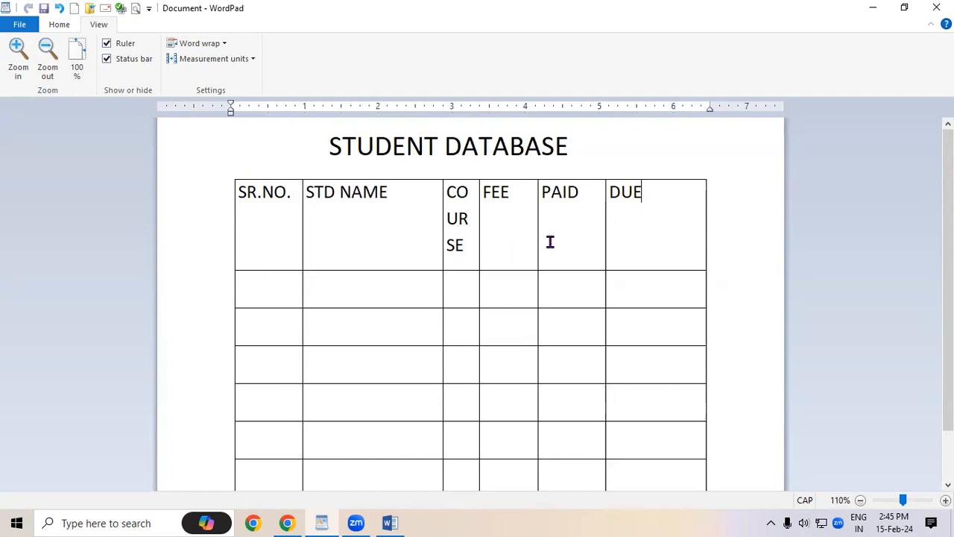
{"action": "left_click_drag", "start_coordinate": [609, 236], "coordinate": [665, 236]}
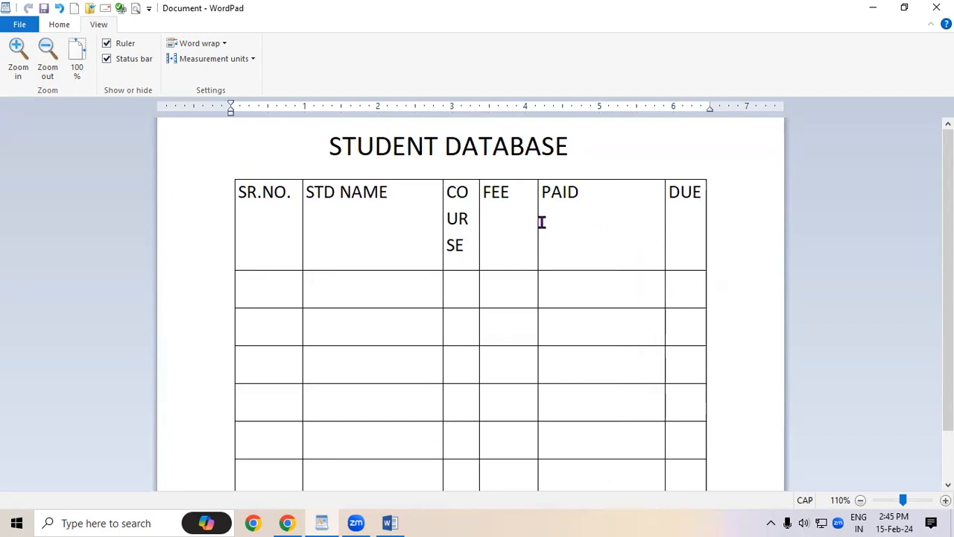
{"action": "left_click_drag", "start_coordinate": [539, 231], "coordinate": [619, 234]}
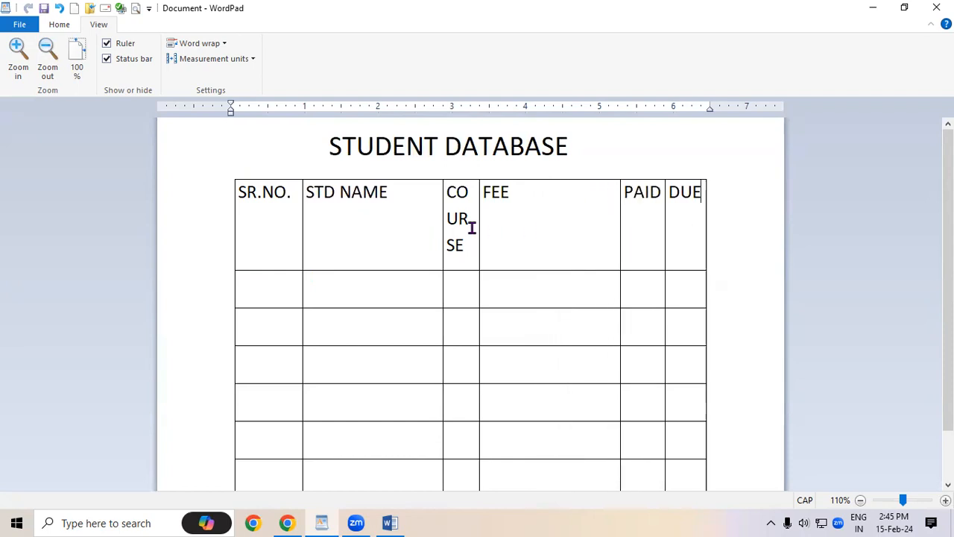
{"action": "left_click_drag", "start_coordinate": [479, 219], "coordinate": [541, 215]}
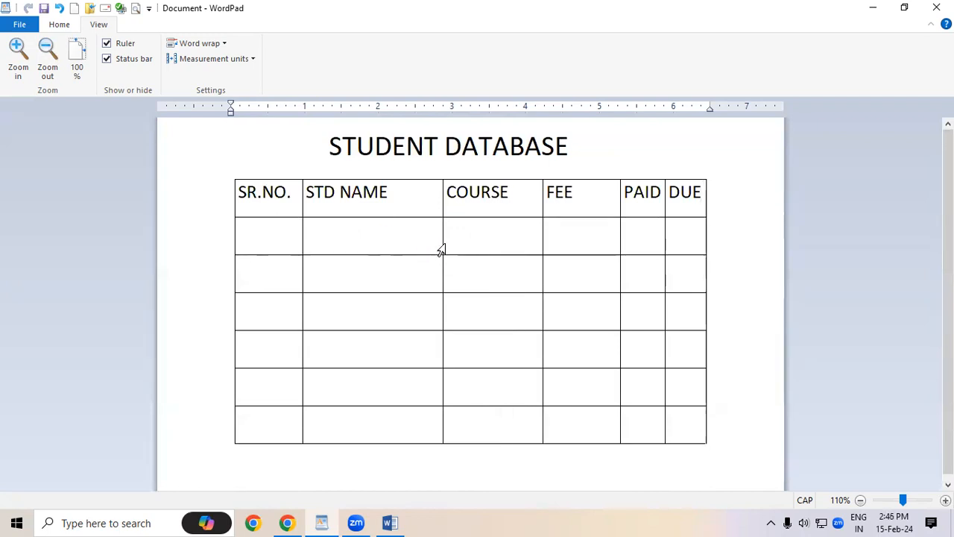
{"action": "left_click_drag", "start_coordinate": [442, 244], "coordinate": [474, 245]}
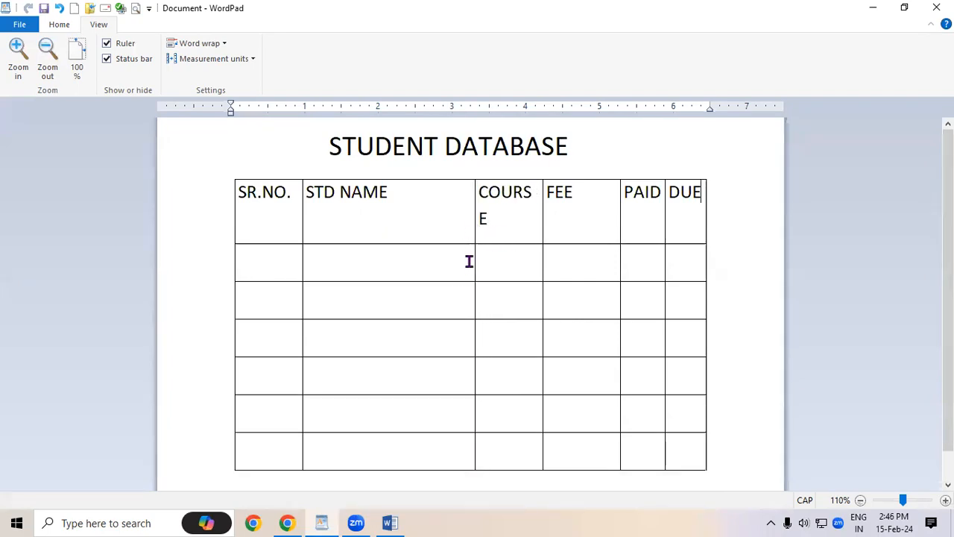
{"action": "left_click_drag", "start_coordinate": [475, 262], "coordinate": [469, 260]}
{"action": "left_click_drag", "start_coordinate": [541, 235], "coordinate": [574, 239]}
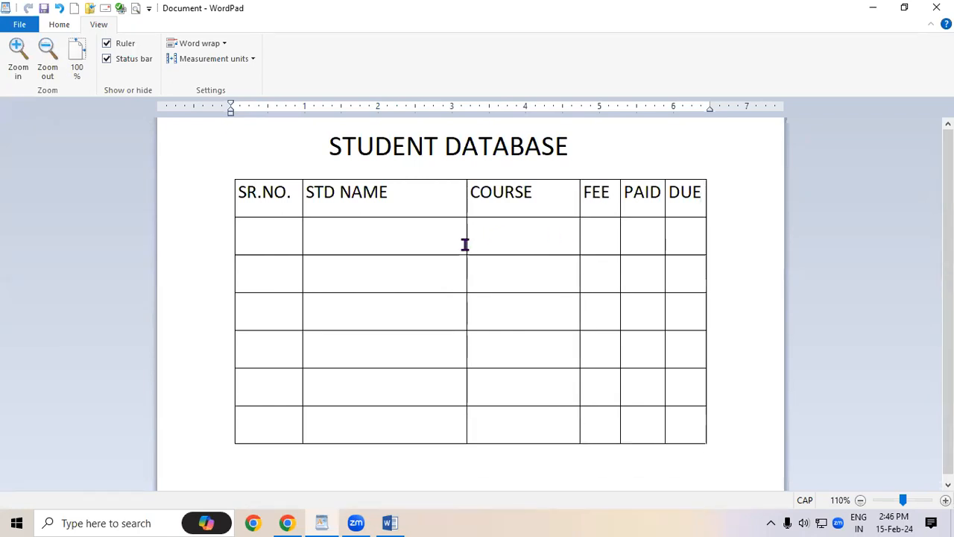
{"action": "left_click_drag", "start_coordinate": [466, 245], "coordinate": [508, 244]}
- Shift the STD NAME heading towards the middle of its cell by inserting blank space before it
{"action": "left_click", "coordinate": [428, 236]}
{"action": "left_click", "coordinate": [306, 193]}
{"action": "left_click", "coordinate": [393, 278]}
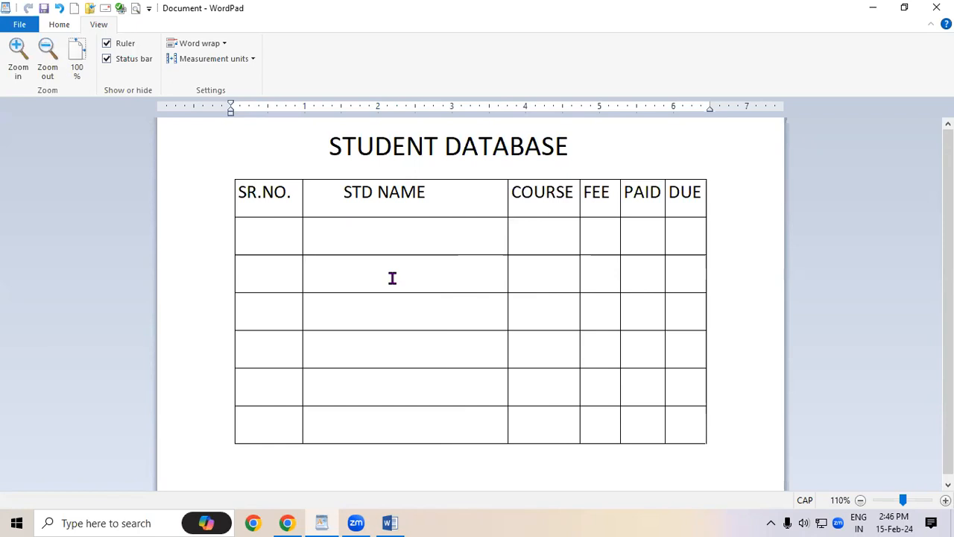